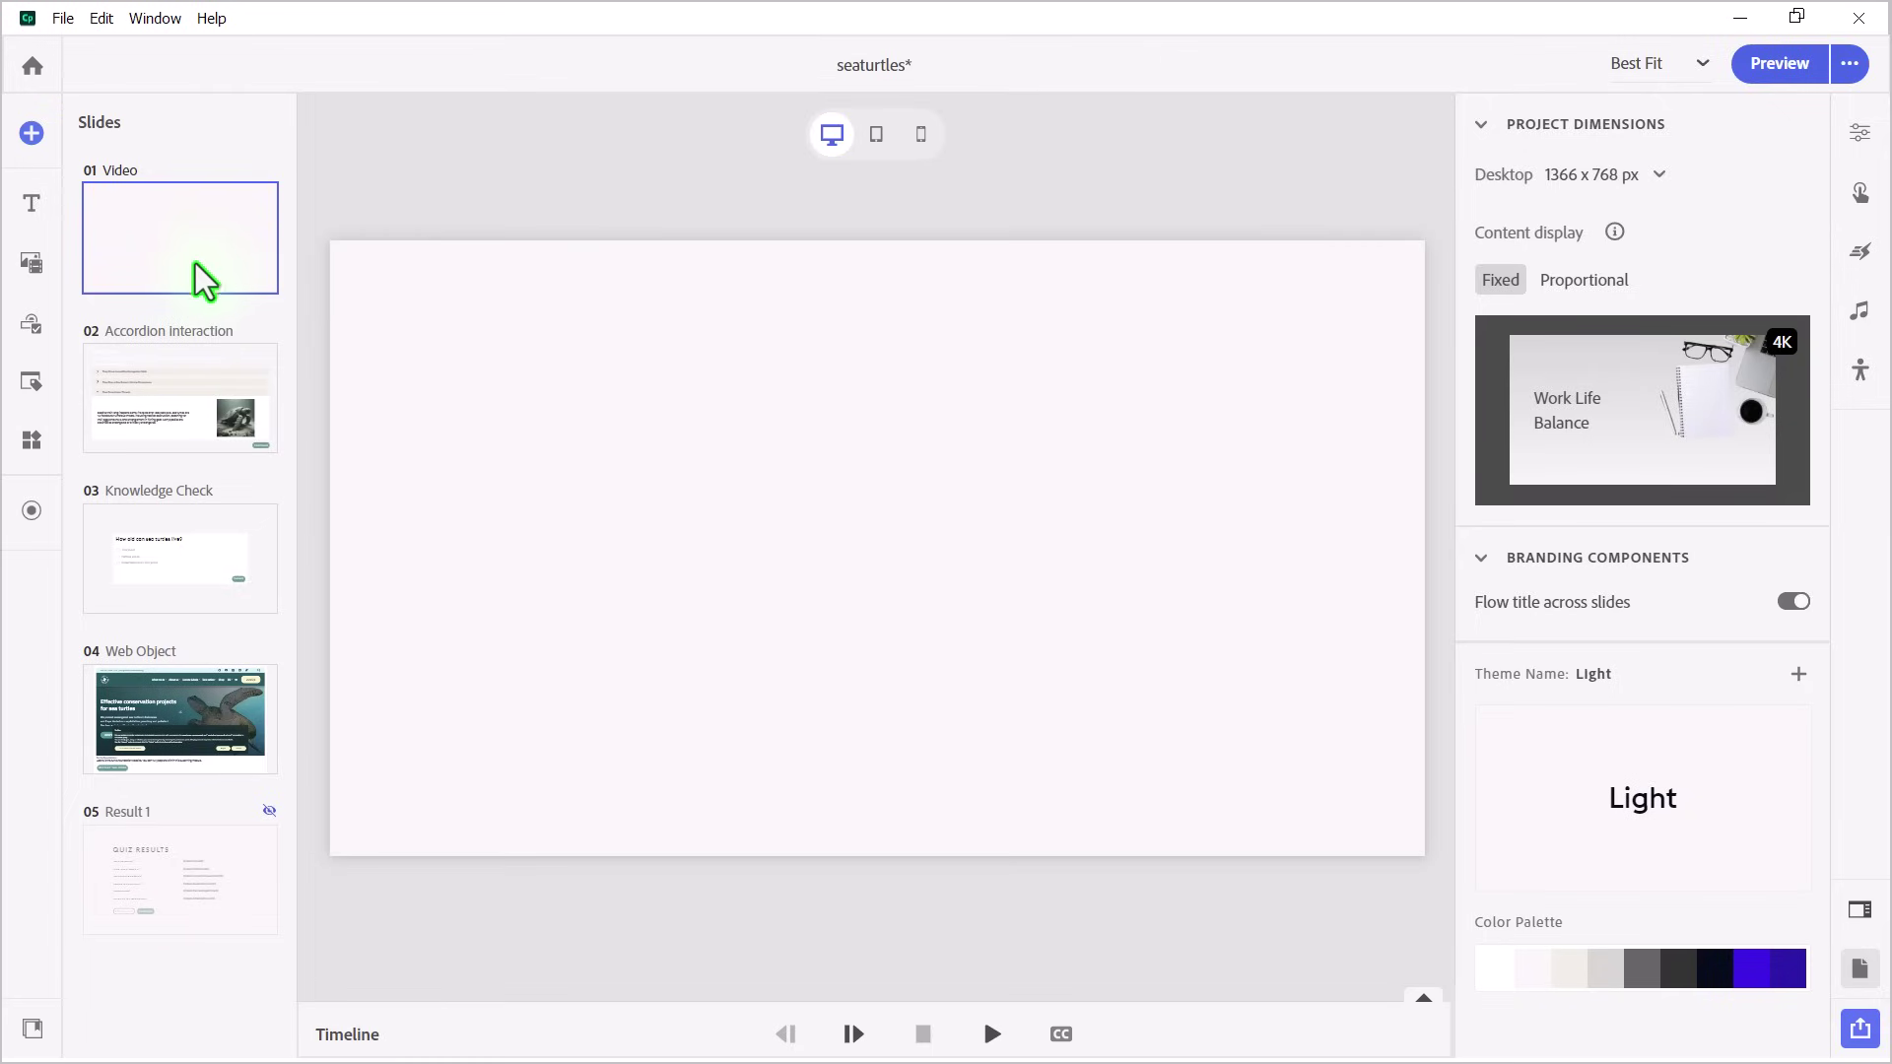
Add a Slide Video block to the empty Video slide and stretch it to the full slide height
click(28, 263)
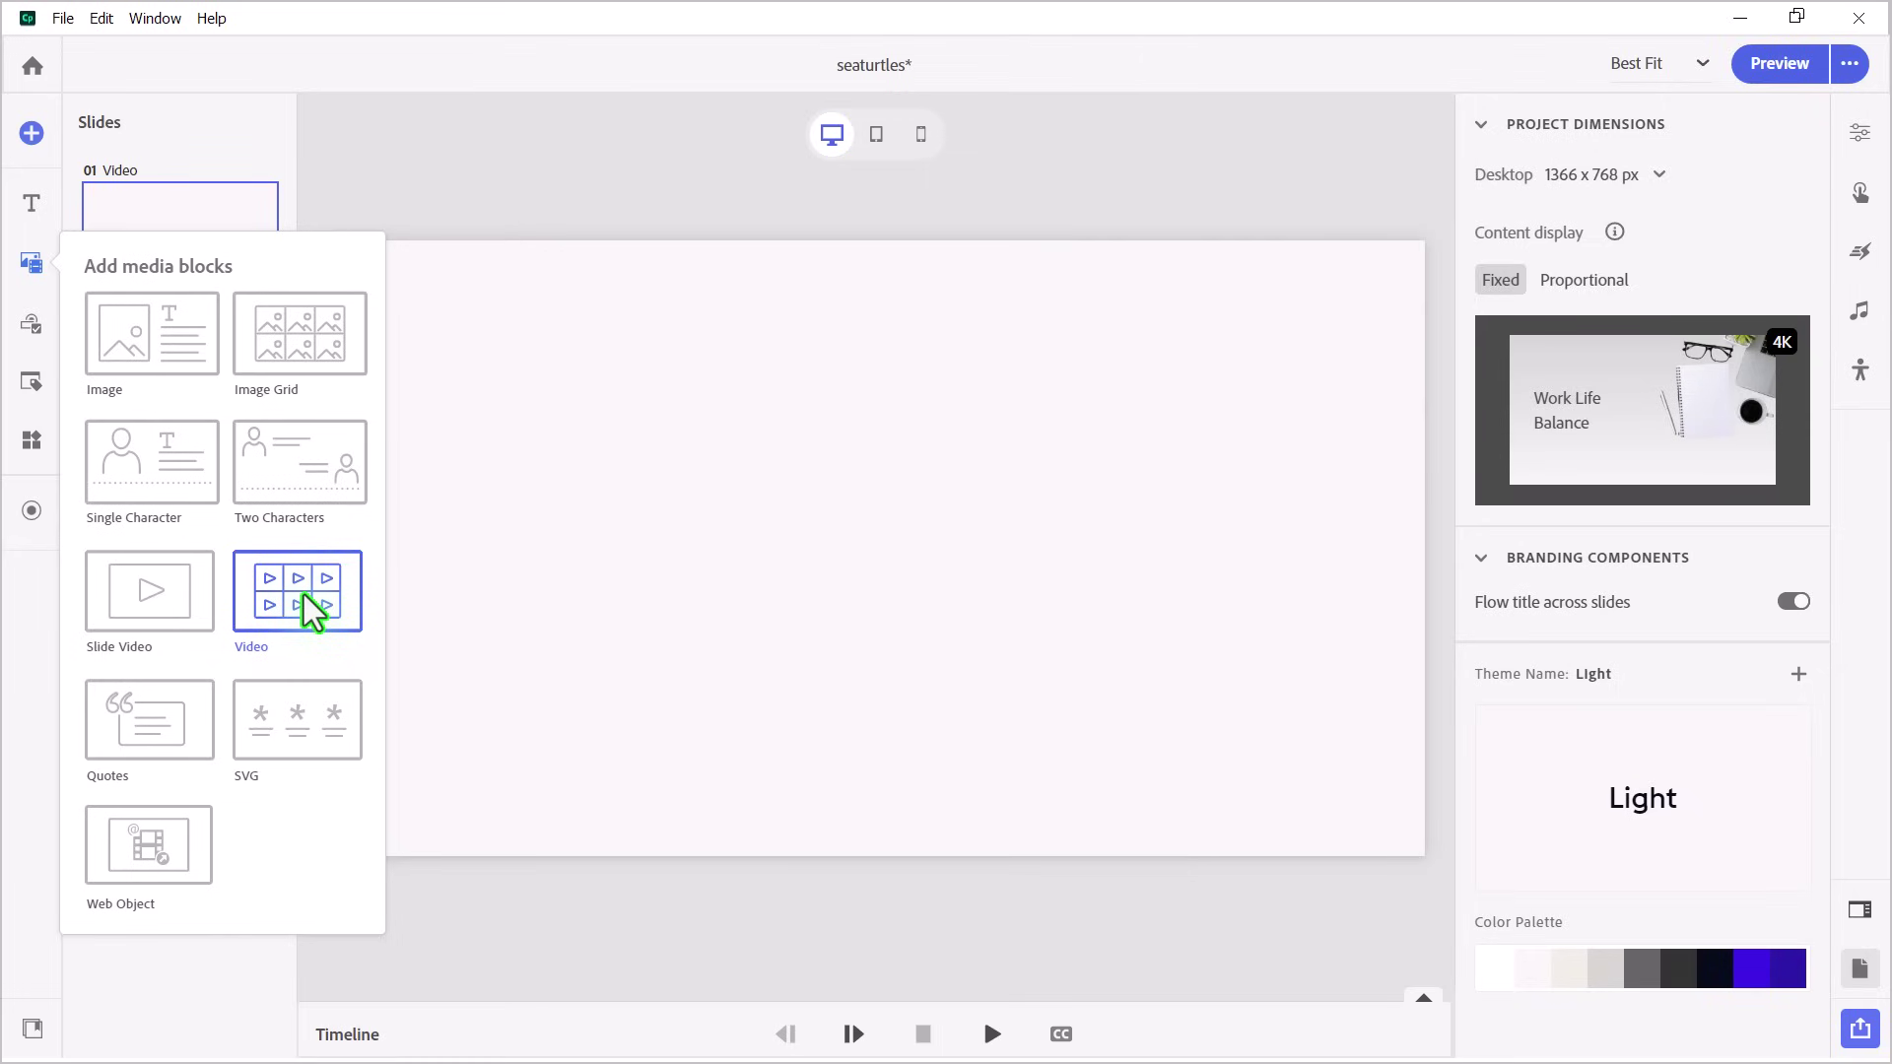
click(149, 603)
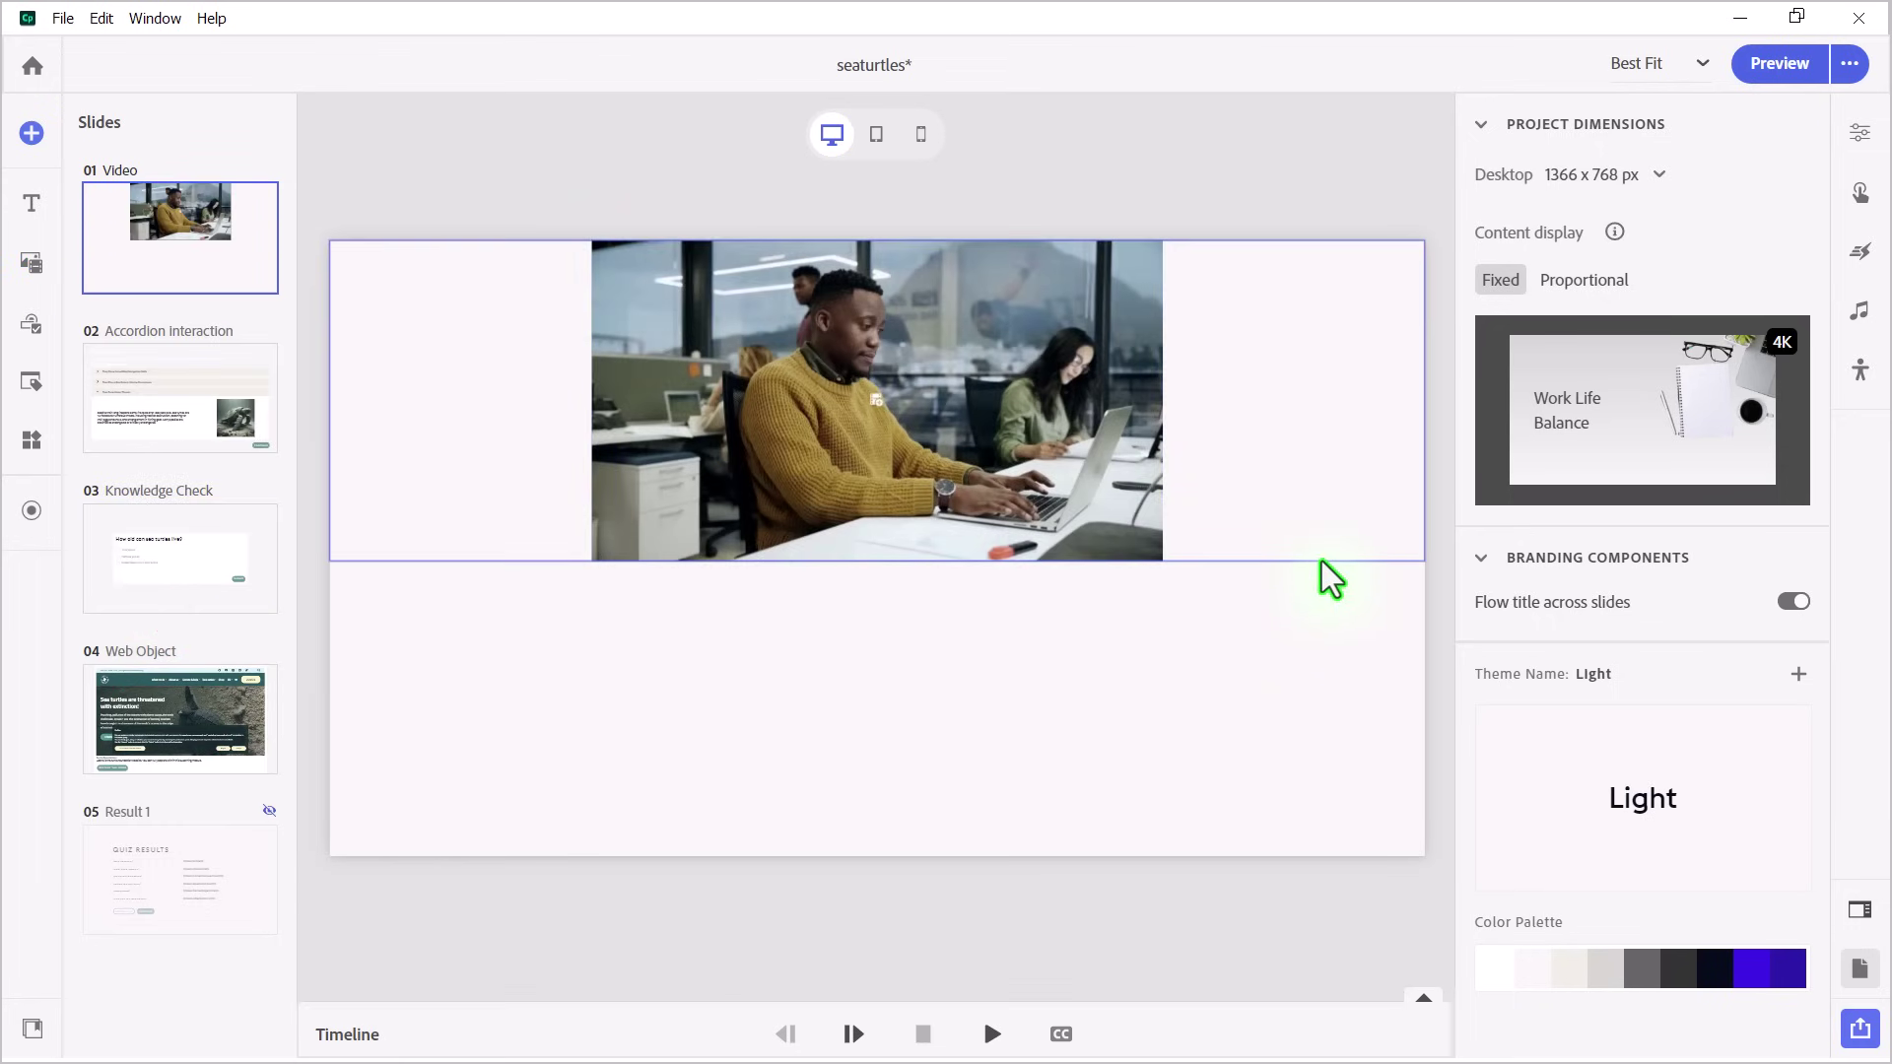
drag(1321, 562, 1382, 843)
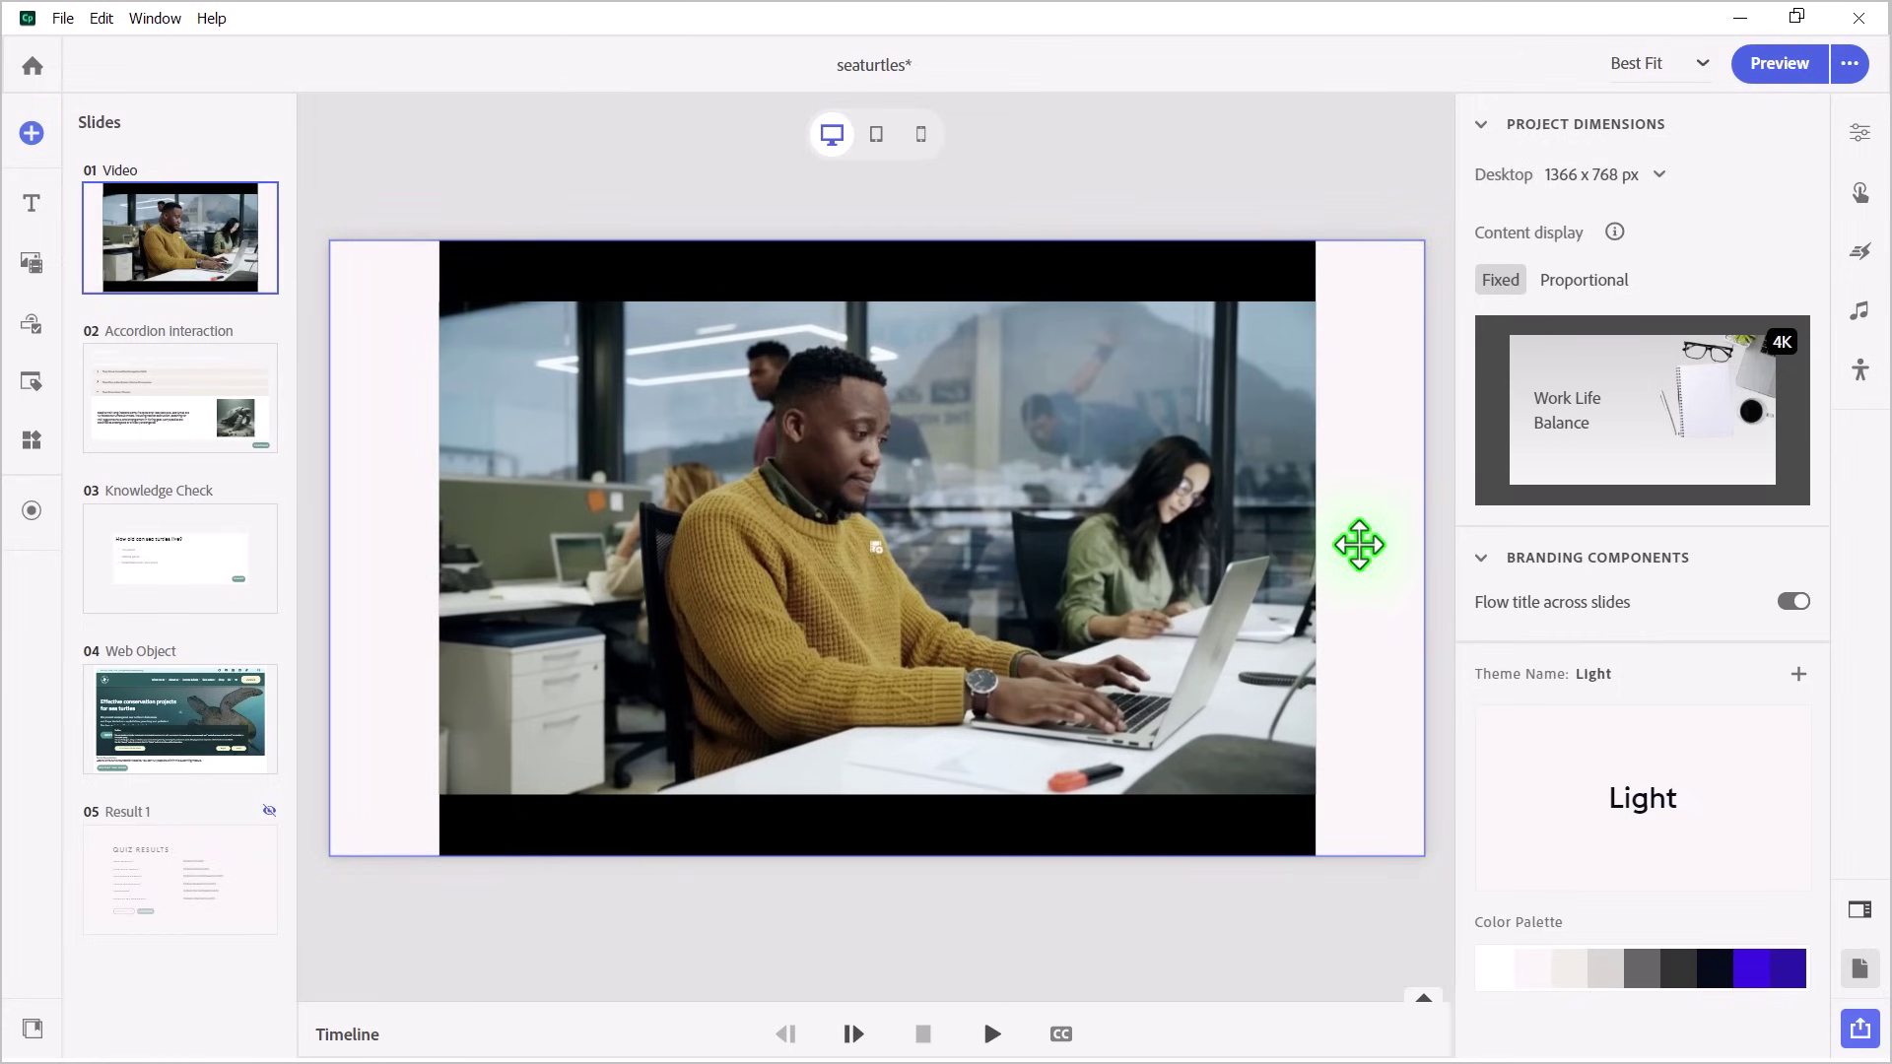
Set the slide video block's content width to 100 and turn on Autofit height
click(1858, 135)
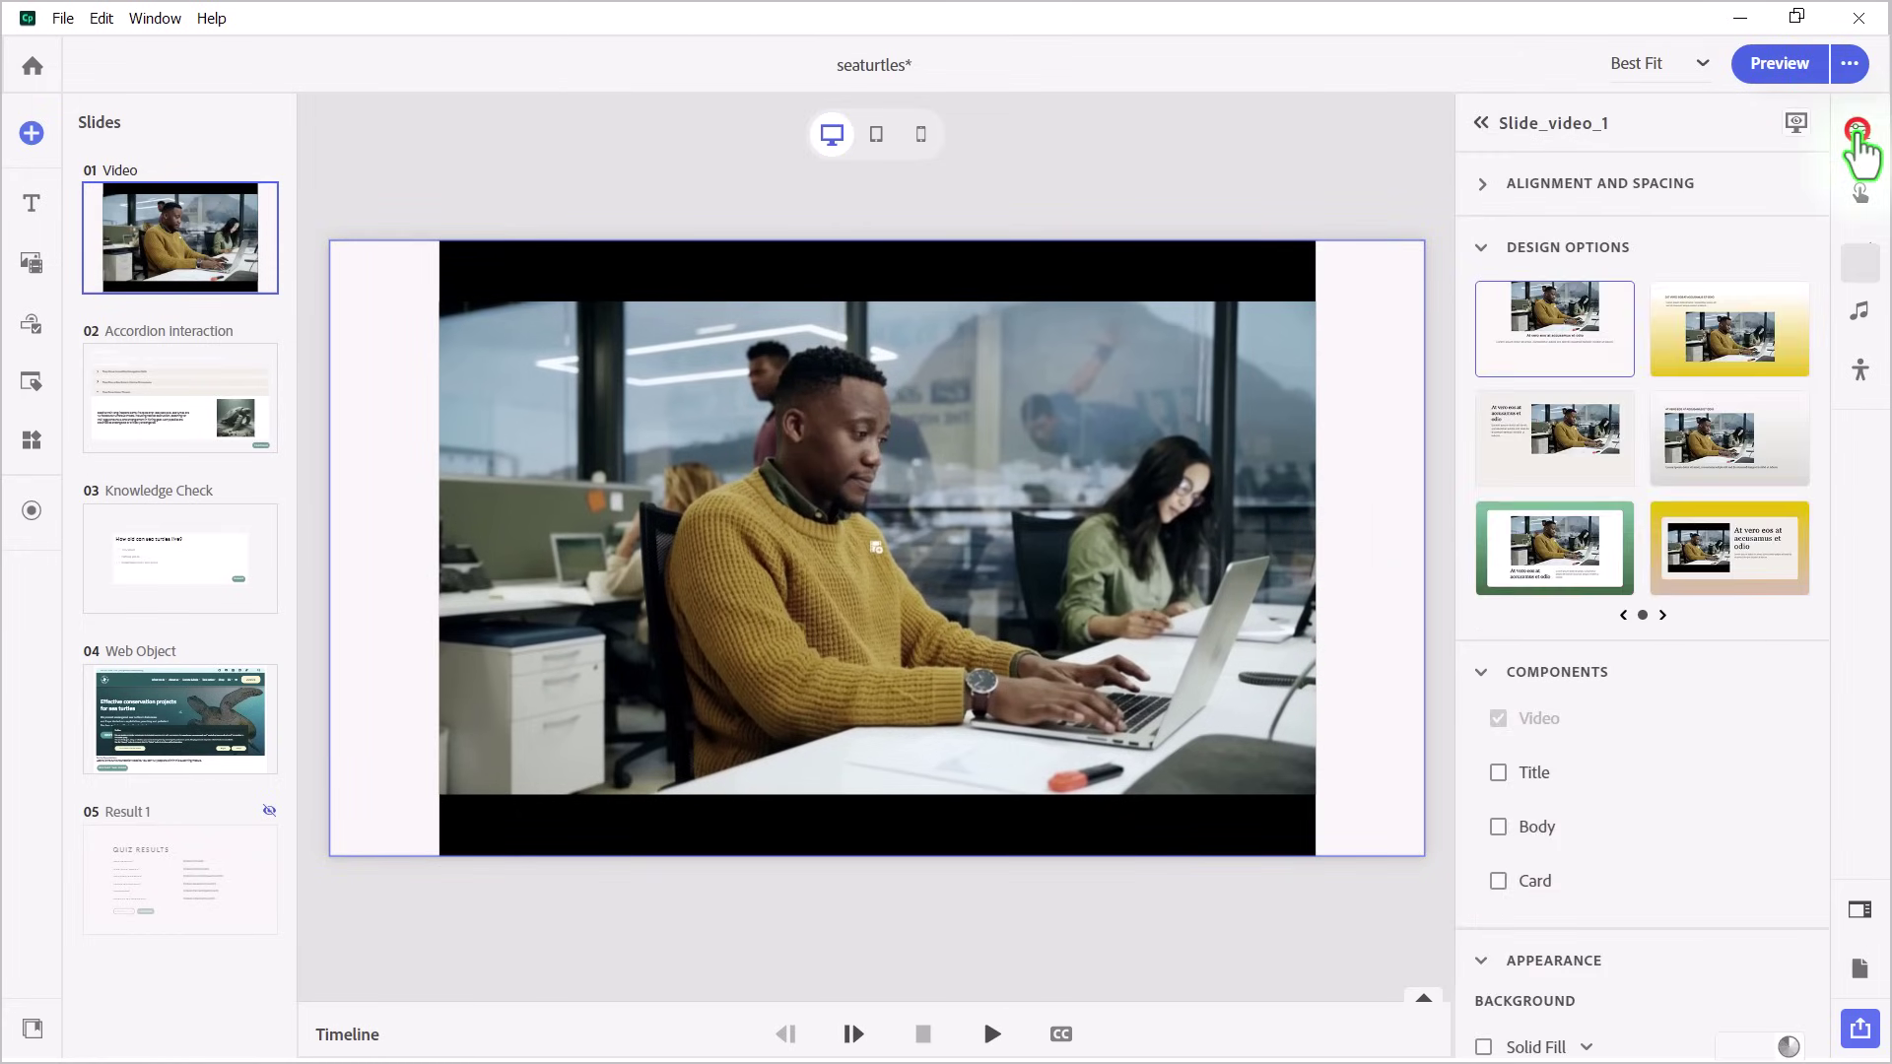
click(1481, 186)
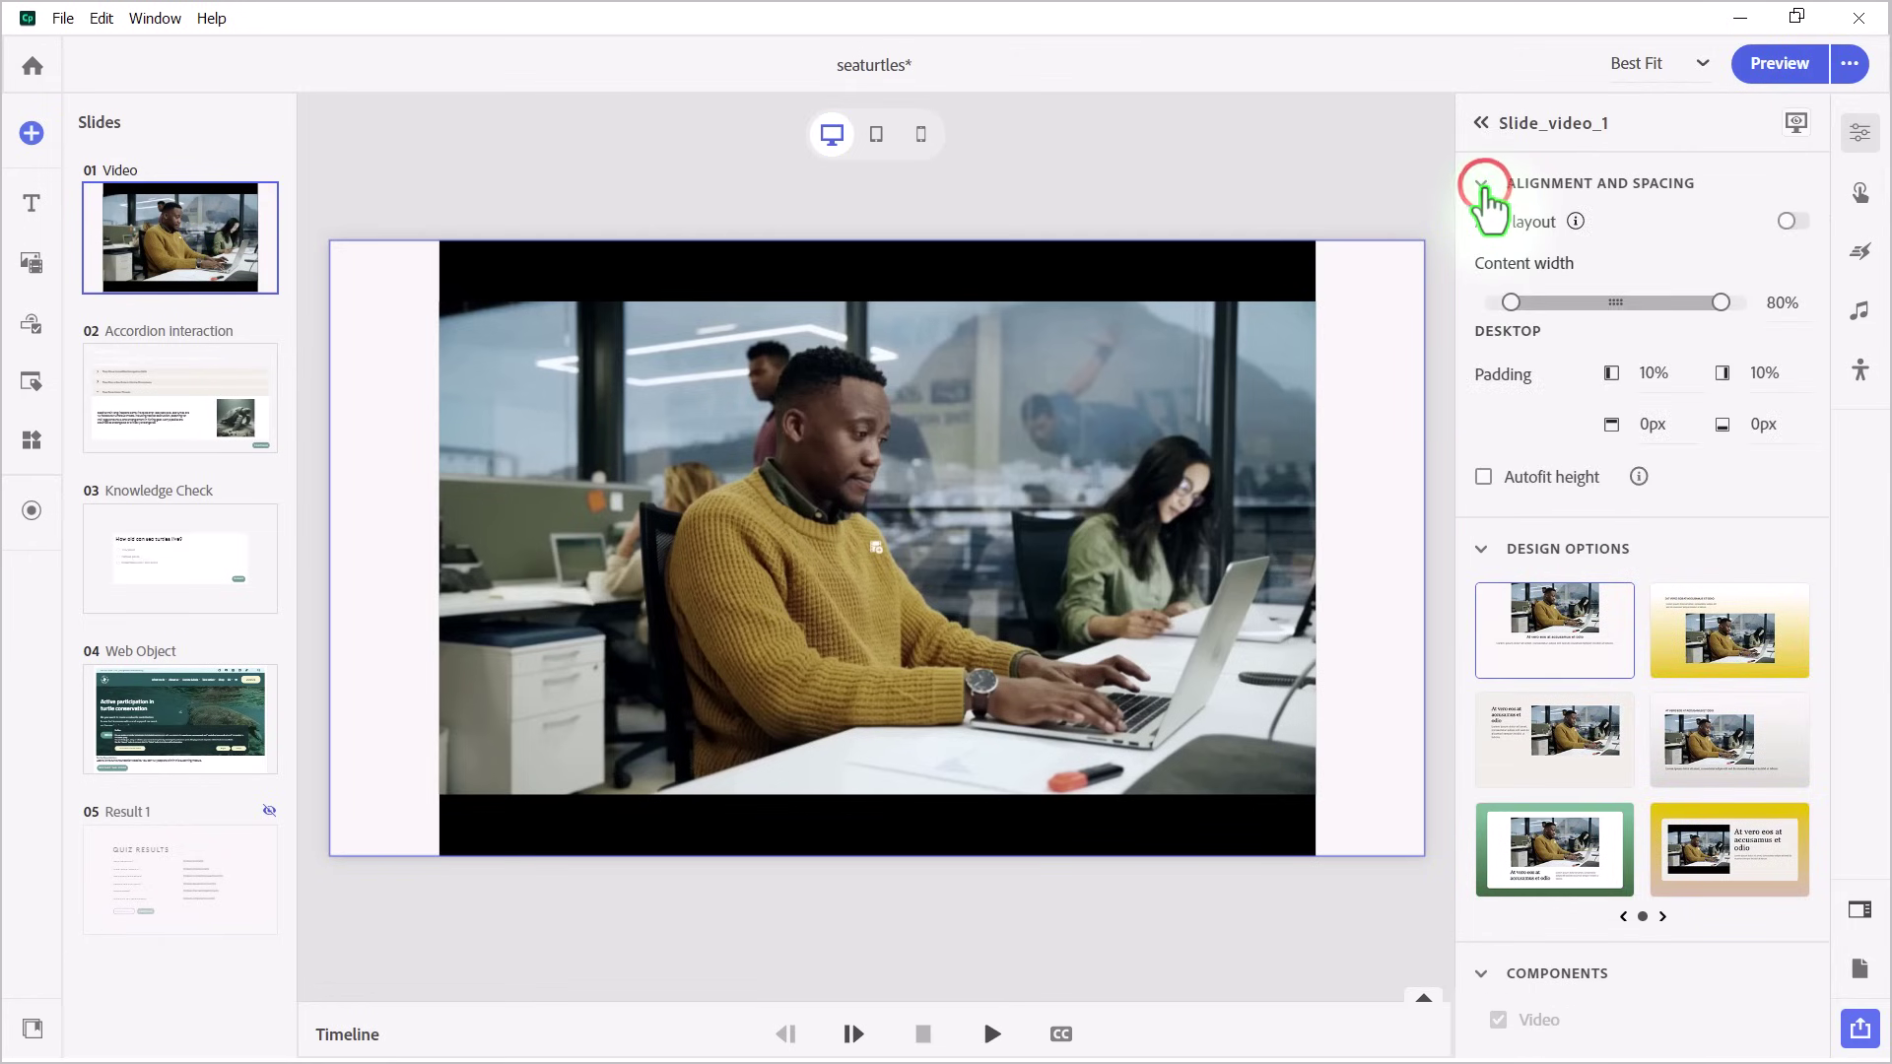
click(1779, 306)
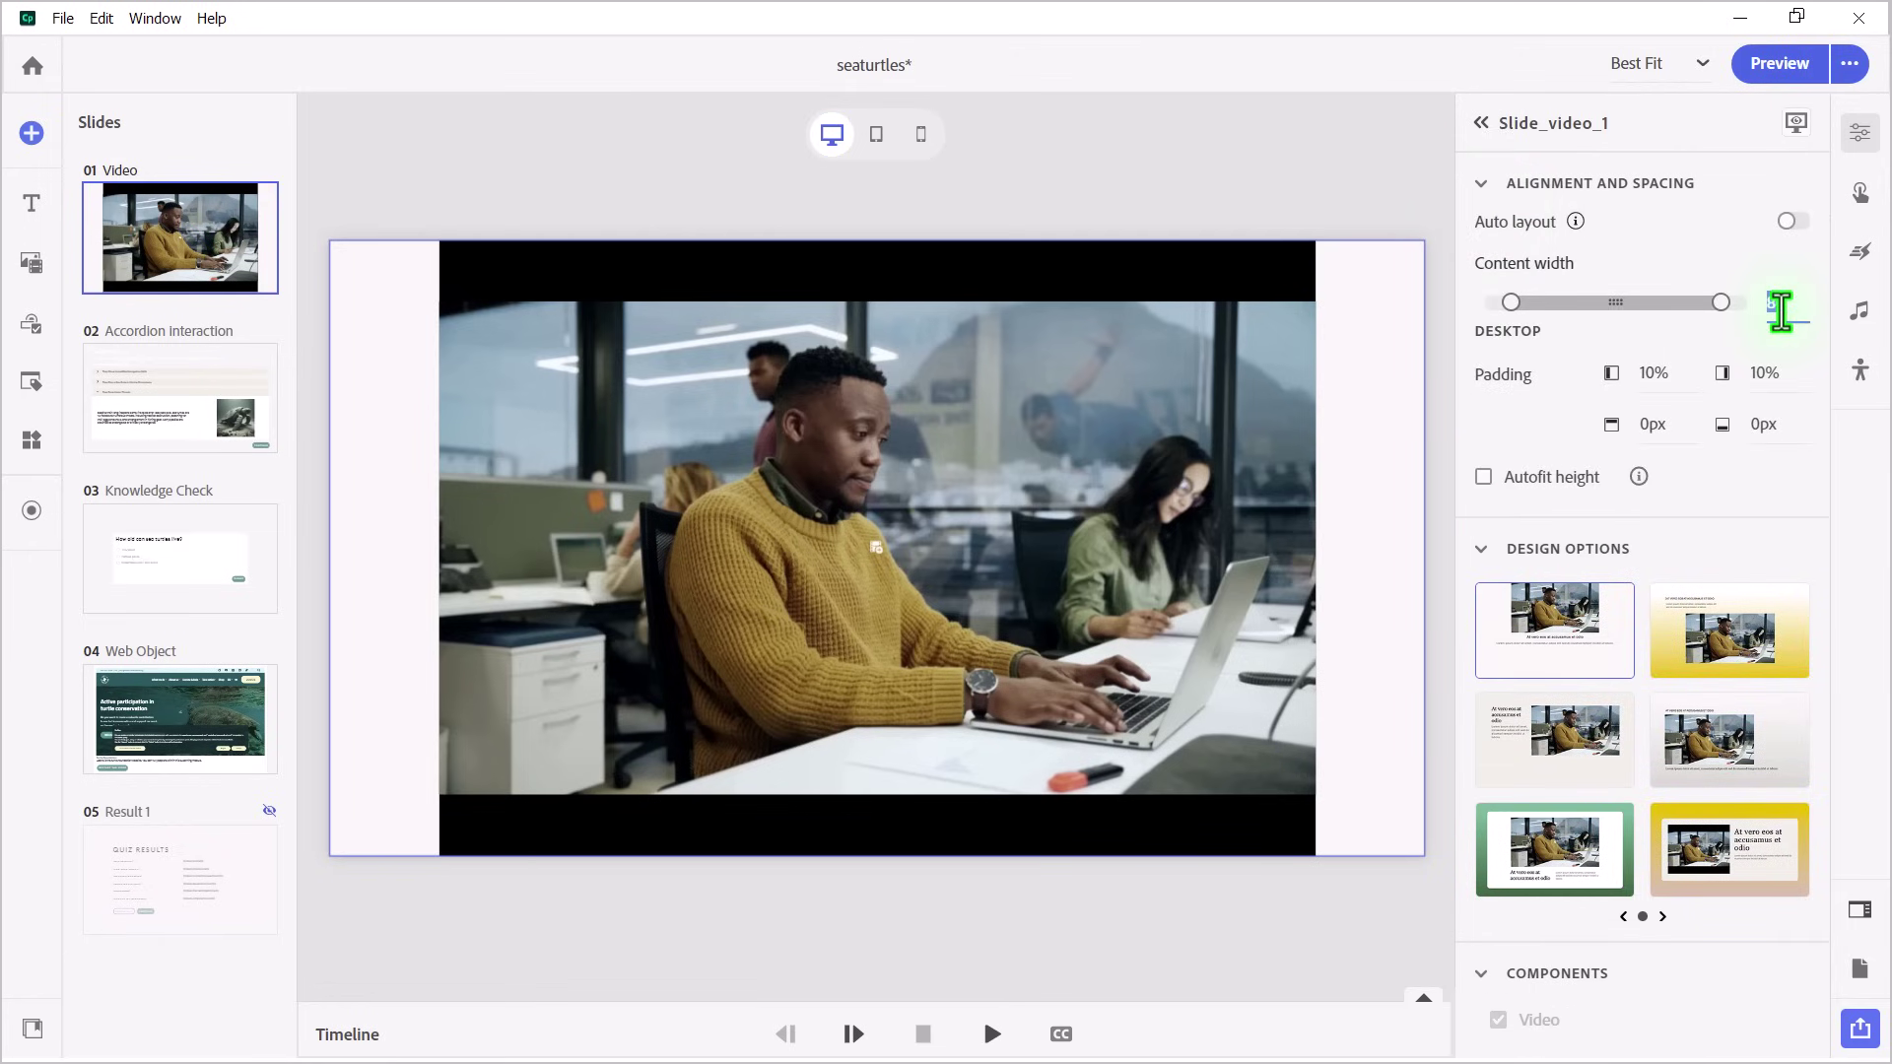
text(100)
key(Return)
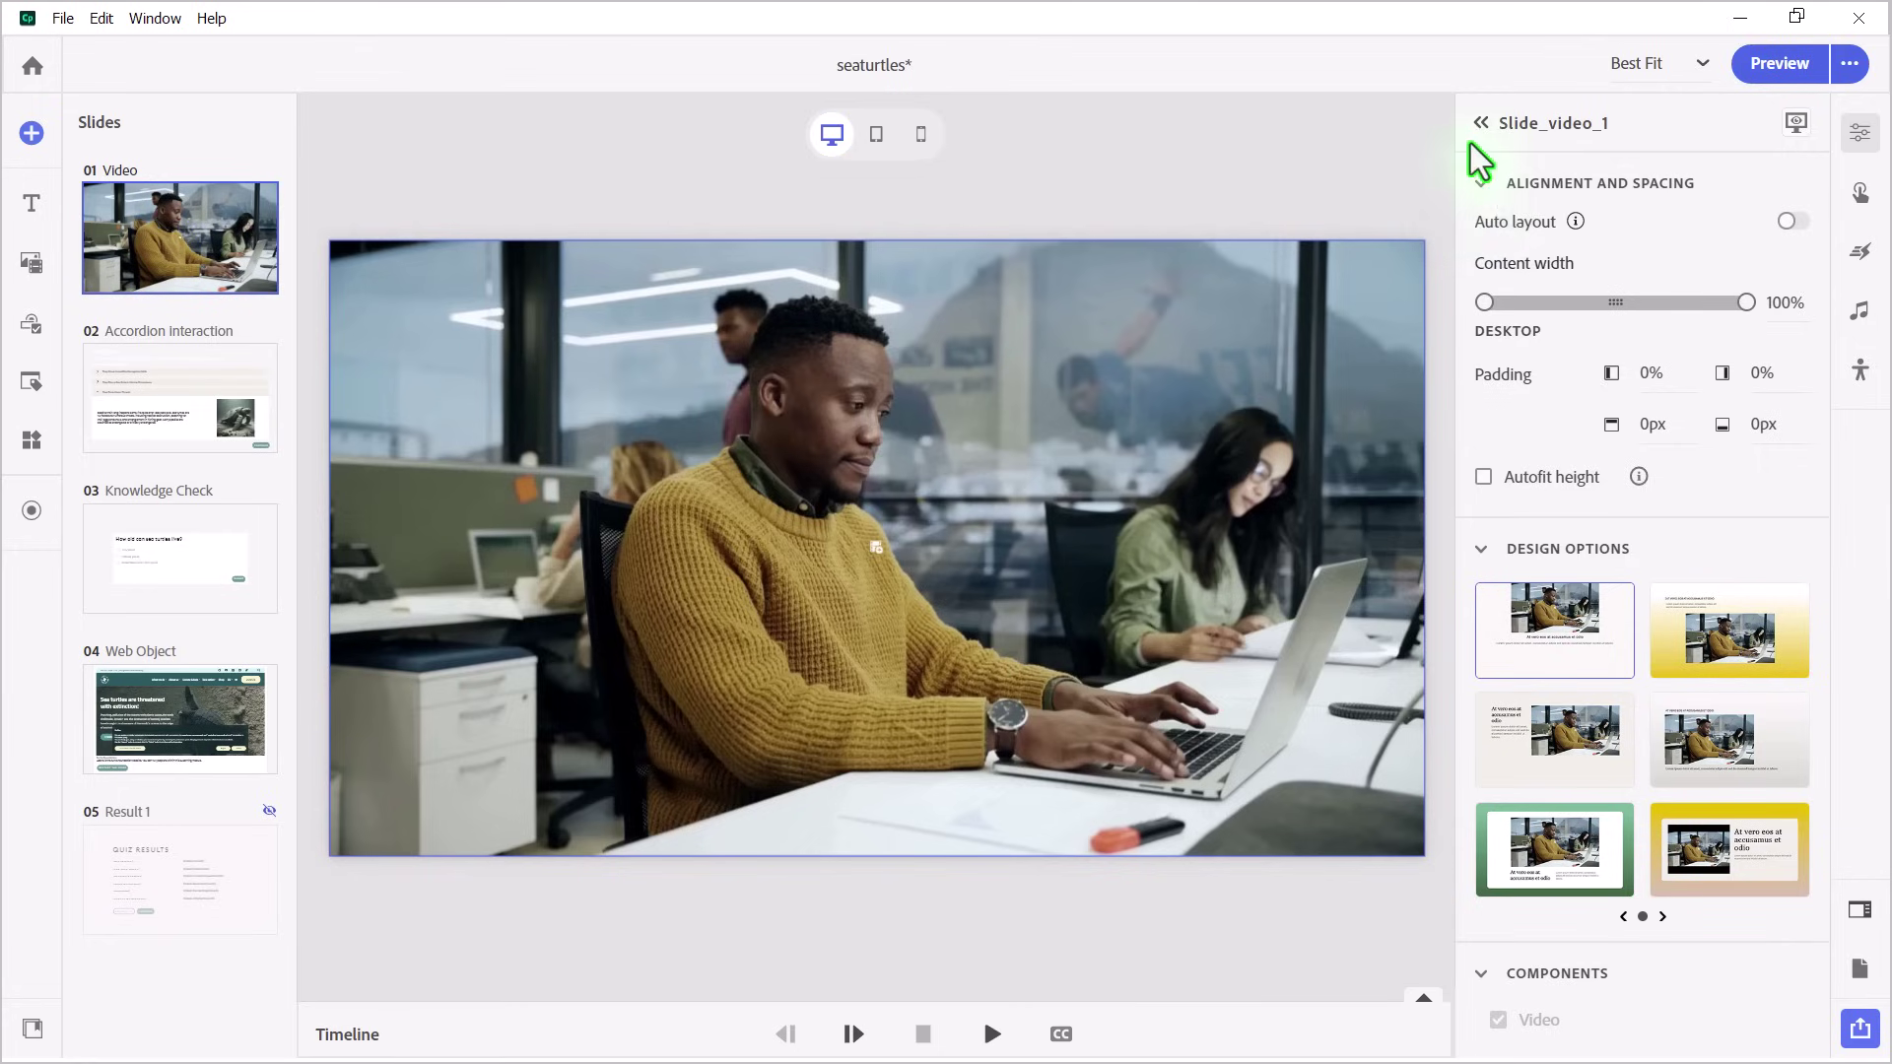
click(1483, 480)
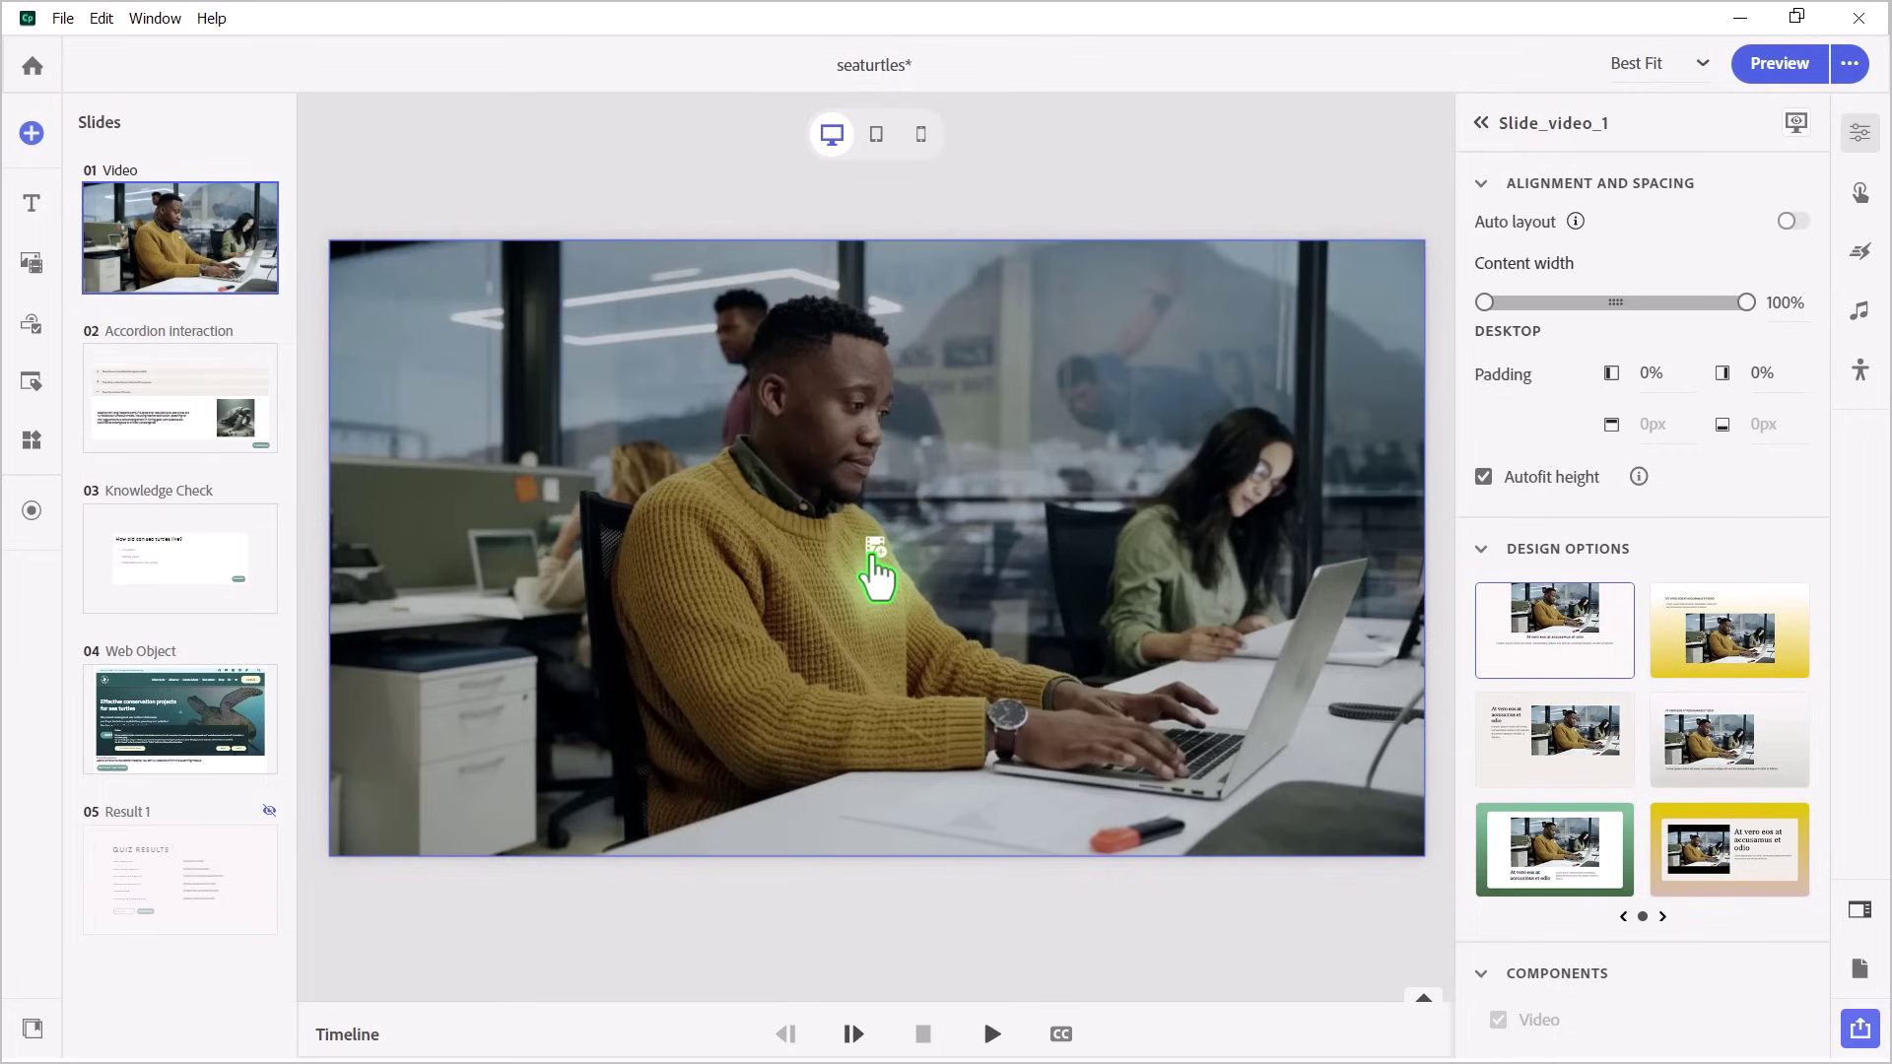
Select the video placeholder and choose Add video from System to browse the computer
click(1155, 524)
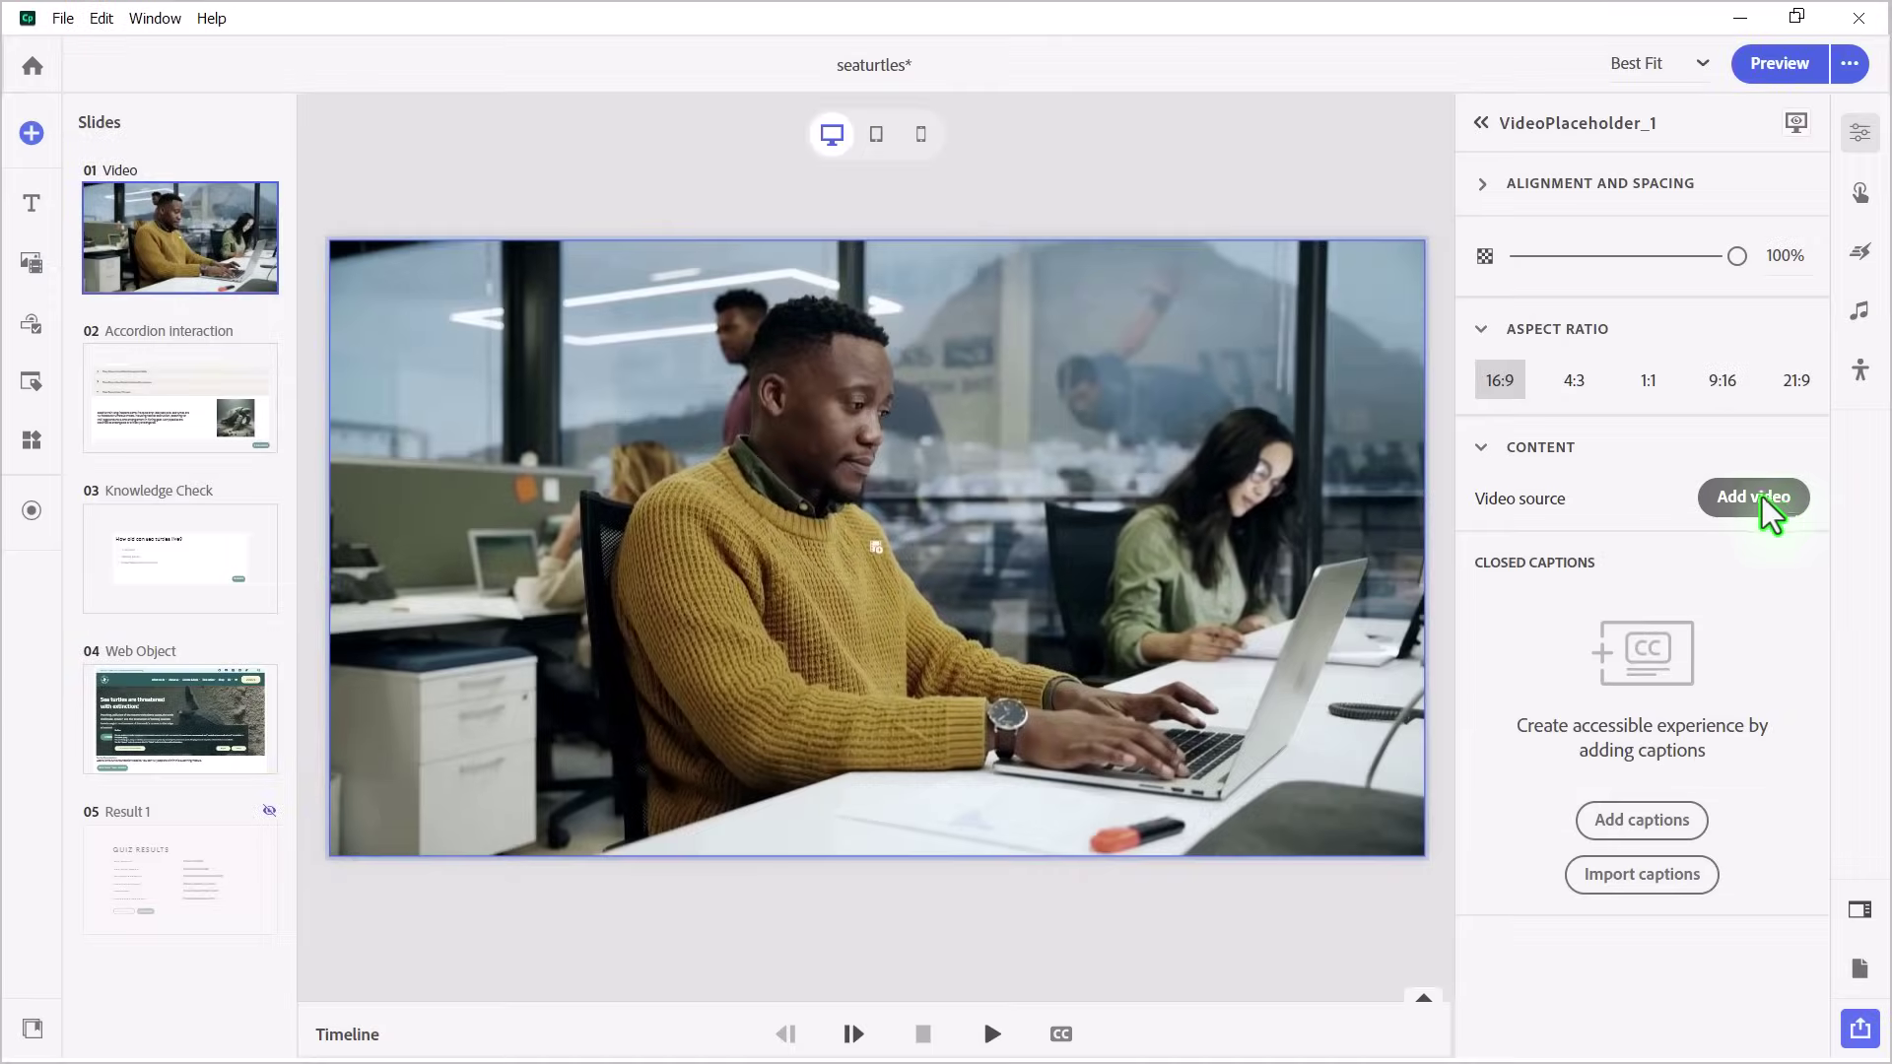
click(1752, 495)
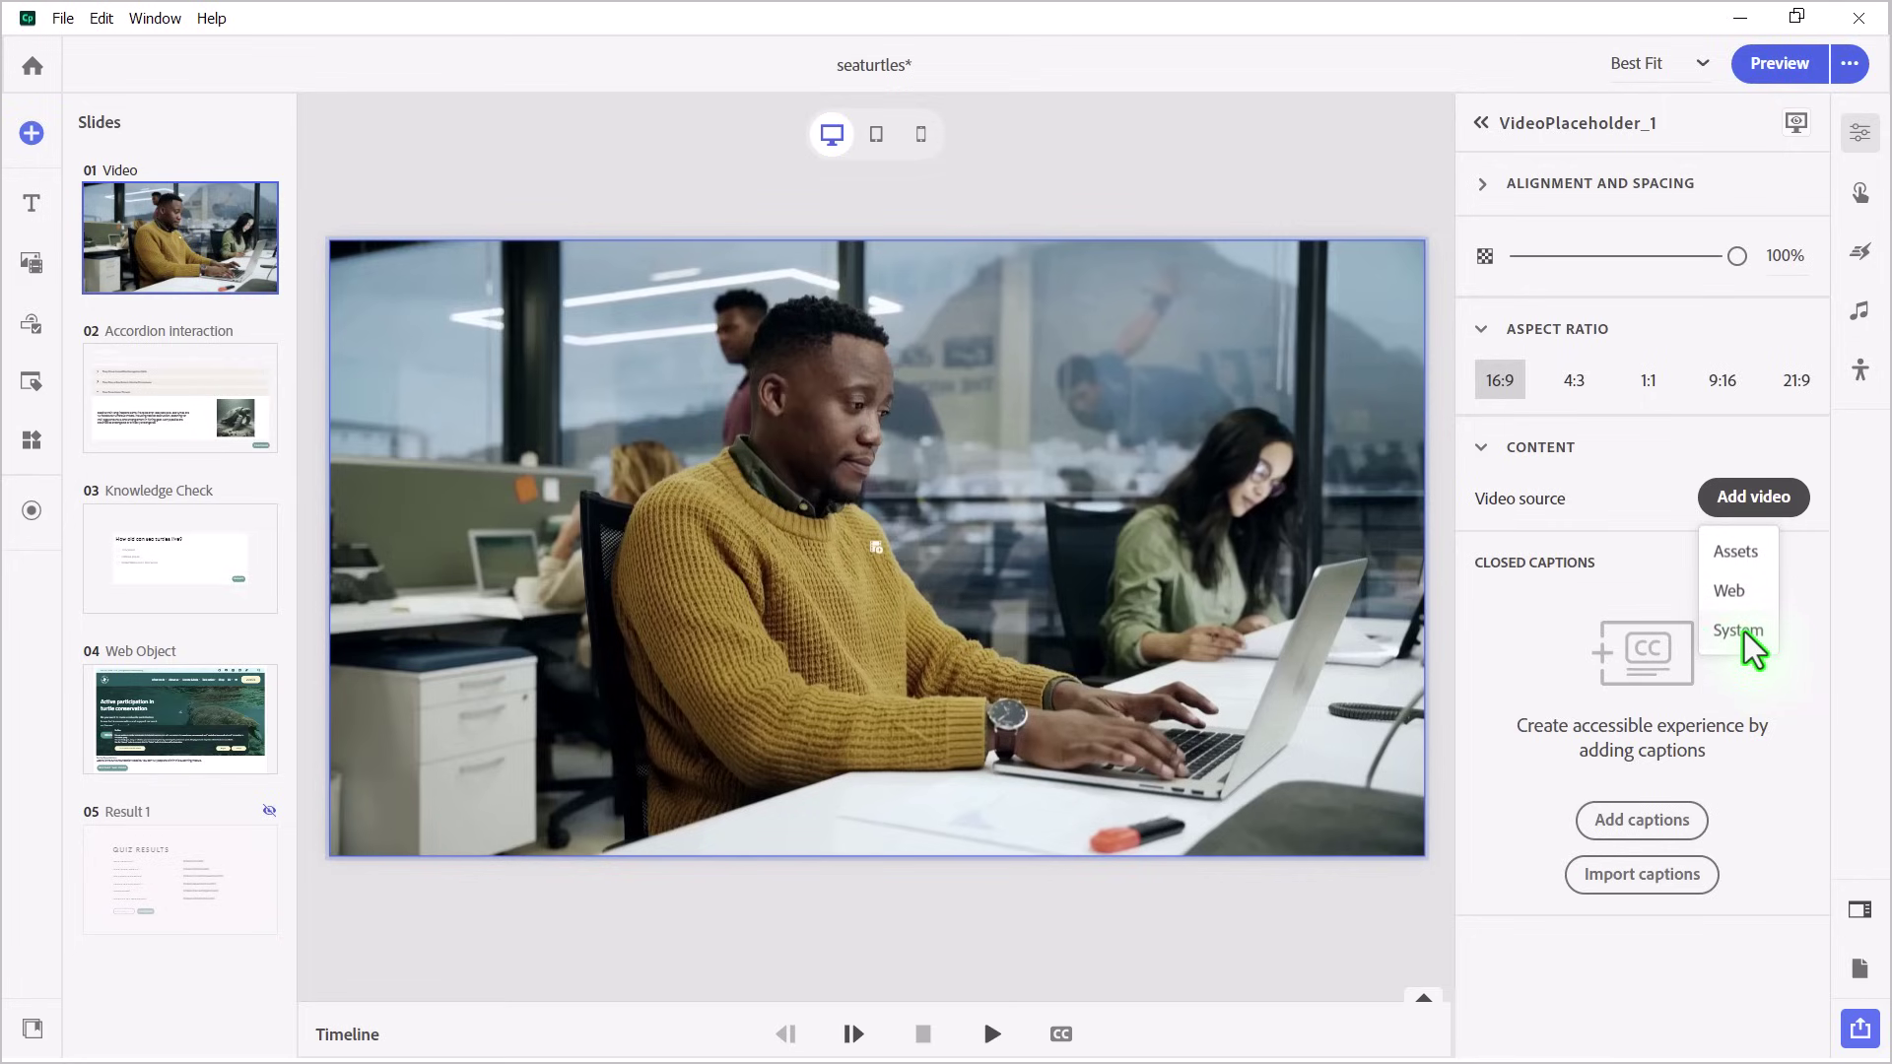
click(1745, 631)
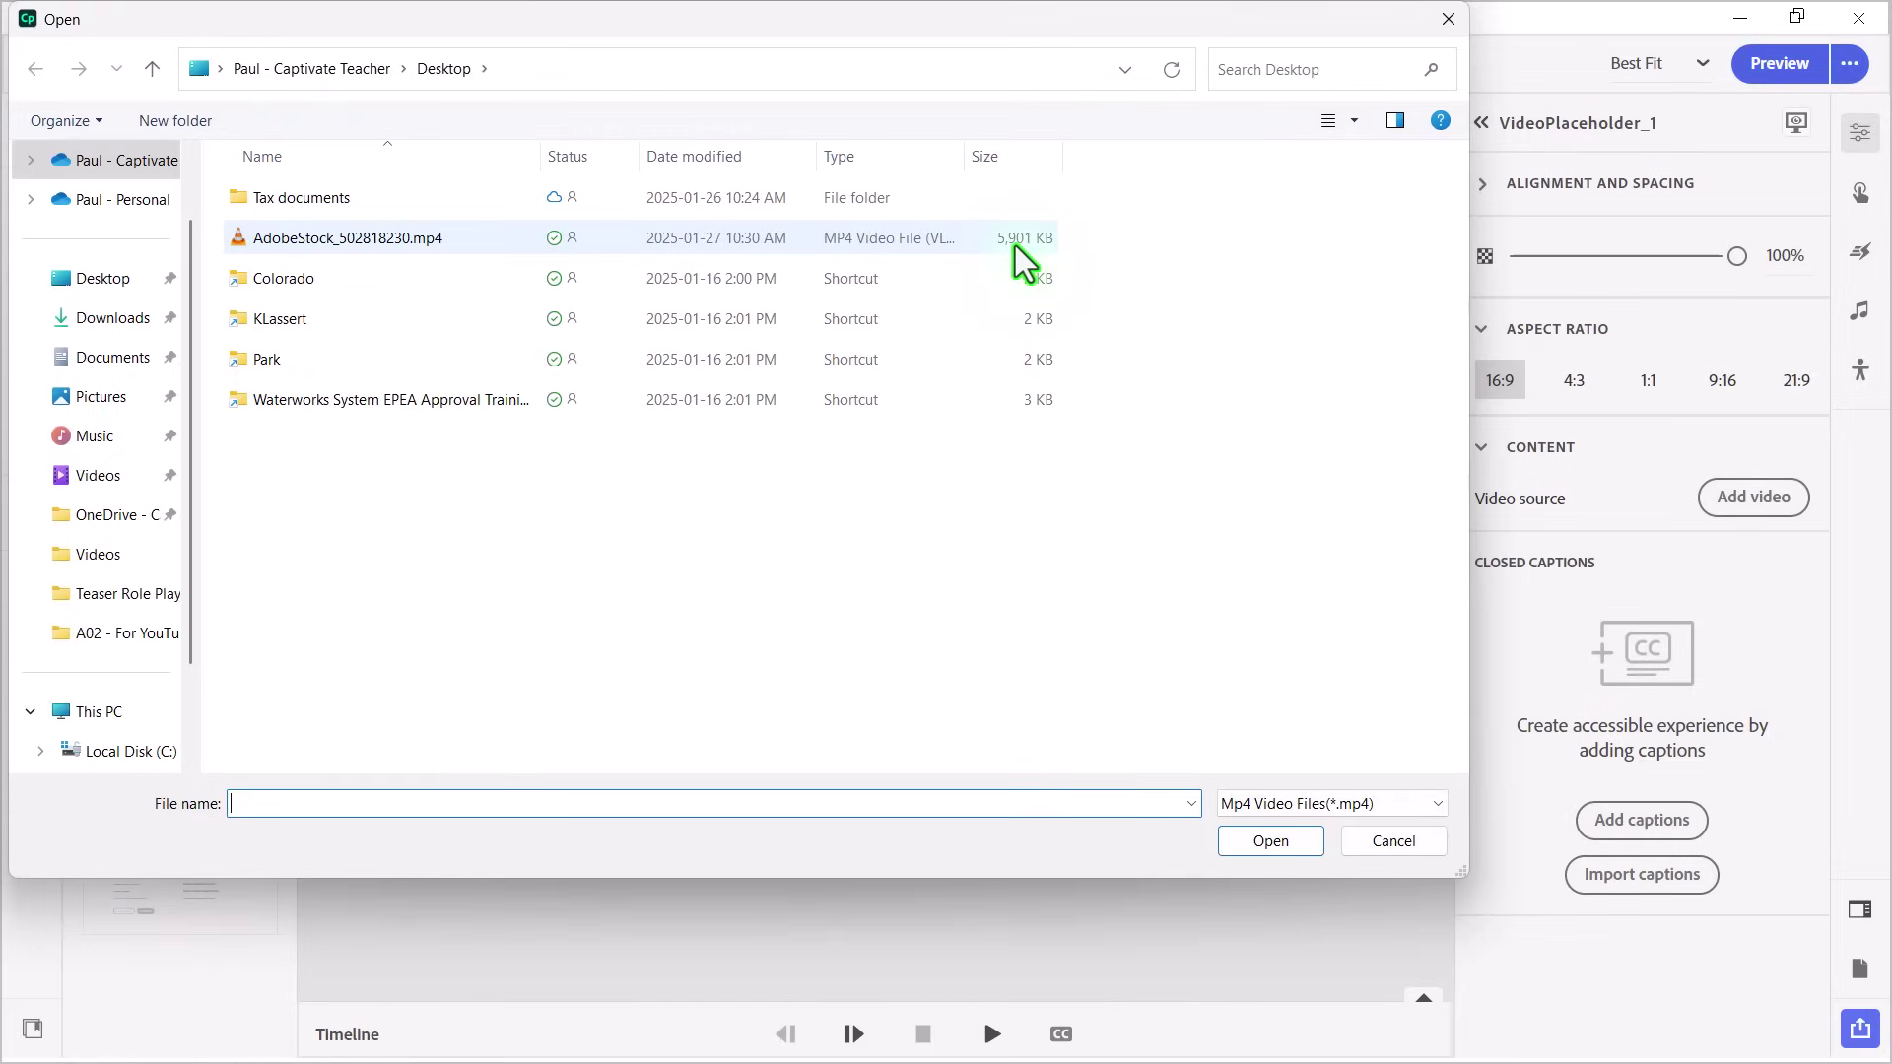
Load AdobeStock_502818230.mp4 into the placeholder, then revisit the Video slide to refresh it
click(804, 241)
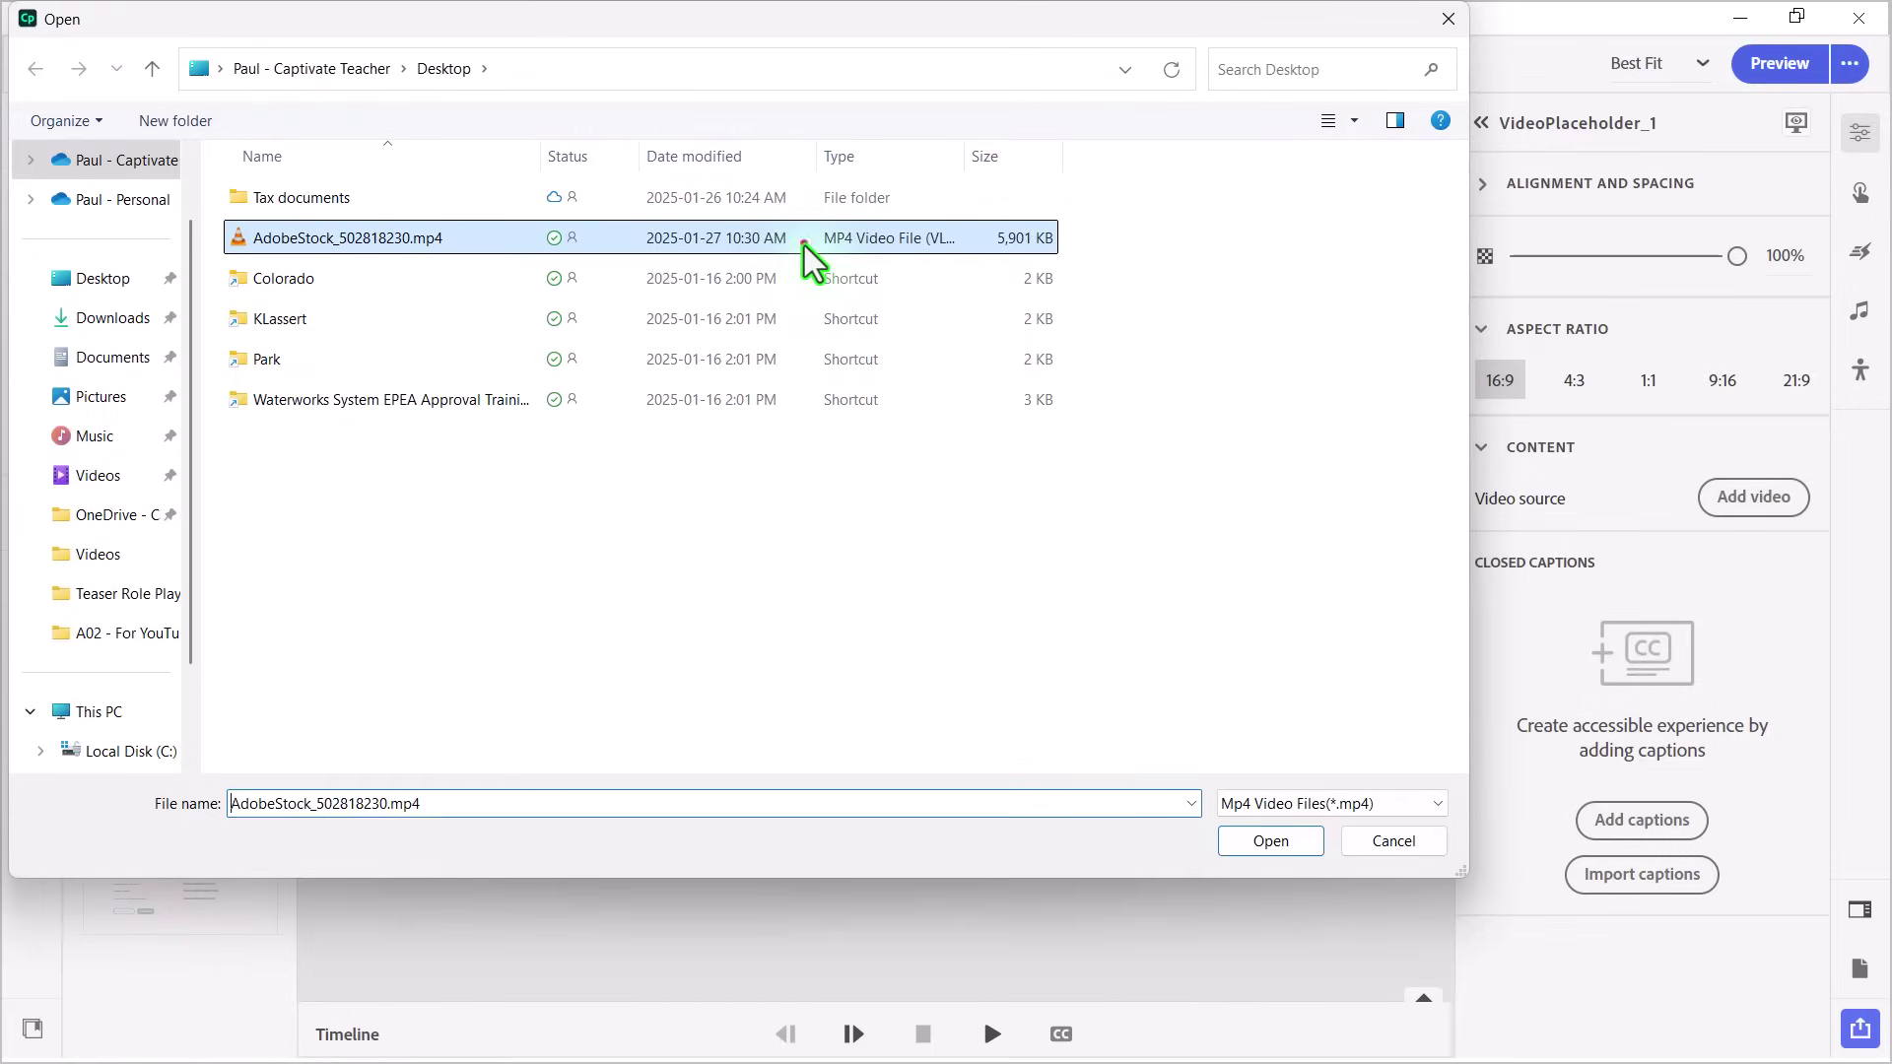
click(1277, 846)
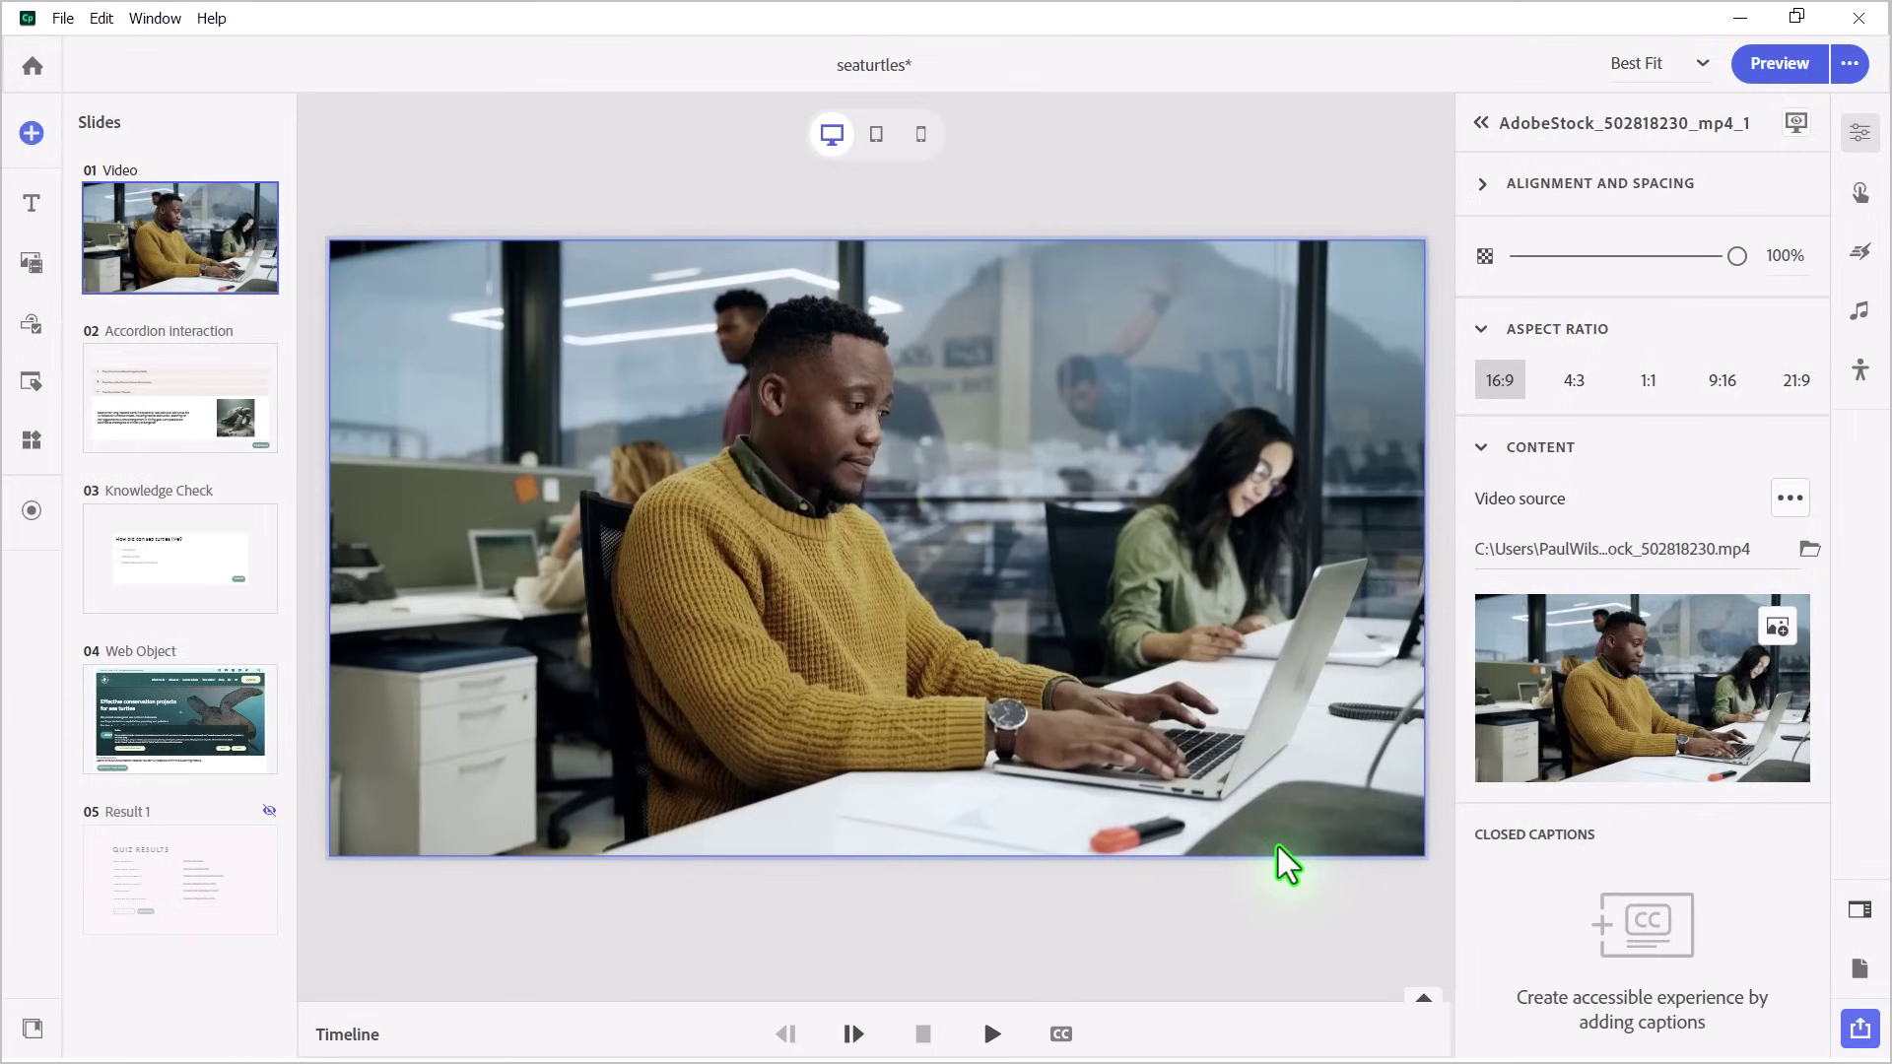
click(164, 409)
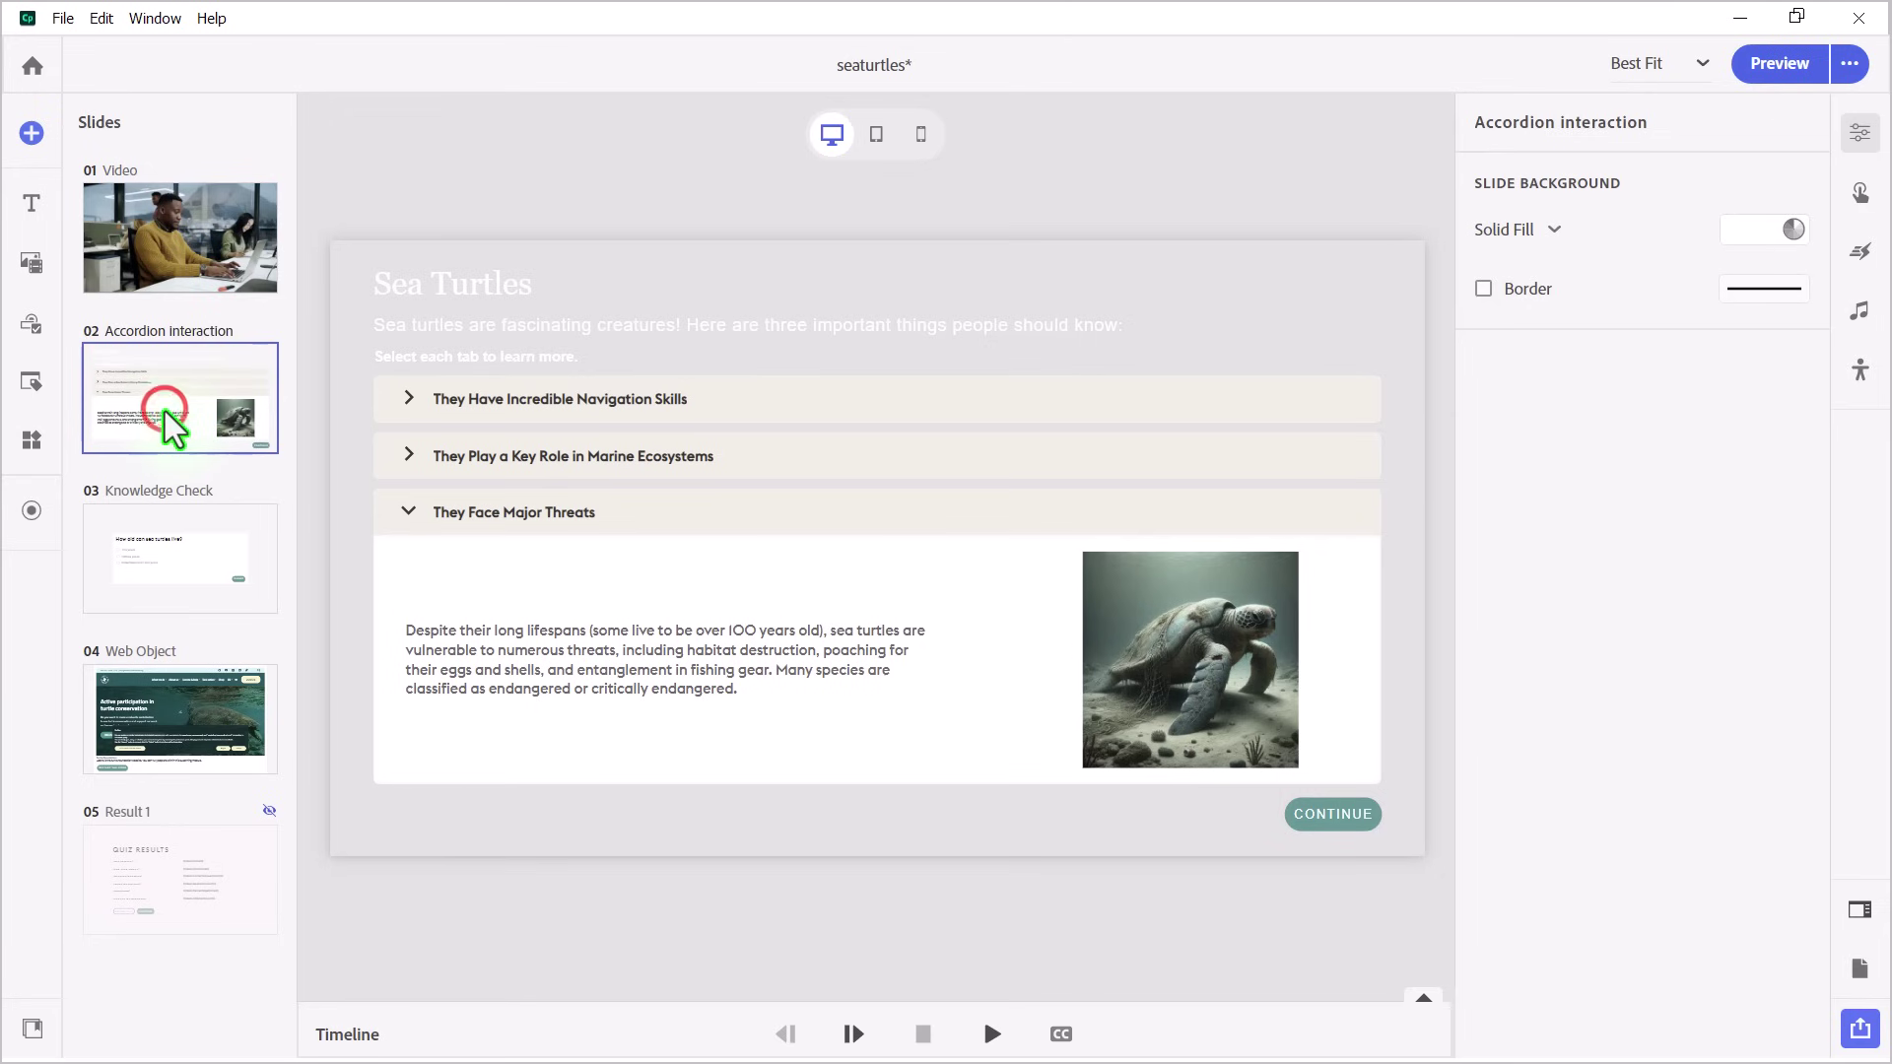
click(181, 201)
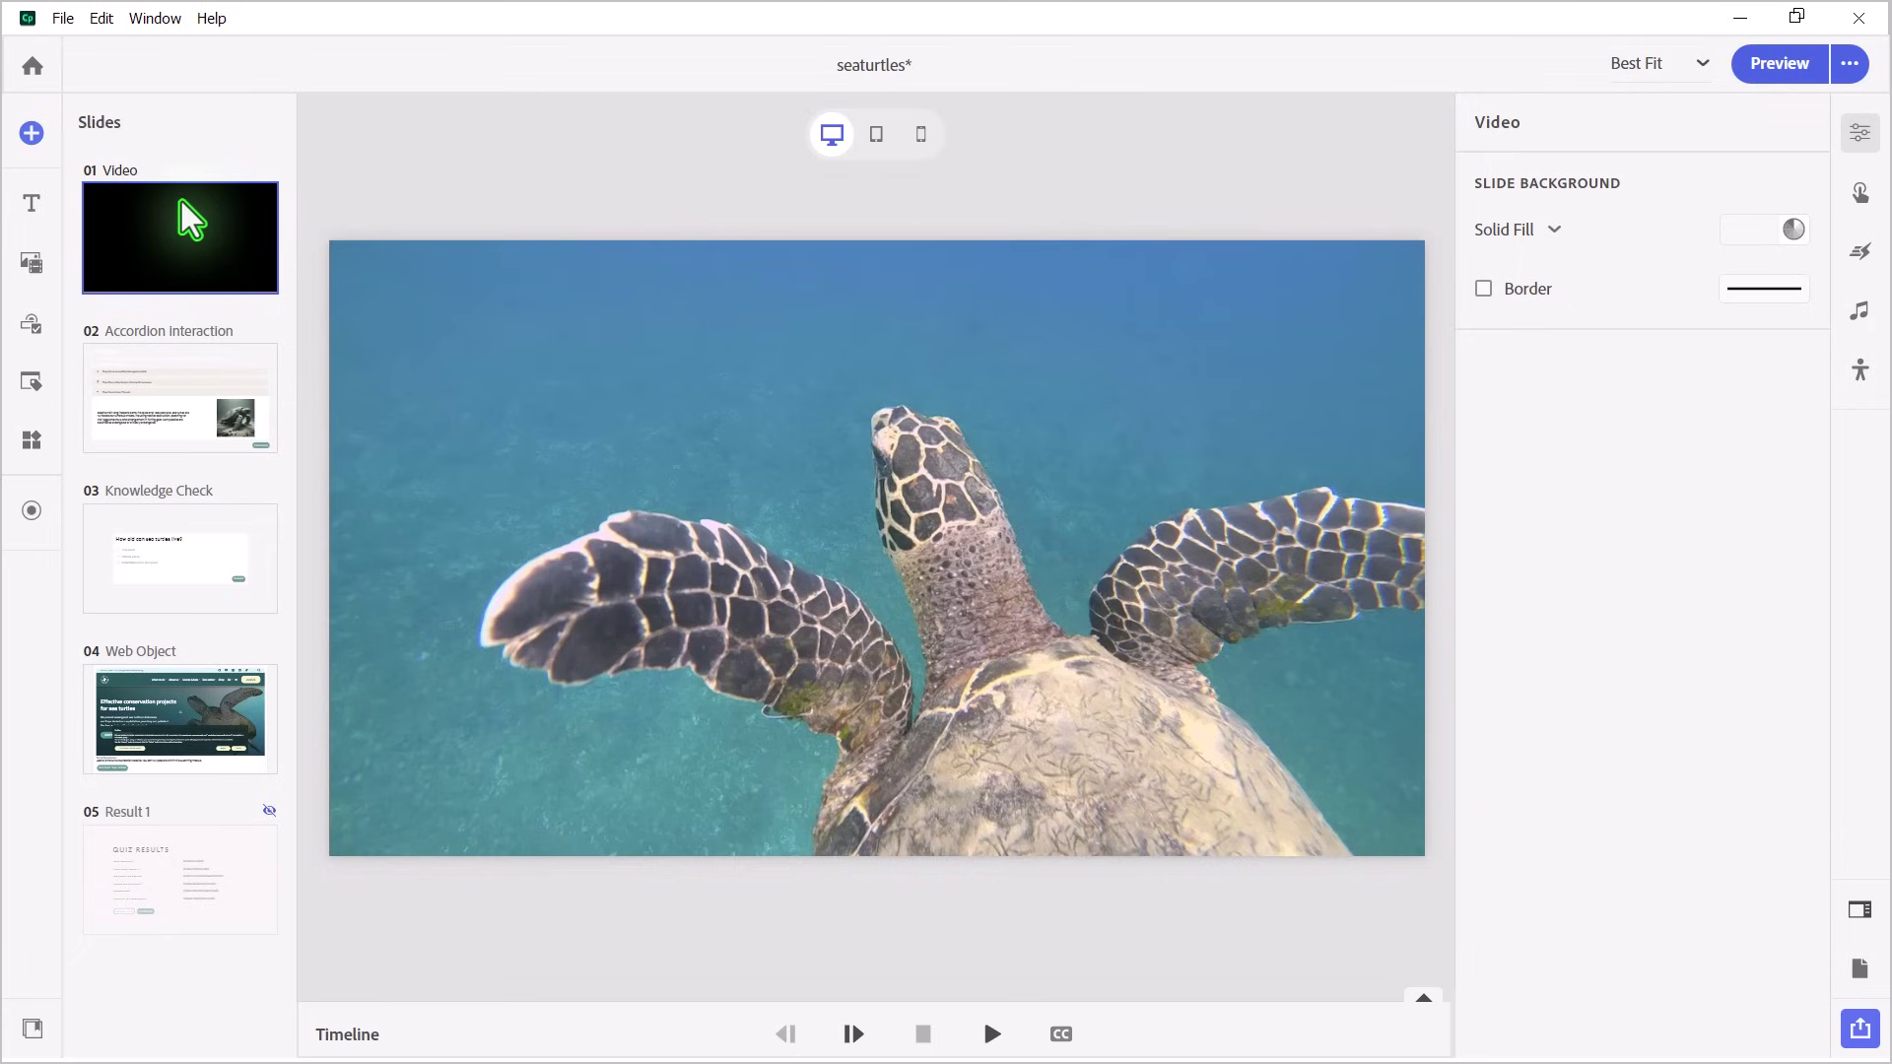
Open the timeline and place a bookmark named videostart at 1s on the Bookmark track
click(505, 1038)
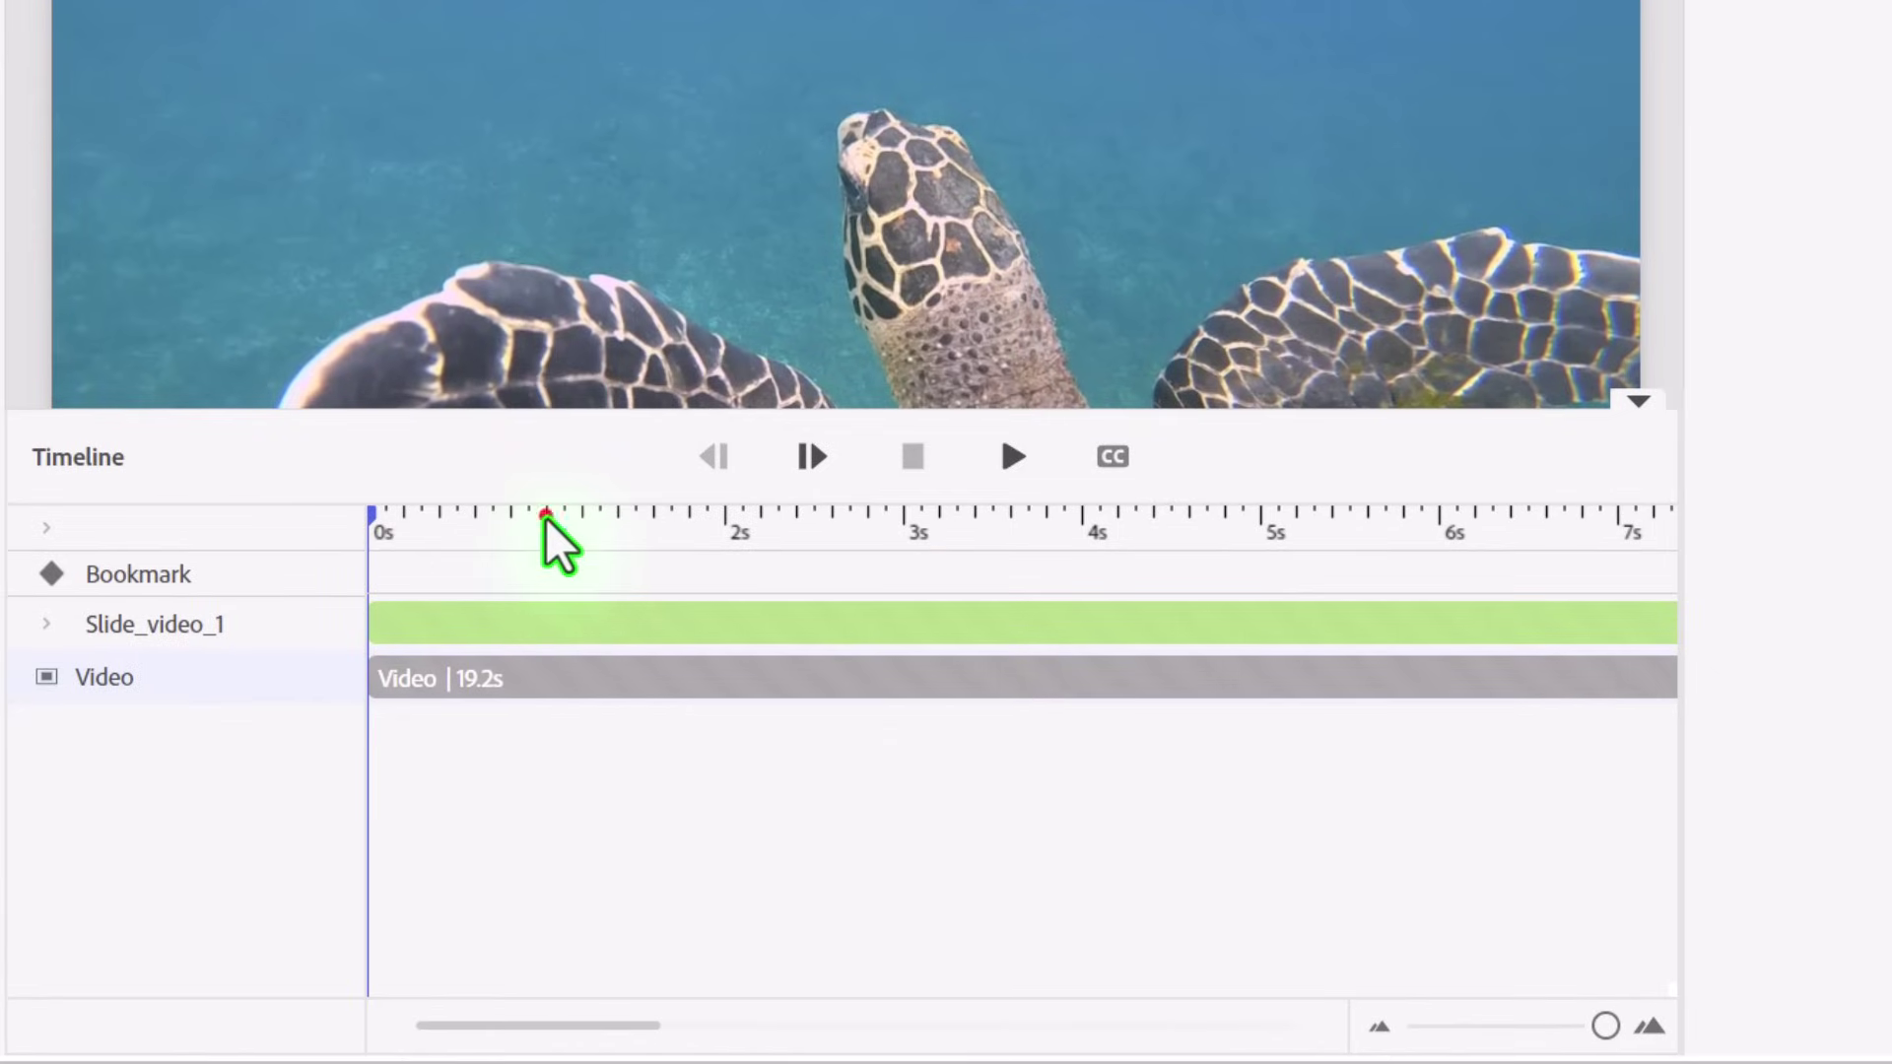
click(546, 518)
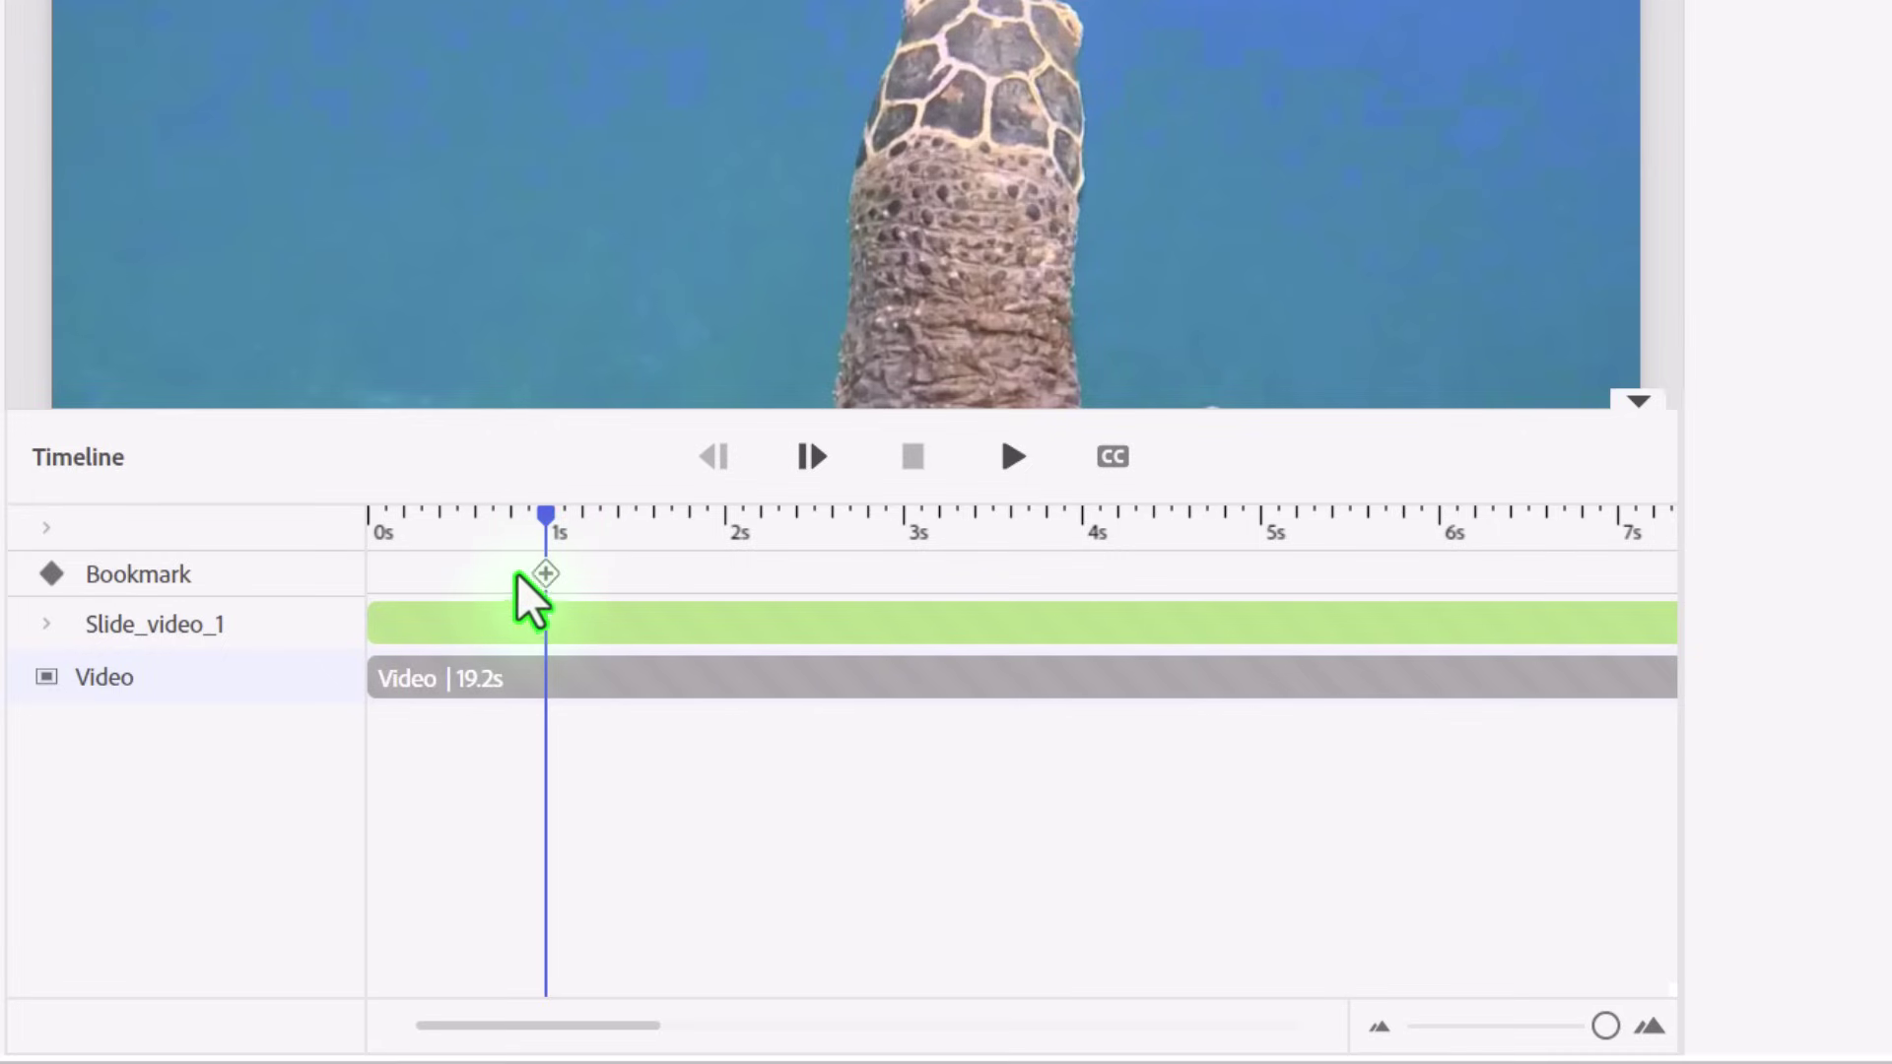
mouse_move(548, 576)
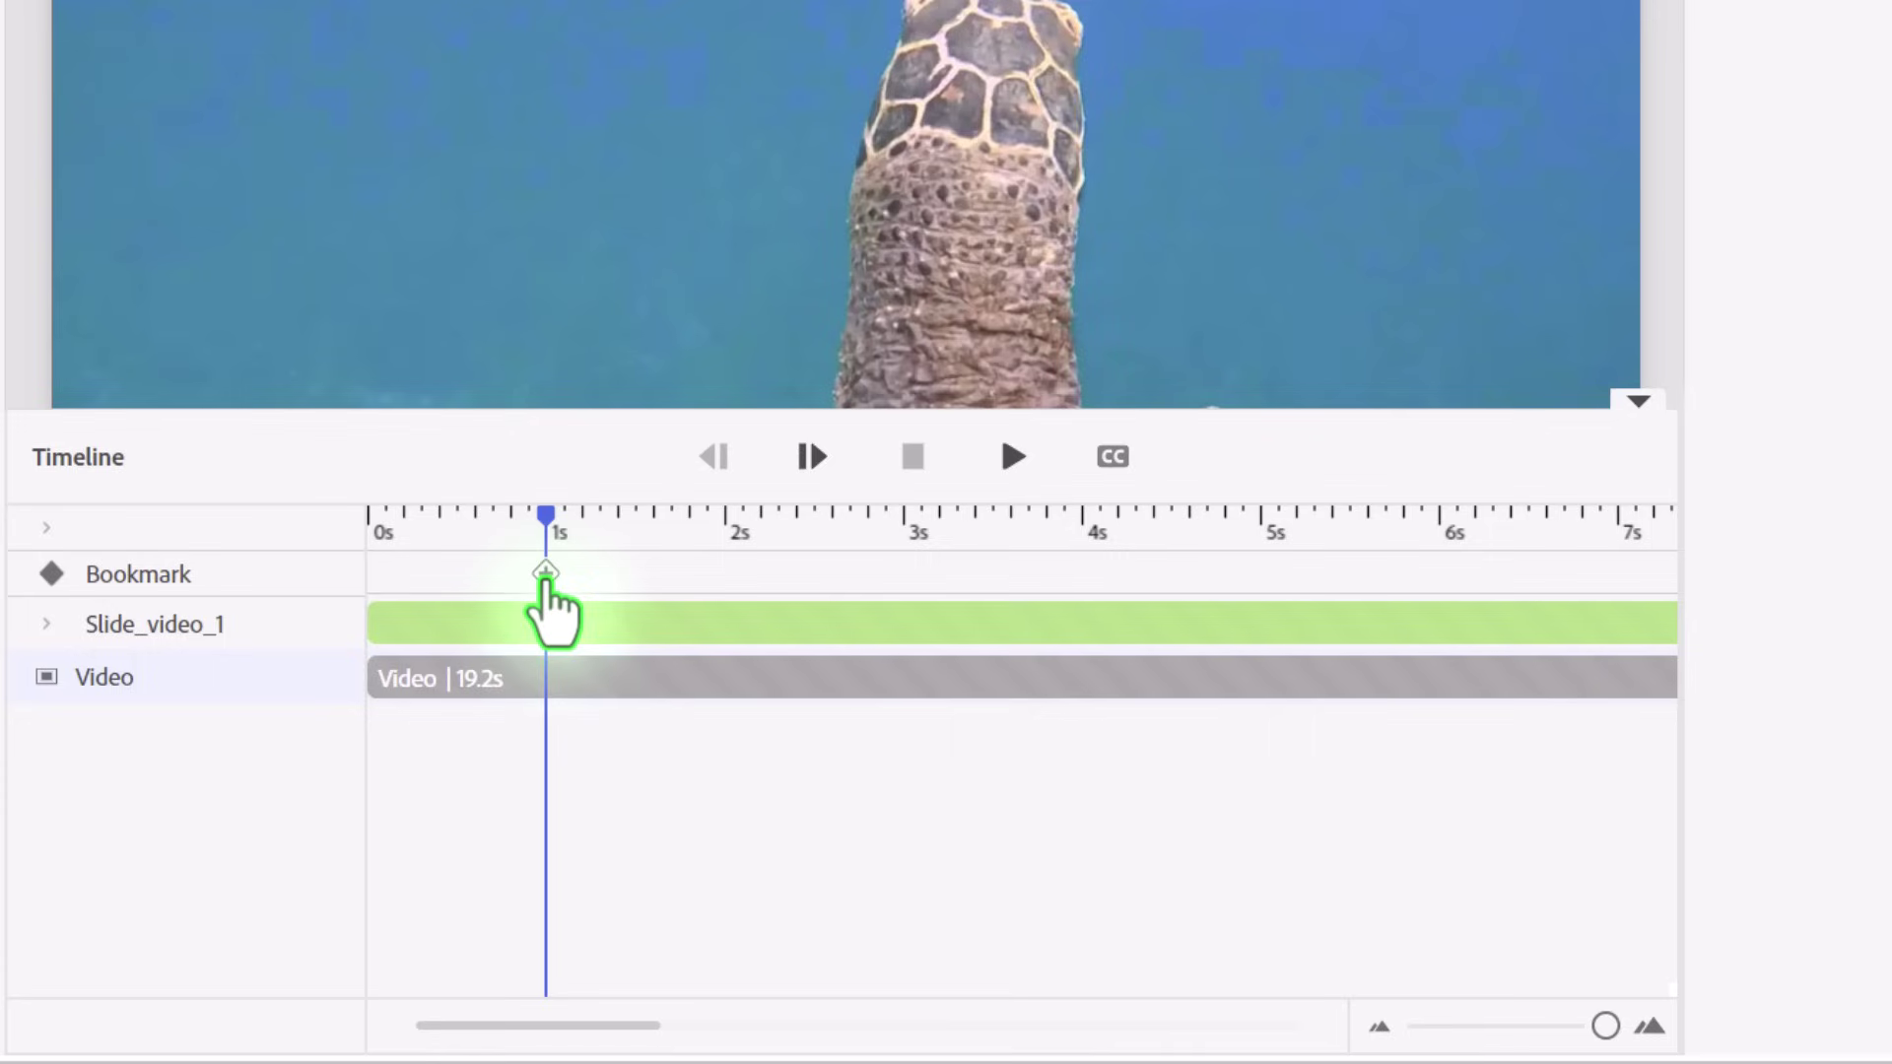
click(546, 576)
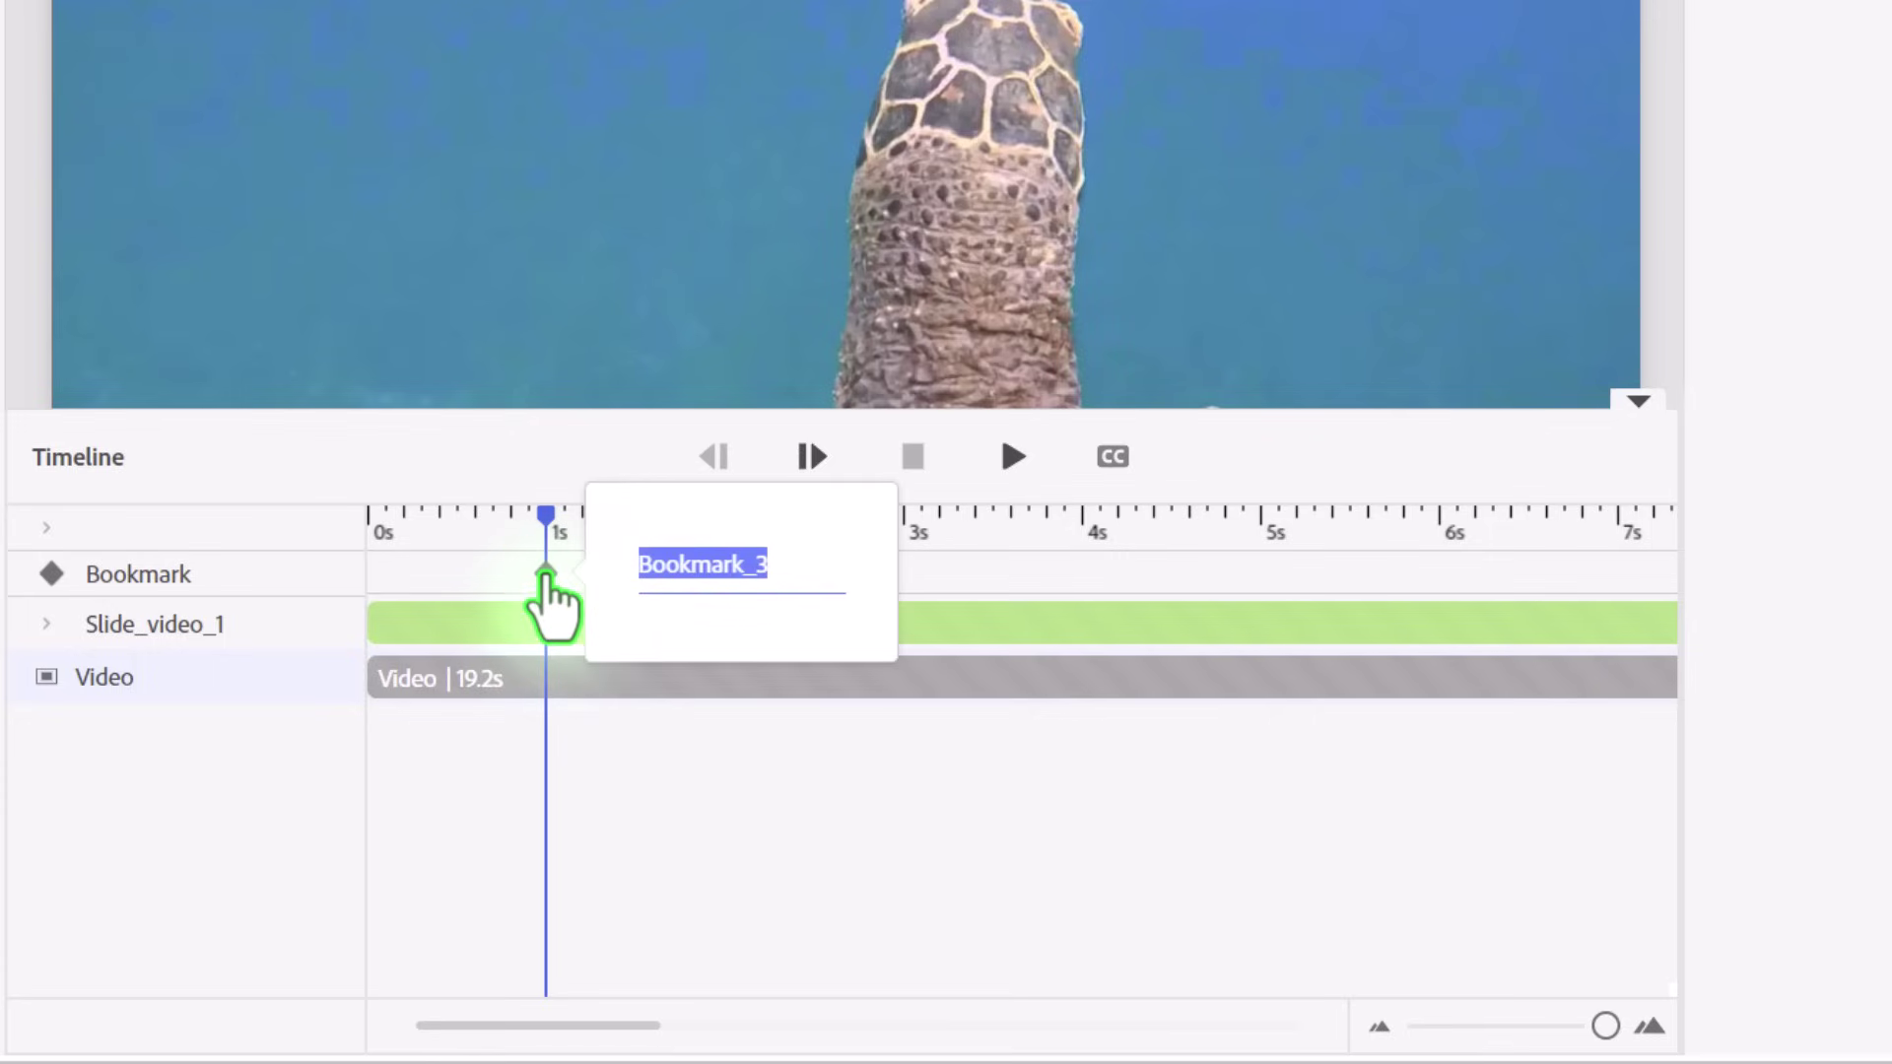
text(videostart)
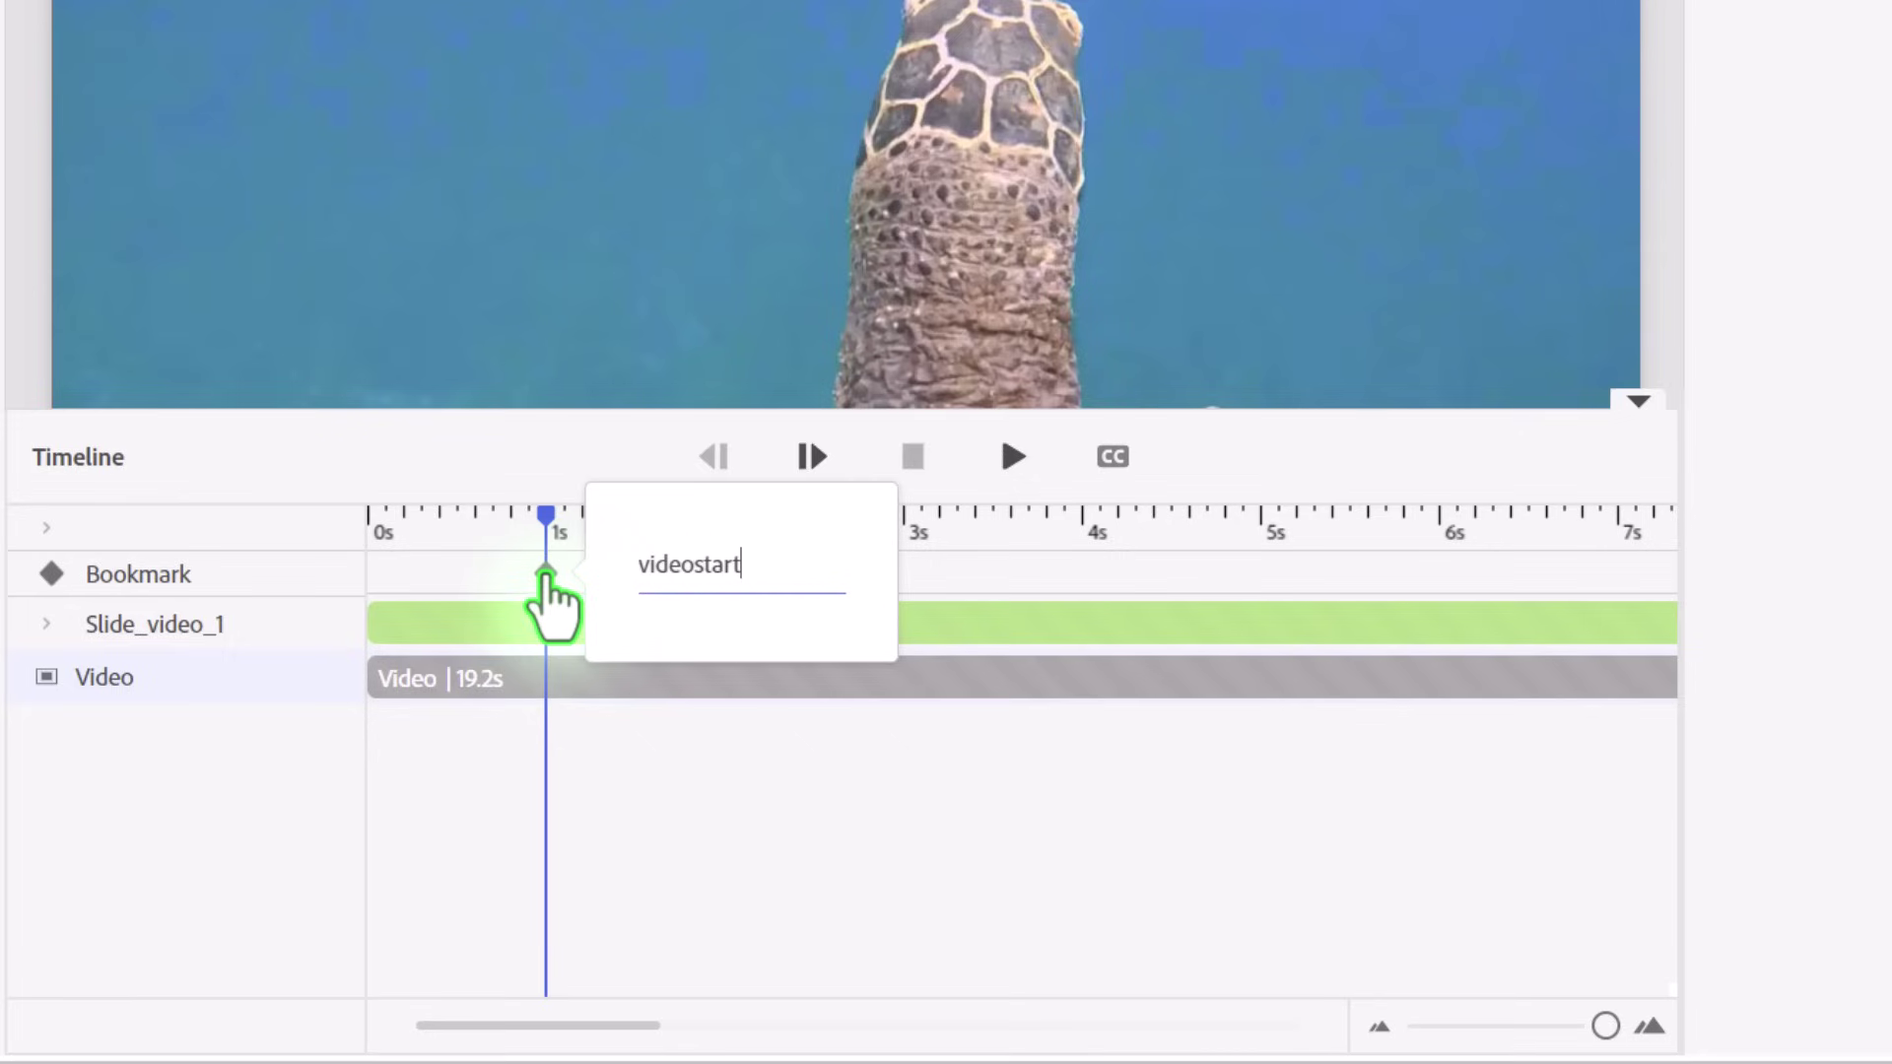
key(Return)
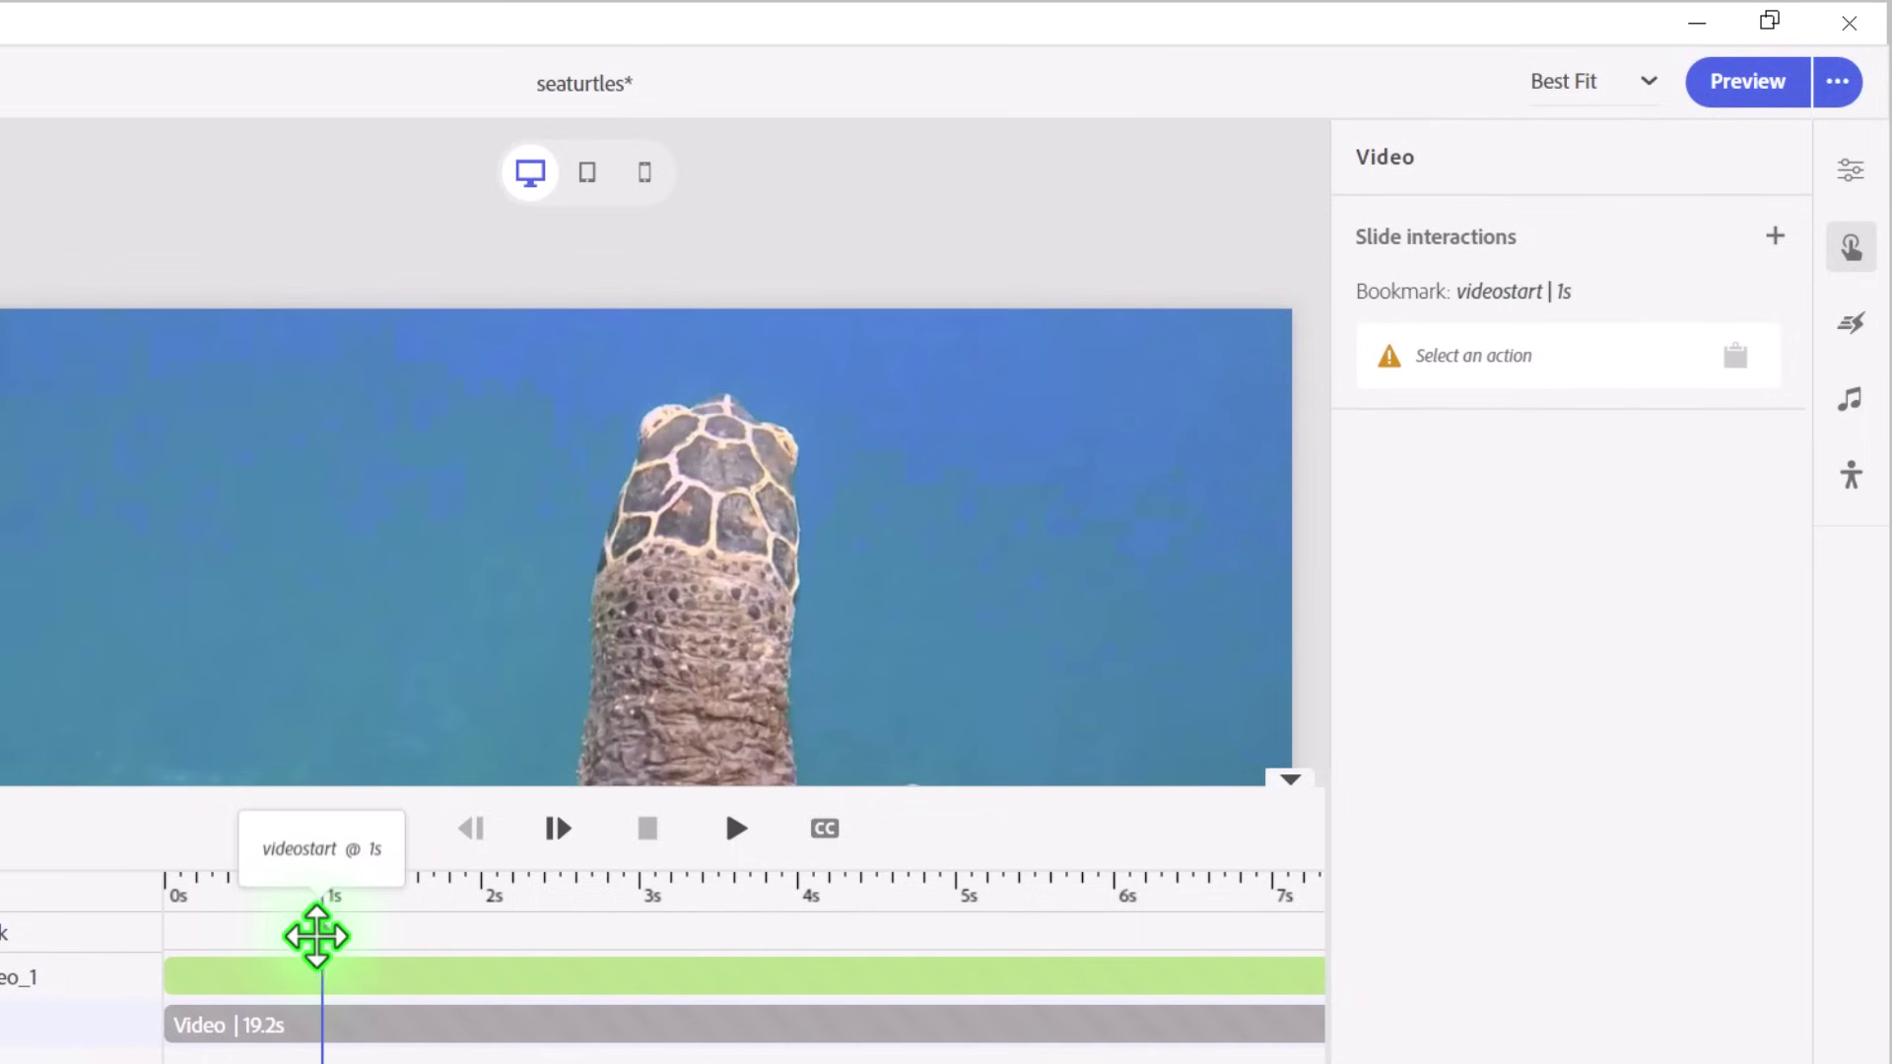
Drag the videostart bookmark from 1s back to 0.1s
mouse_move(322, 933)
mouse_down()
mouse_move(195, 955)
mouse_move(139, 925)
mouse_move(133, 951)
mouse_up()
click(181, 932)
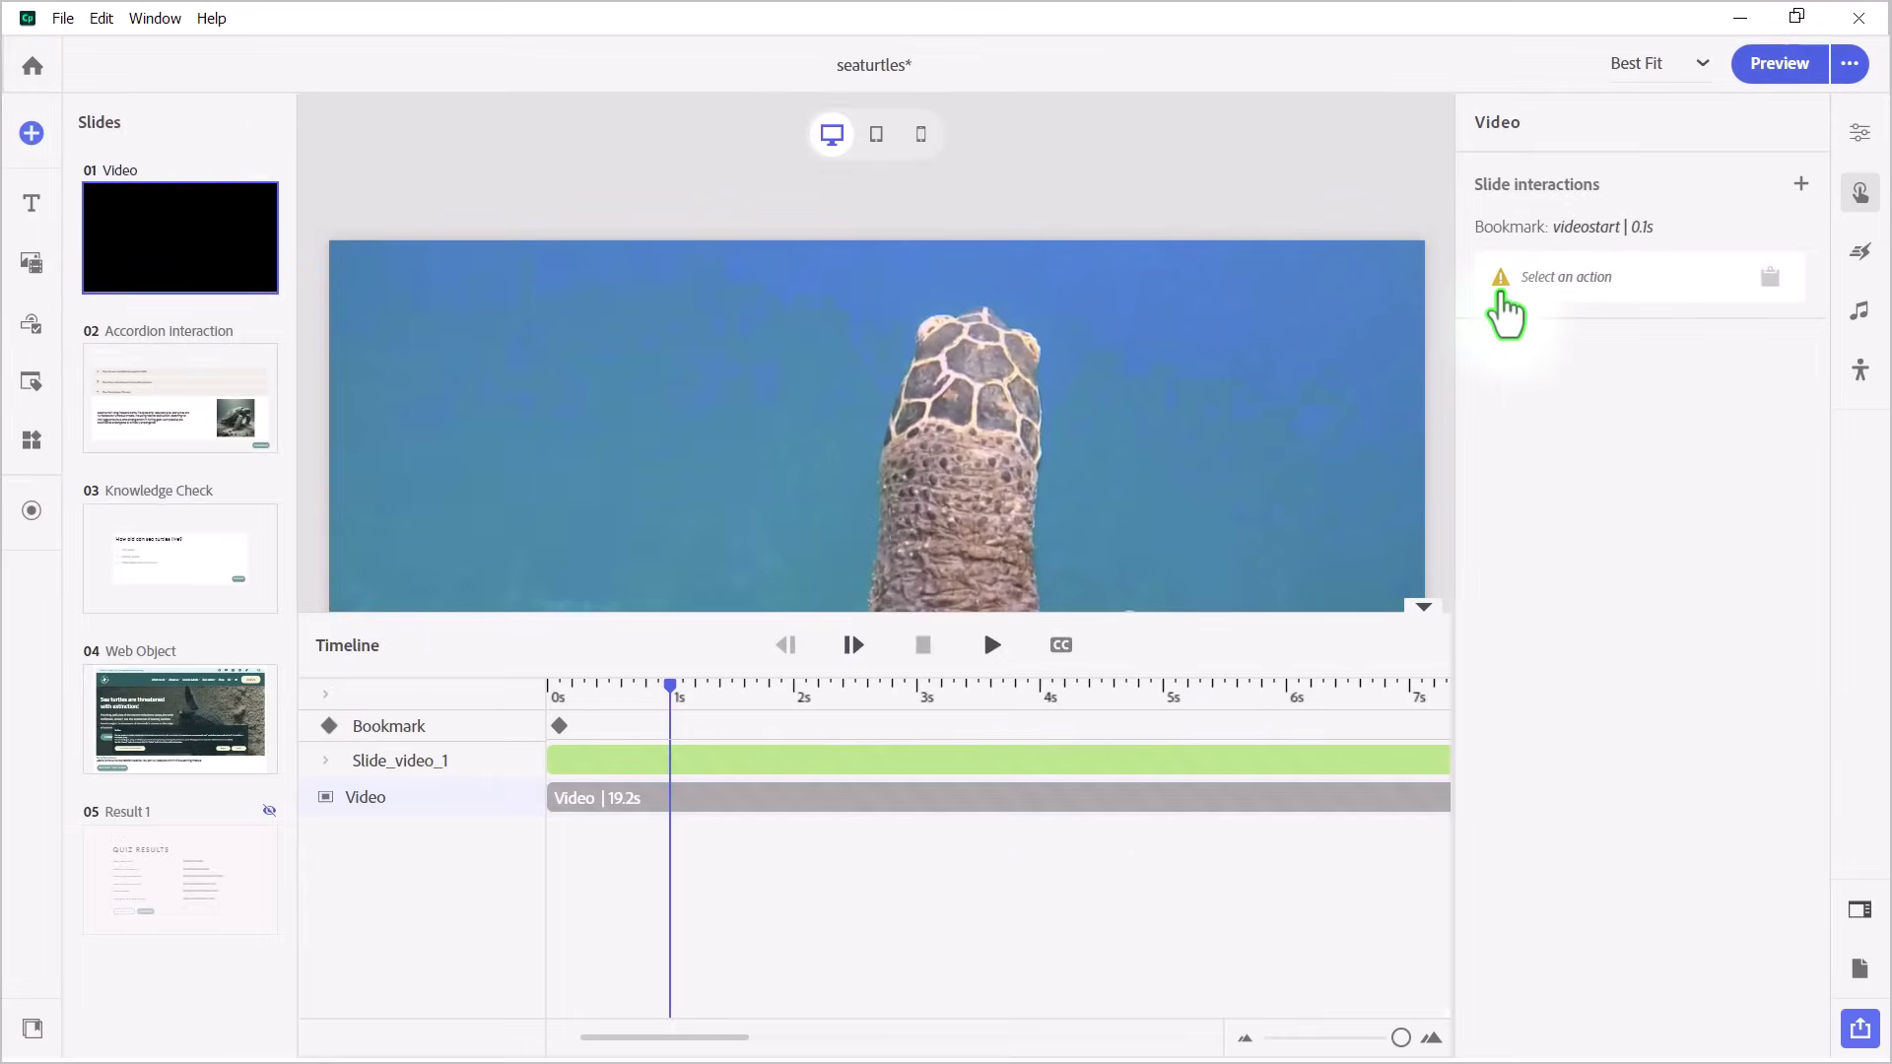
Switch to the Accordion interaction slide, preview its tabs, and show its slide background settings
click(178, 391)
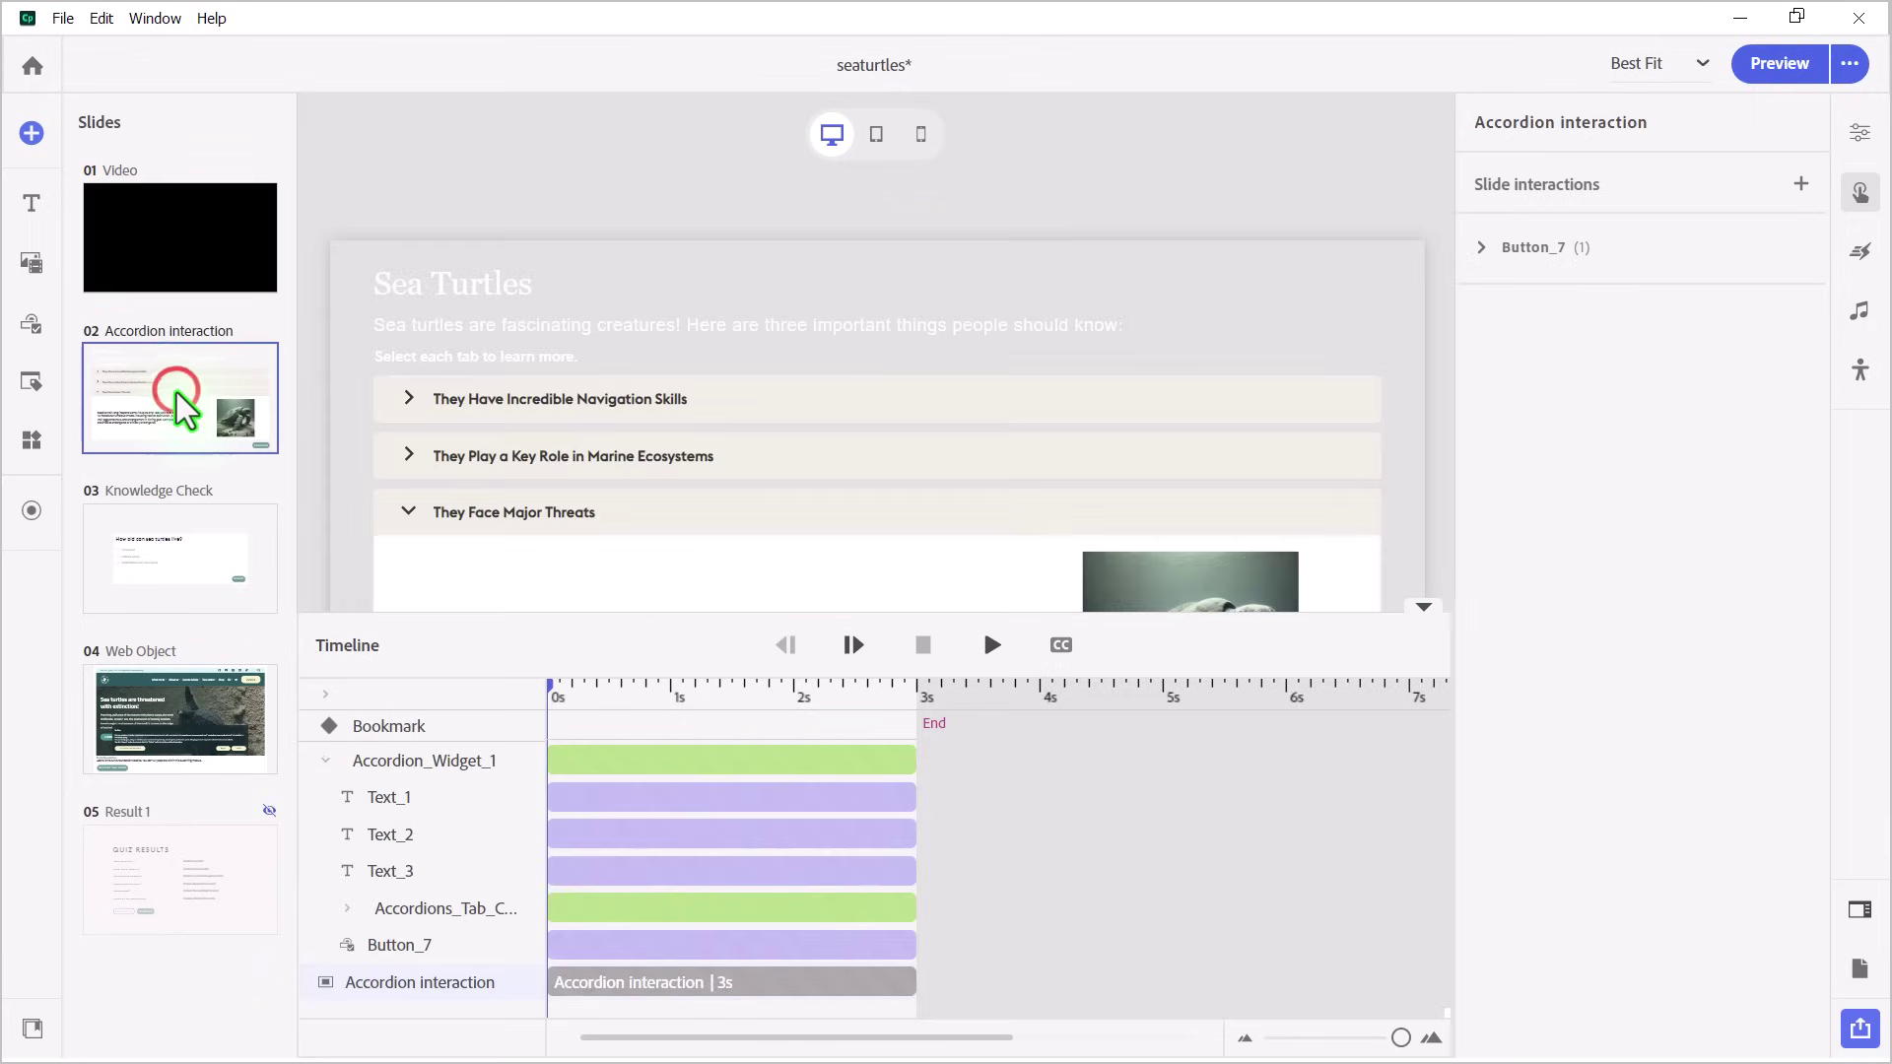
click(1368, 664)
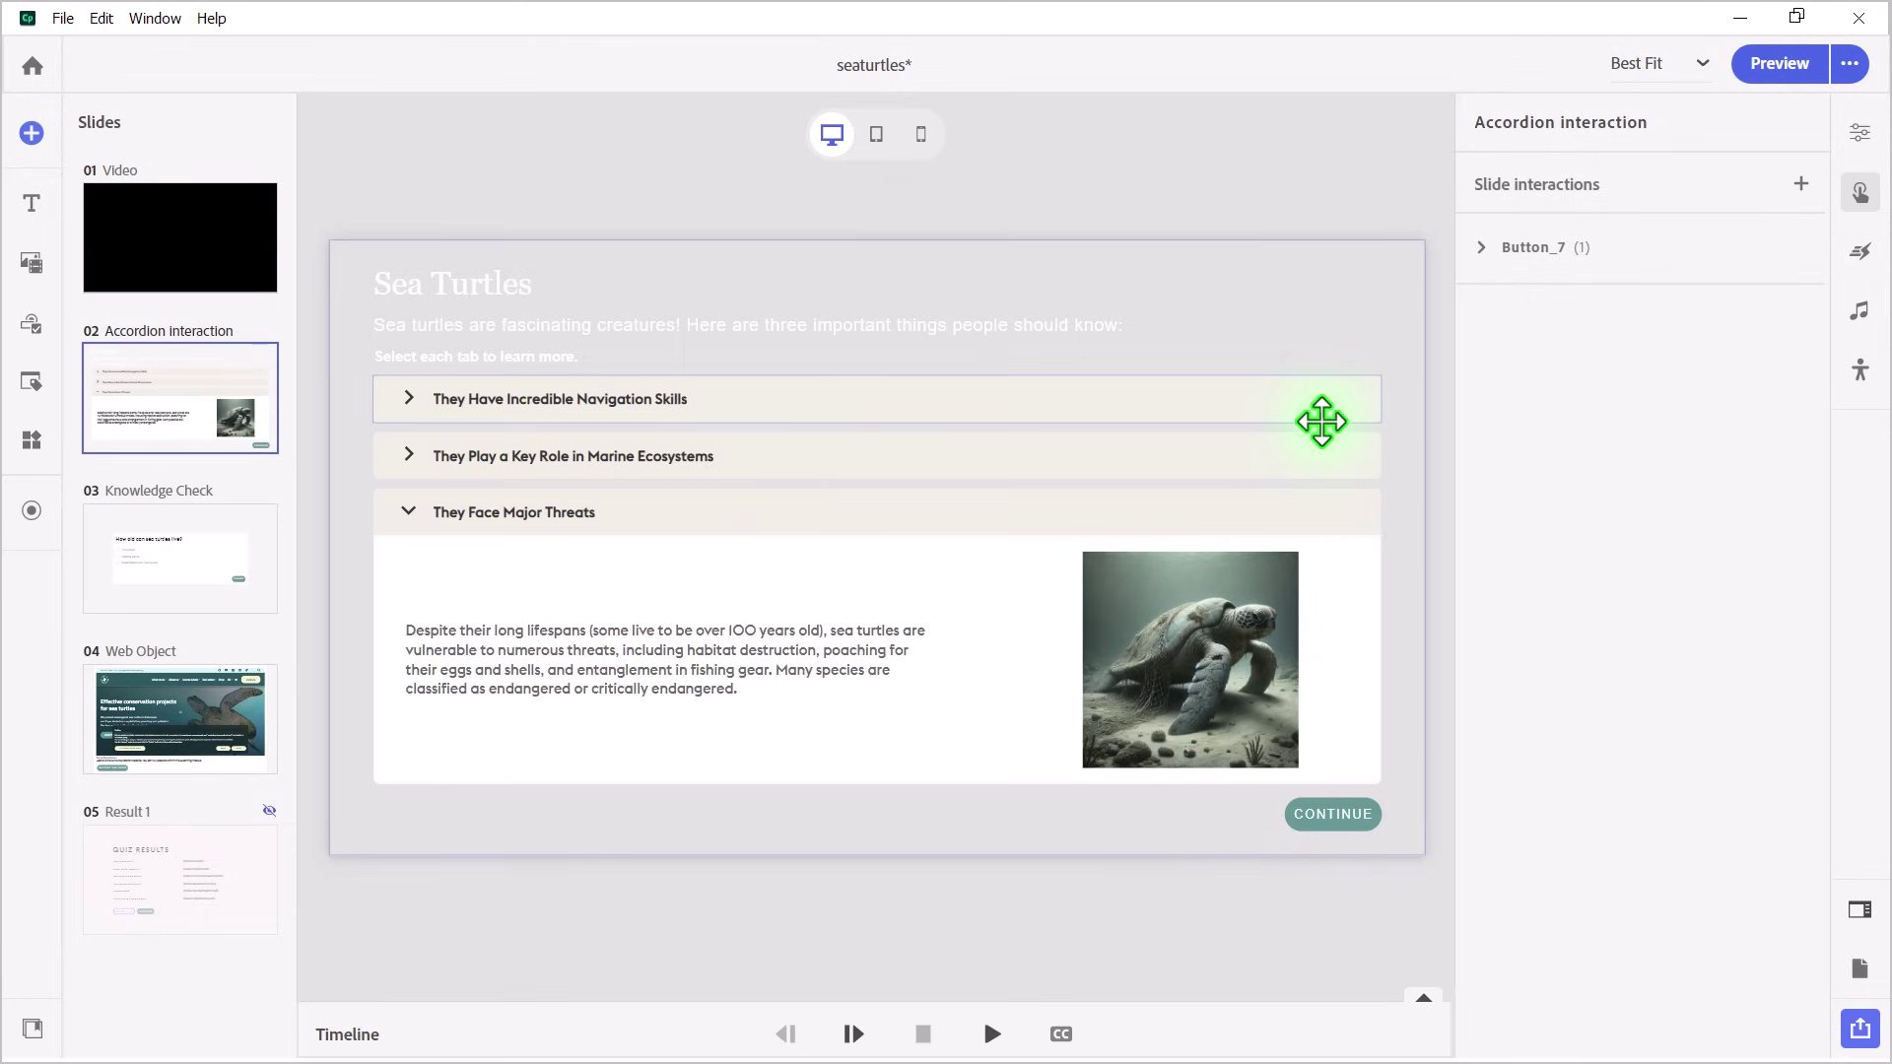
click(1153, 457)
click(1155, 395)
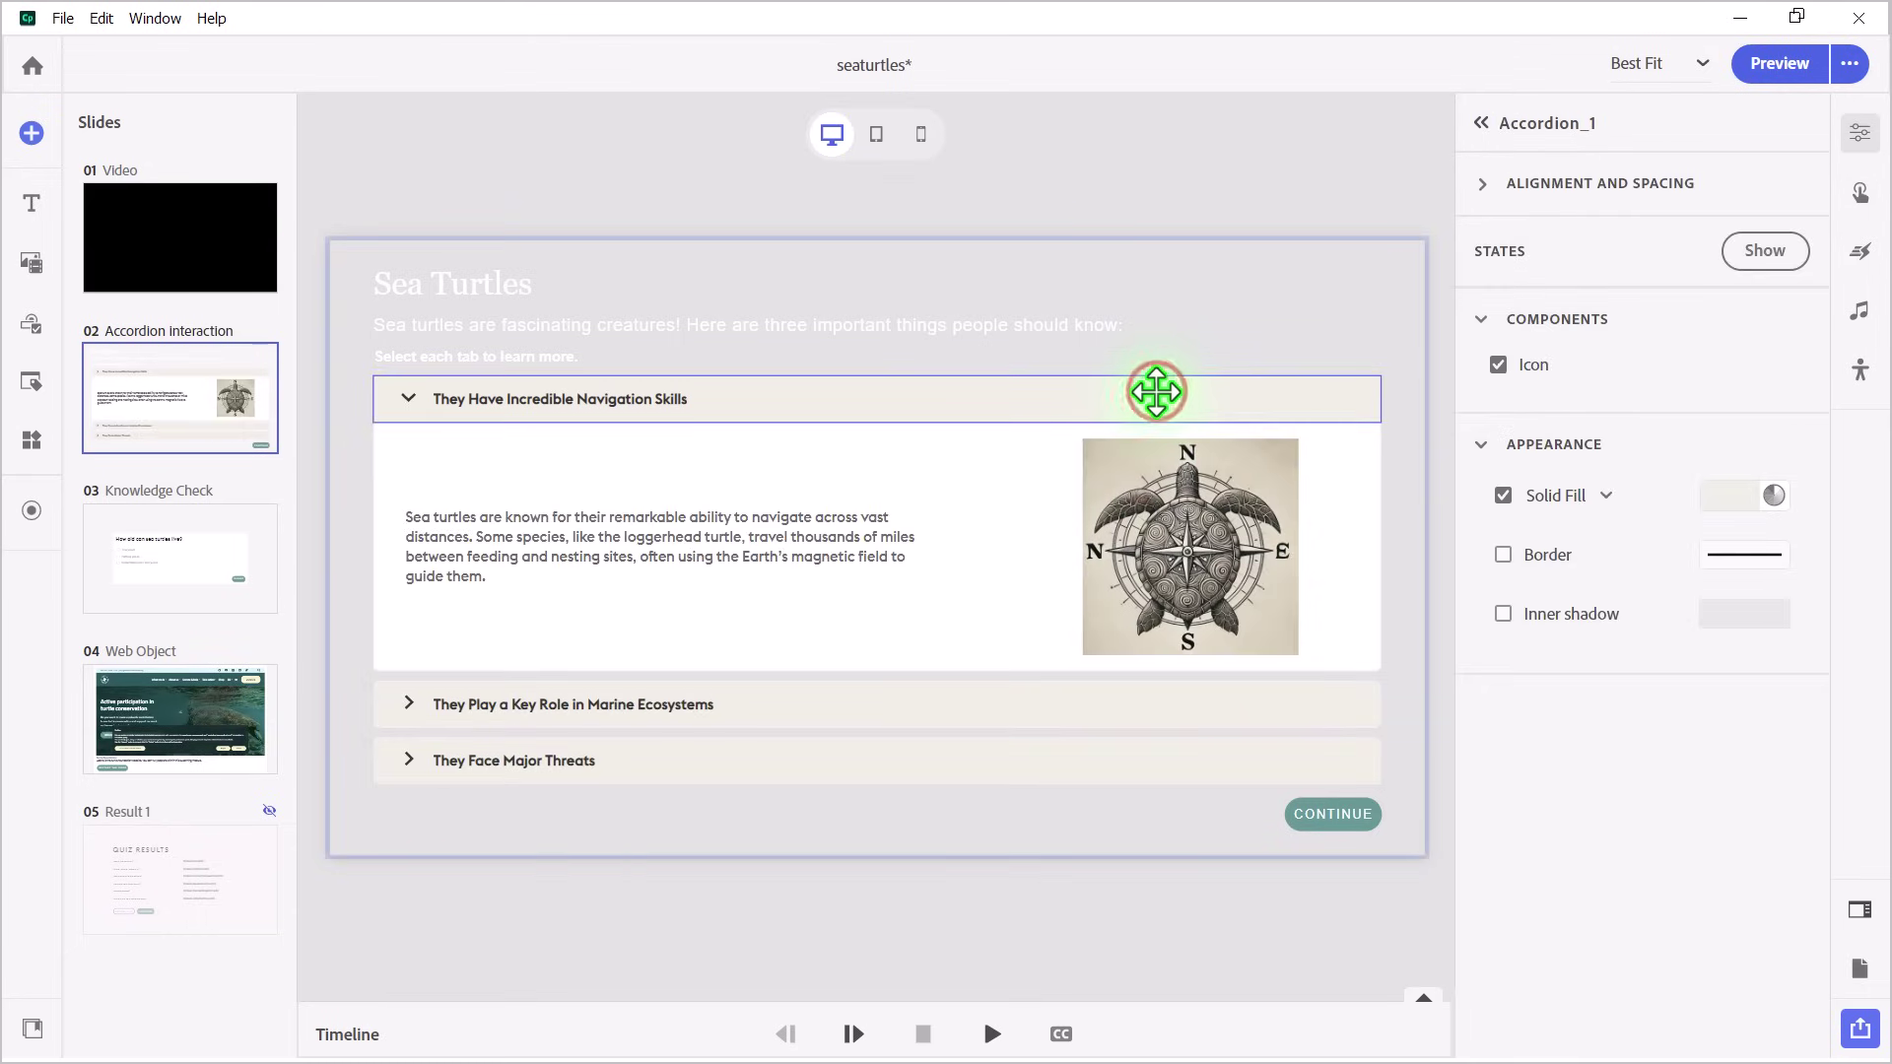
click(1143, 760)
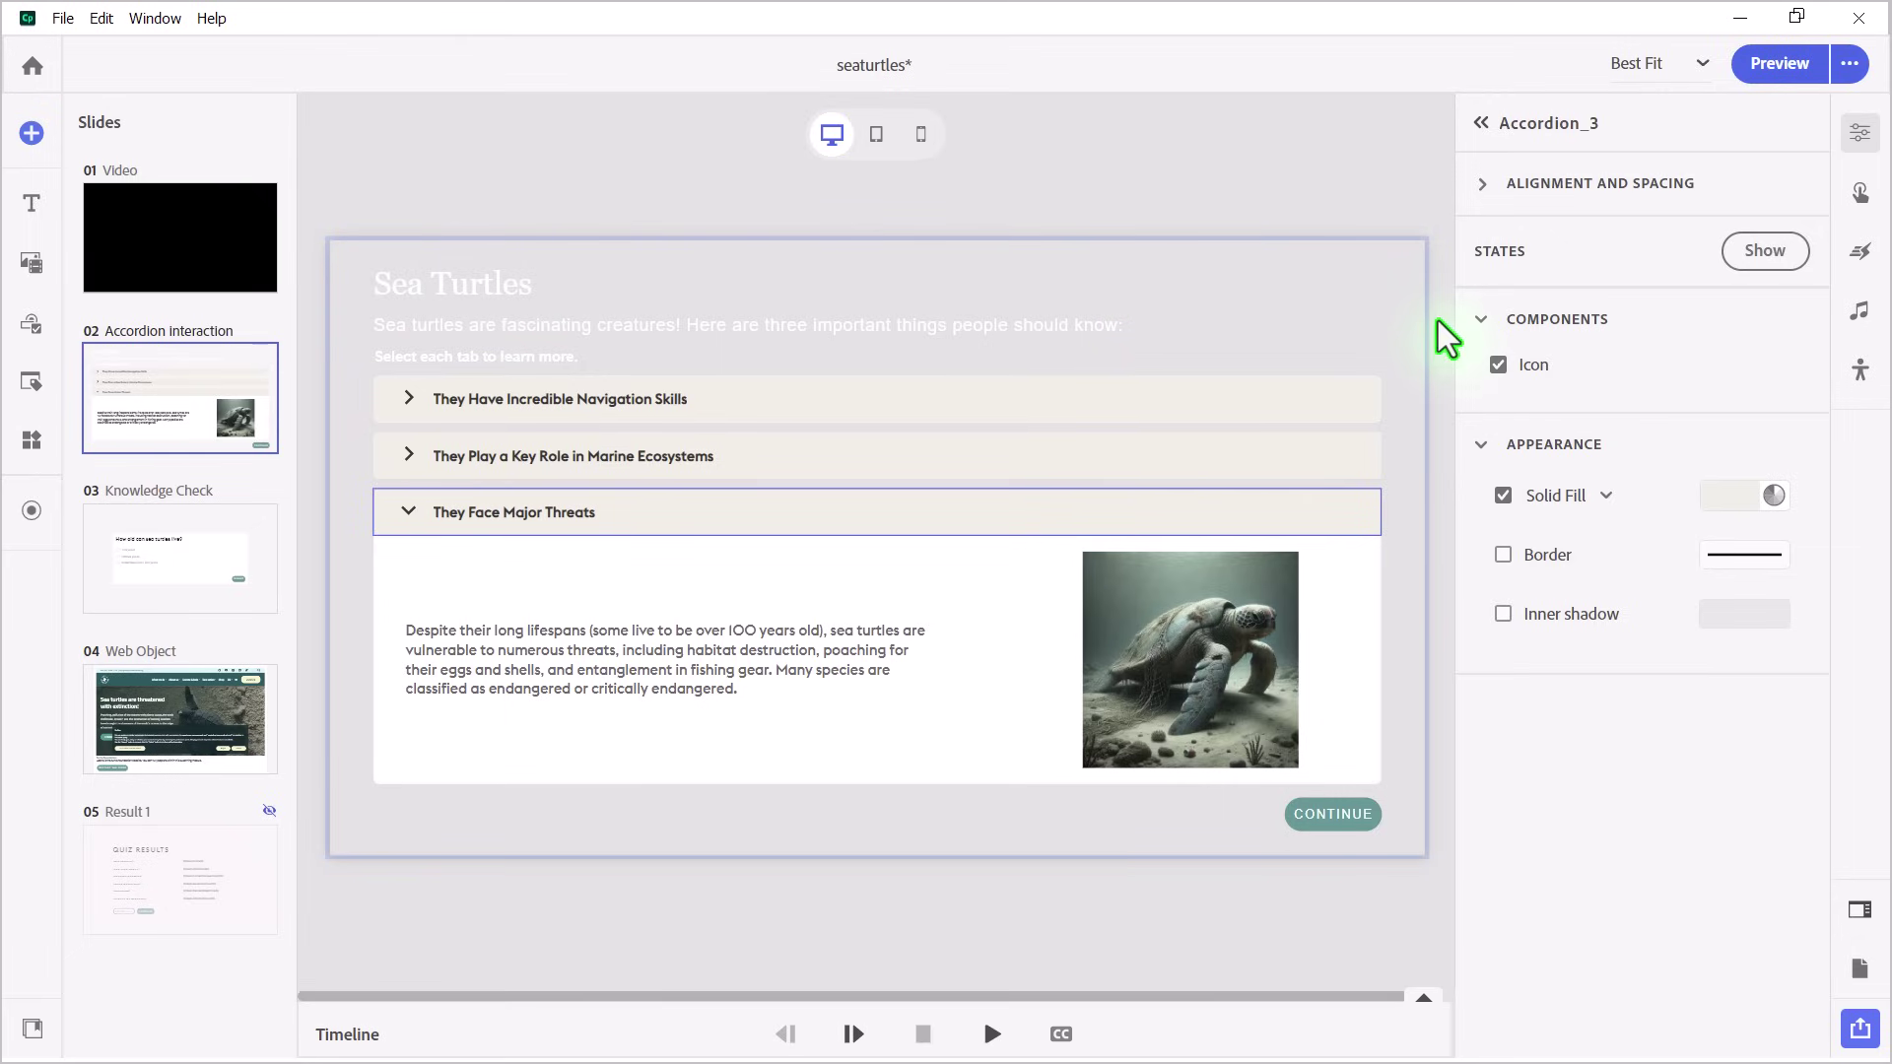
click(1481, 126)
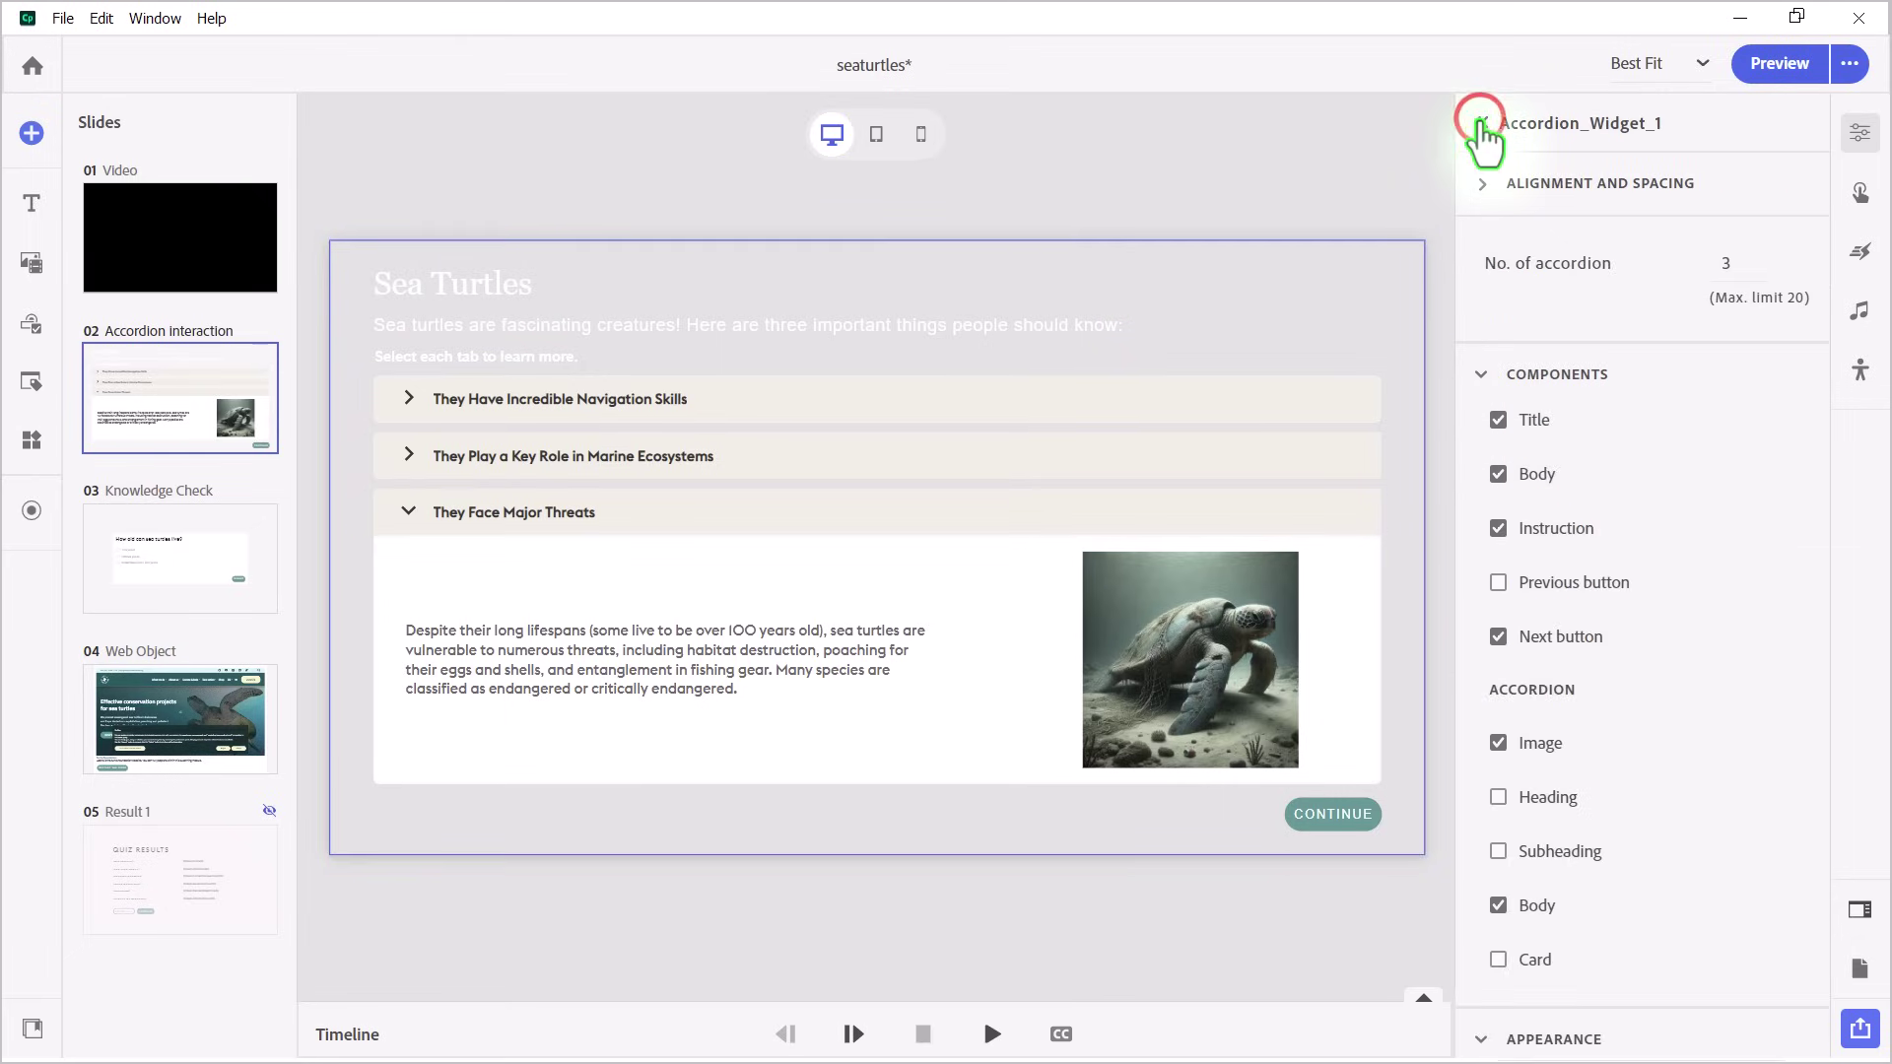
click(1481, 123)
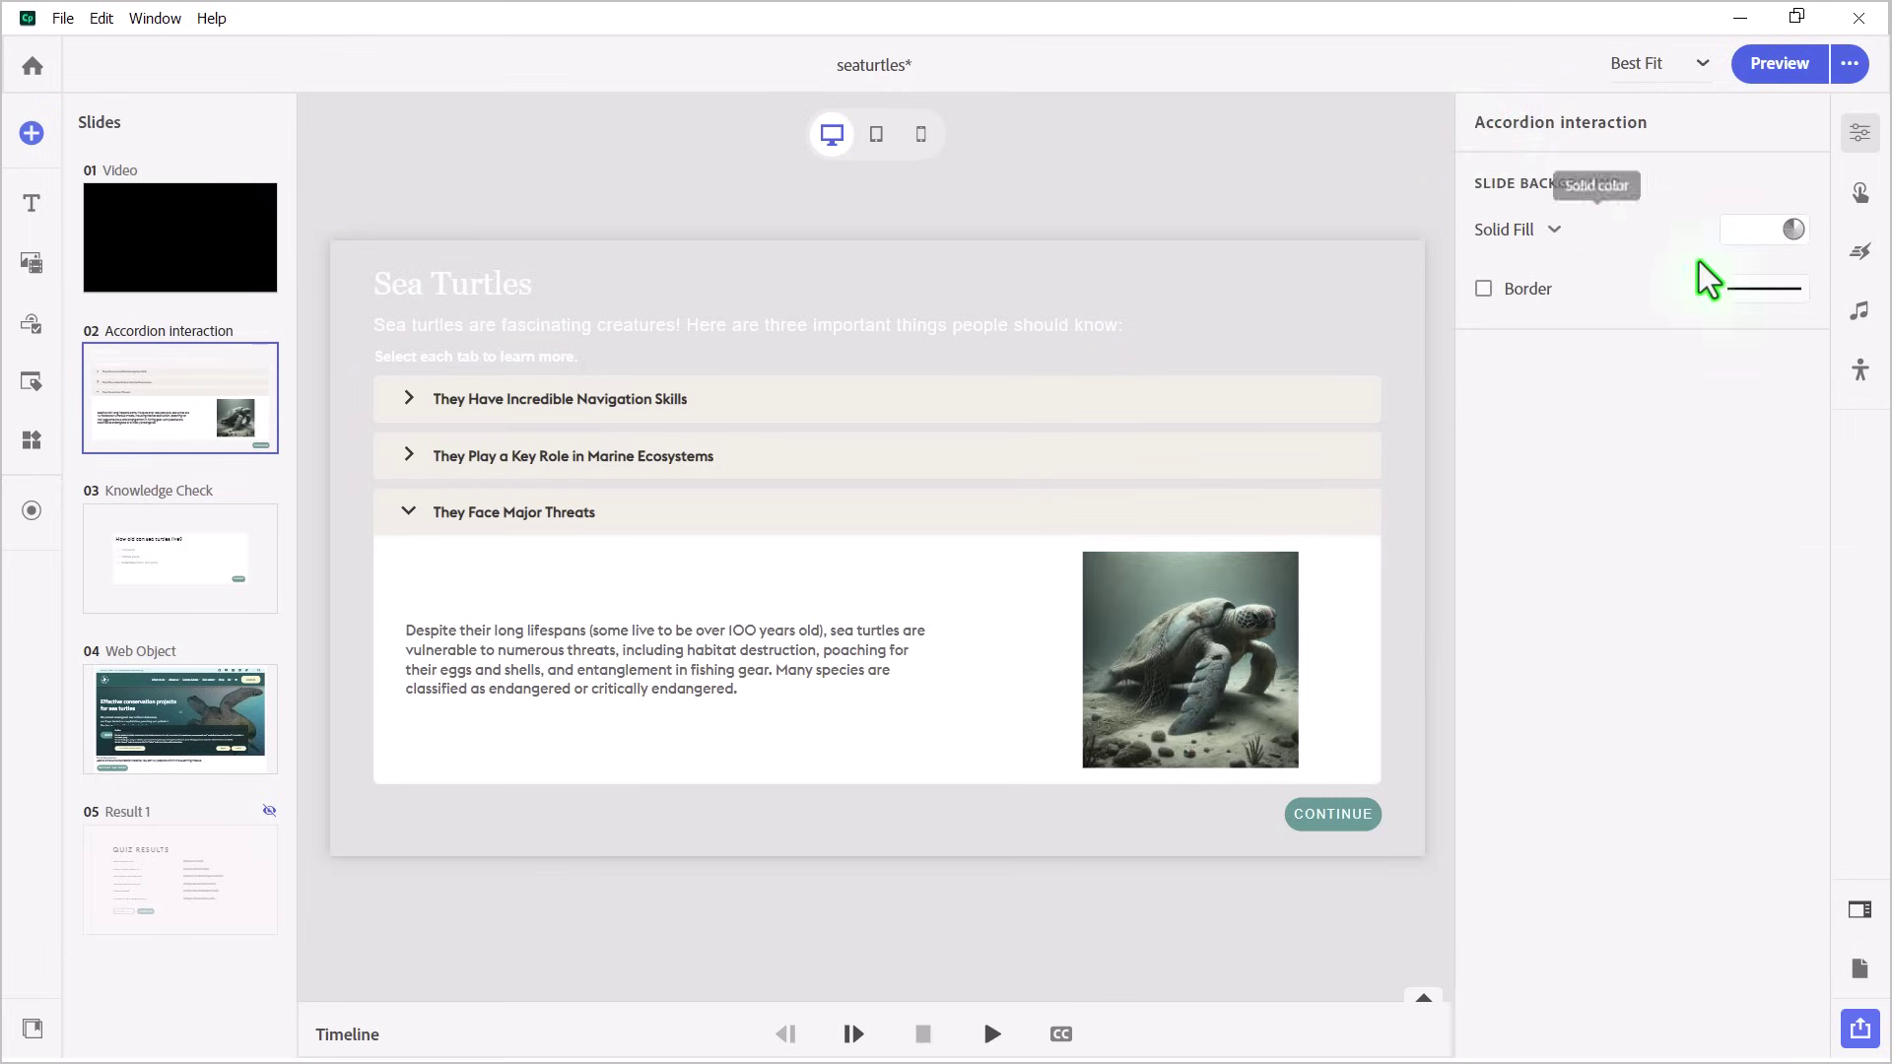
Set the Accordion slide's solid background fill opacity to 0%, then return to the Video slide
click(1794, 230)
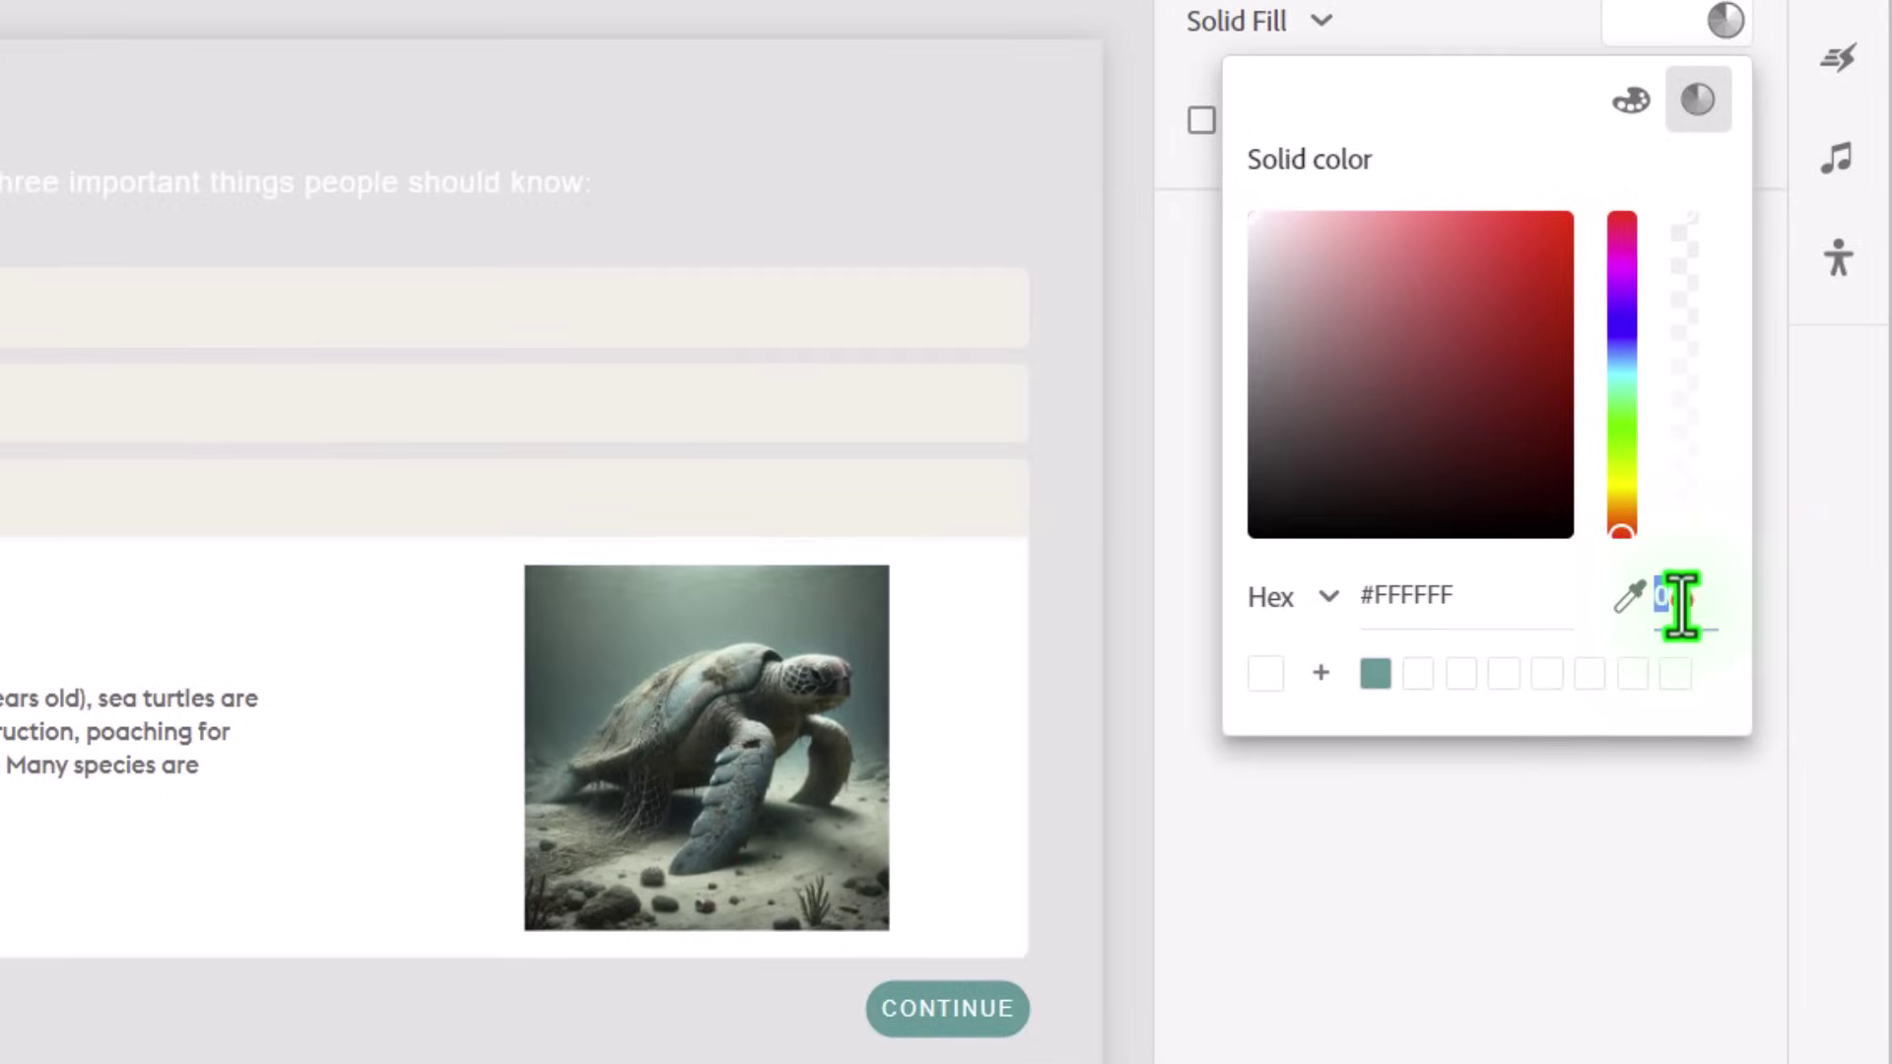
click(1681, 600)
text(100)
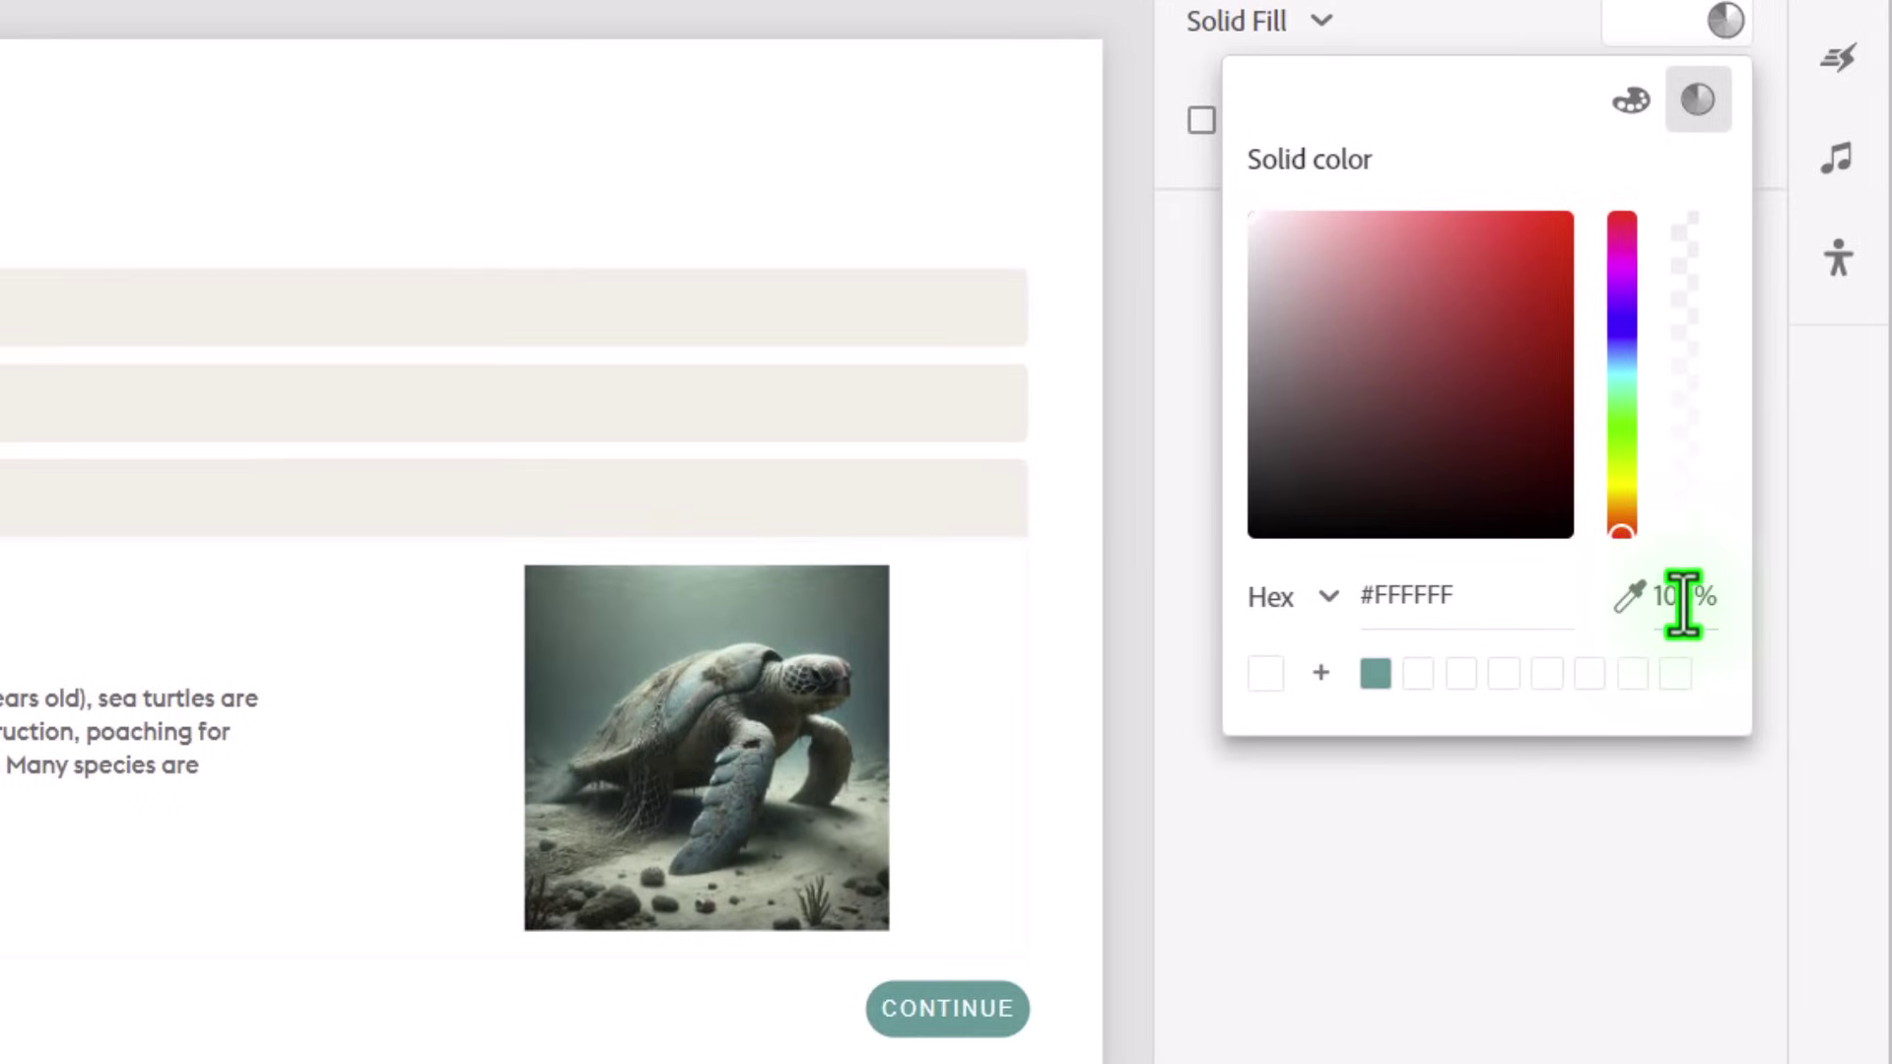
double_click(1683, 601)
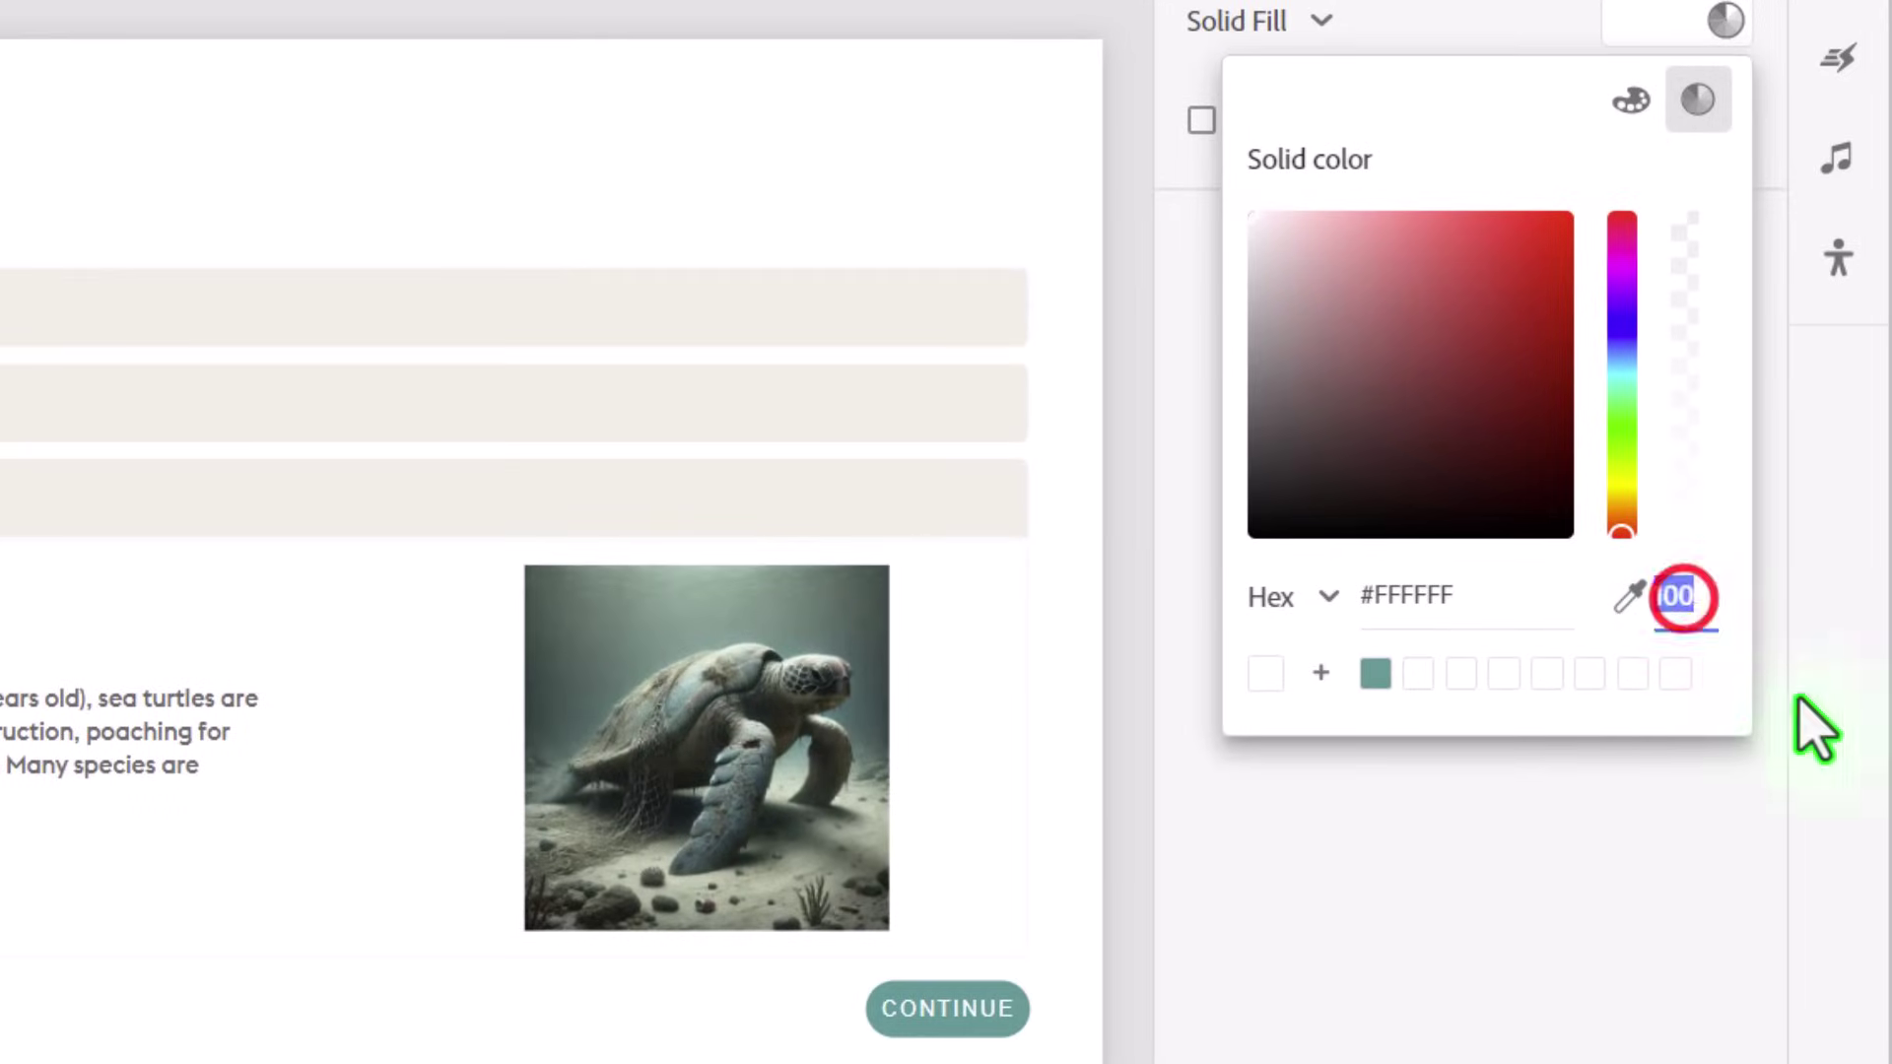
text(0)
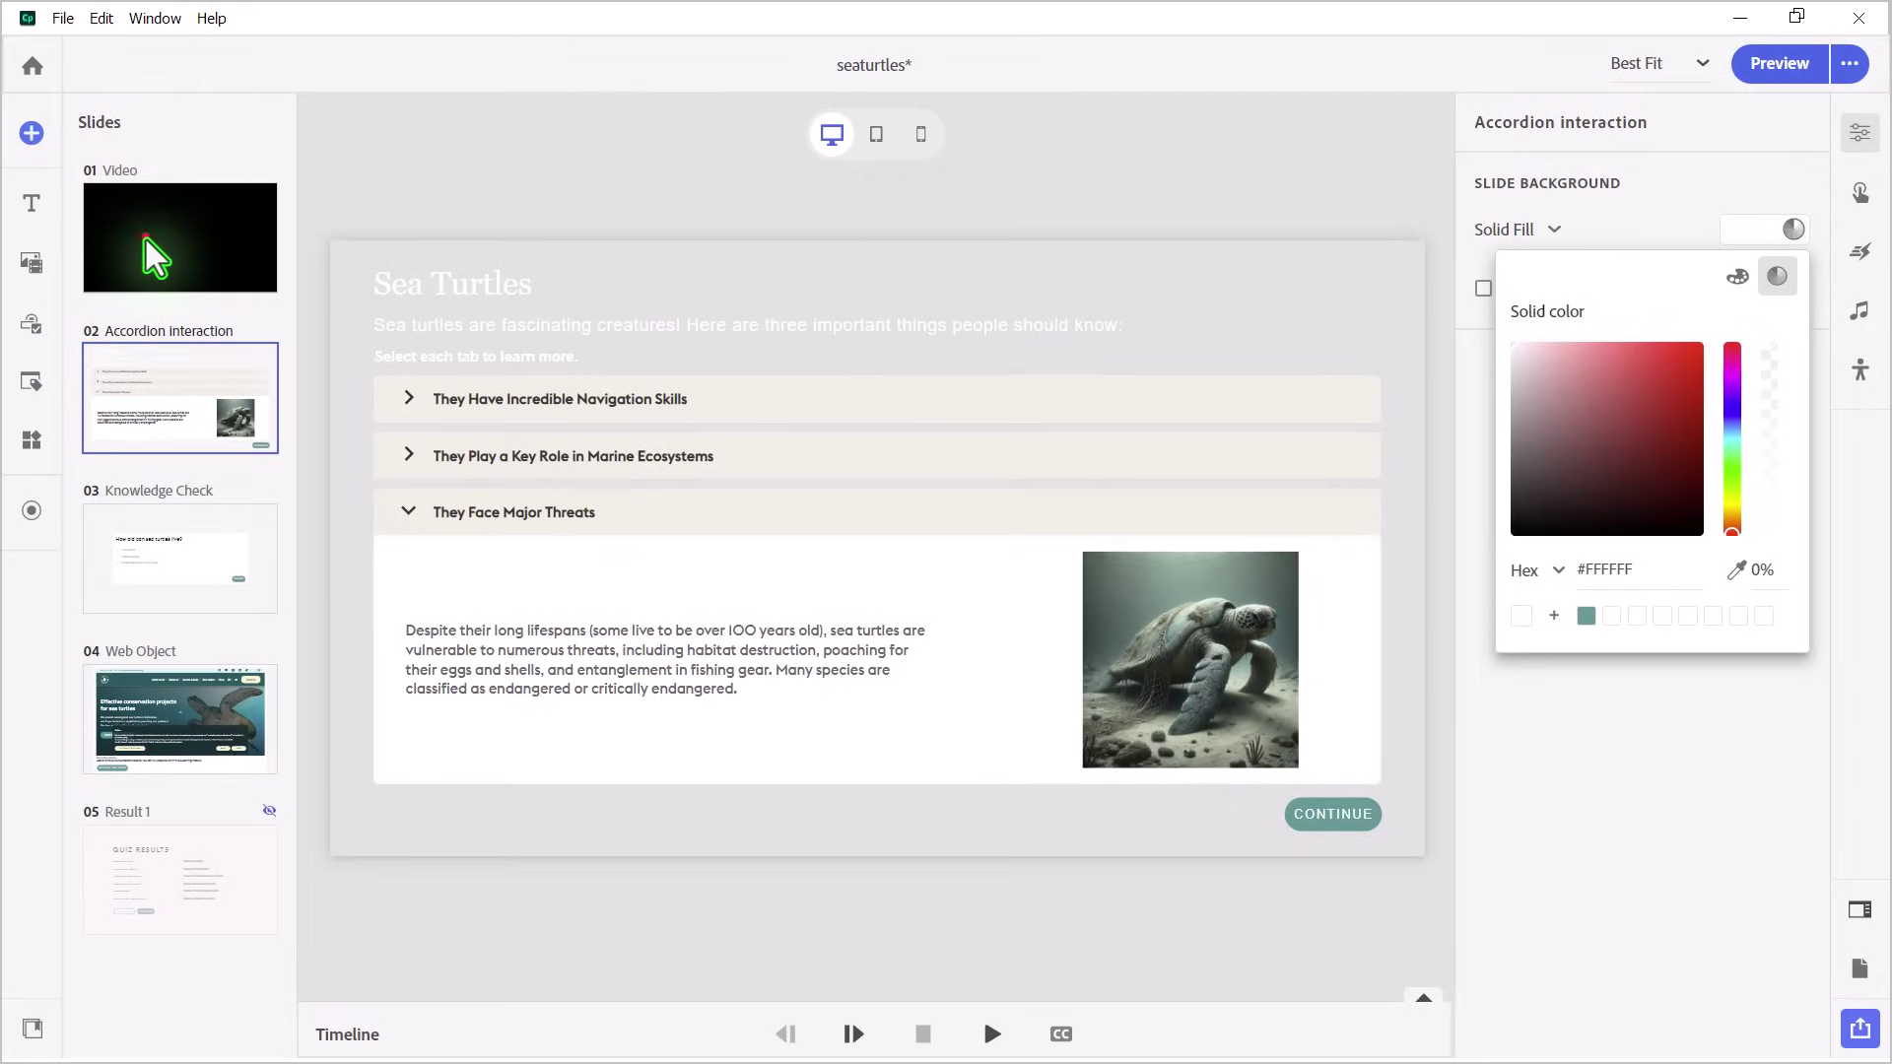
click(146, 240)
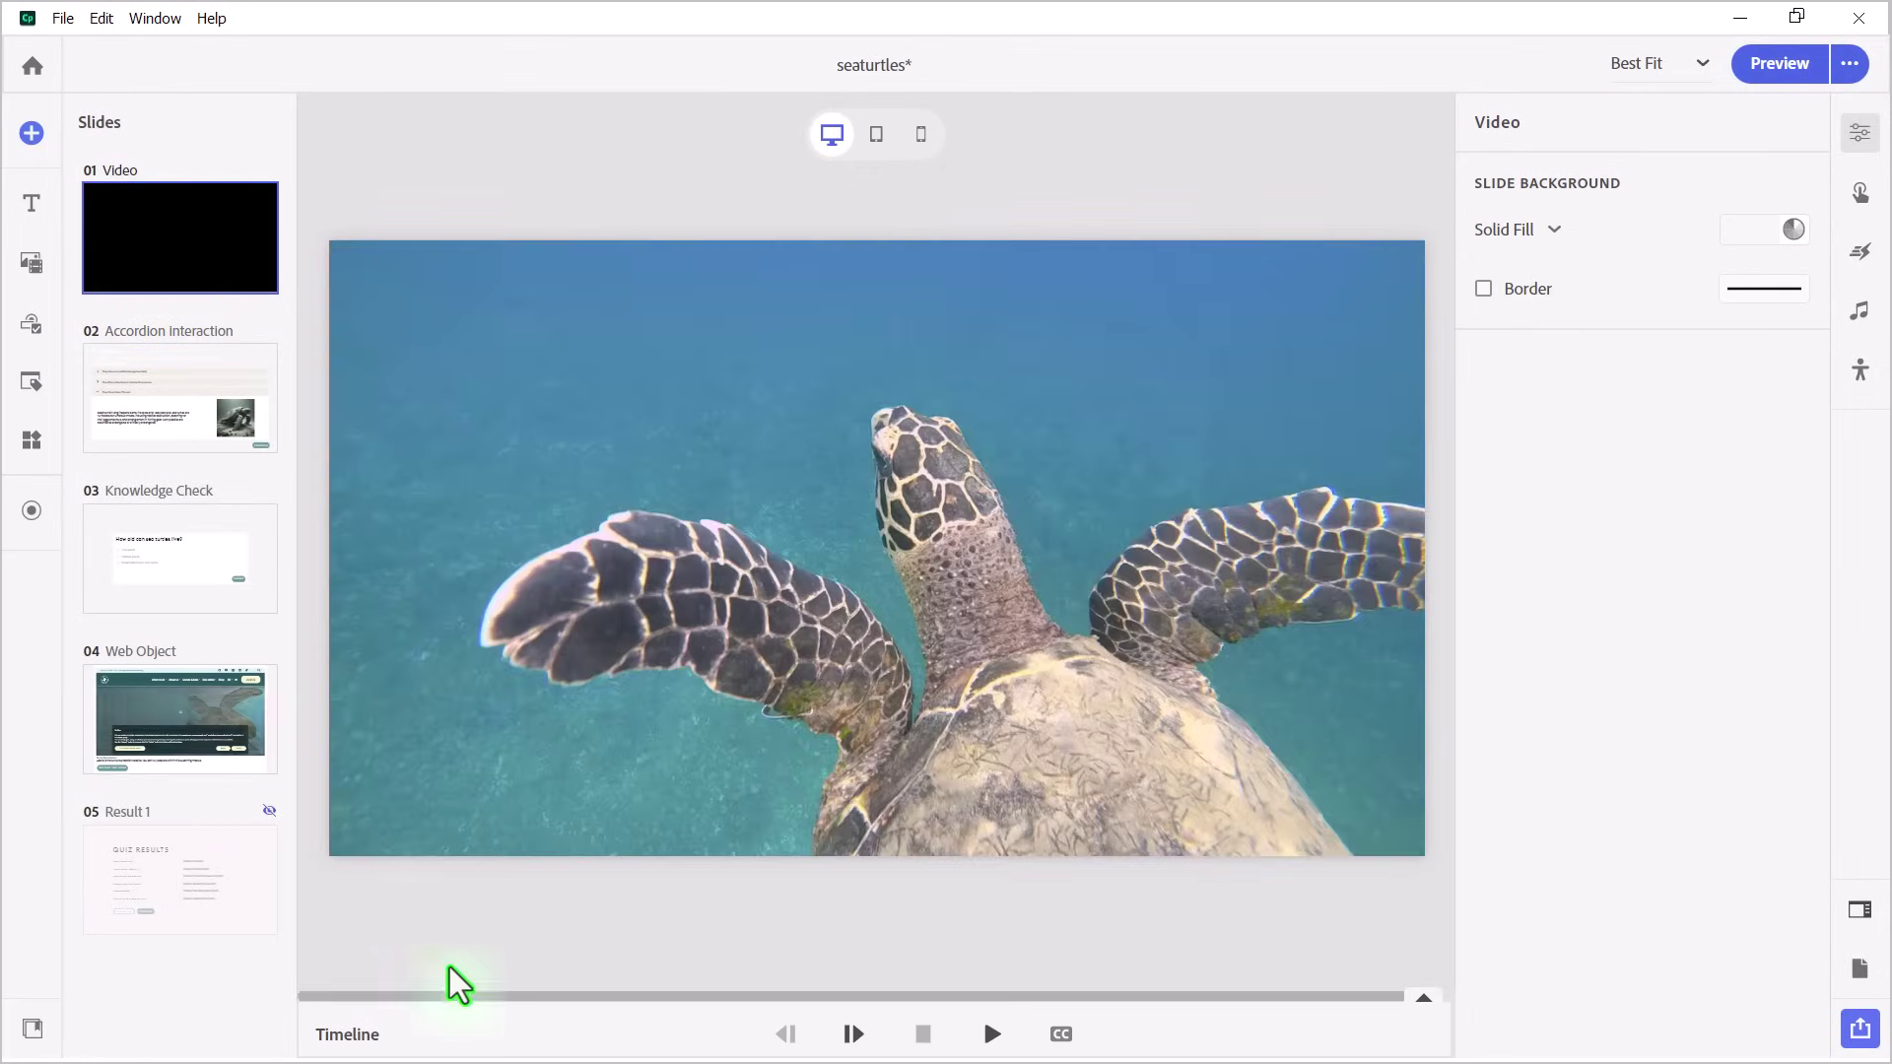
Open the timeline and place a bookmark named seaTurtleInfo at the 4s mark
click(465, 1034)
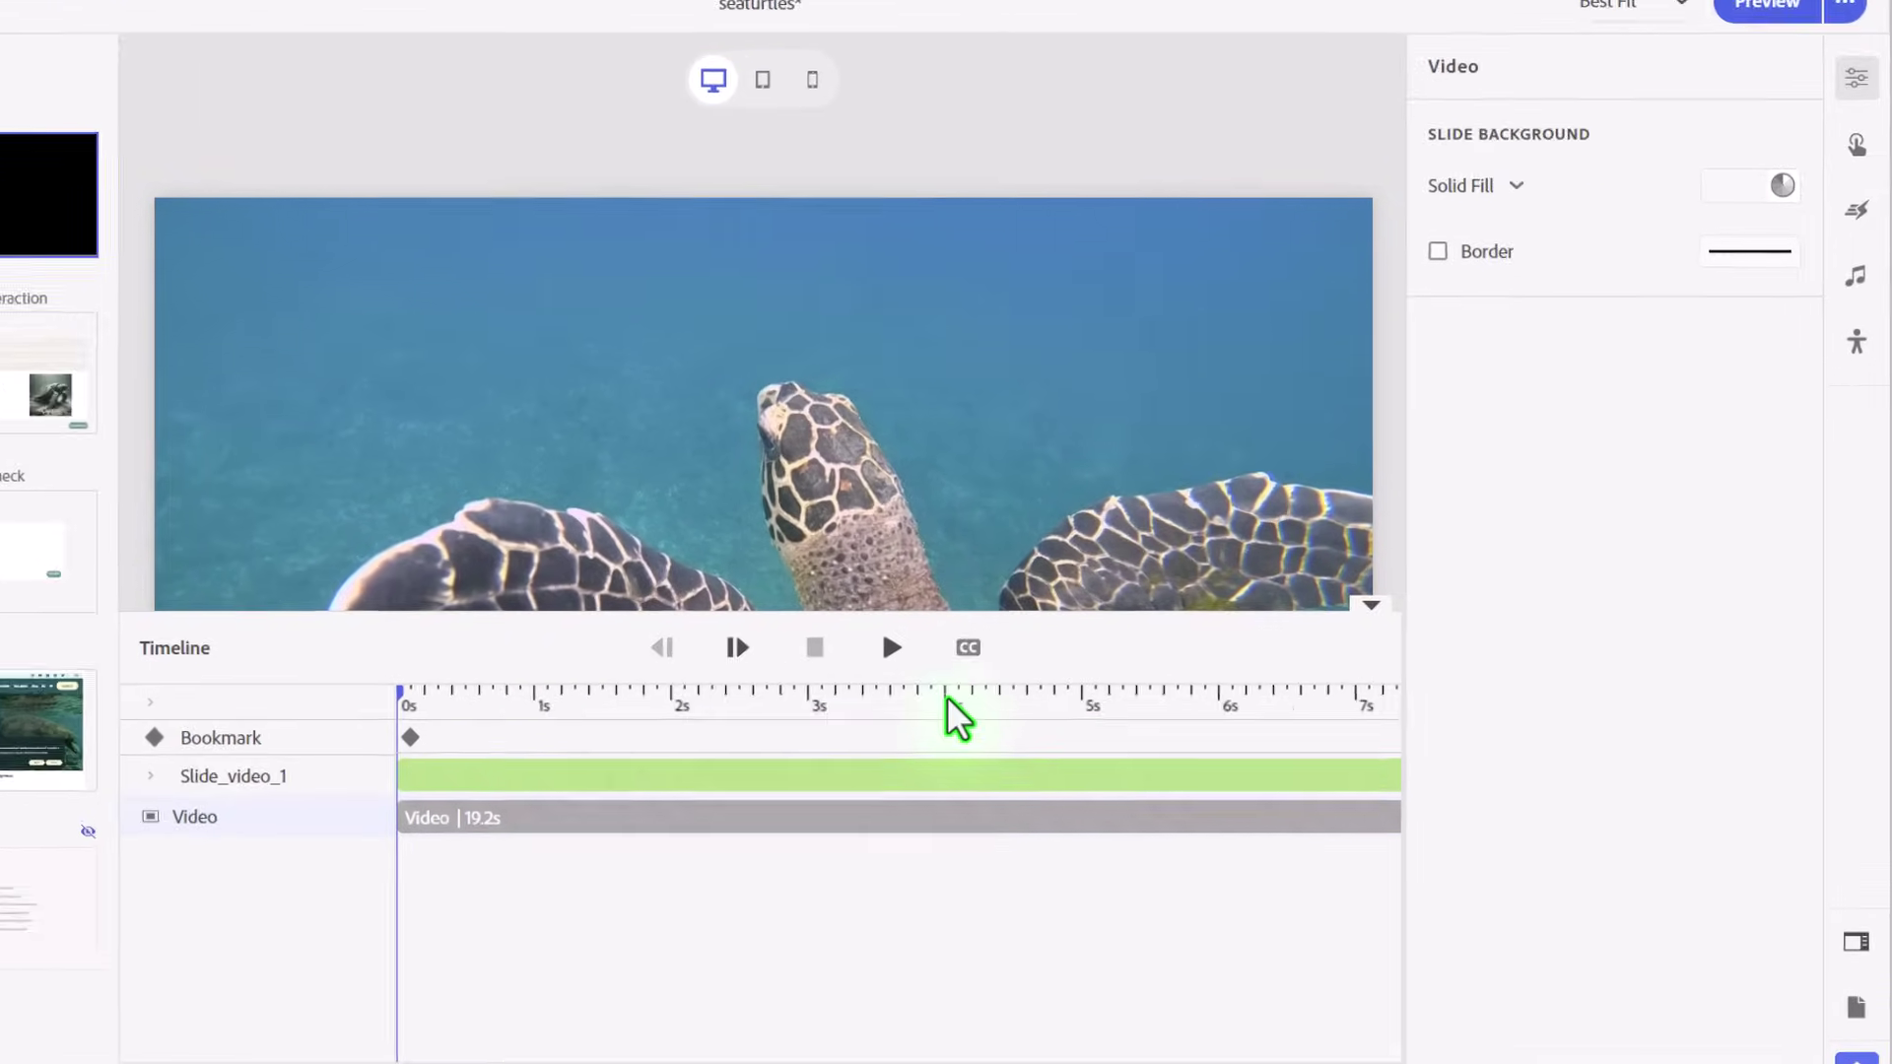
click(936, 692)
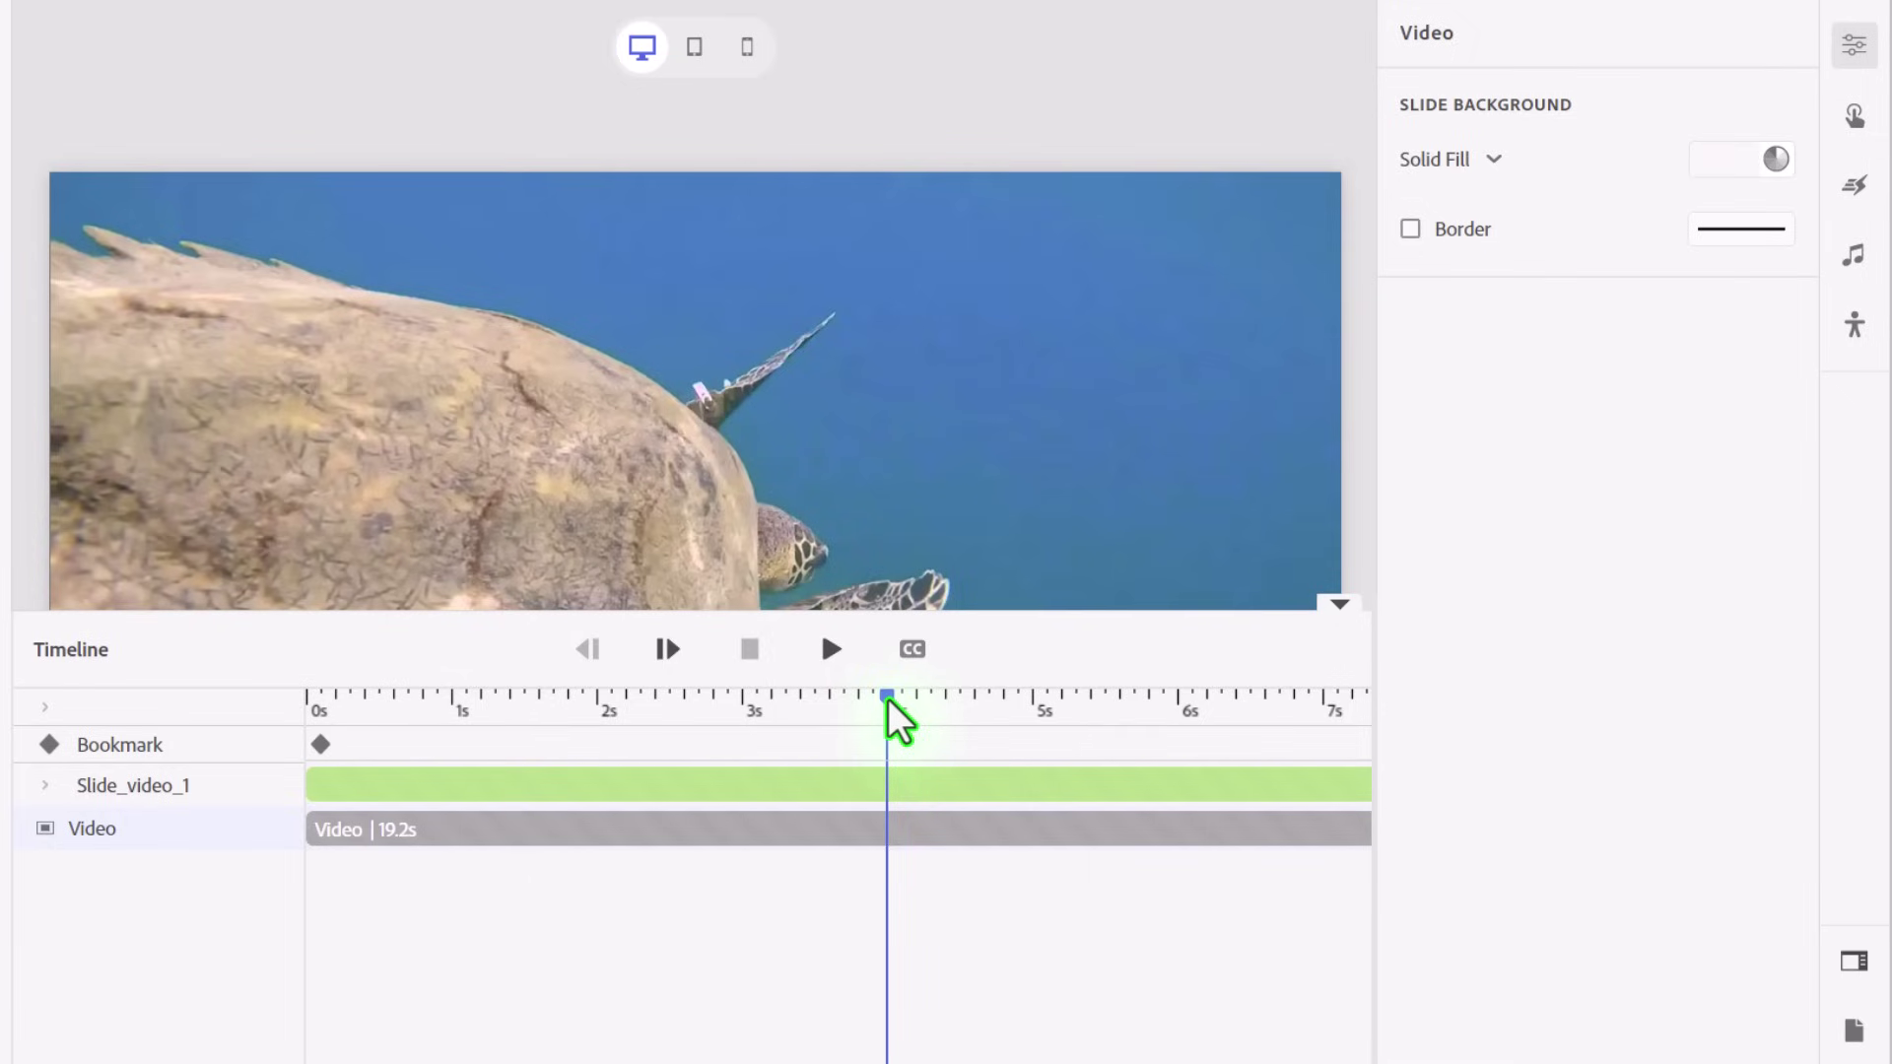
mouse_move(886, 746)
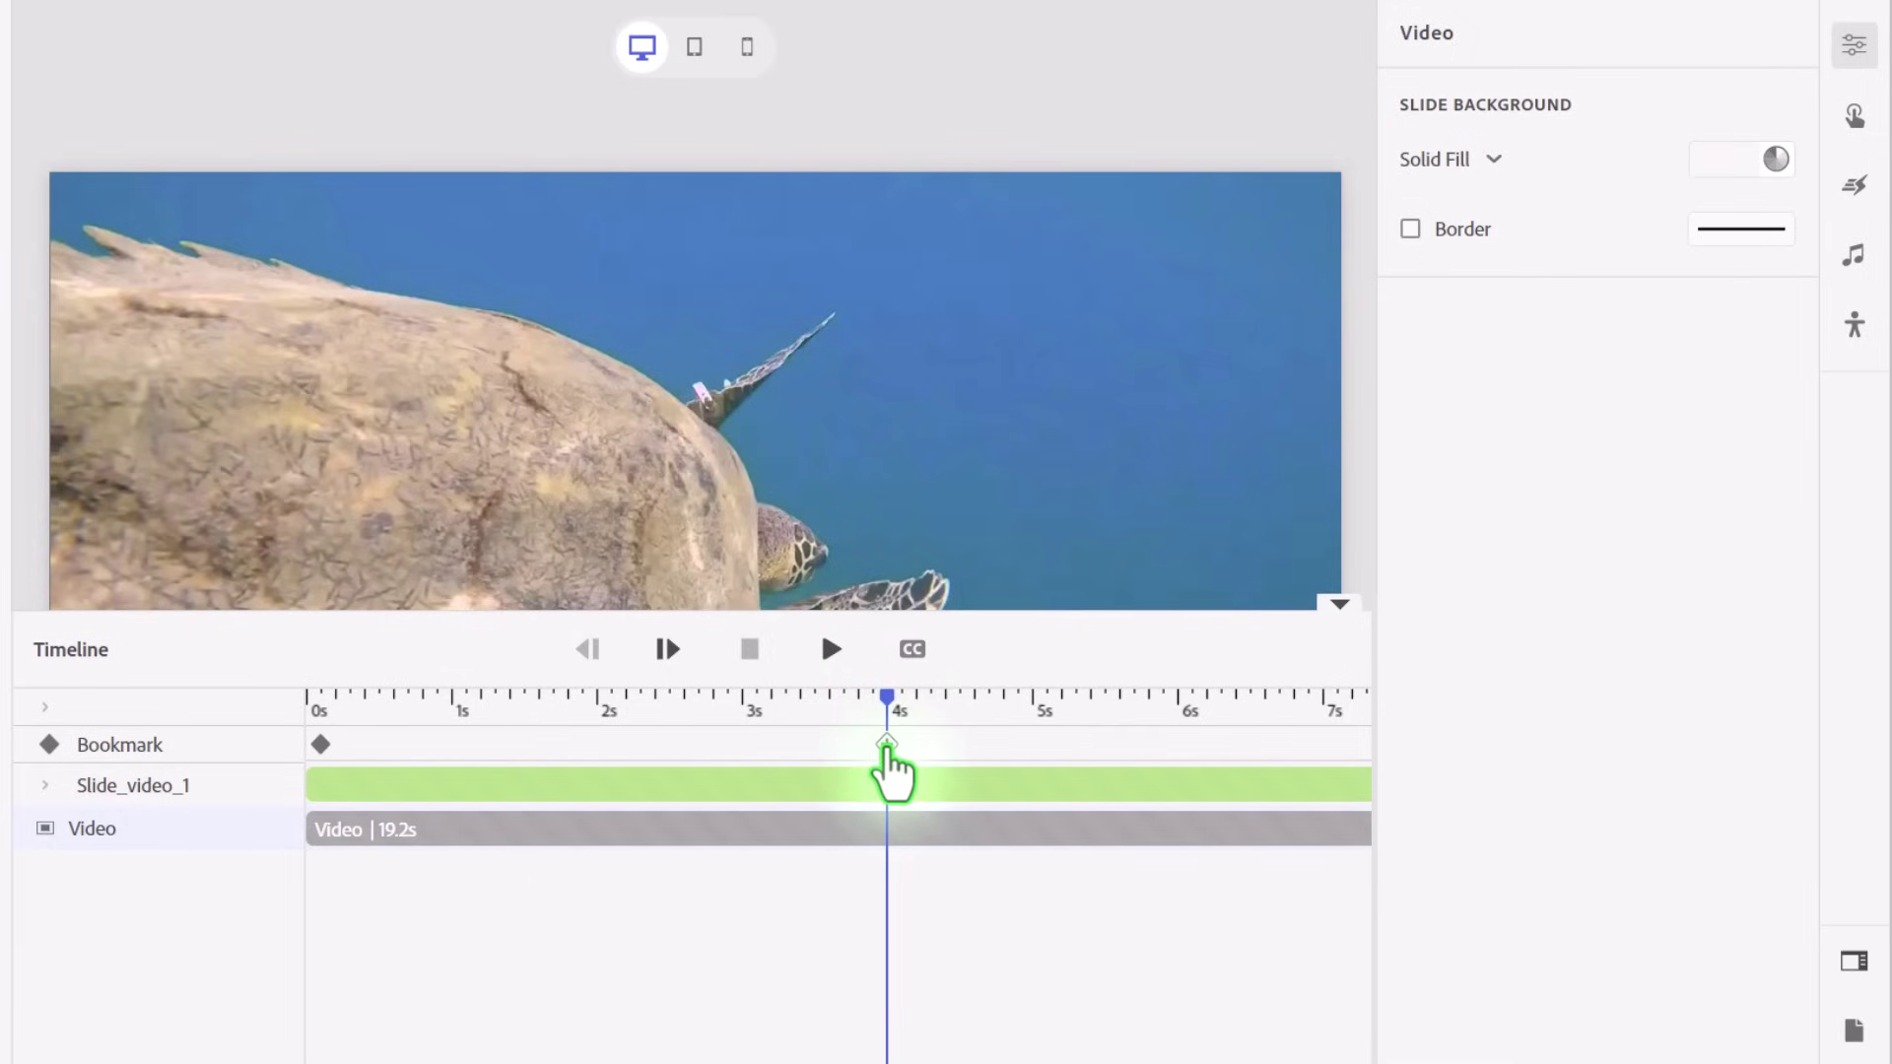
click(886, 745)
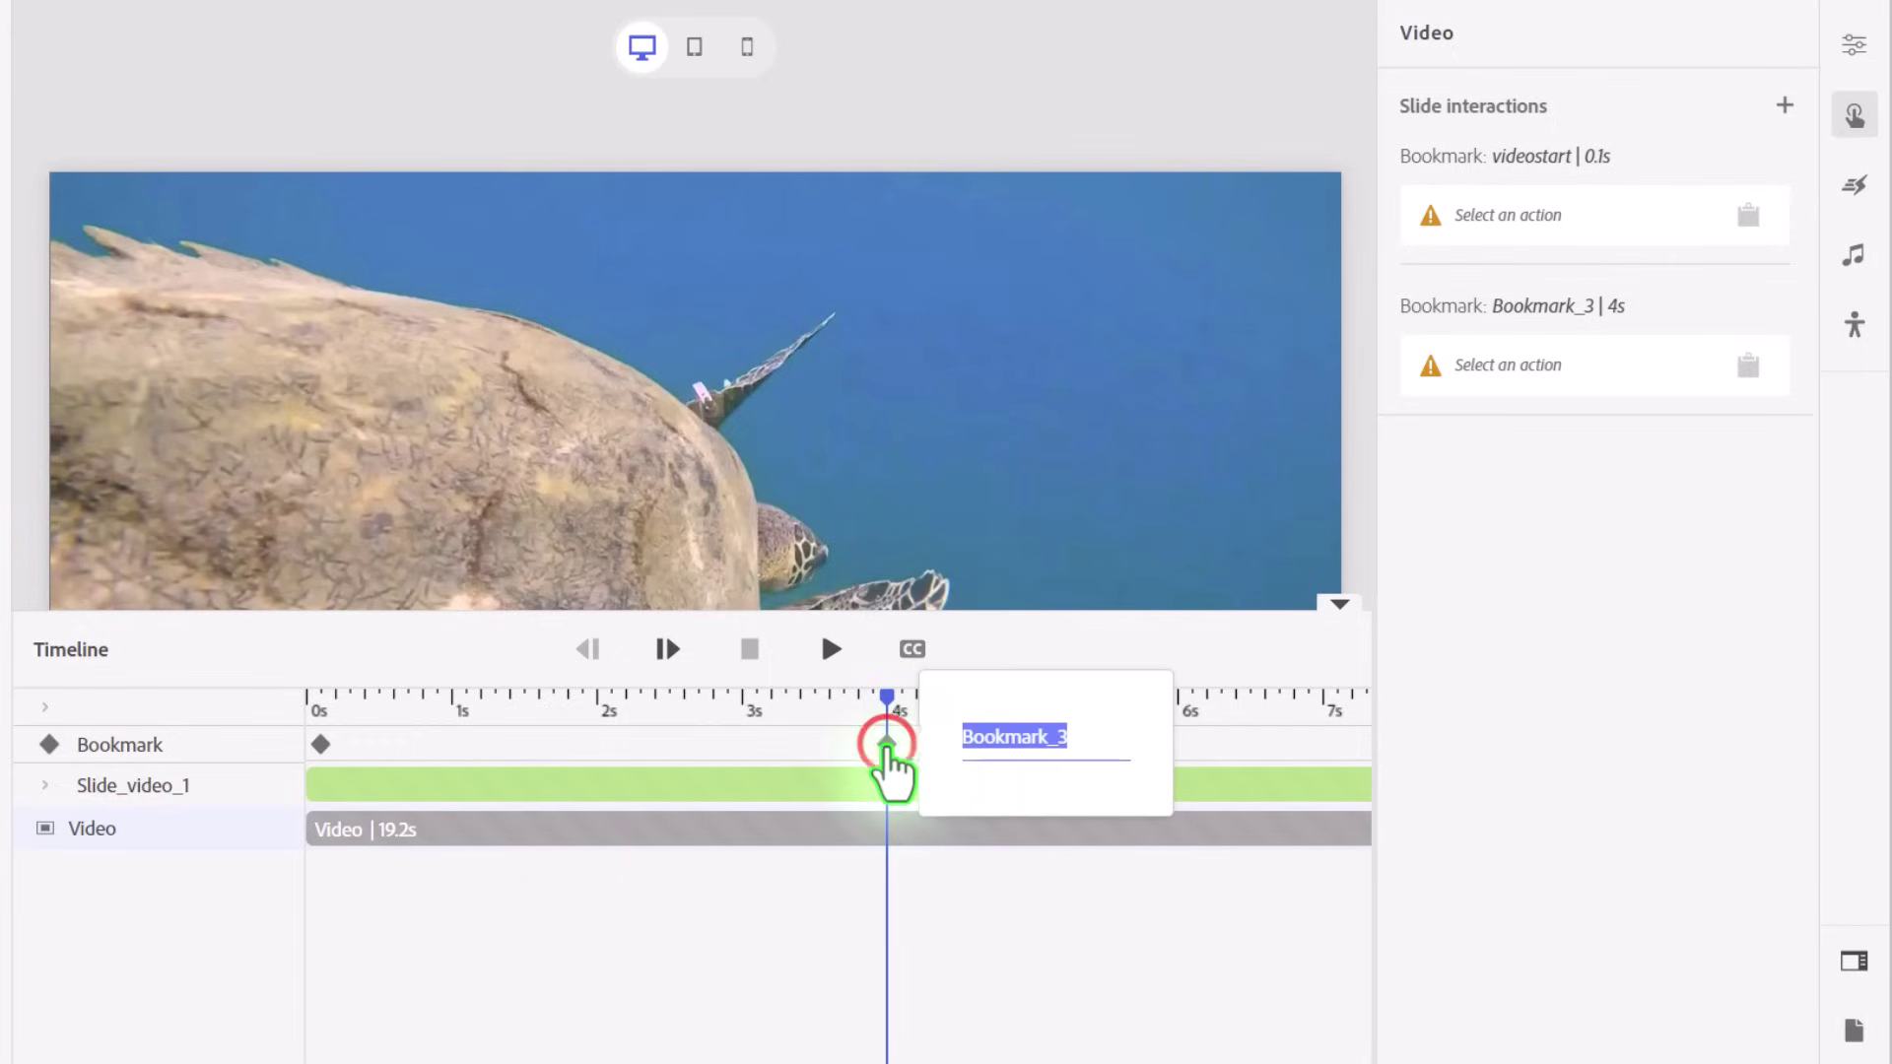
text(se)
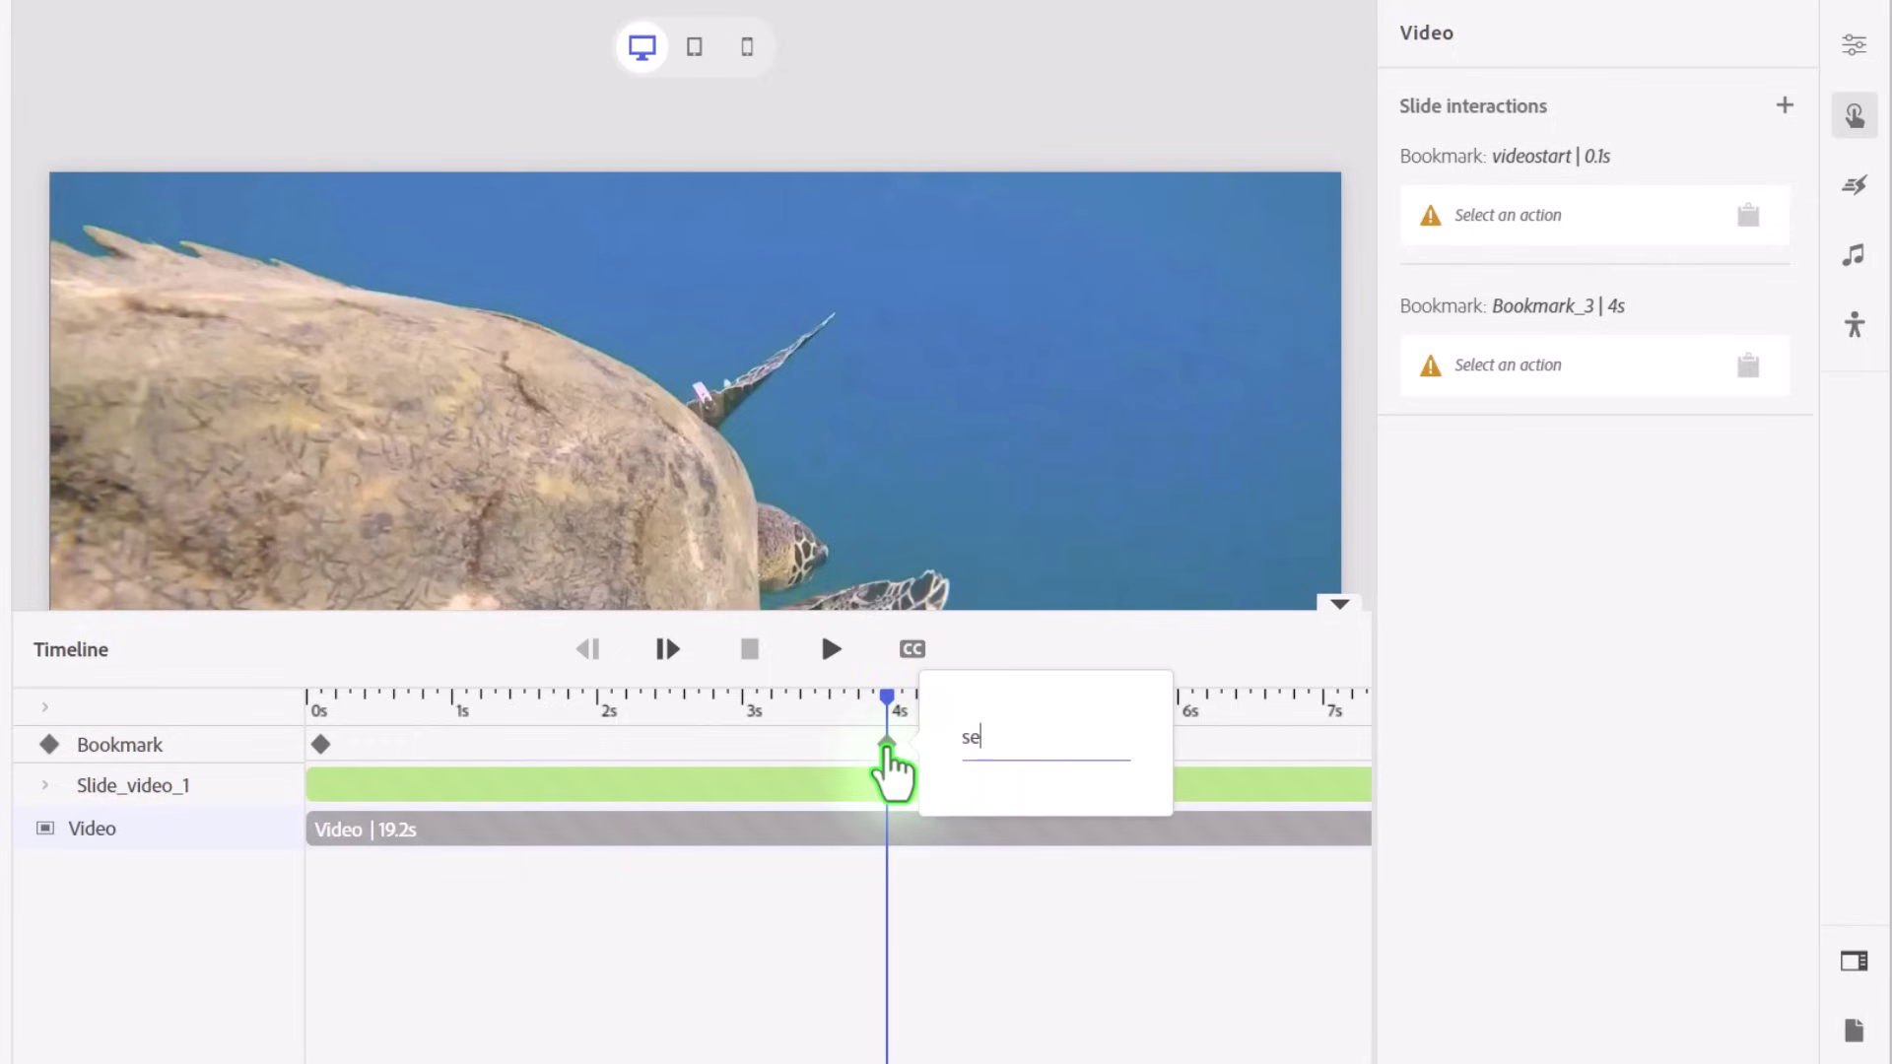
text(aTurtleInfor)
key(BackSpace)
key(Return)
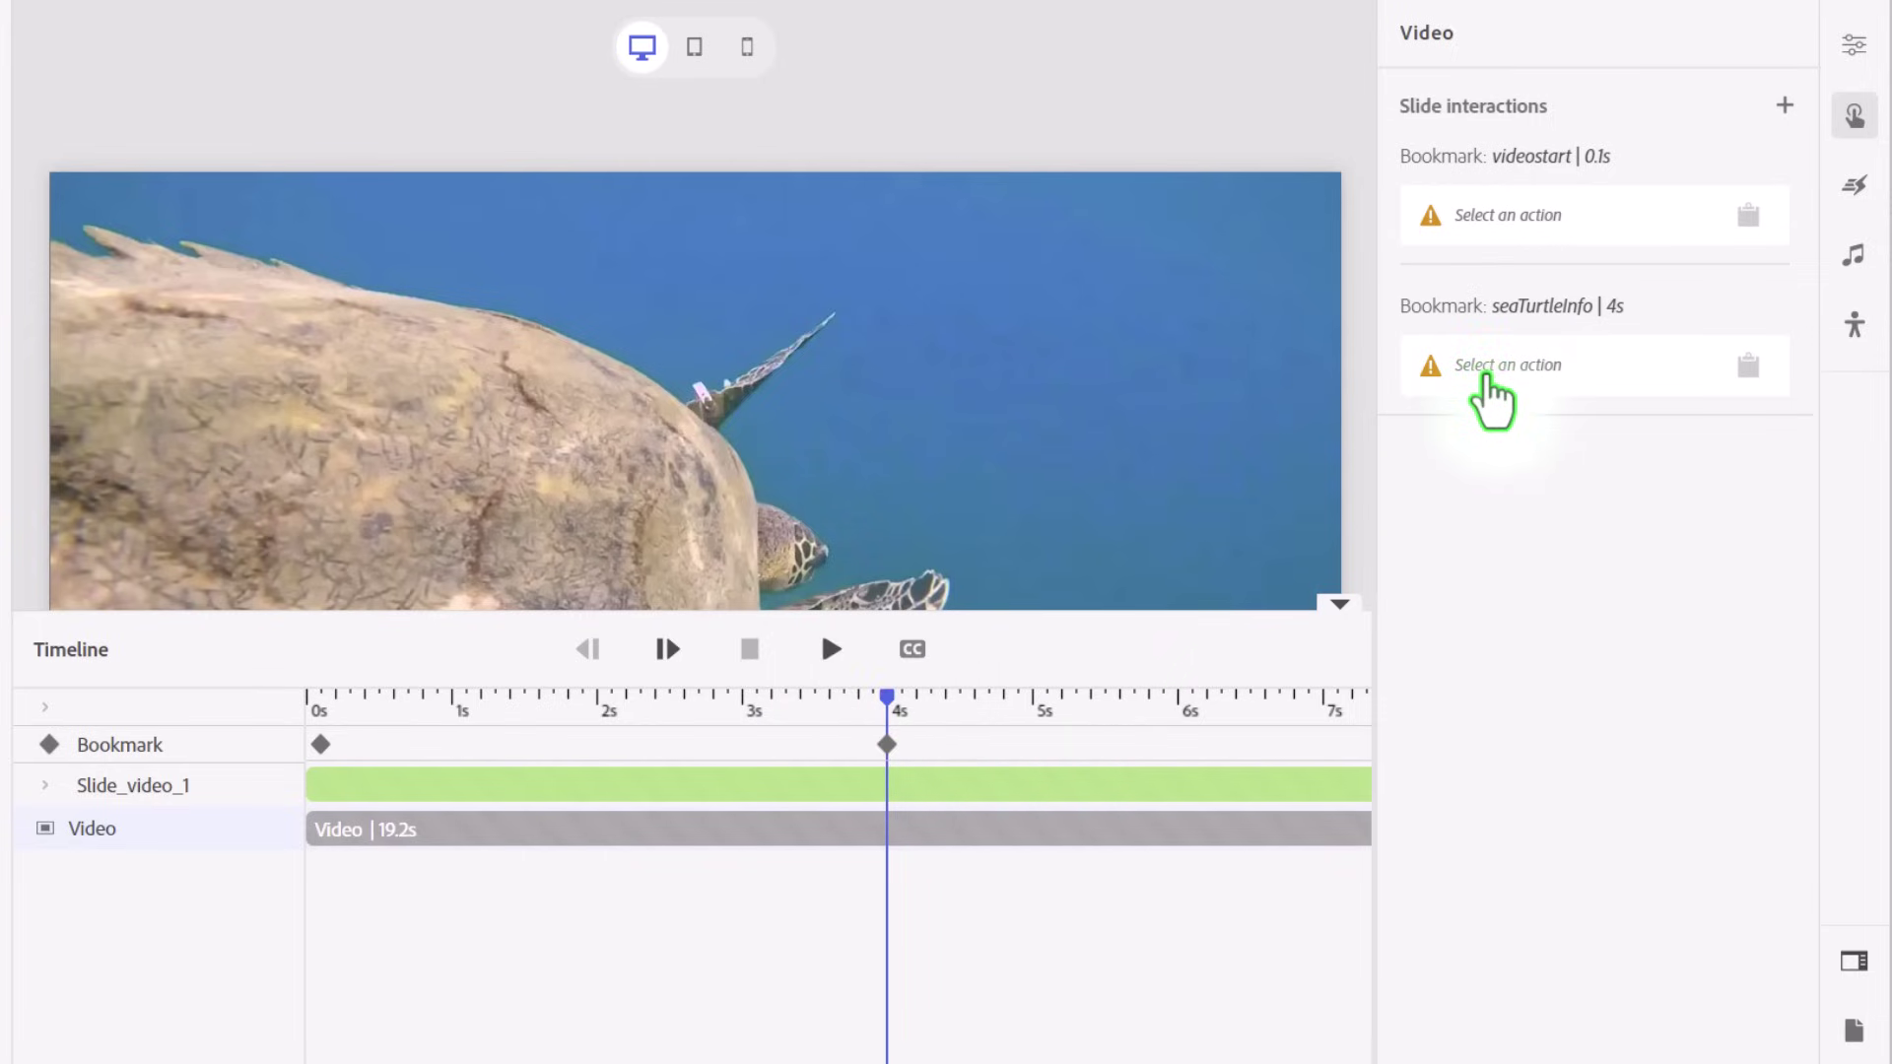
Give seaTurtleInfo an Add overlay action showing the 01 Accordion Interaction slide
click(1487, 376)
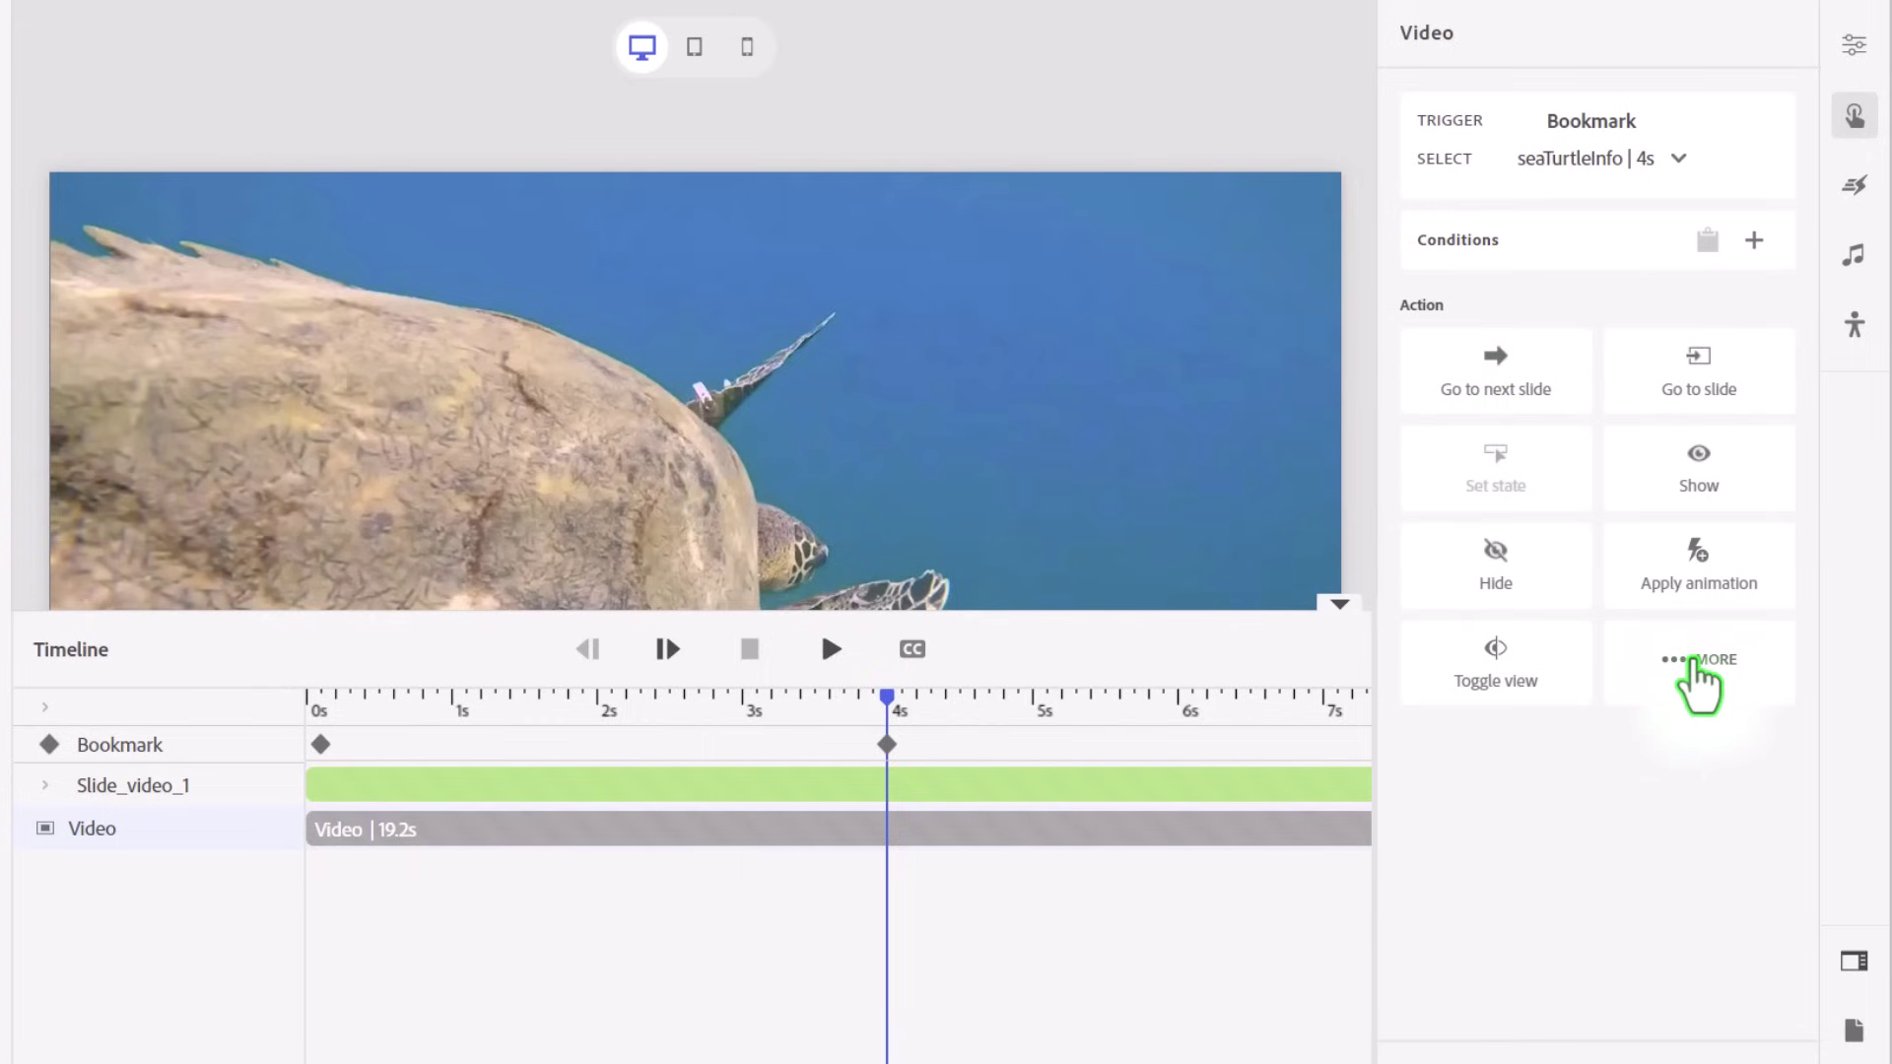
click(1695, 670)
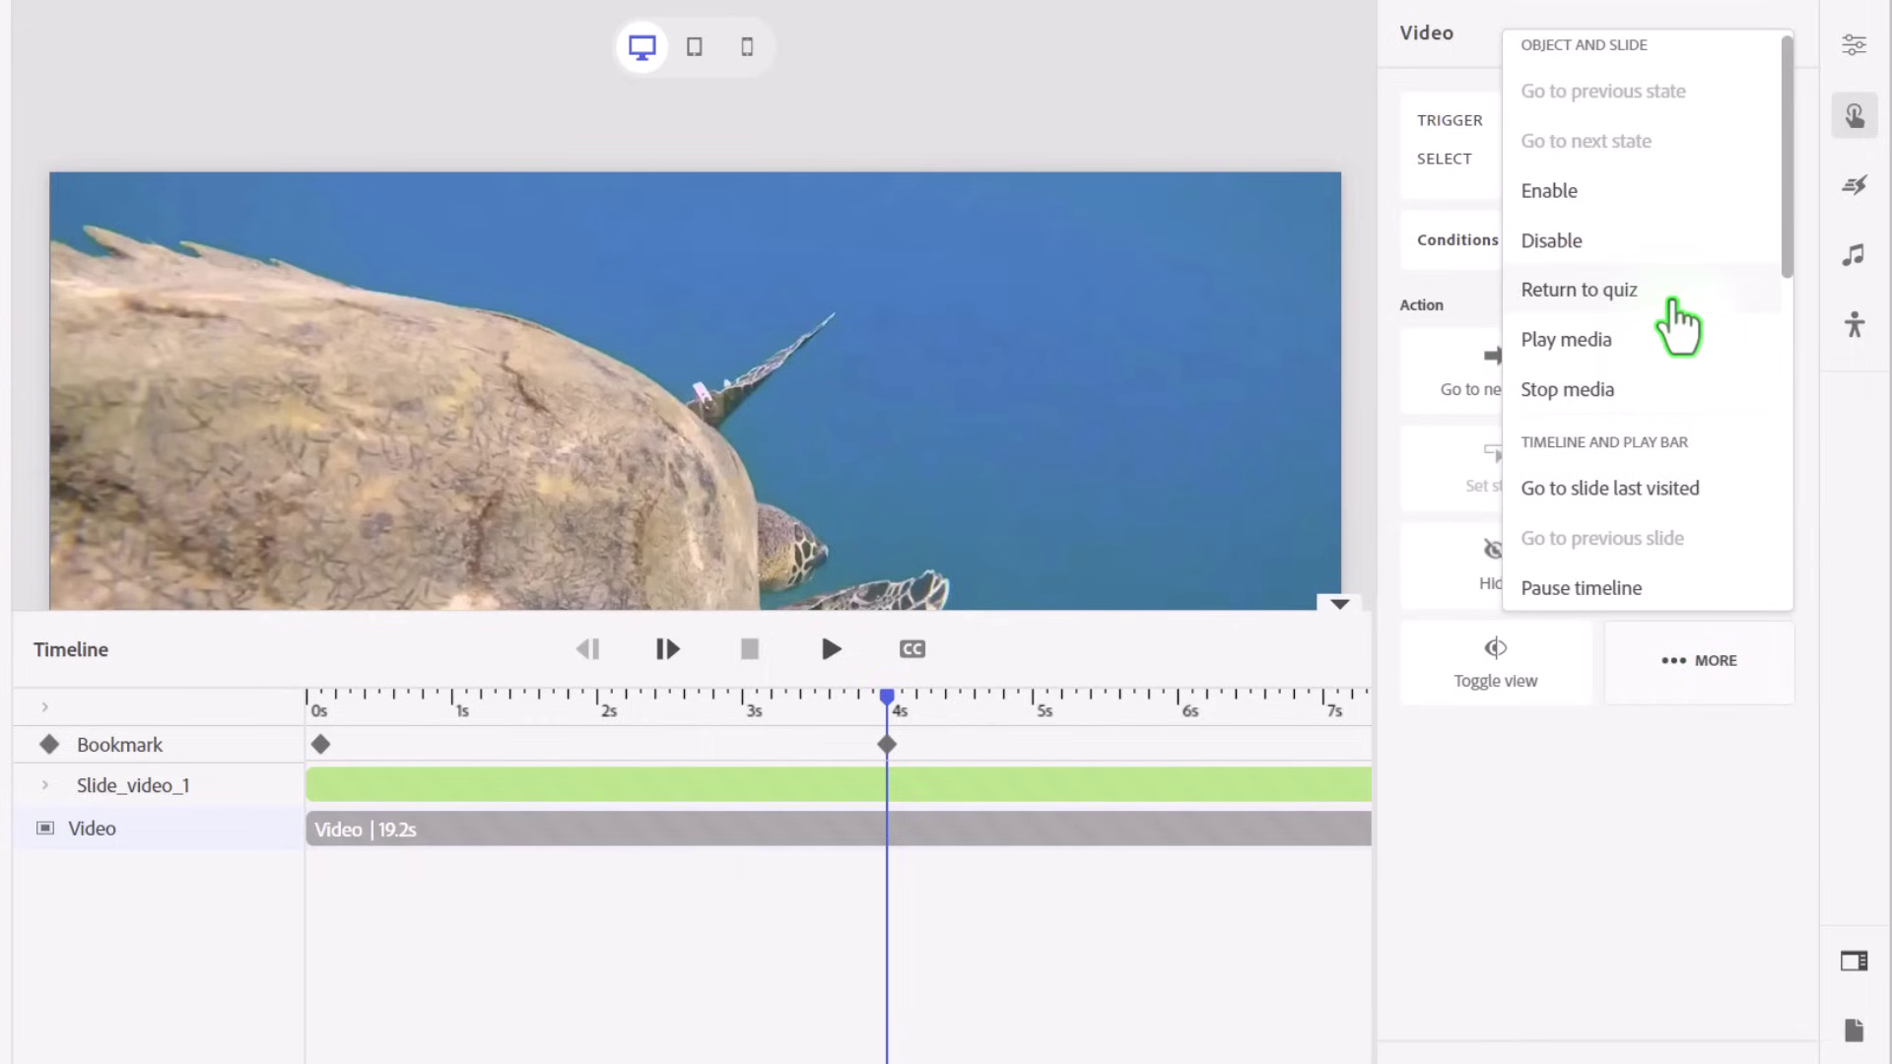
scroll(1678, 325, down, 3)
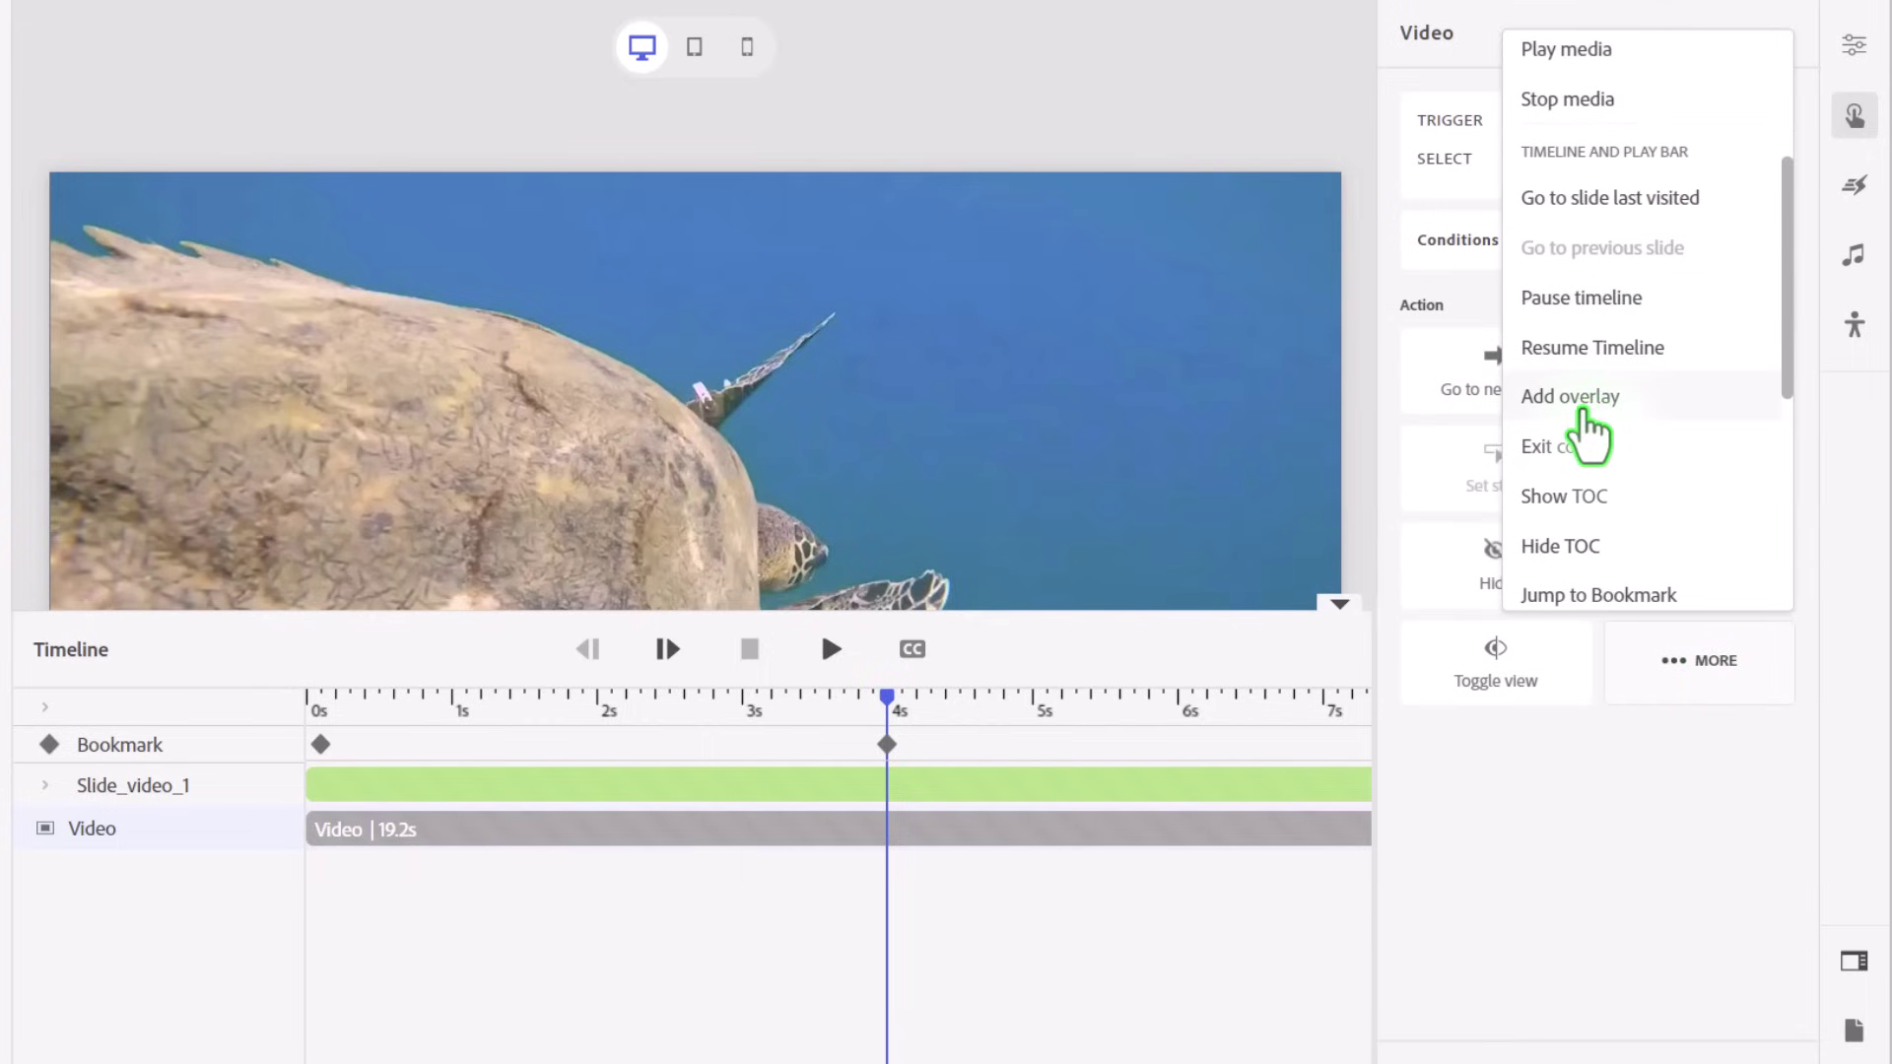
click(1575, 402)
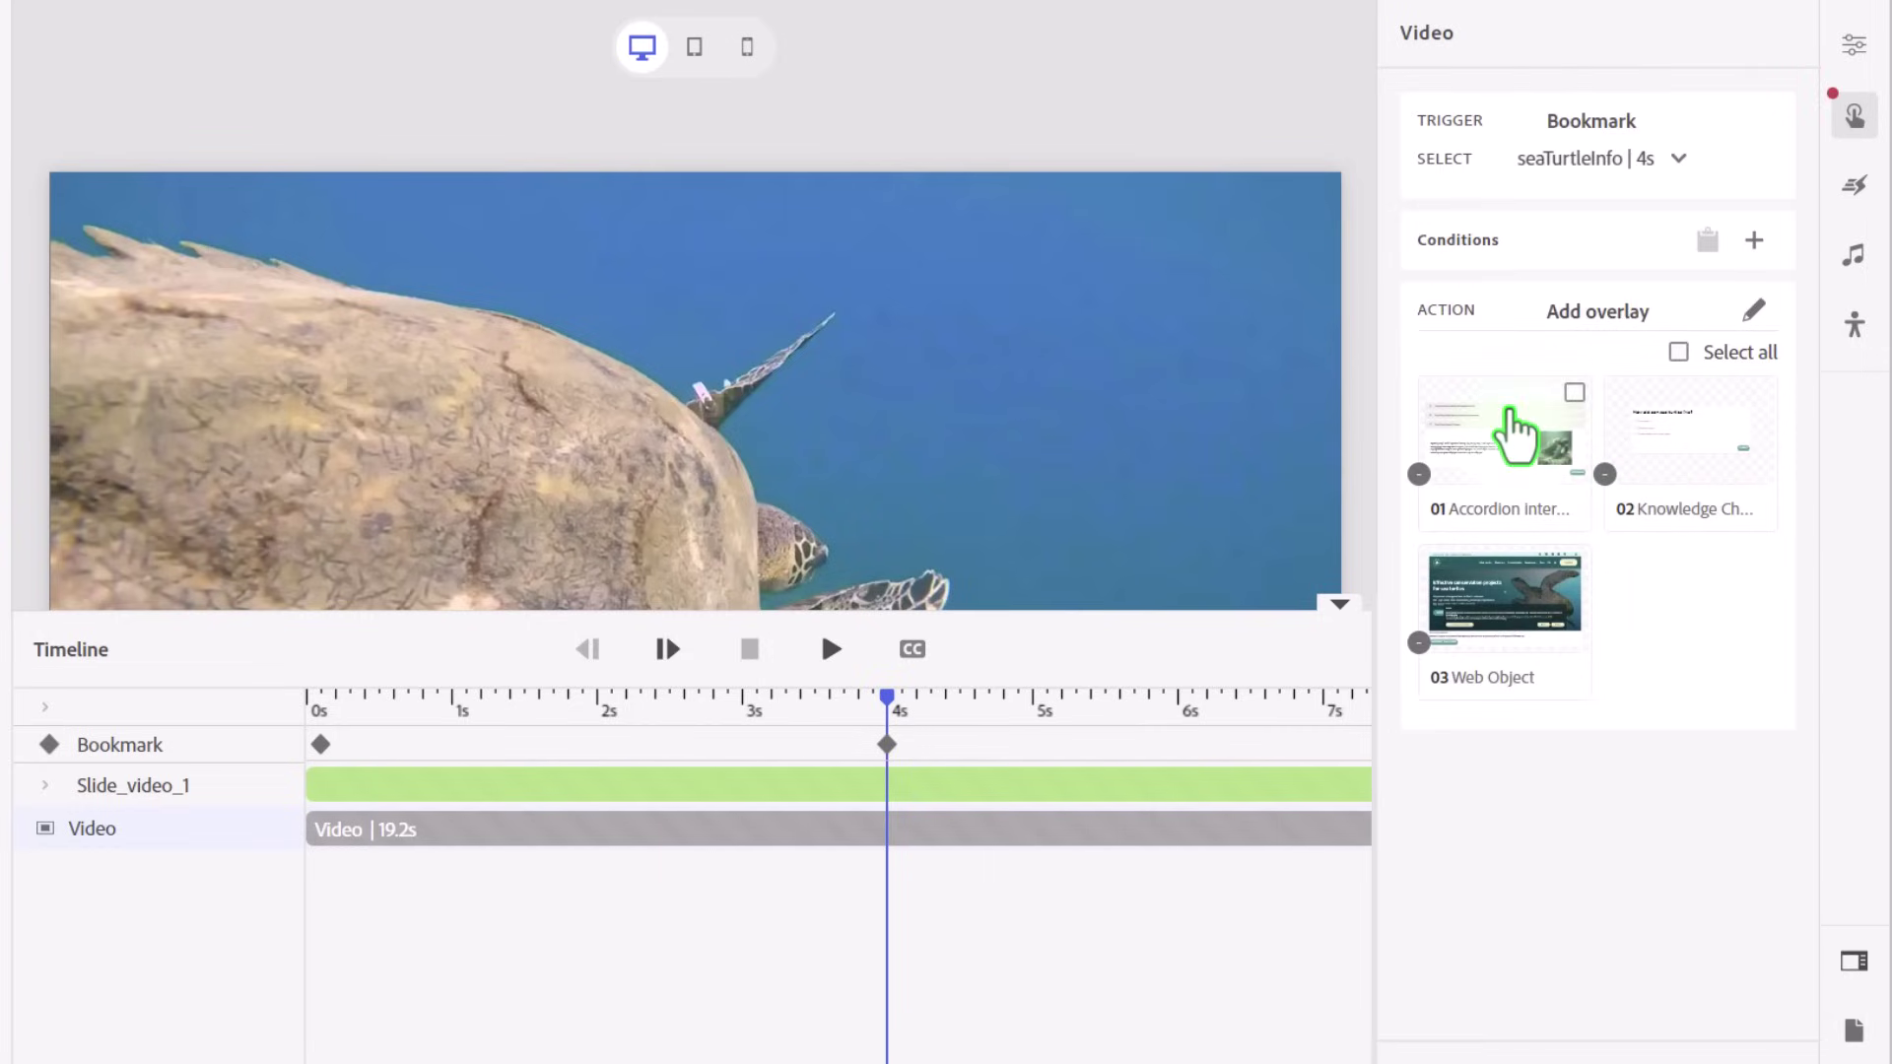
mouse_move(1501, 621)
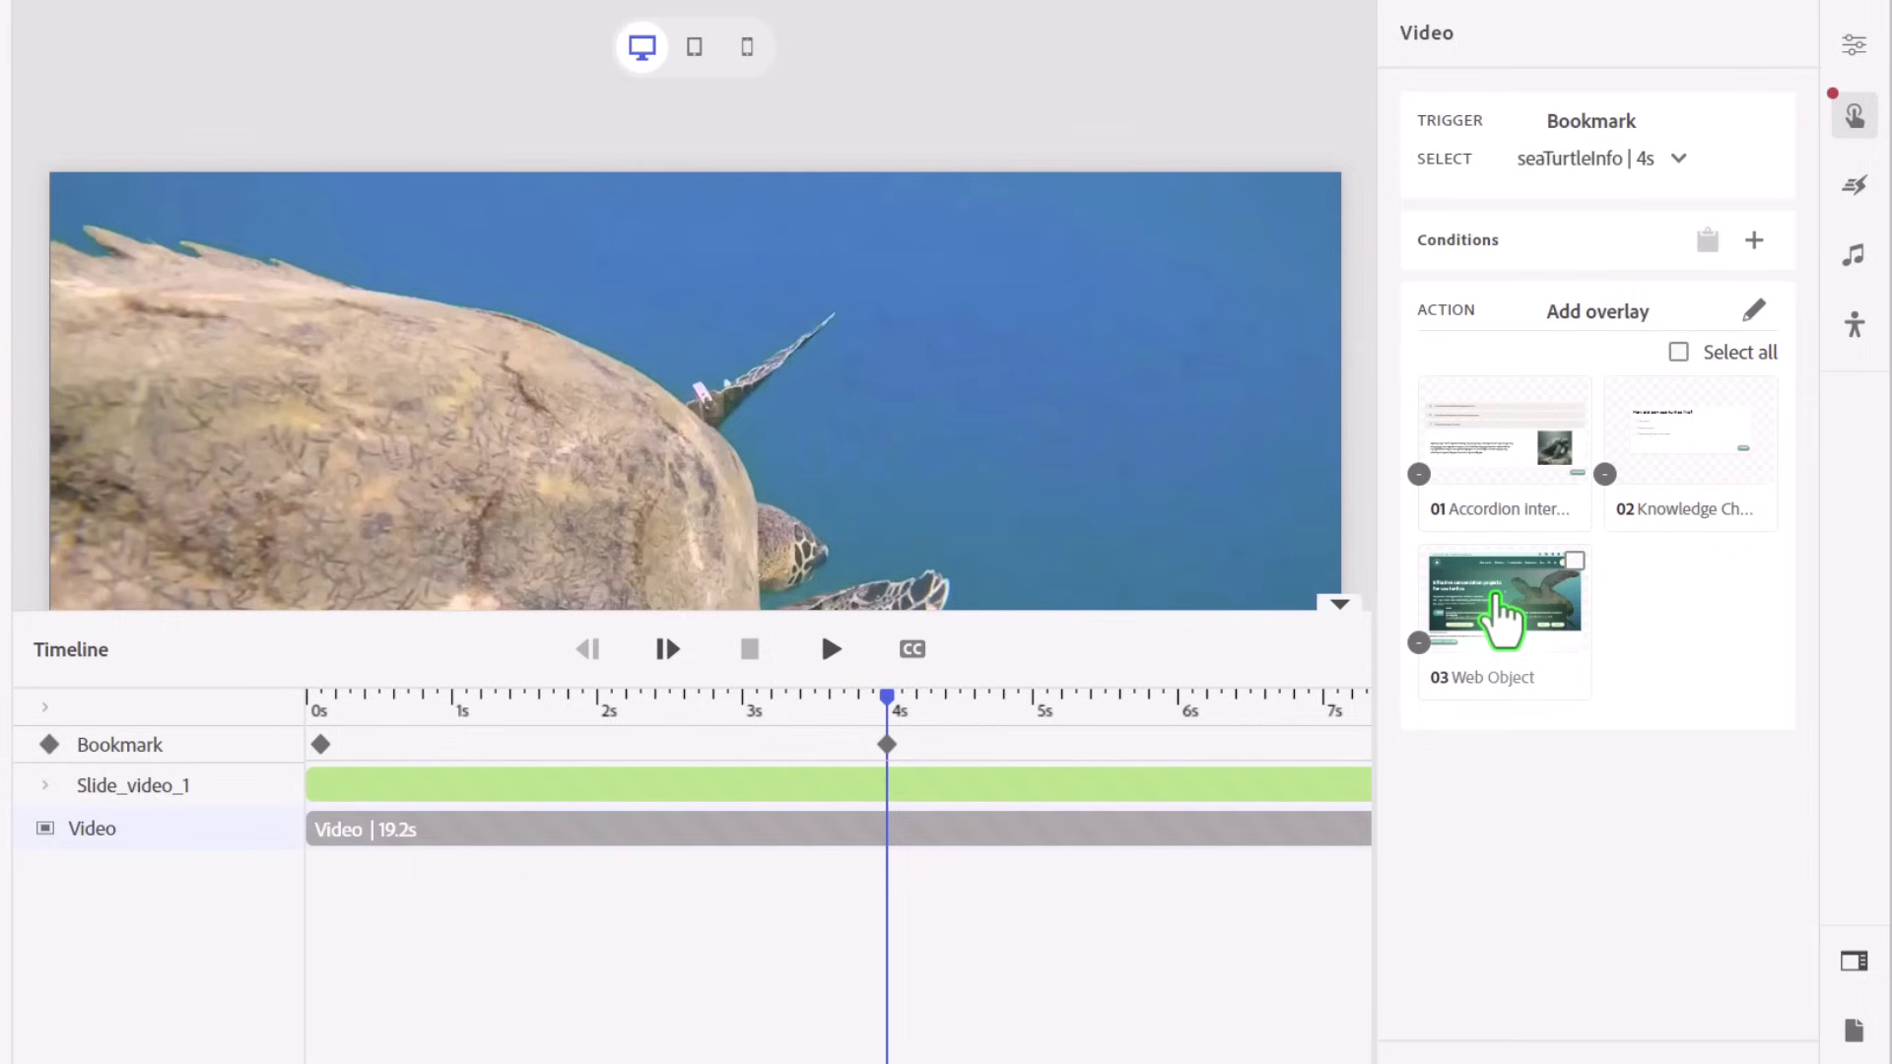
mouse_move(1557, 483)
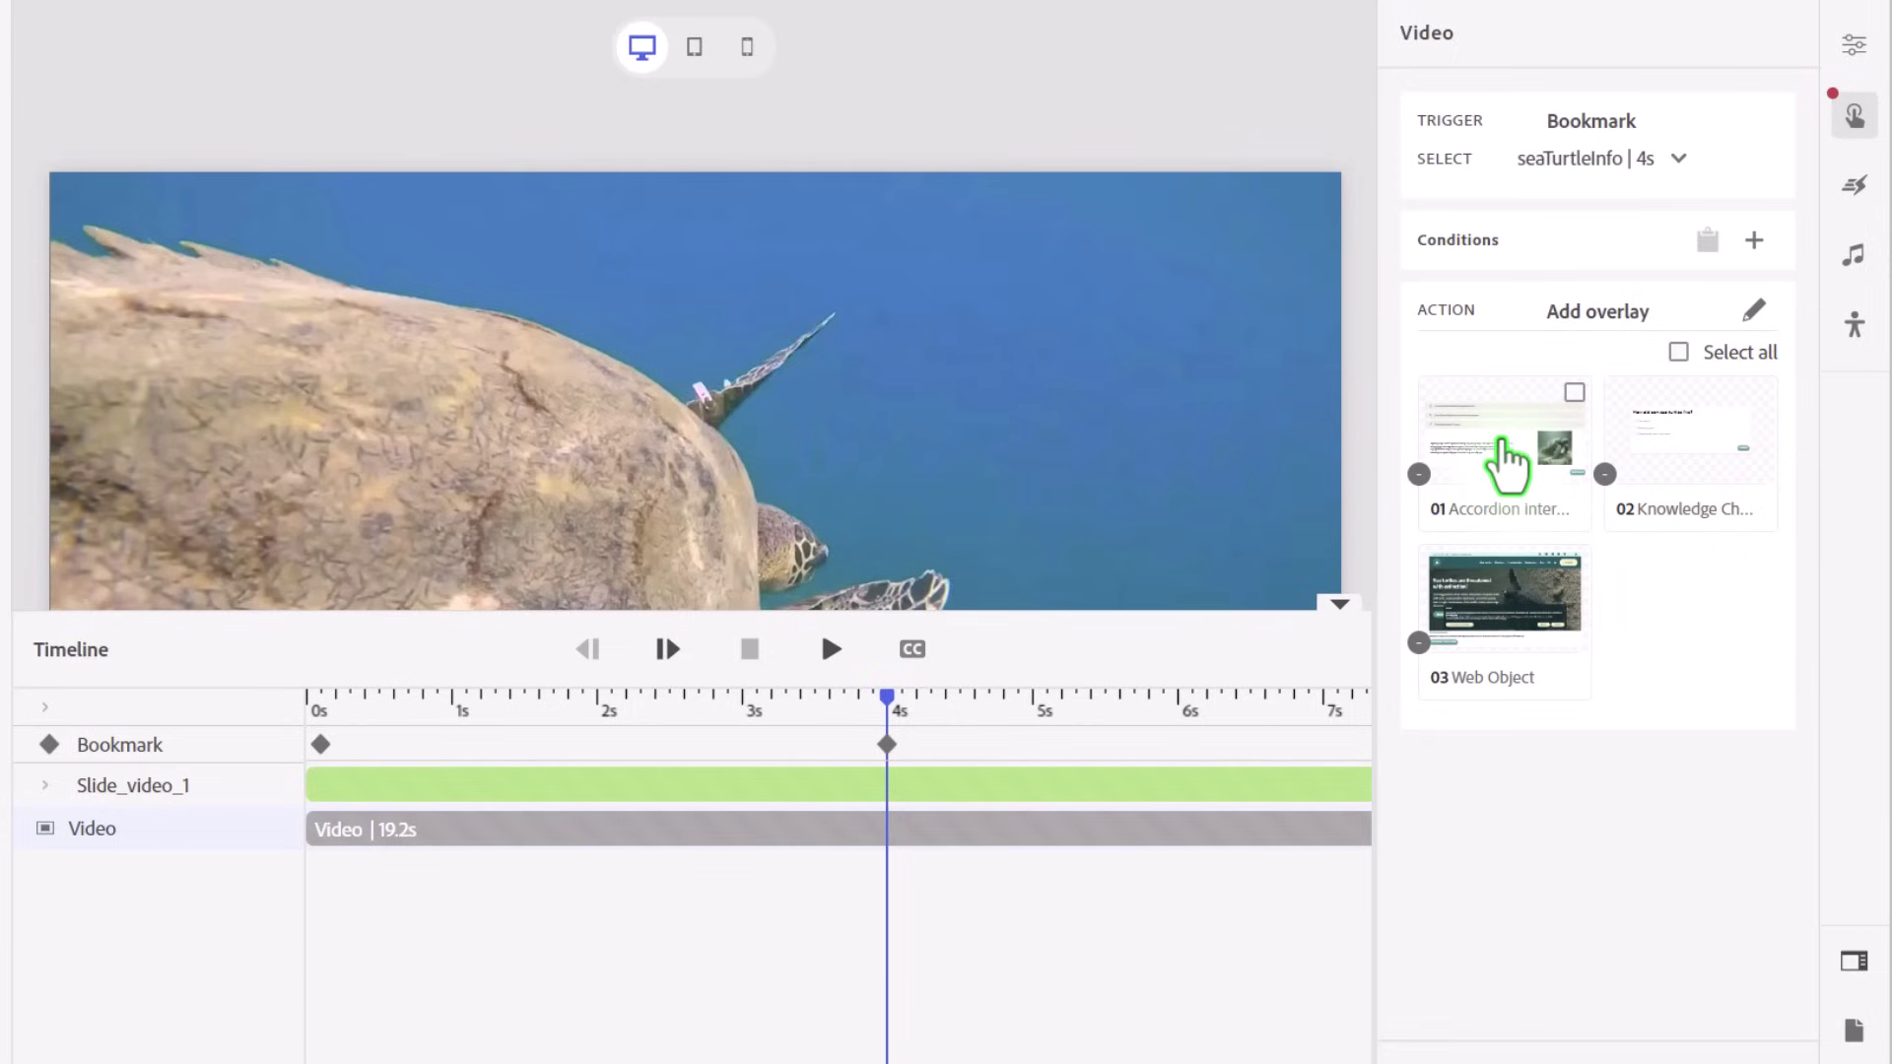
click(1502, 446)
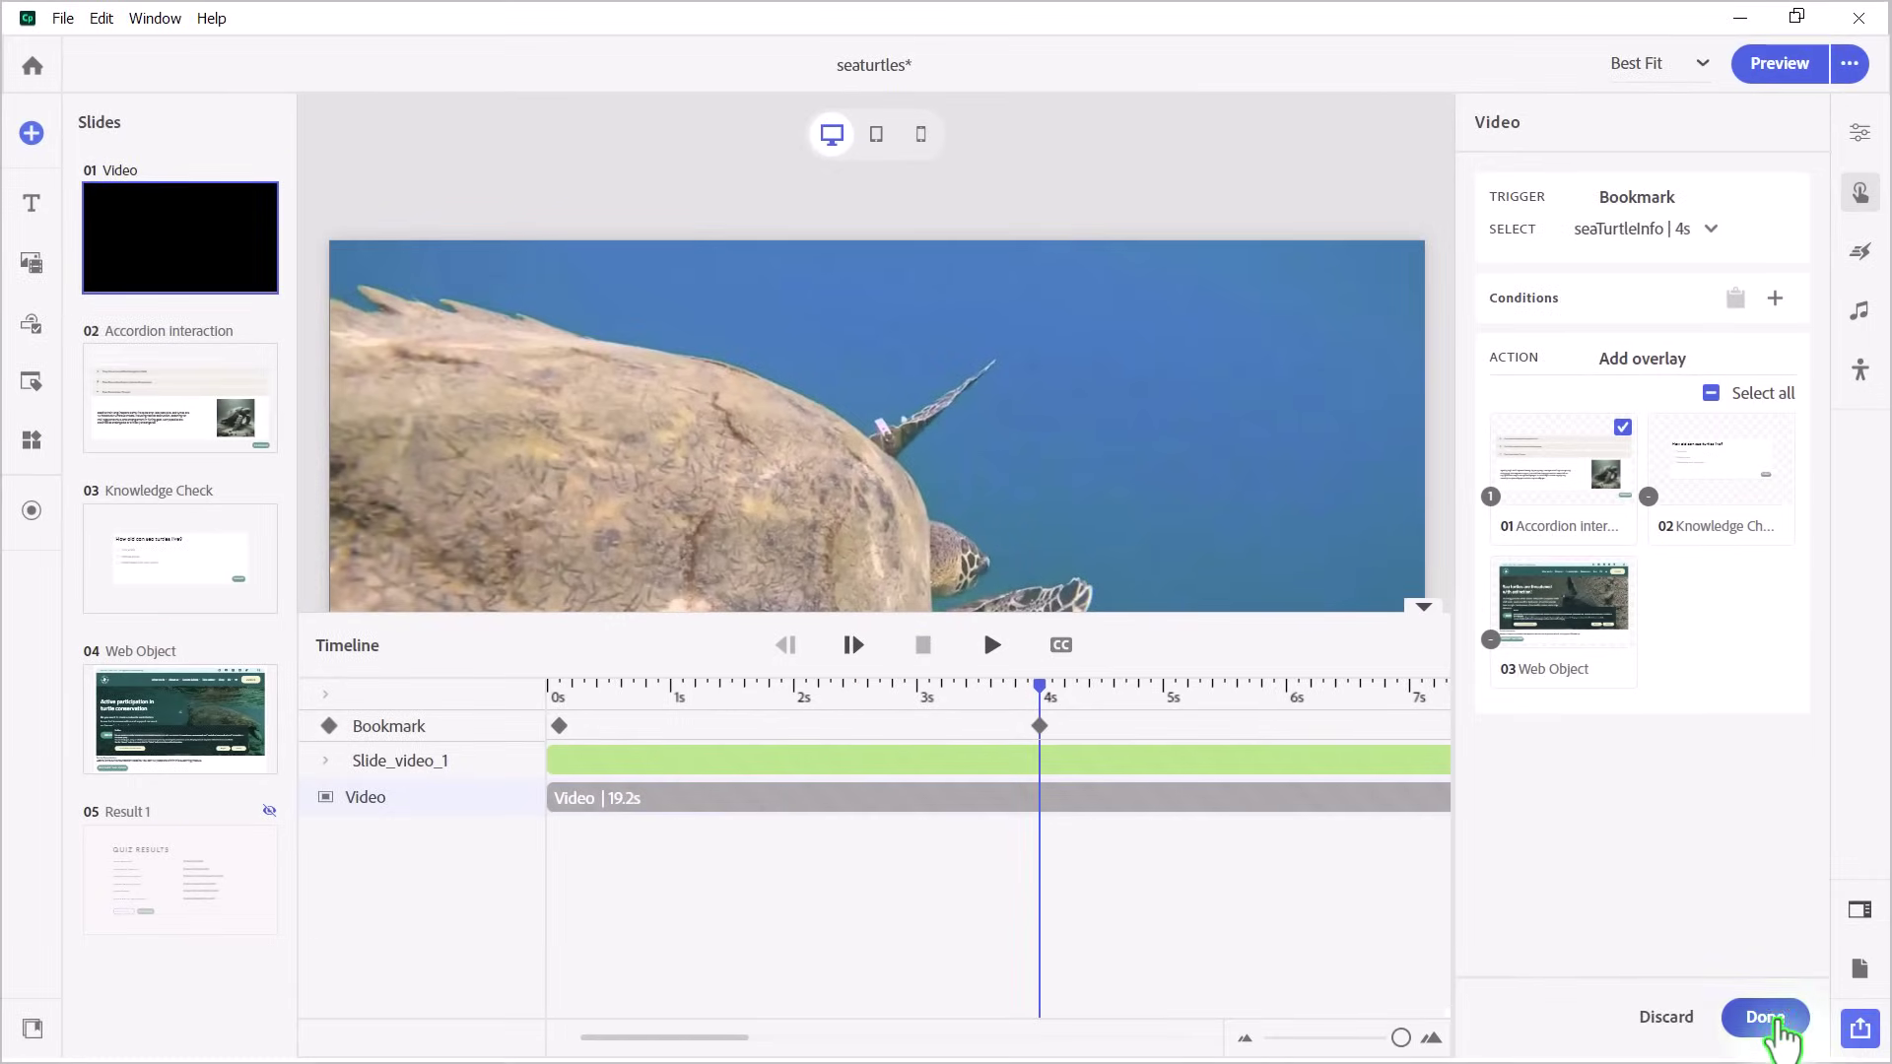
click(1763, 1025)
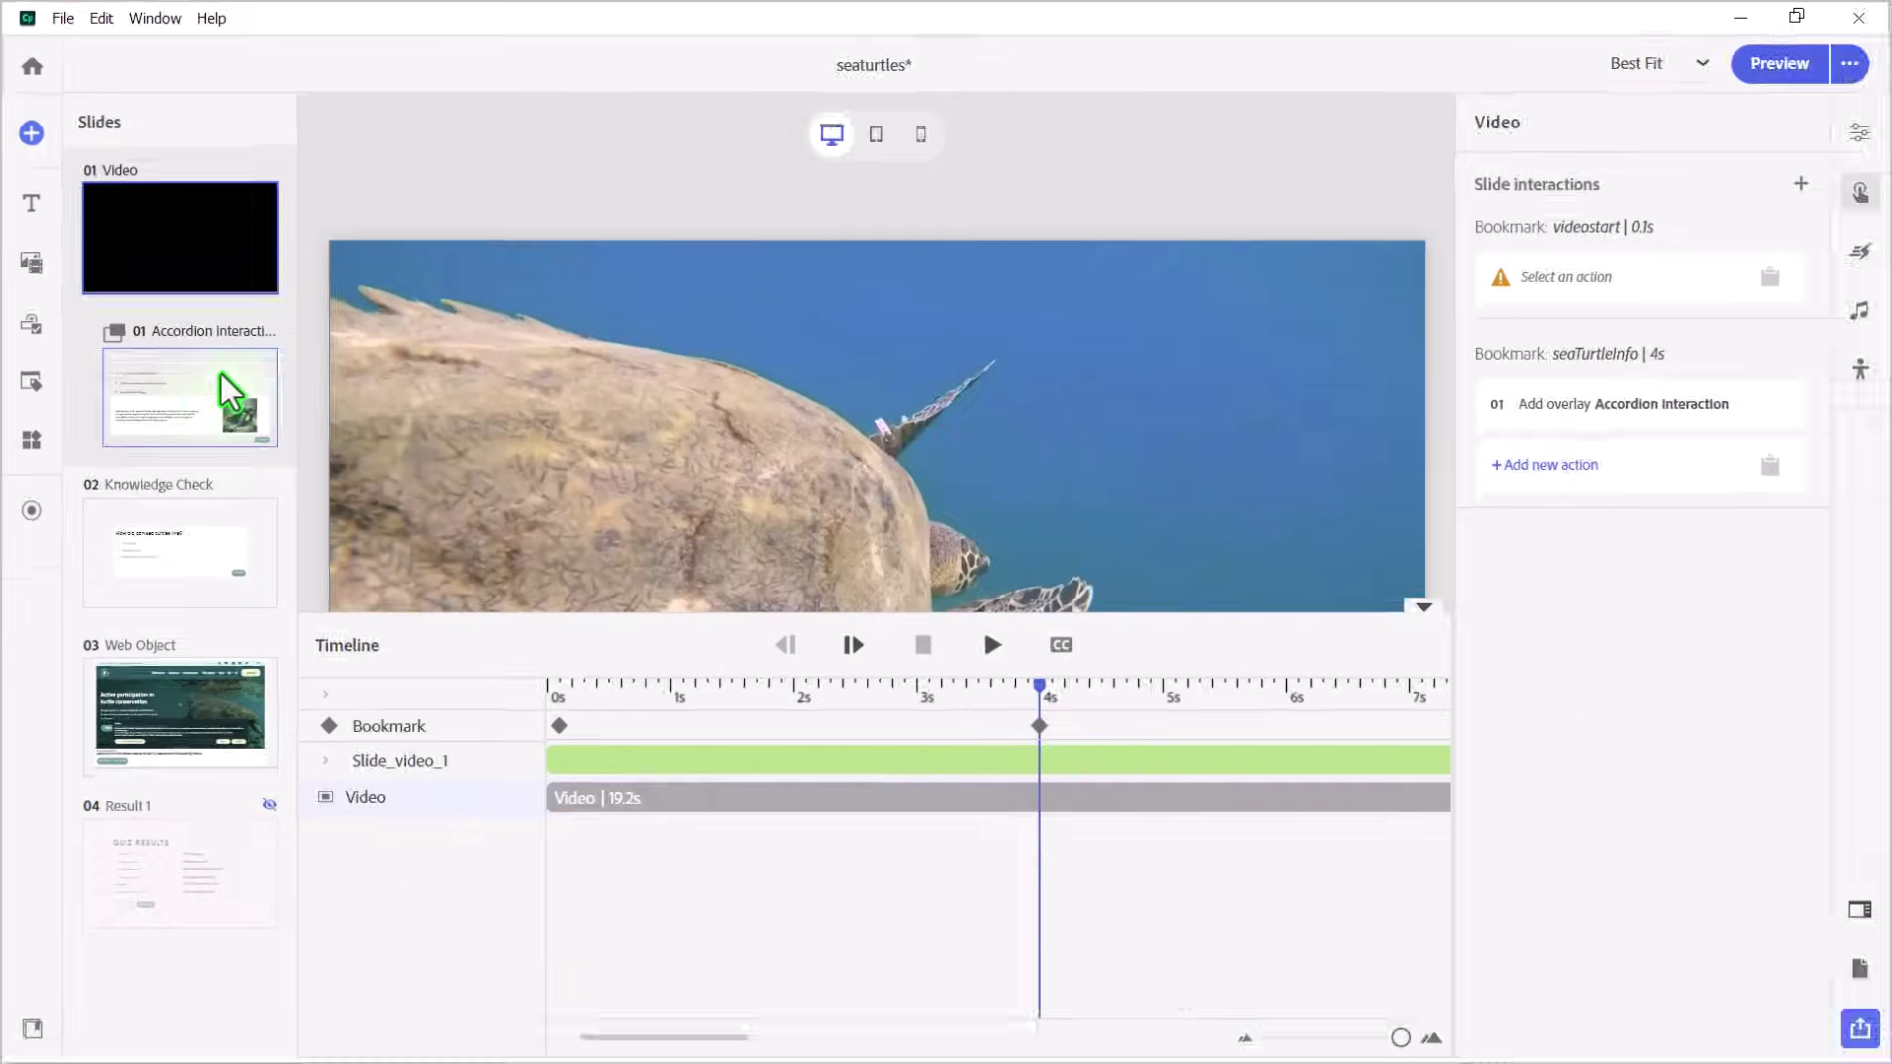
Add a bookmark named CheckKnowledge at the 8-second mark of the video
drag(718, 1037, 789, 1036)
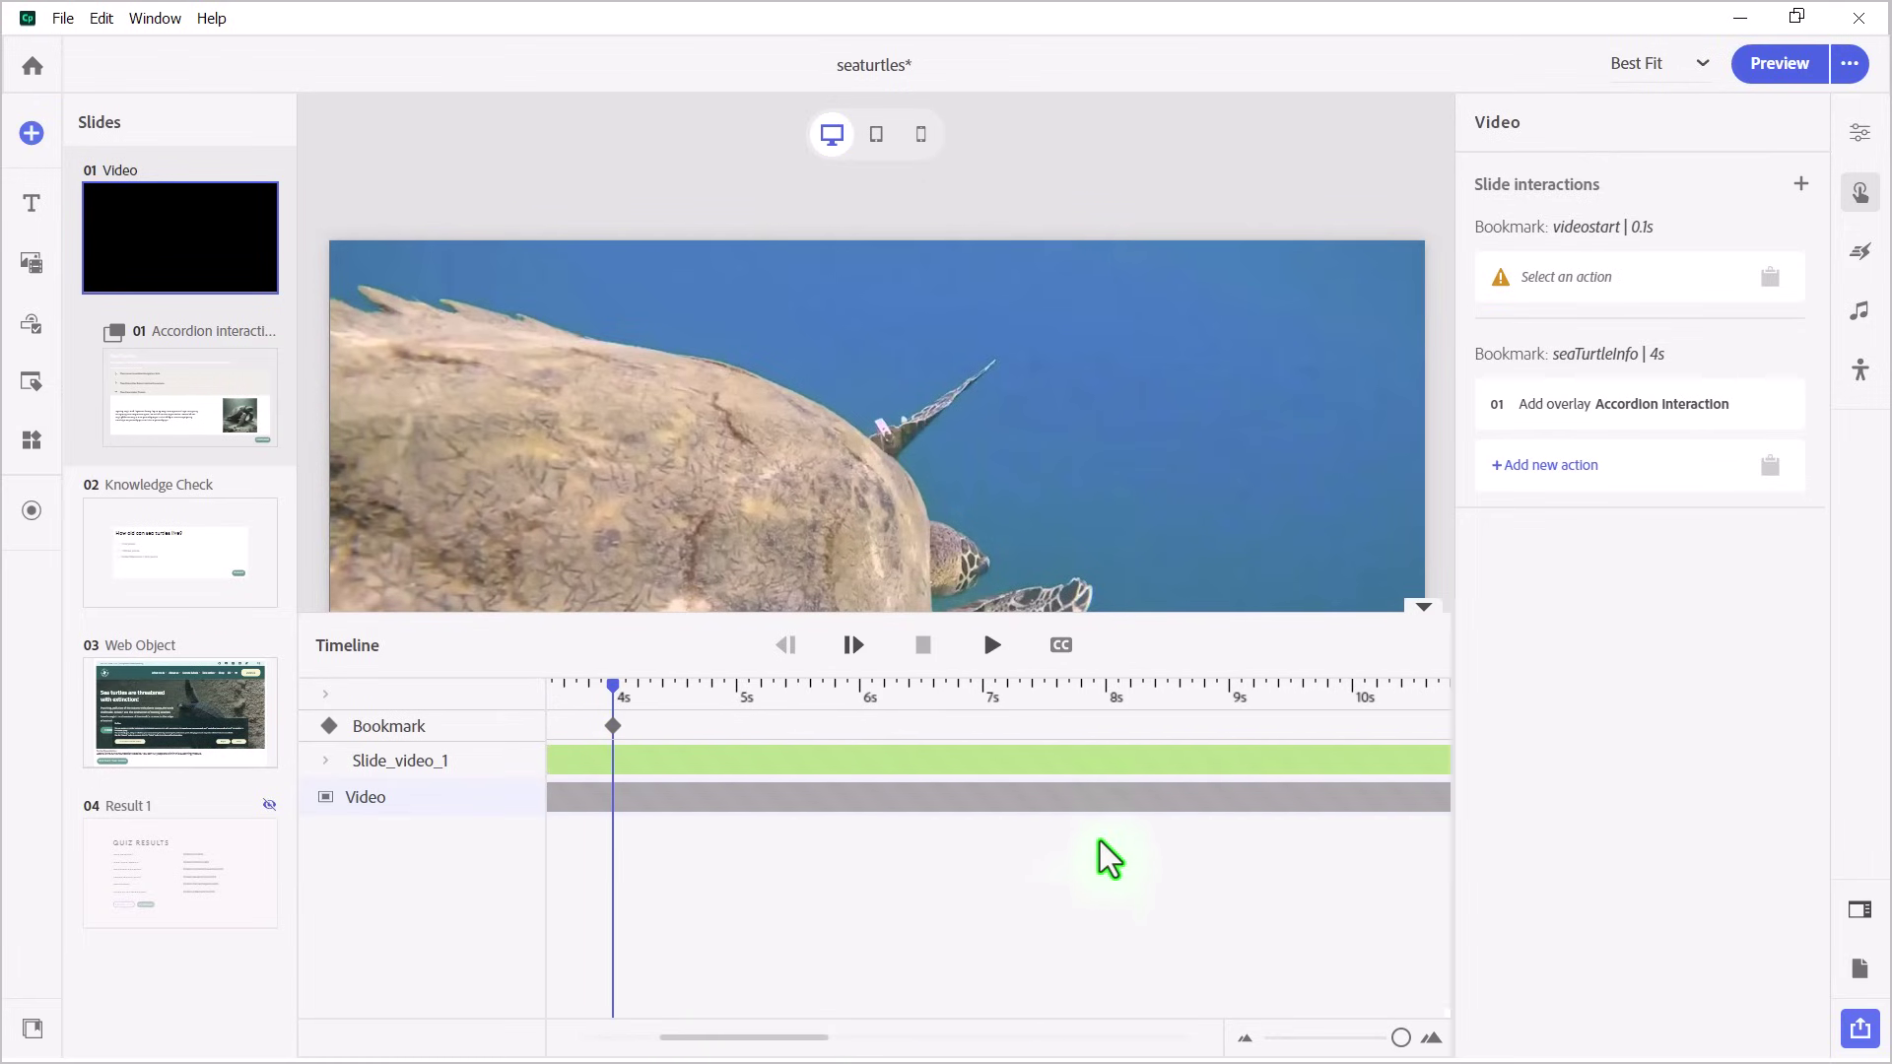
click(1108, 689)
mouse_move(1107, 742)
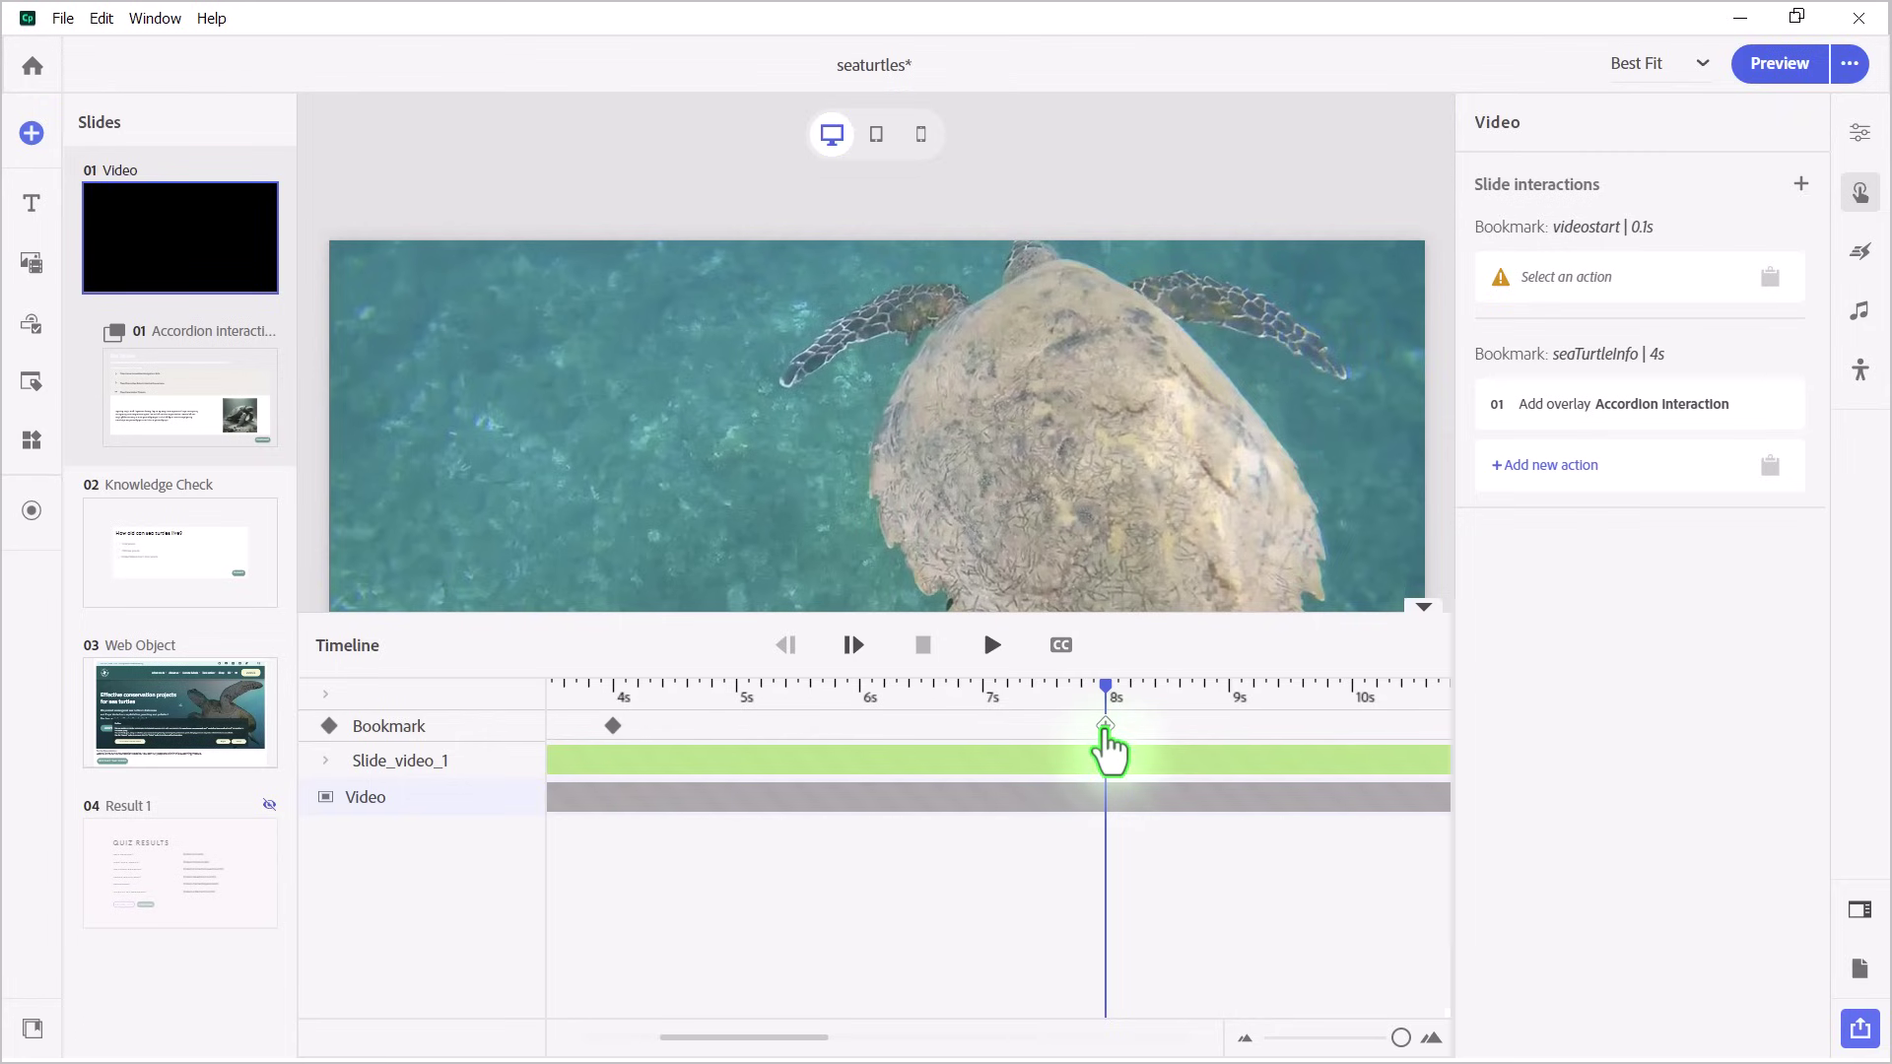
click(1105, 730)
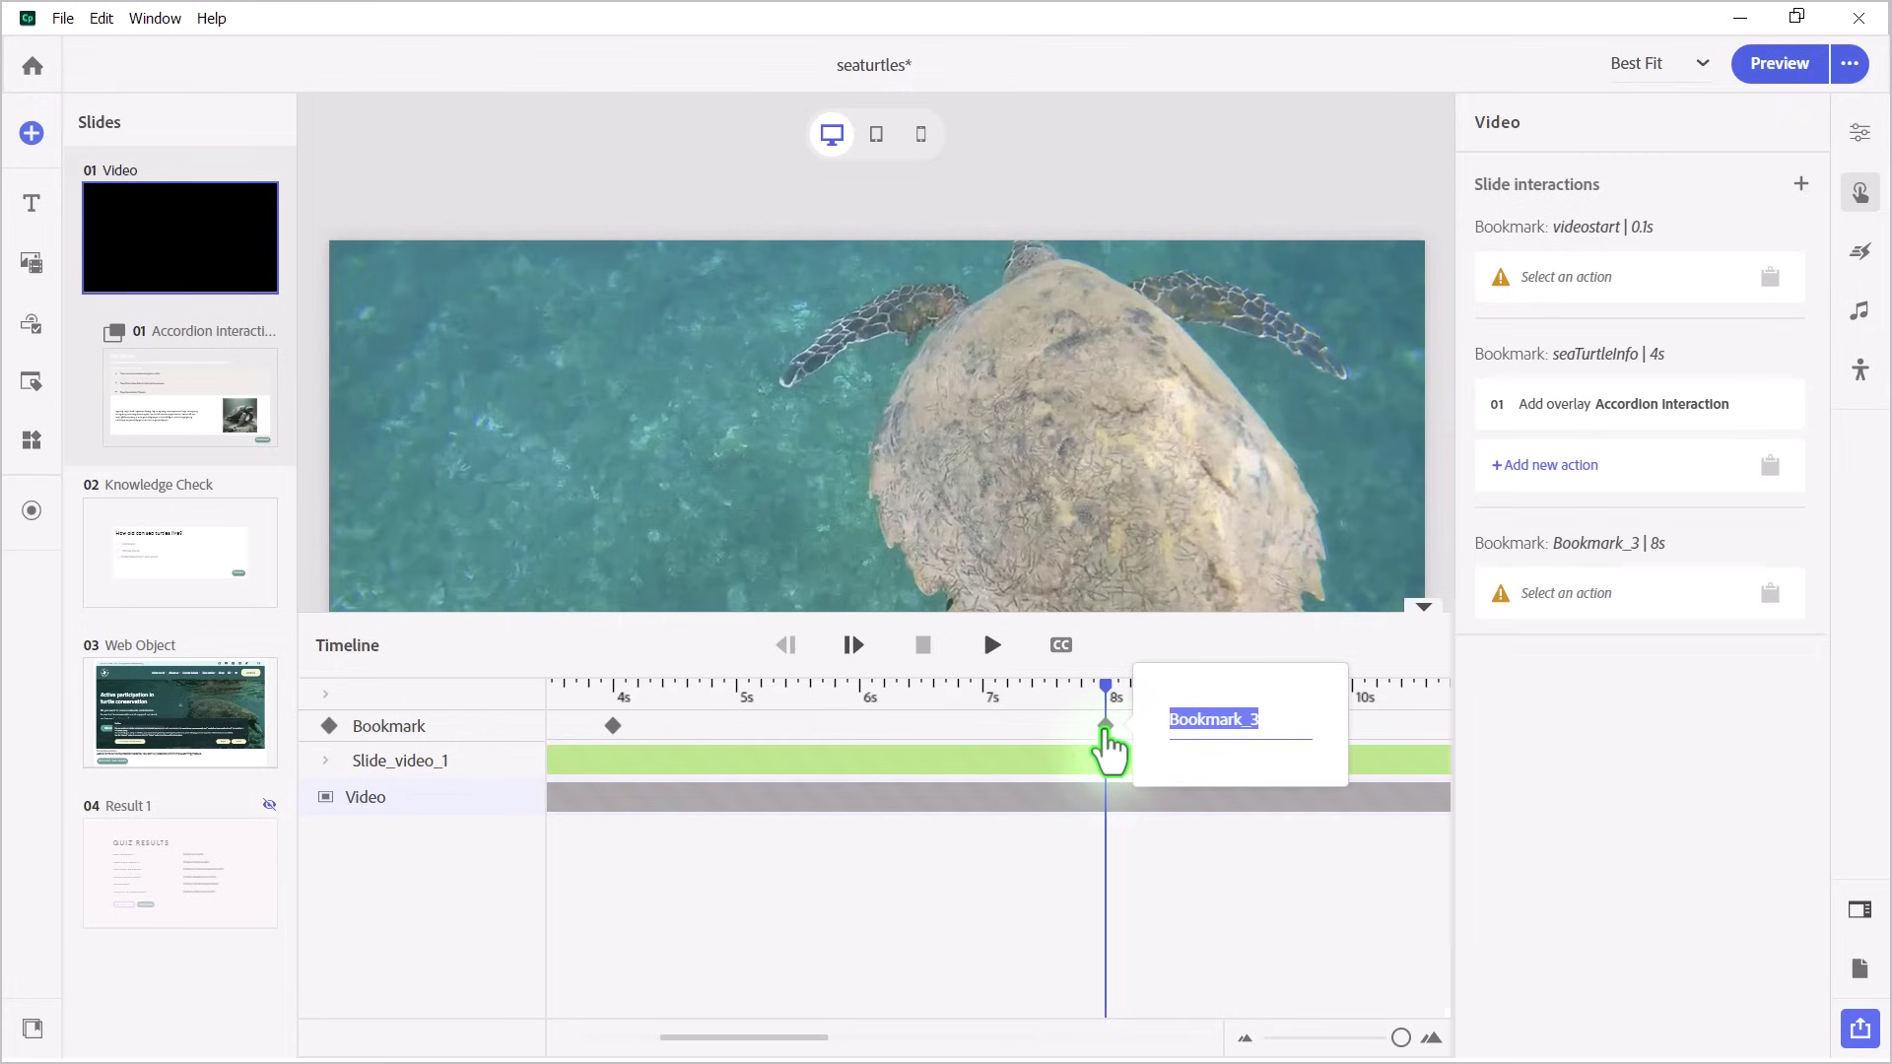
text(Check)
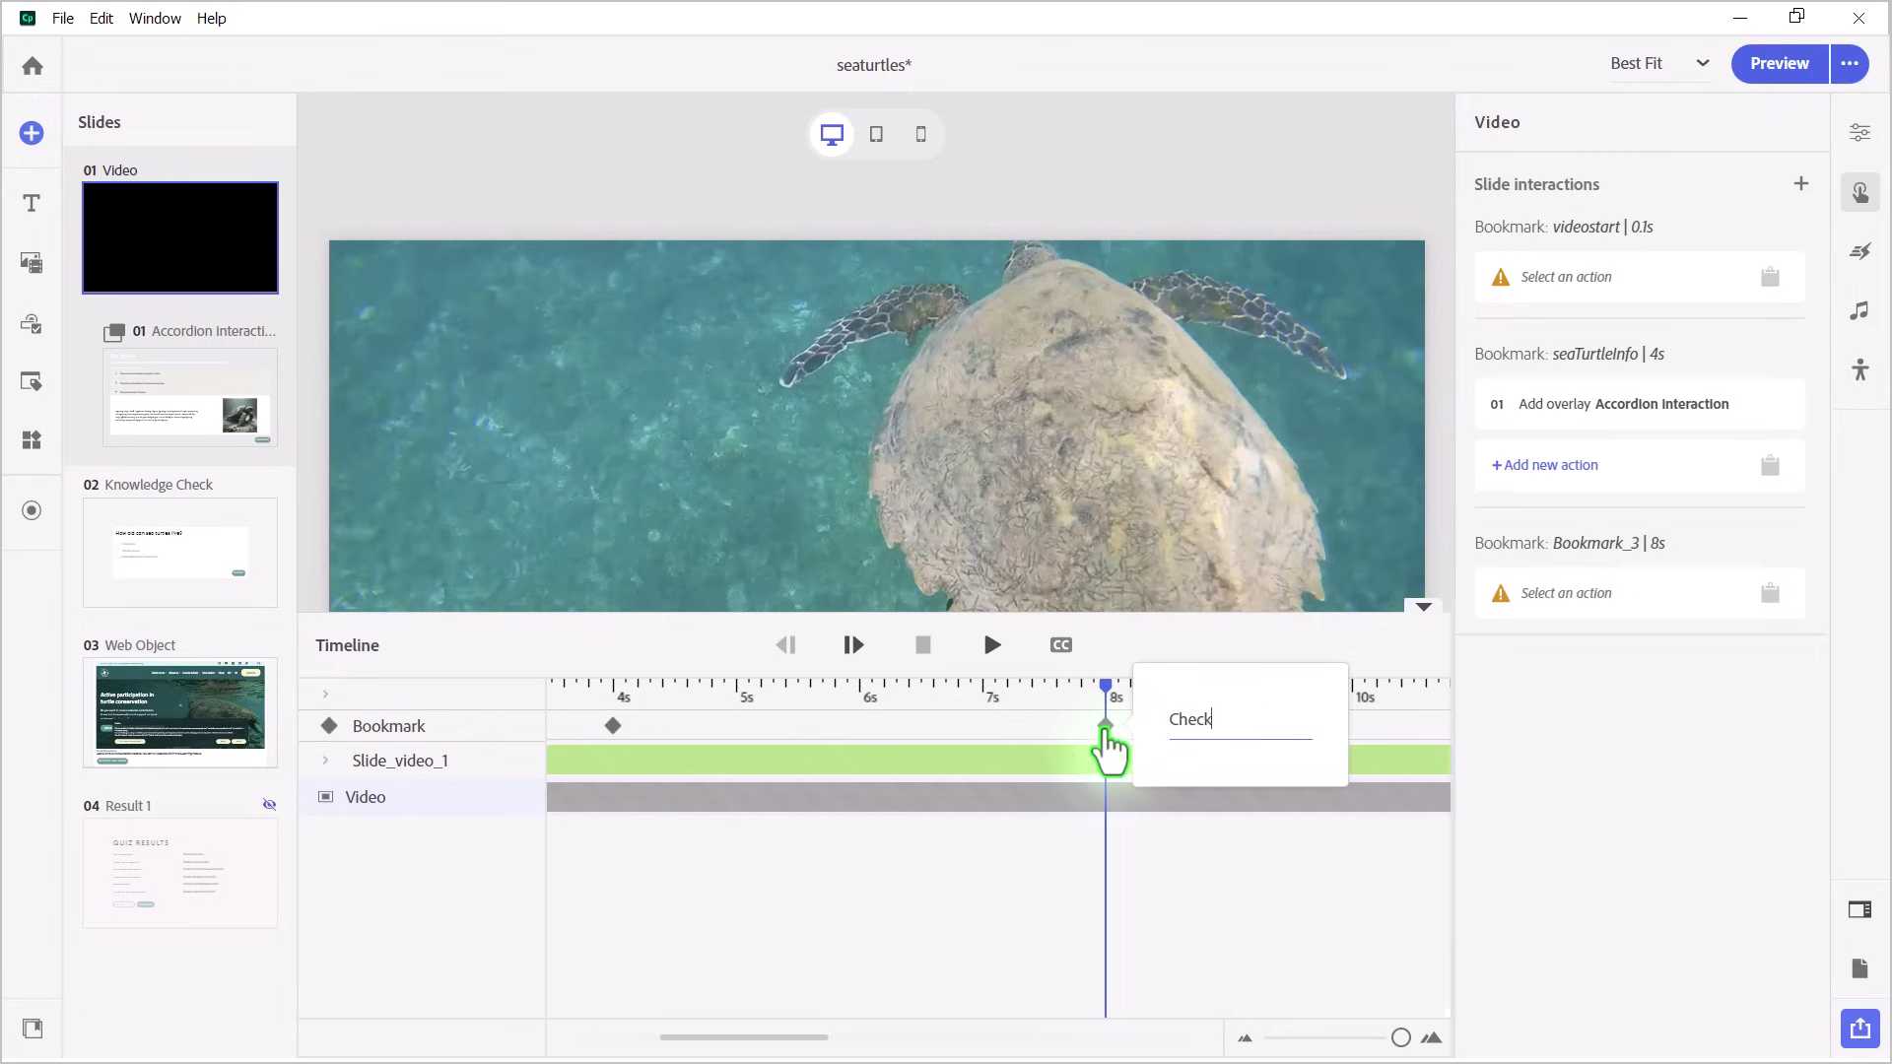
text(Knowledge)
key(Return)
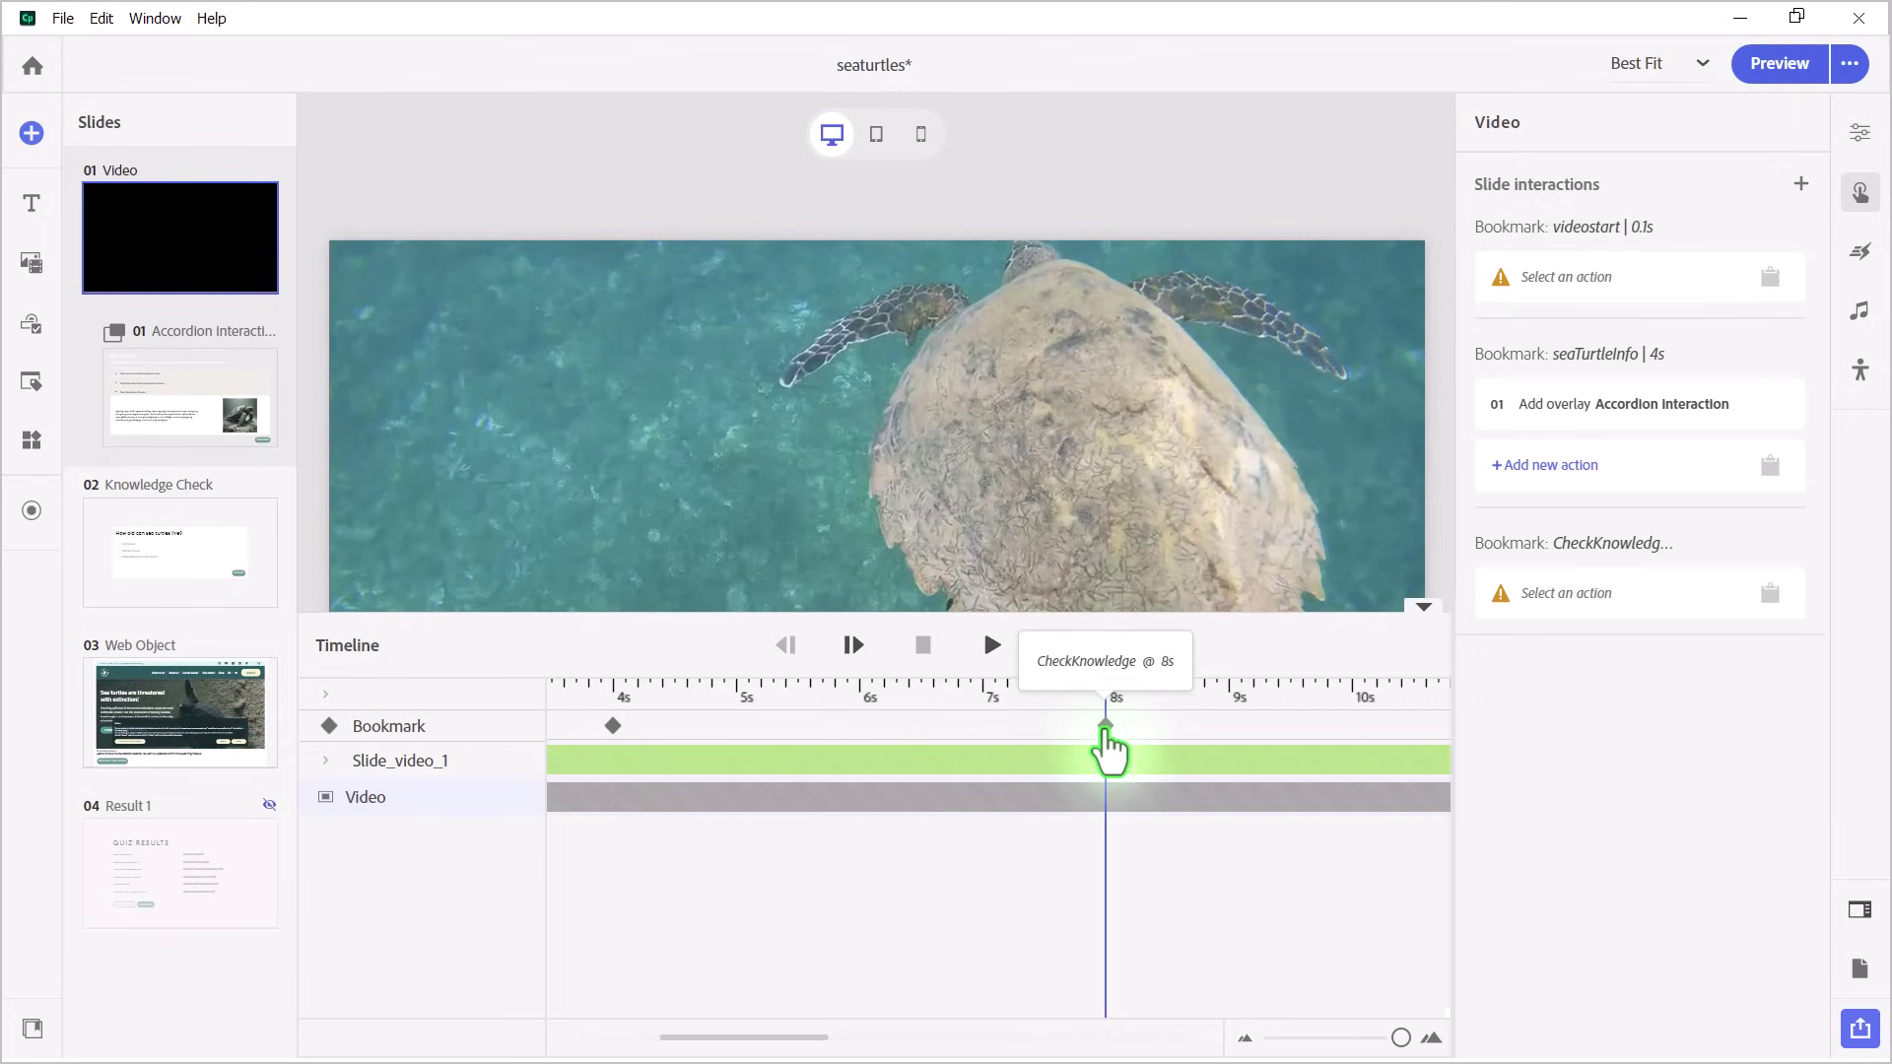
Give the CheckKnowledge bookmark an Add overlay action showing the Knowledge Check slide
click(1588, 617)
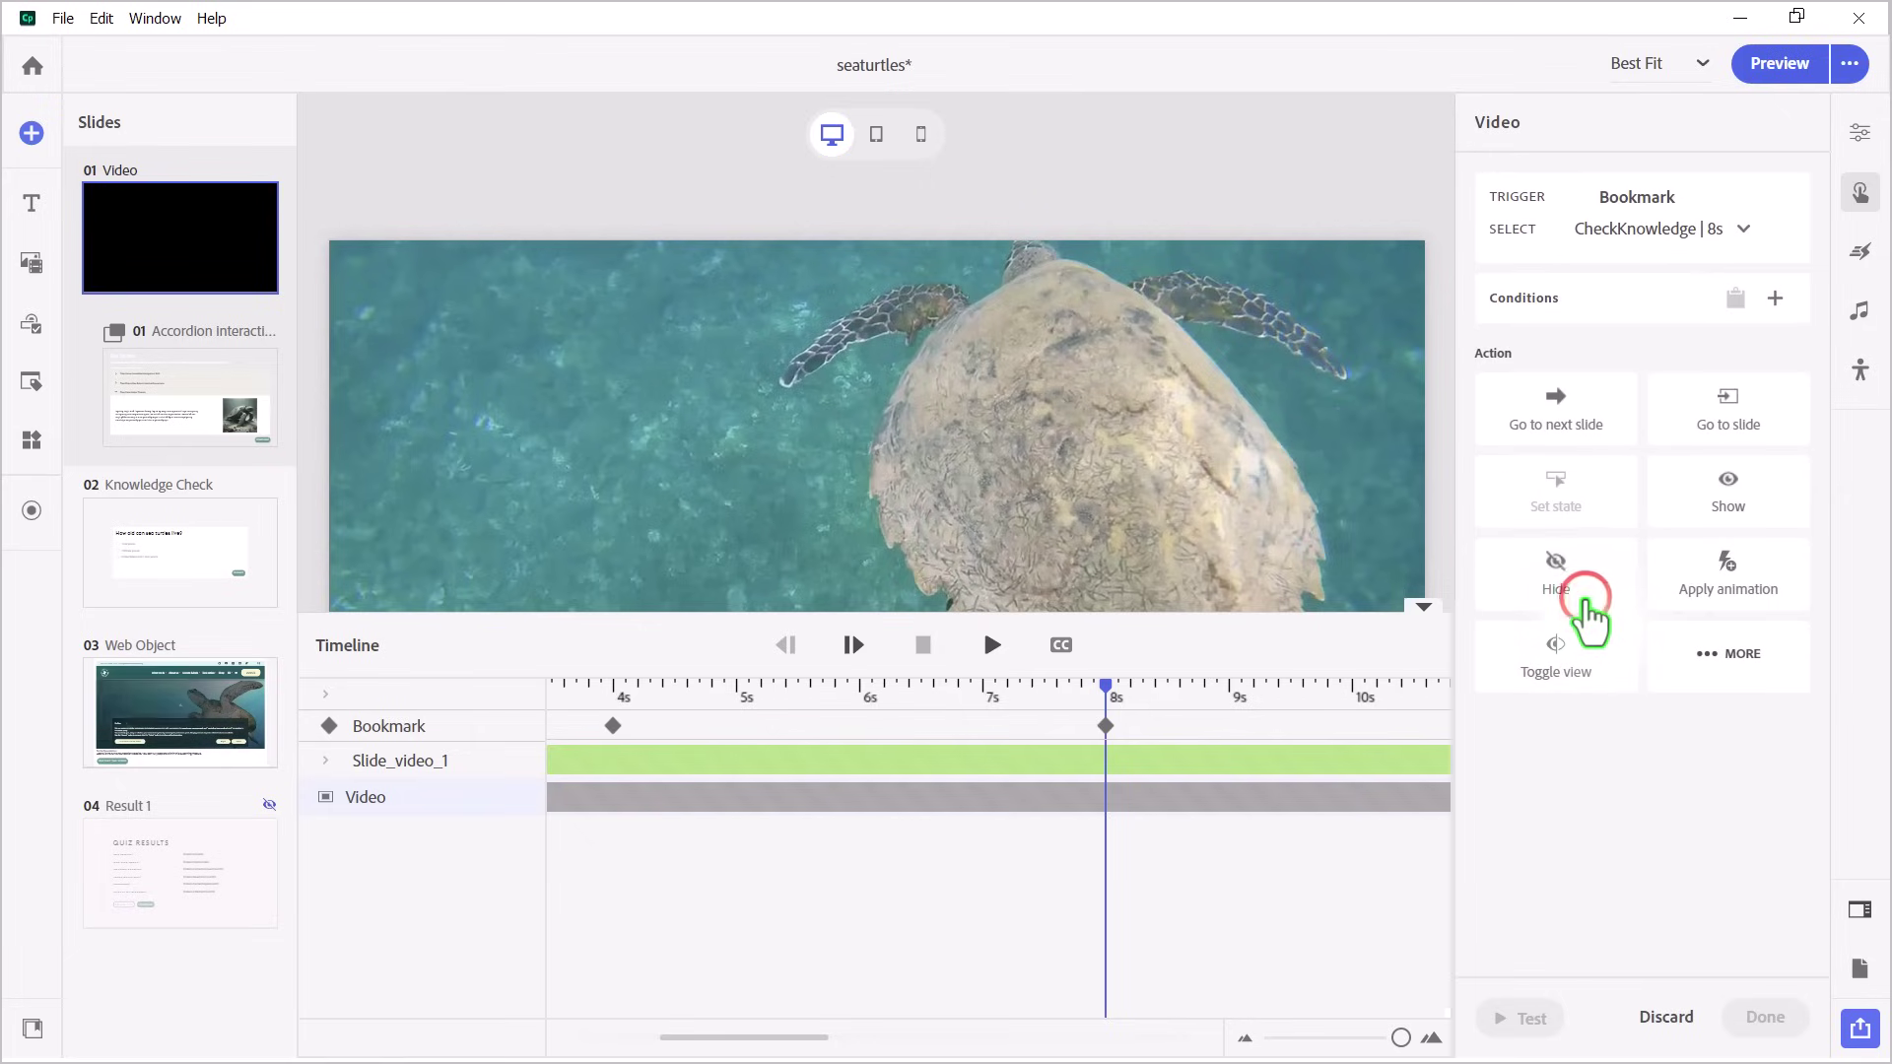
click(1727, 656)
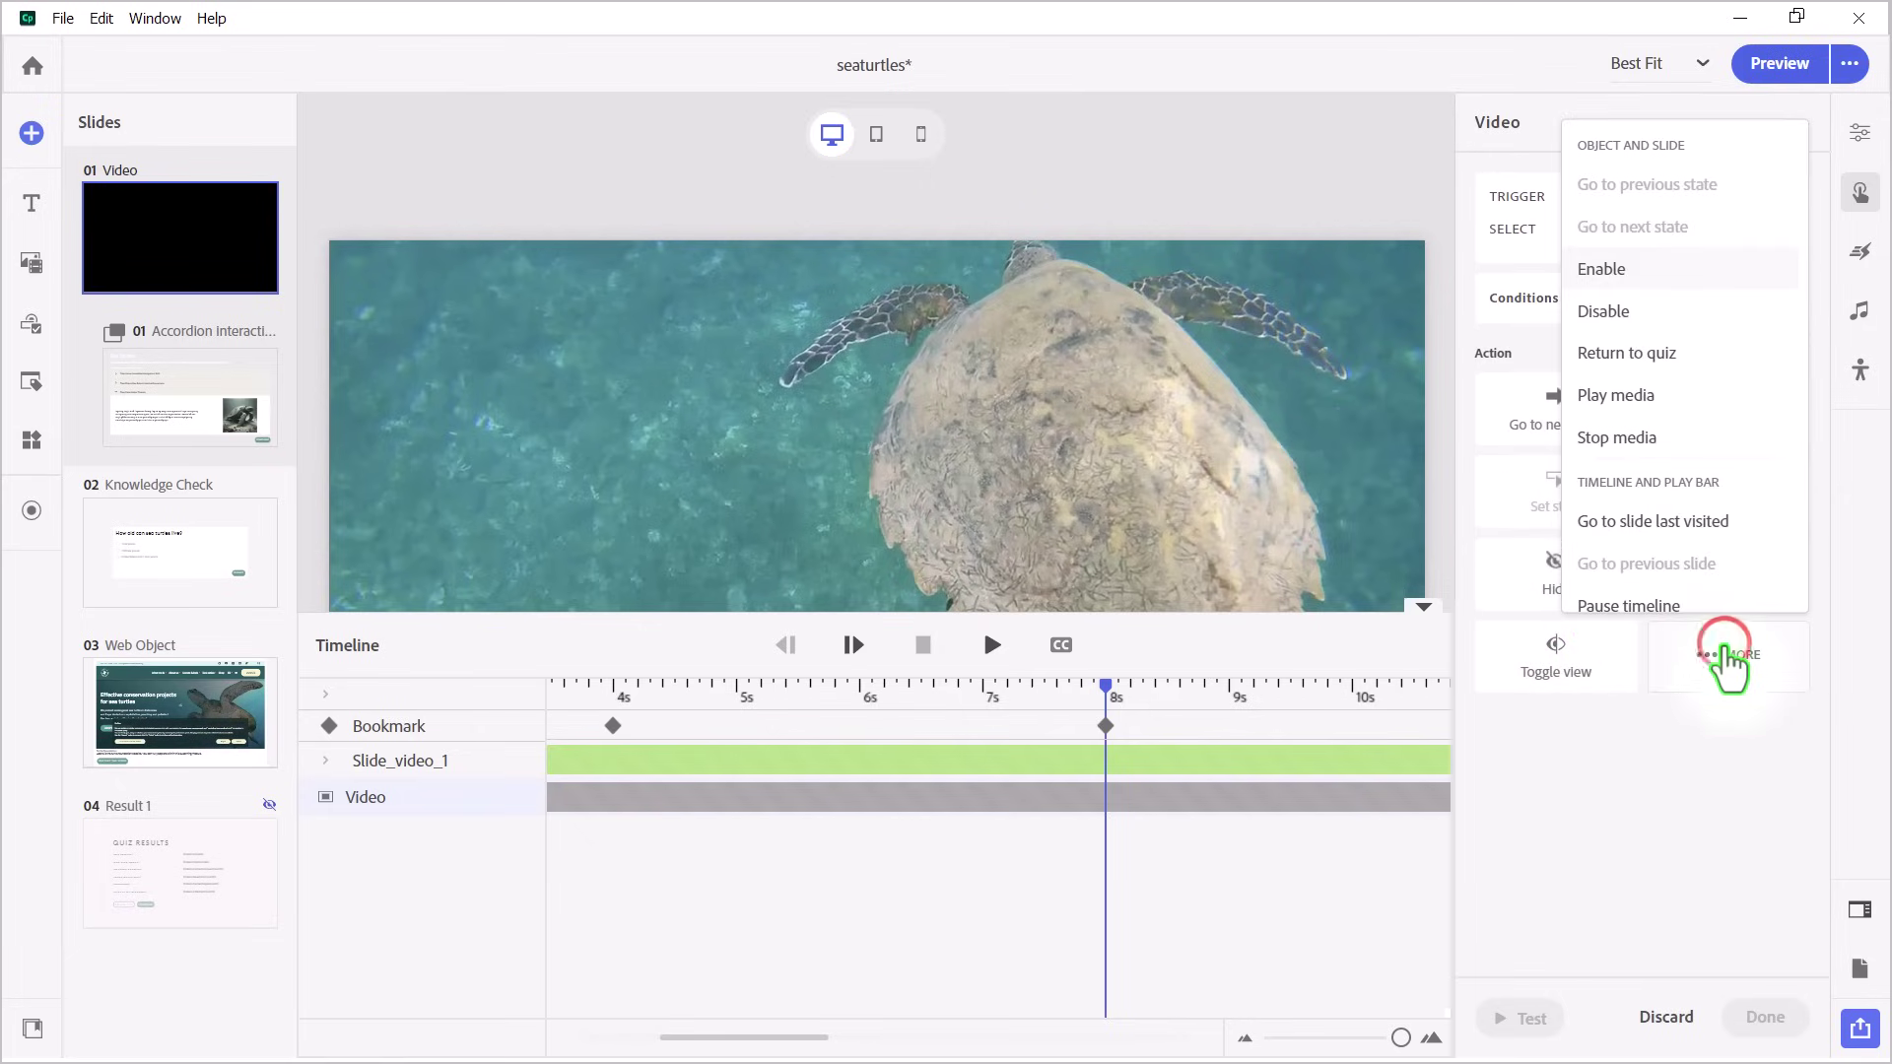
scroll(1715, 520, down, 3)
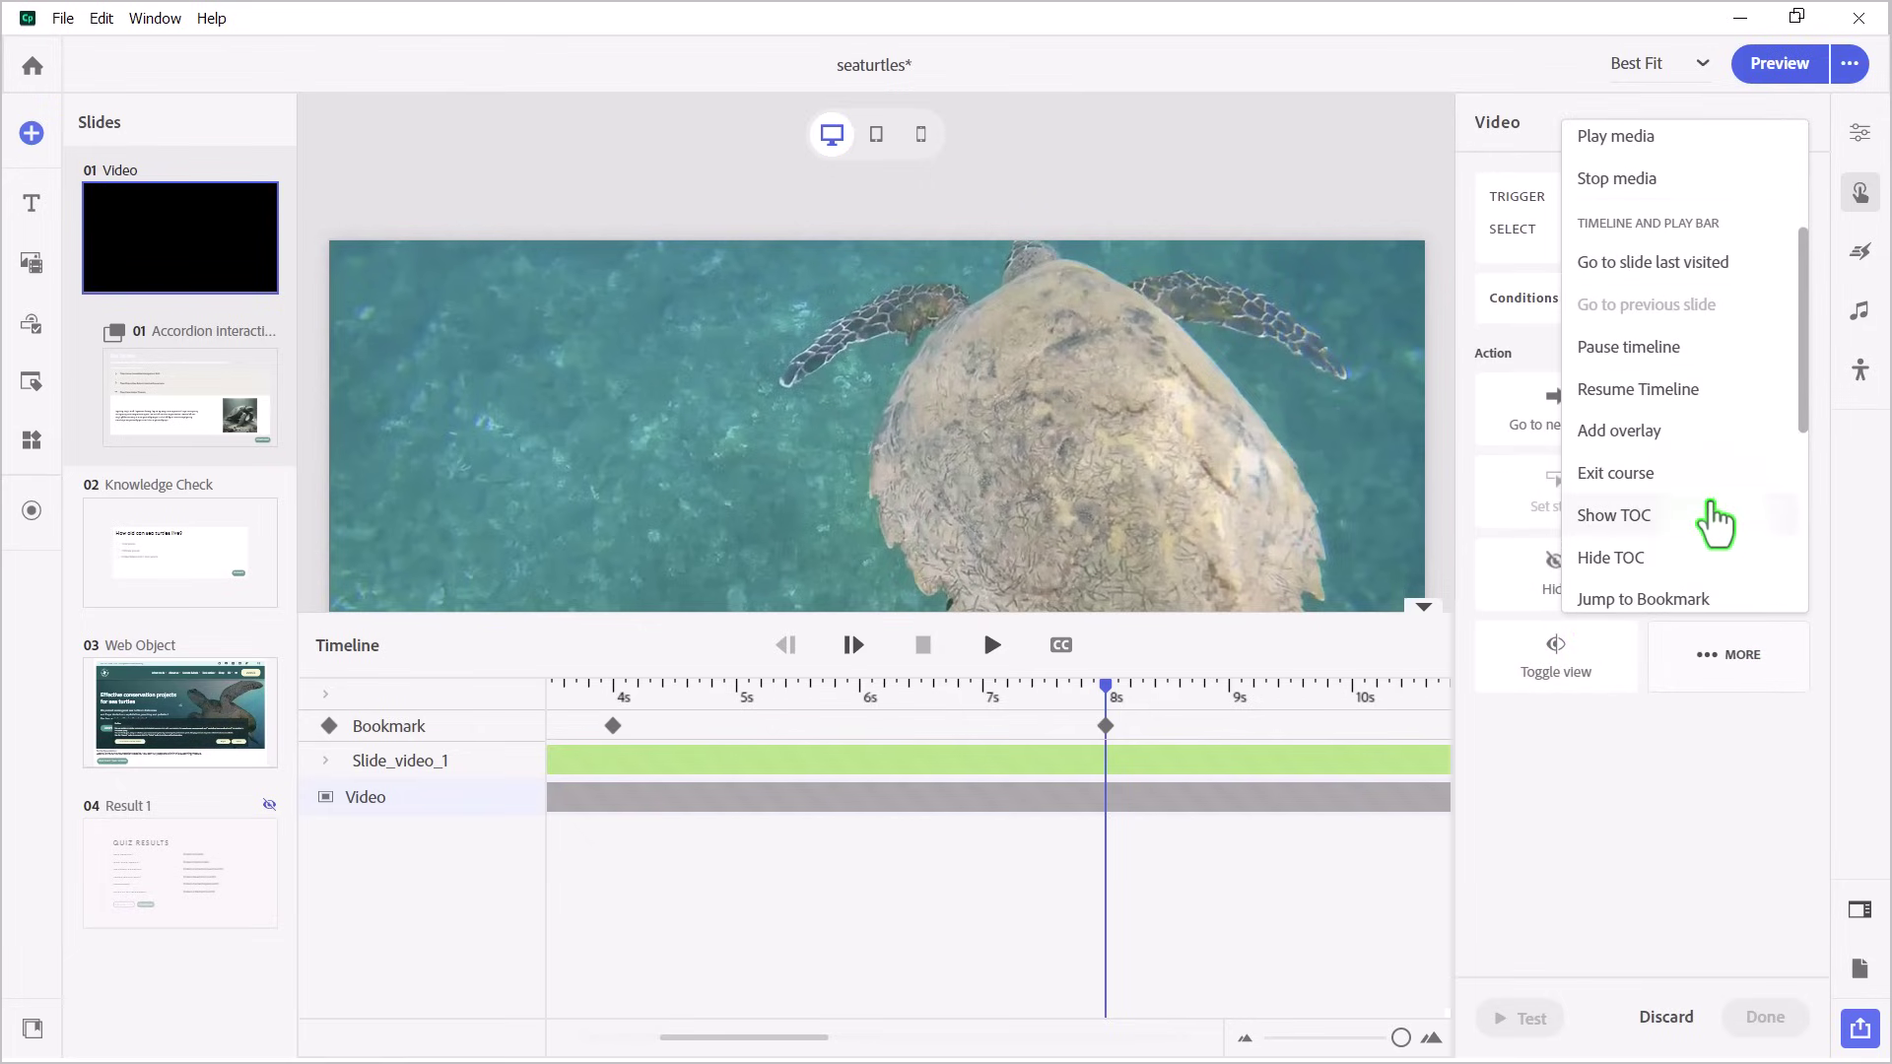
click(1636, 433)
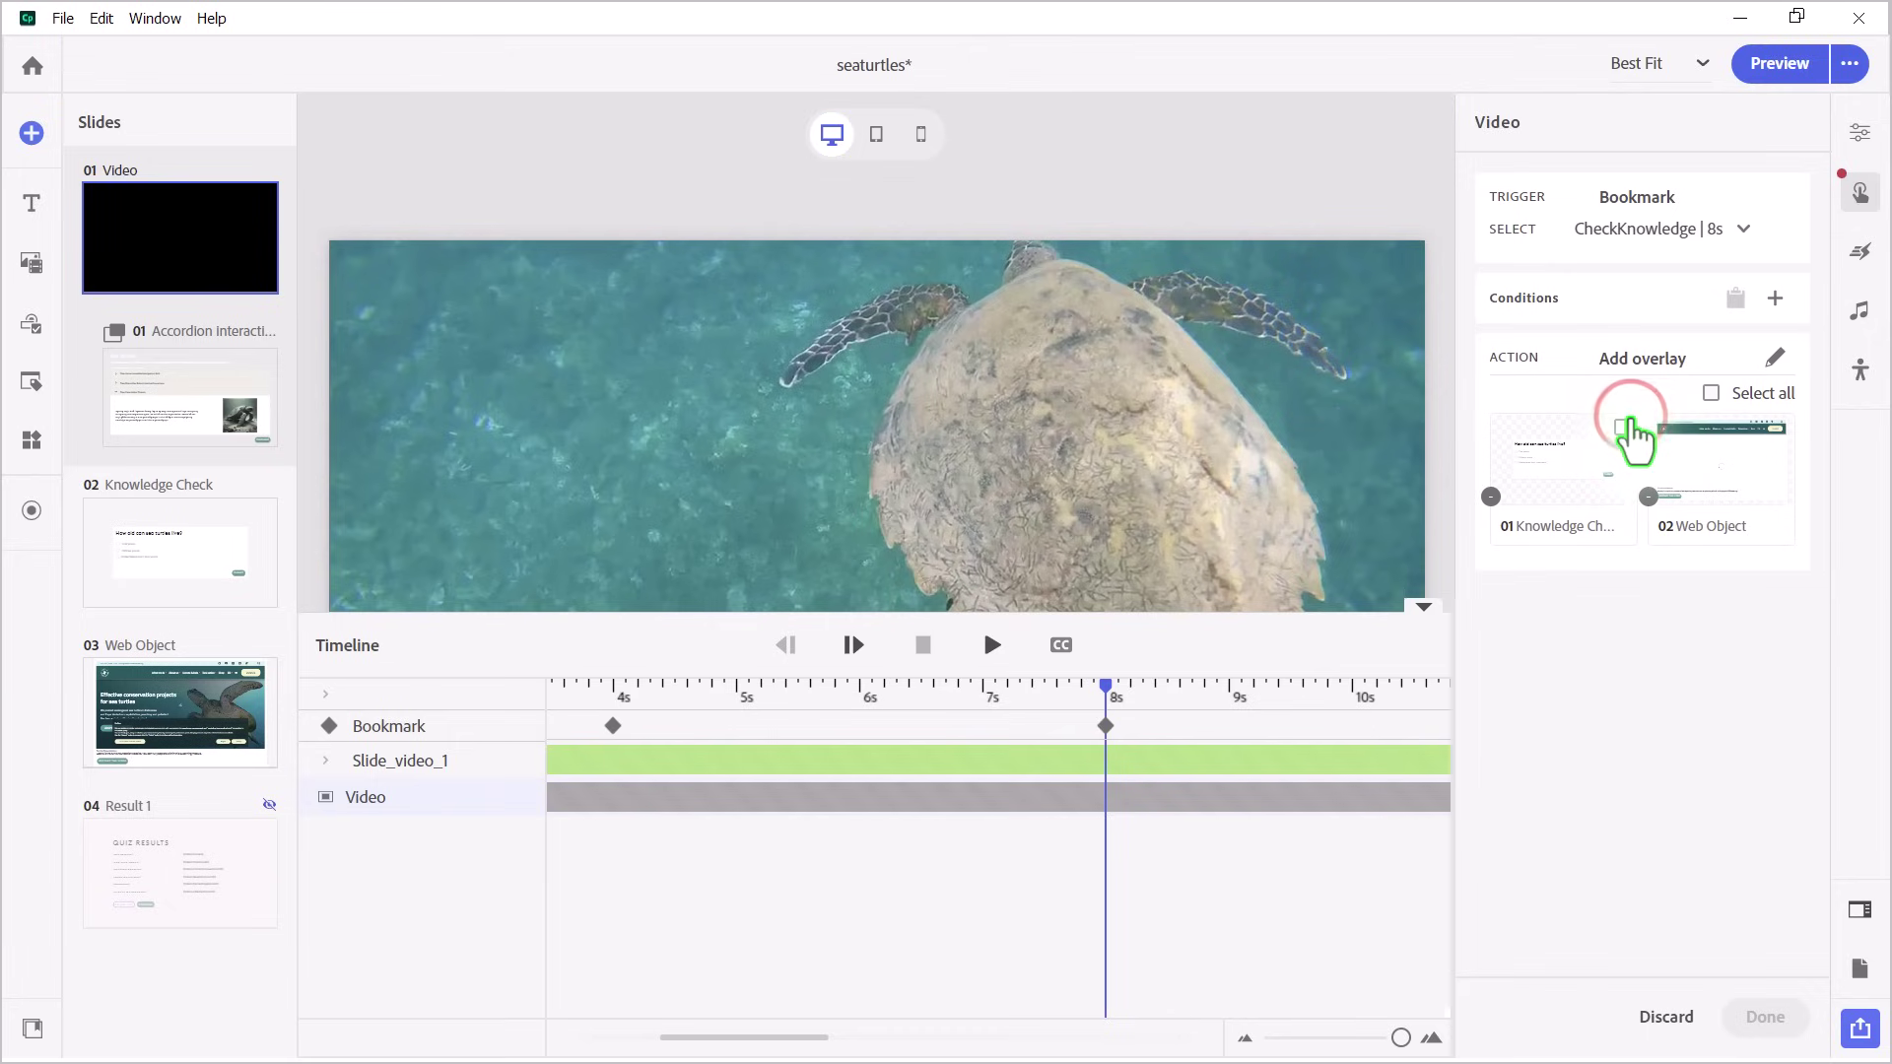
click(1551, 483)
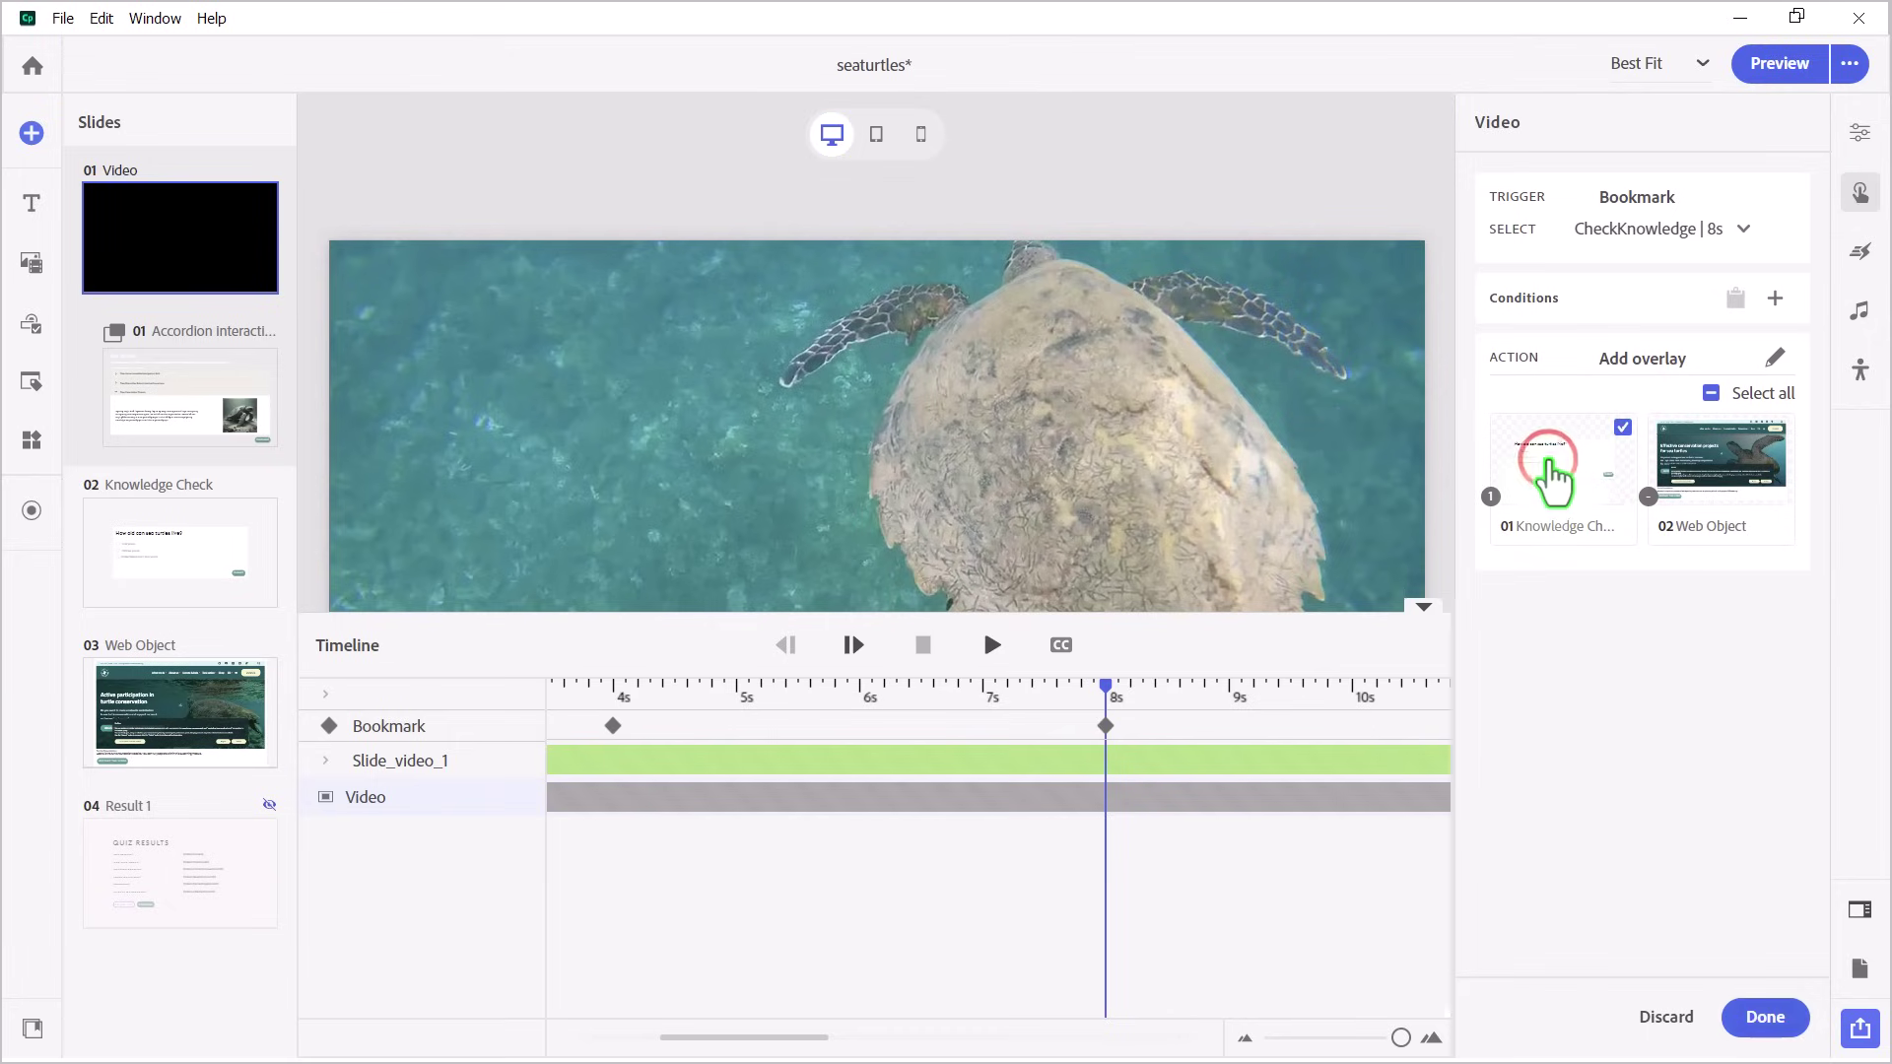
click(1764, 1017)
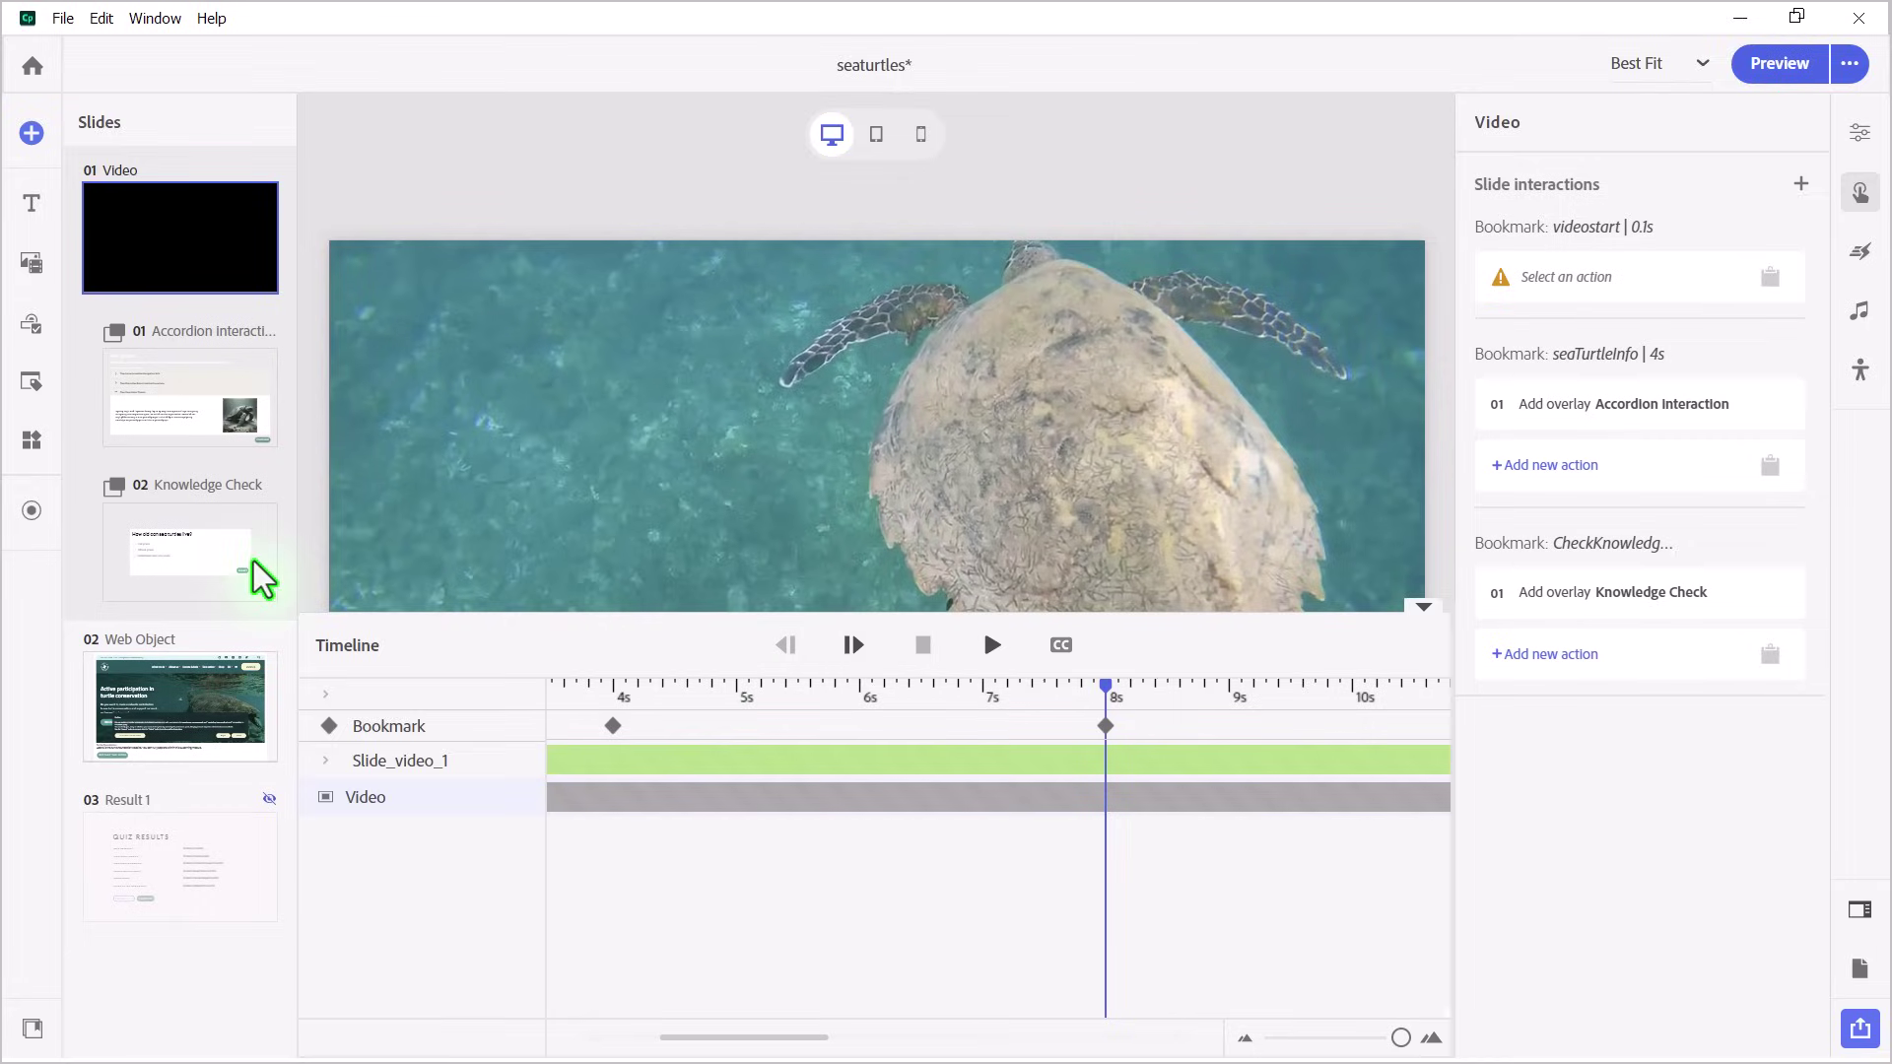
click(202, 552)
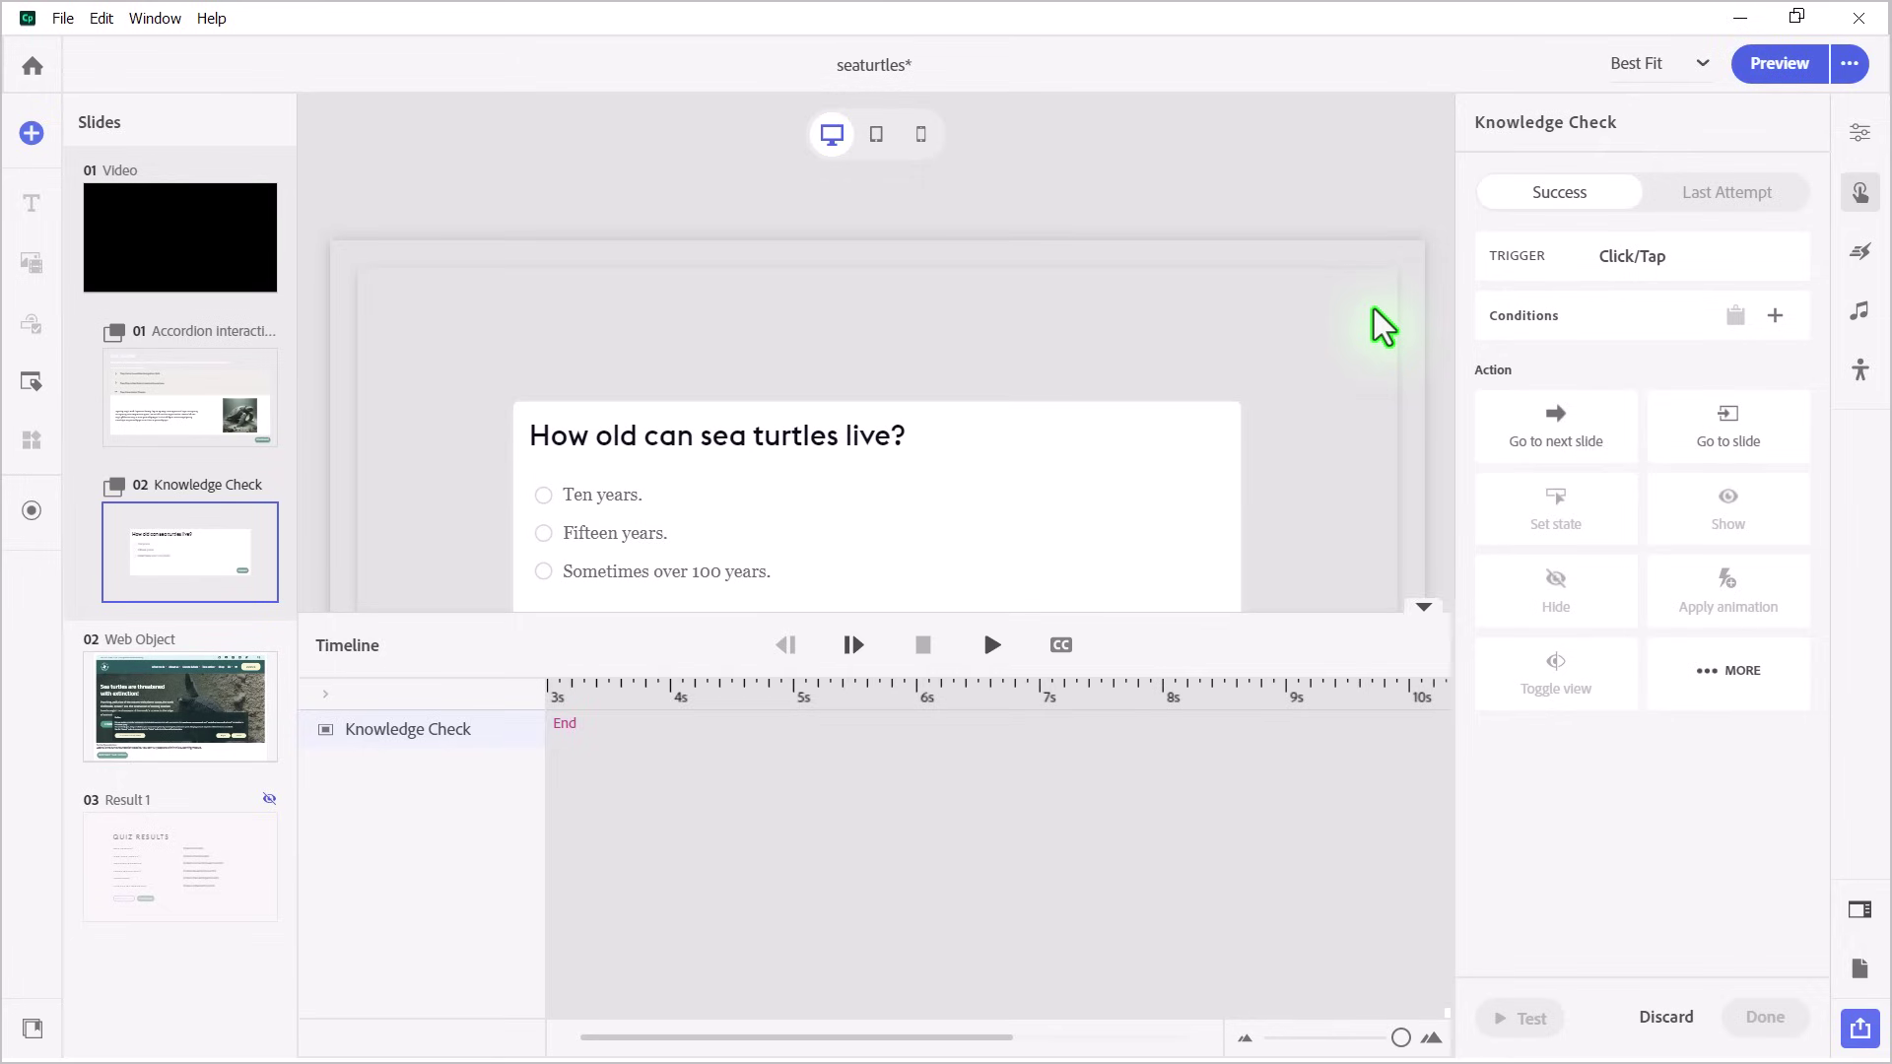
click(1323, 353)
click(1843, 136)
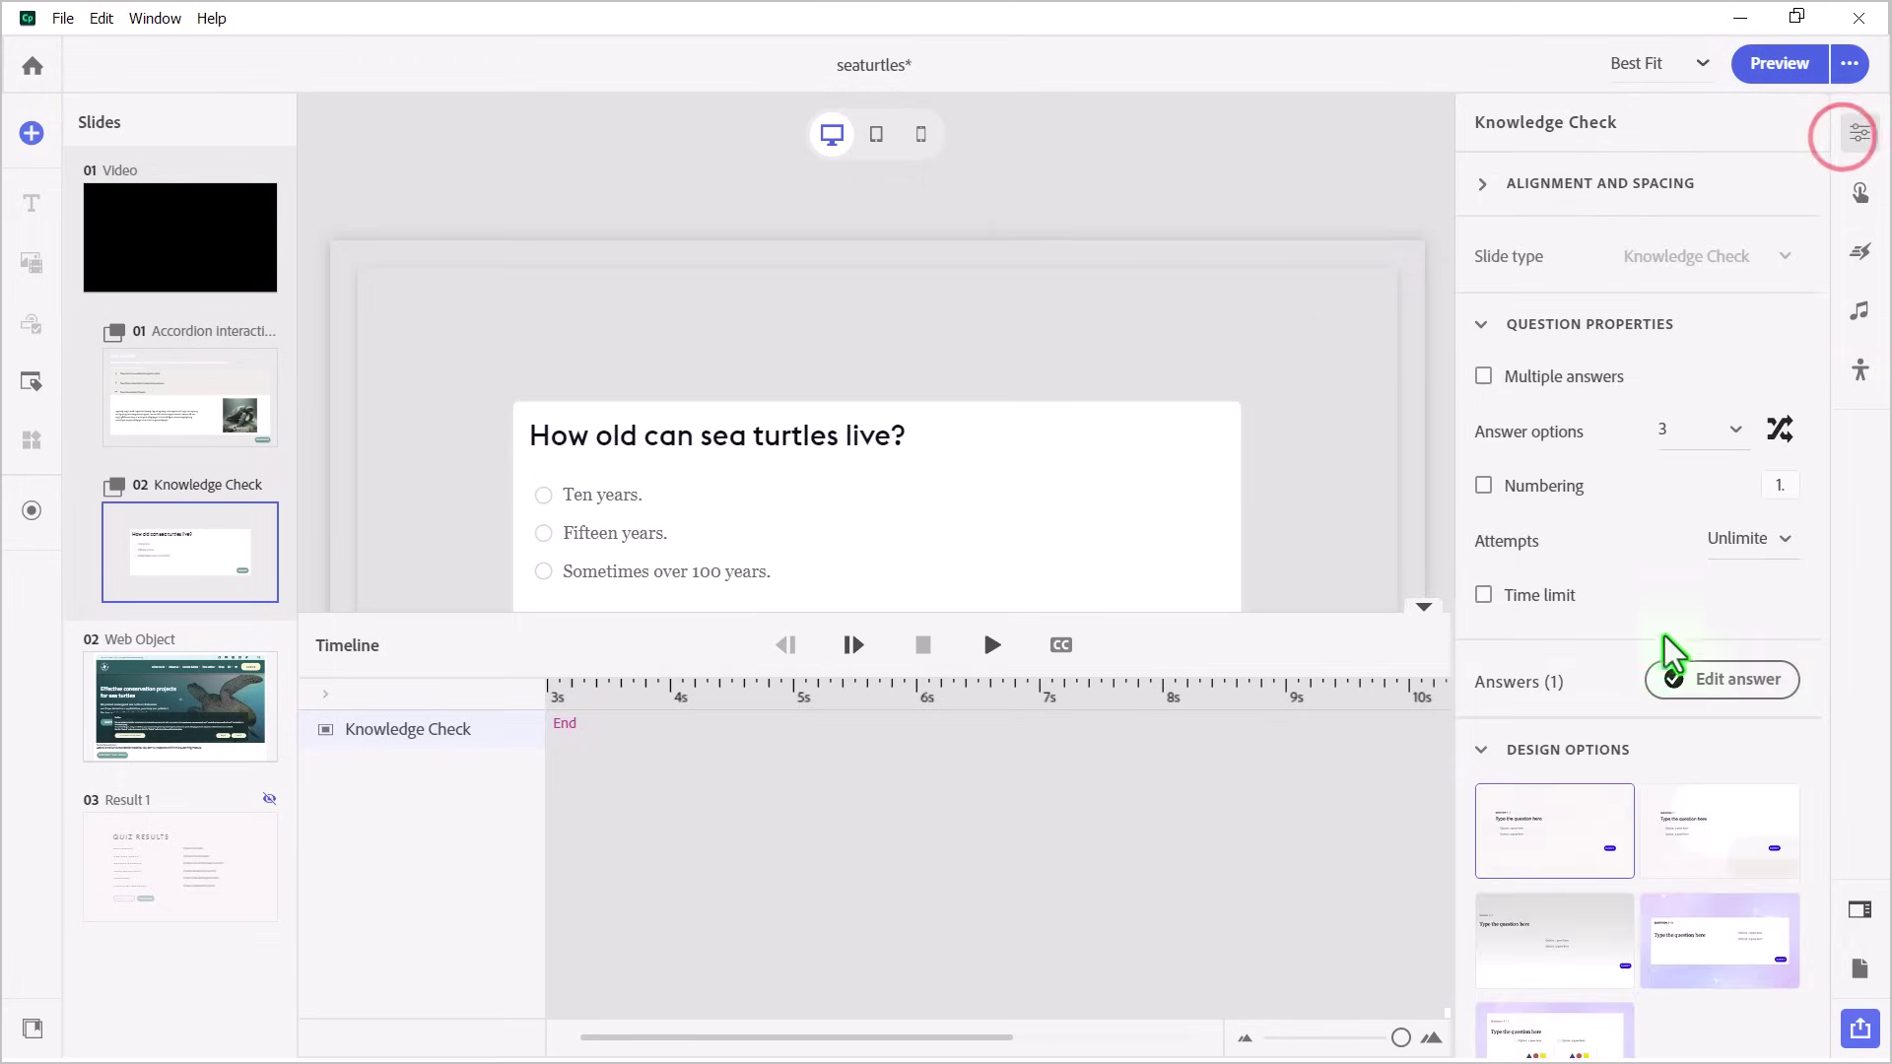
scroll(1630, 676, down, 5)
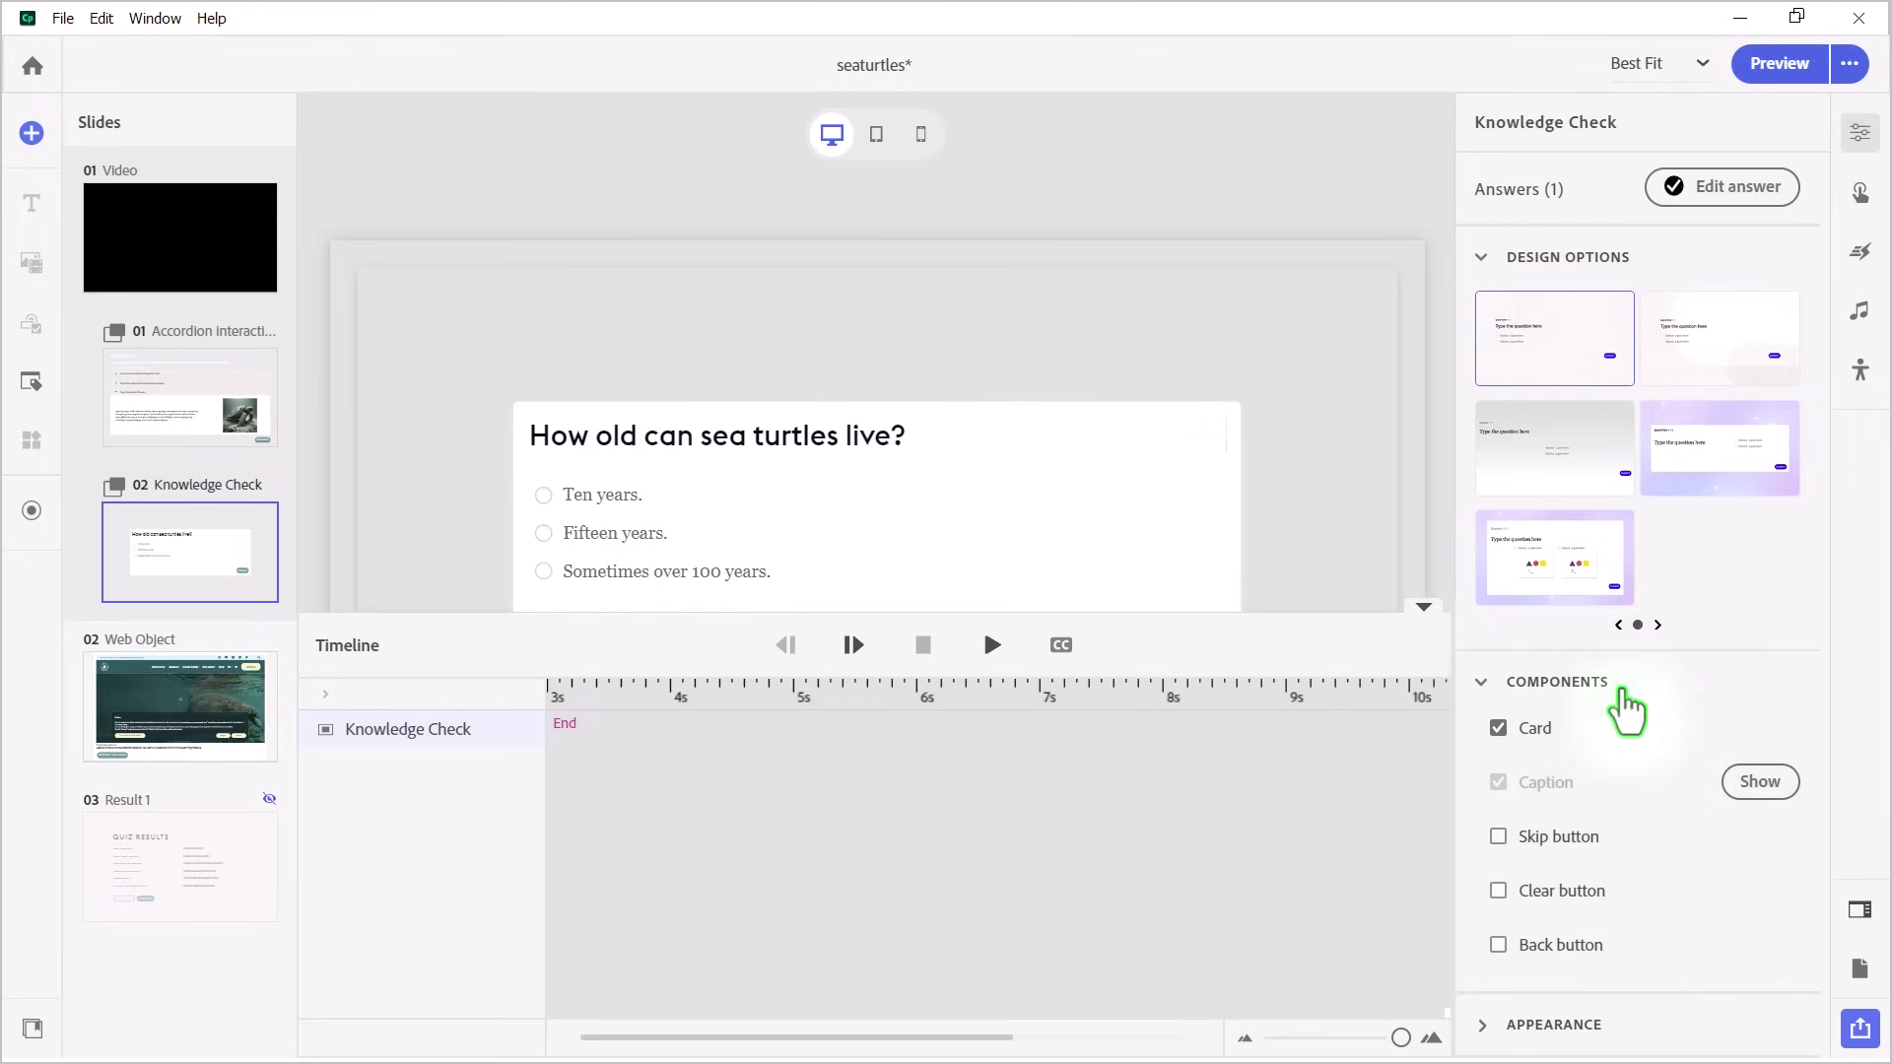
scroll(1627, 710, down, 1)
click(1481, 961)
scroll(1744, 900, down, 1)
click(1787, 905)
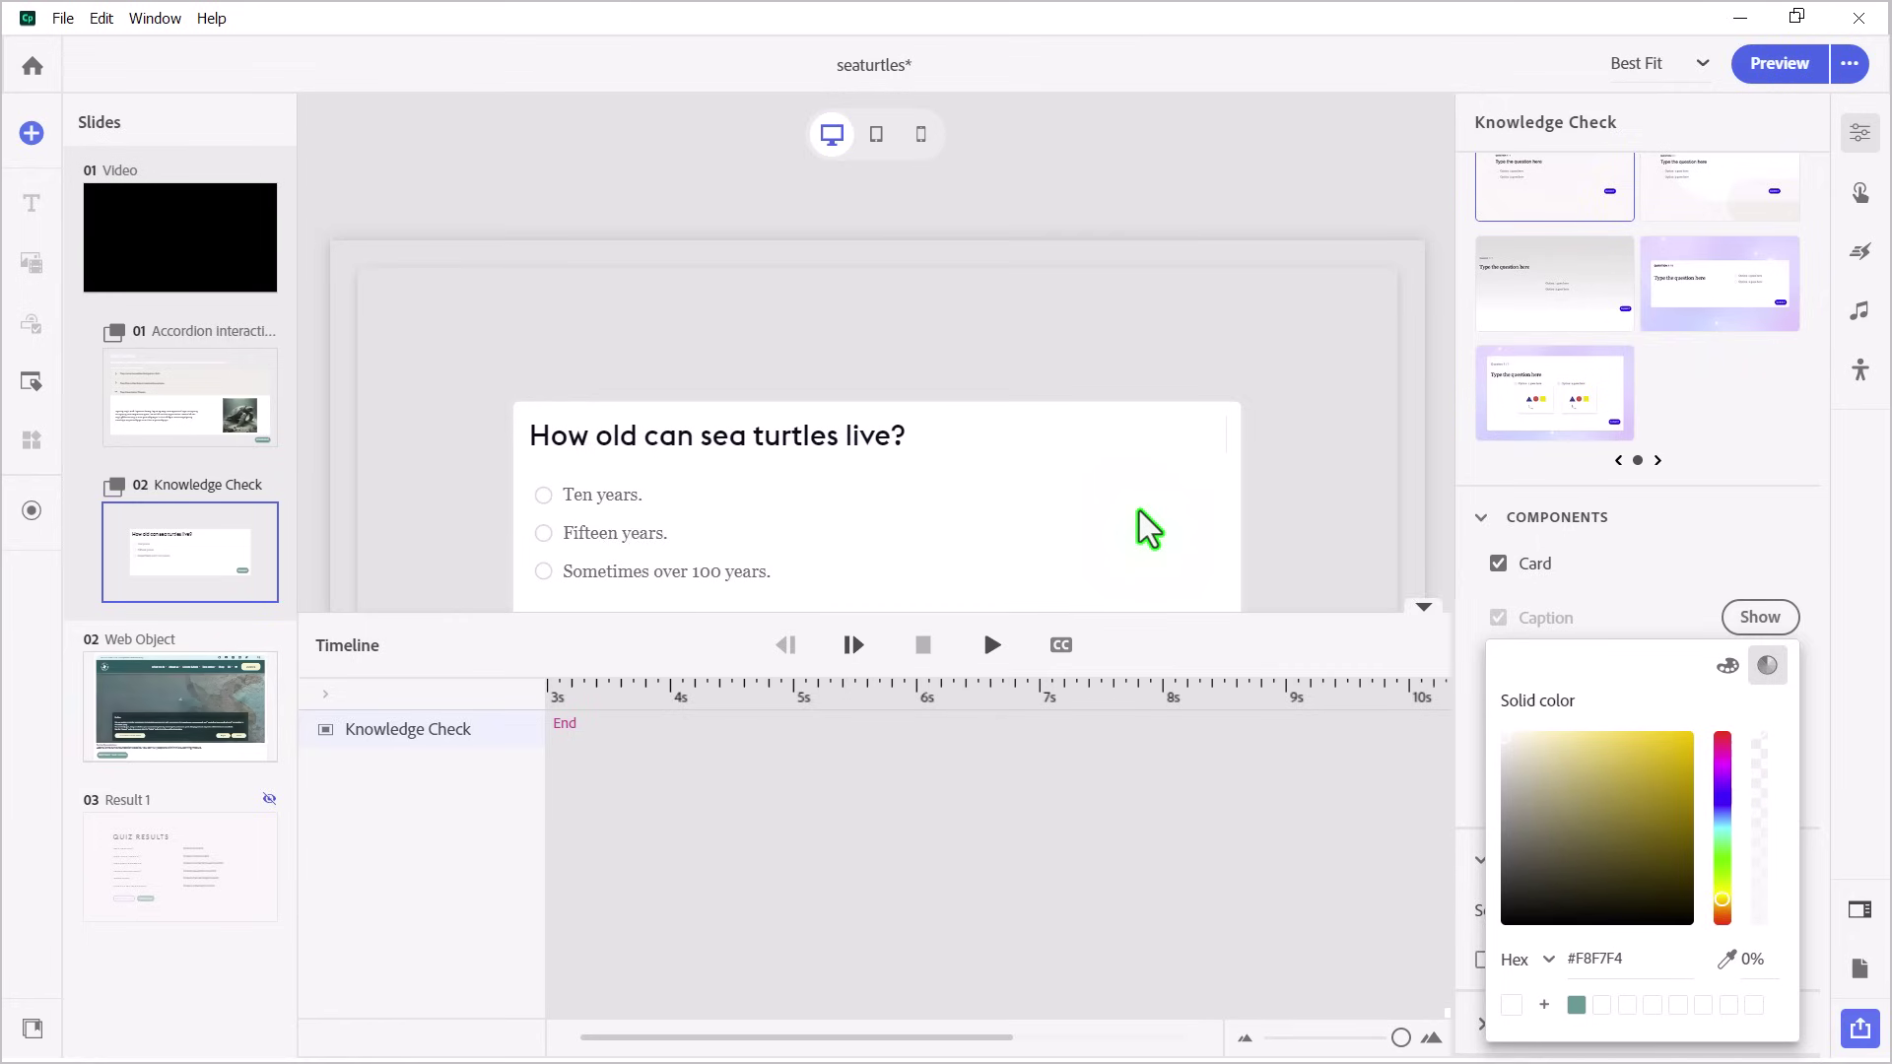
click(174, 220)
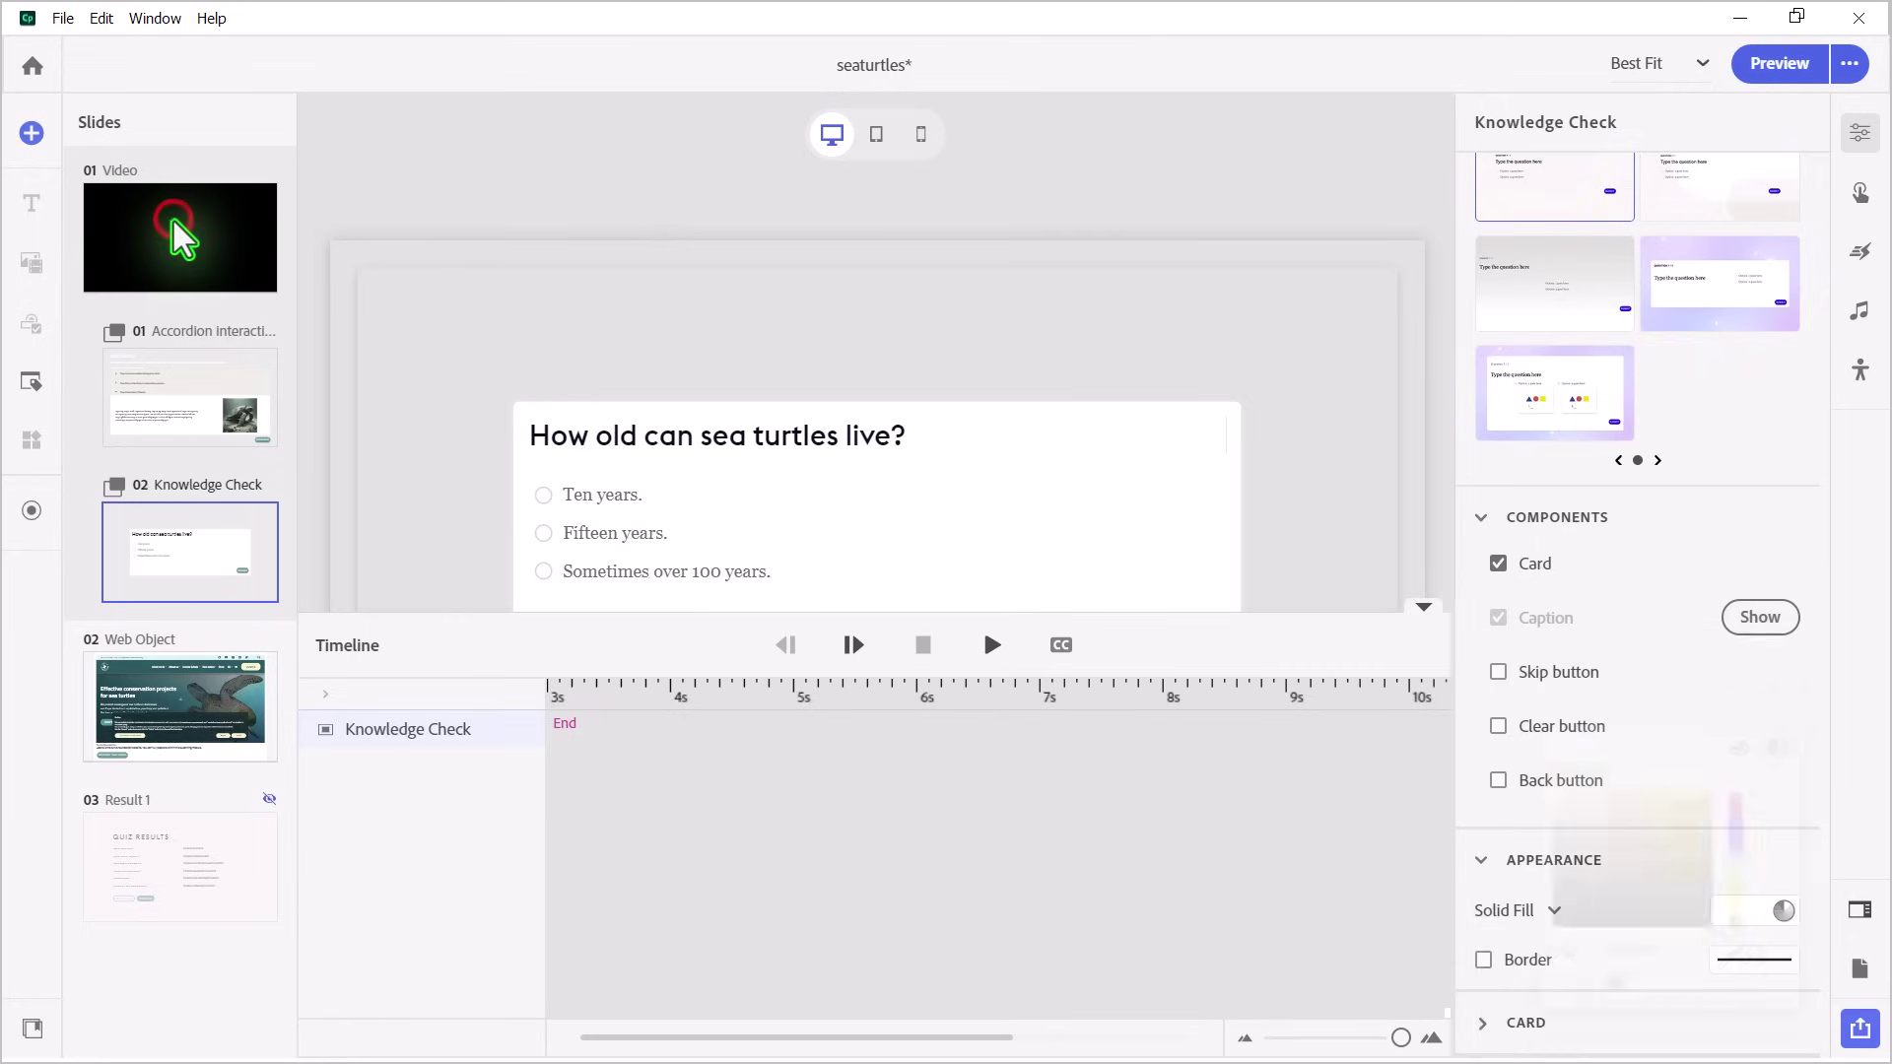
On the Video slide, add a bookmark named web at 12 seconds
click(173, 221)
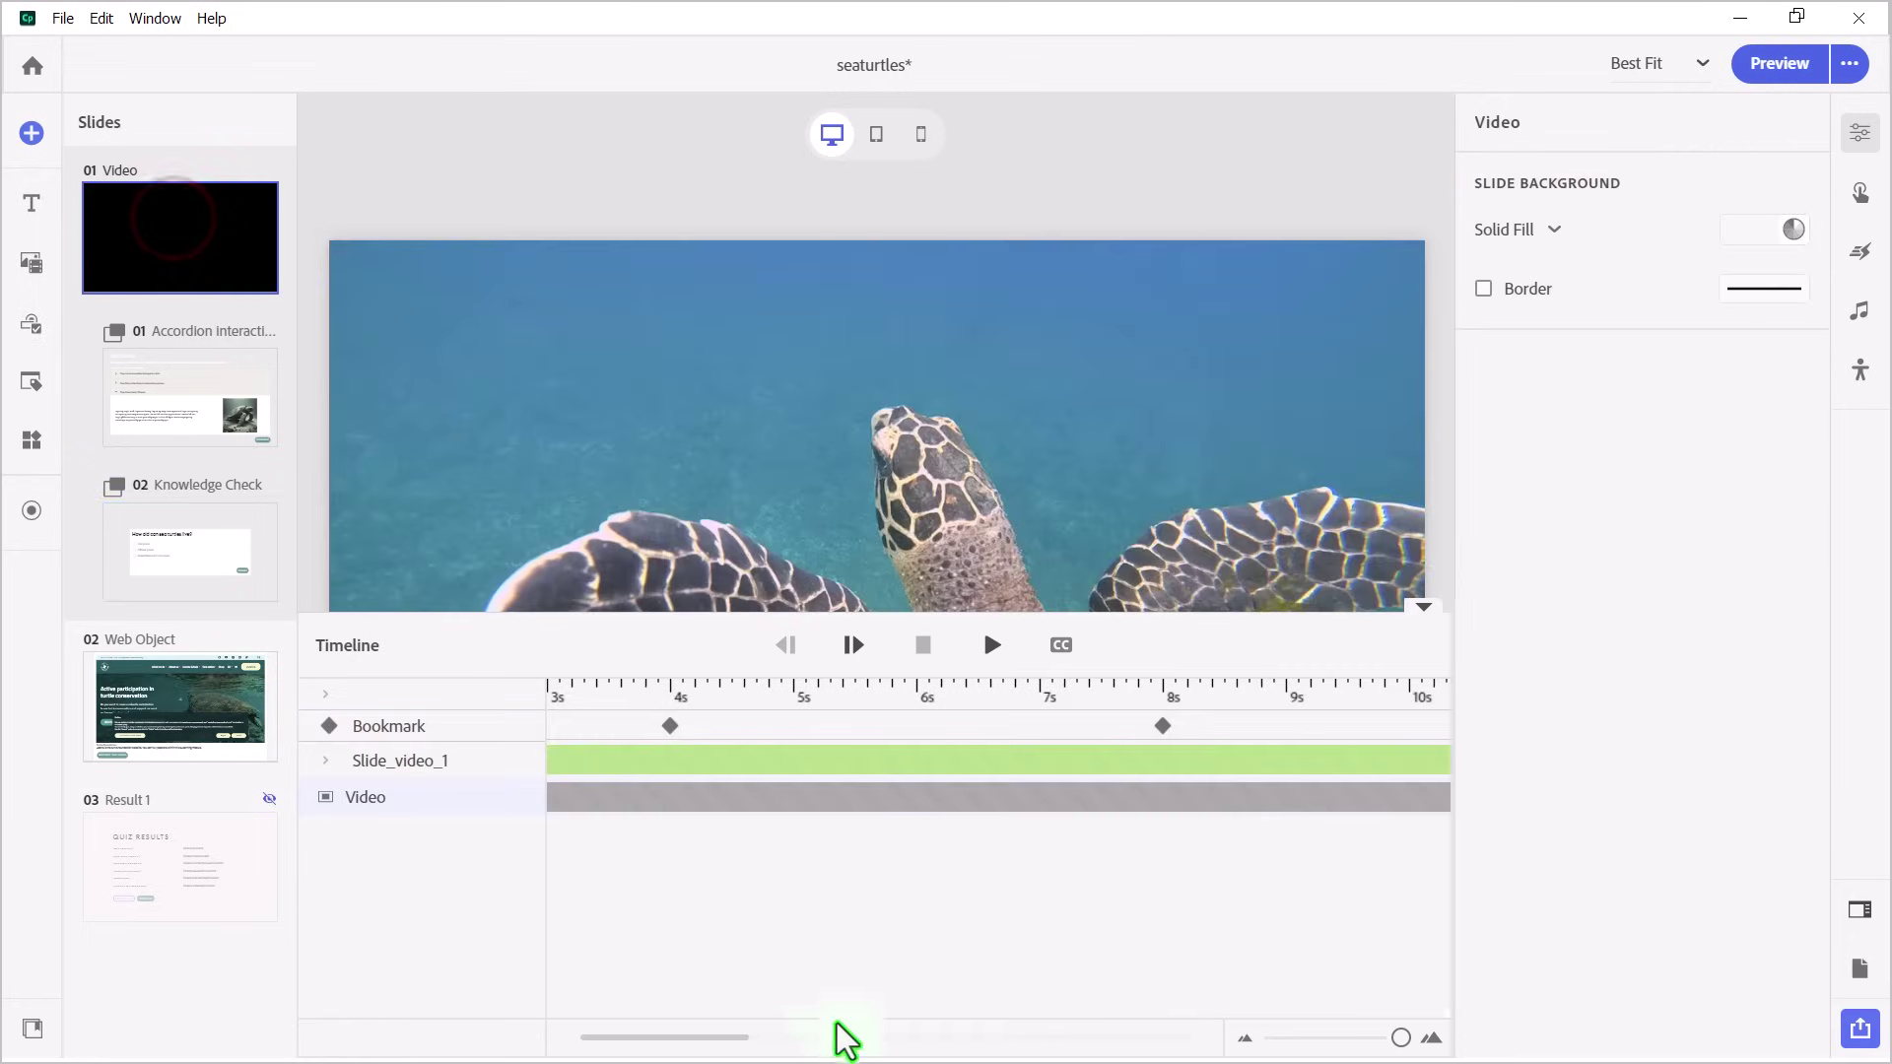
drag(726, 1037, 883, 1036)
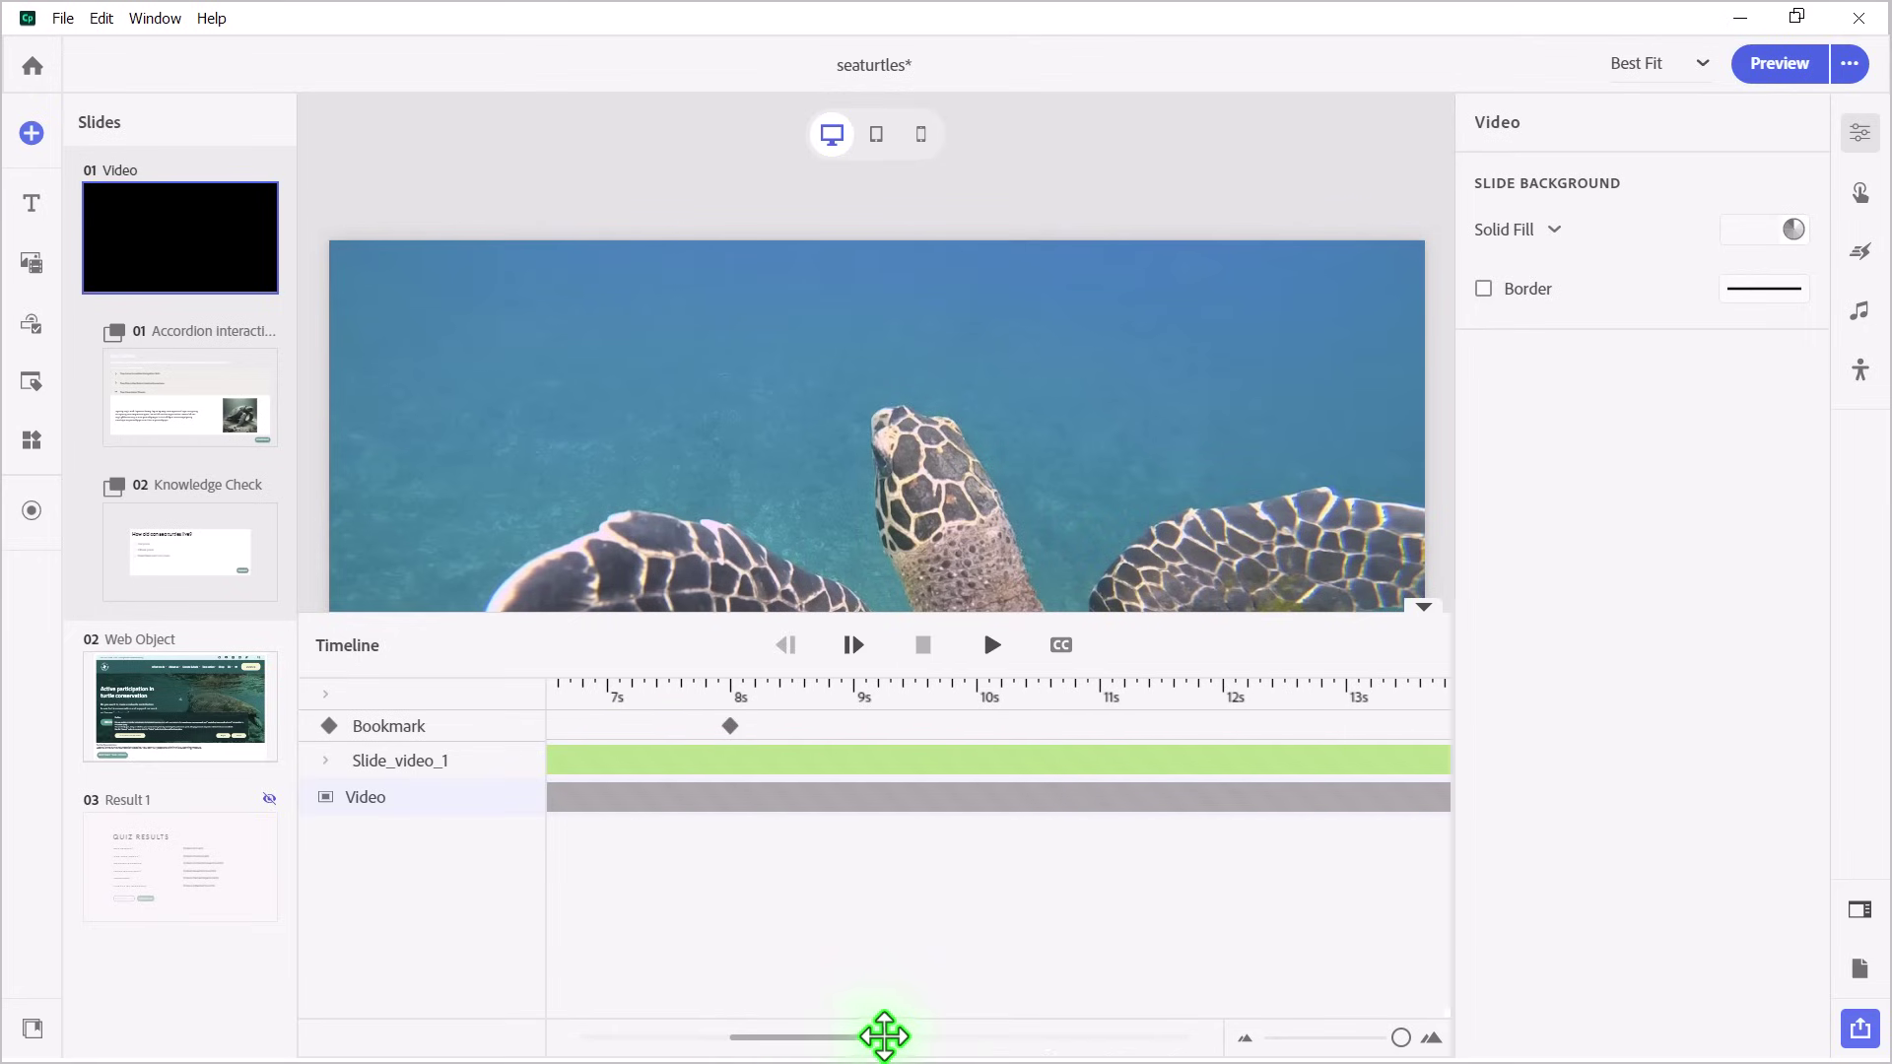
click(1226, 692)
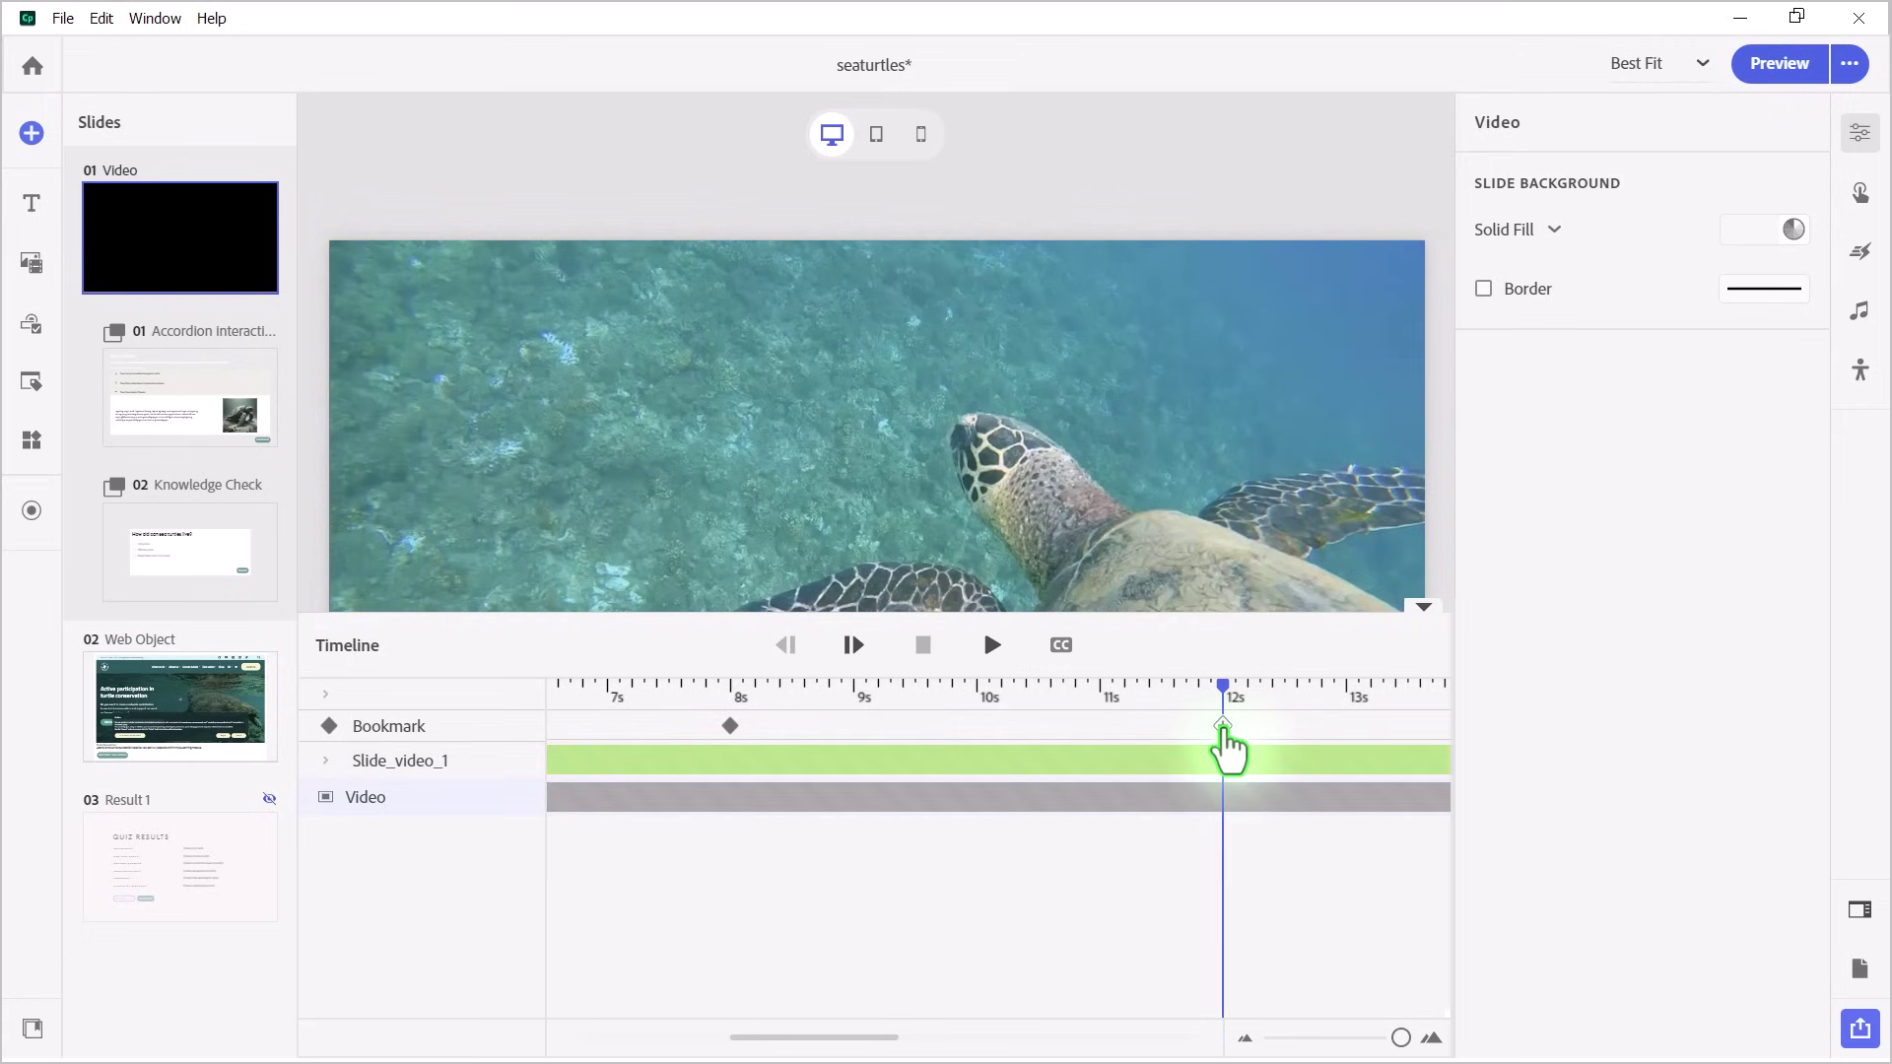
click(1223, 729)
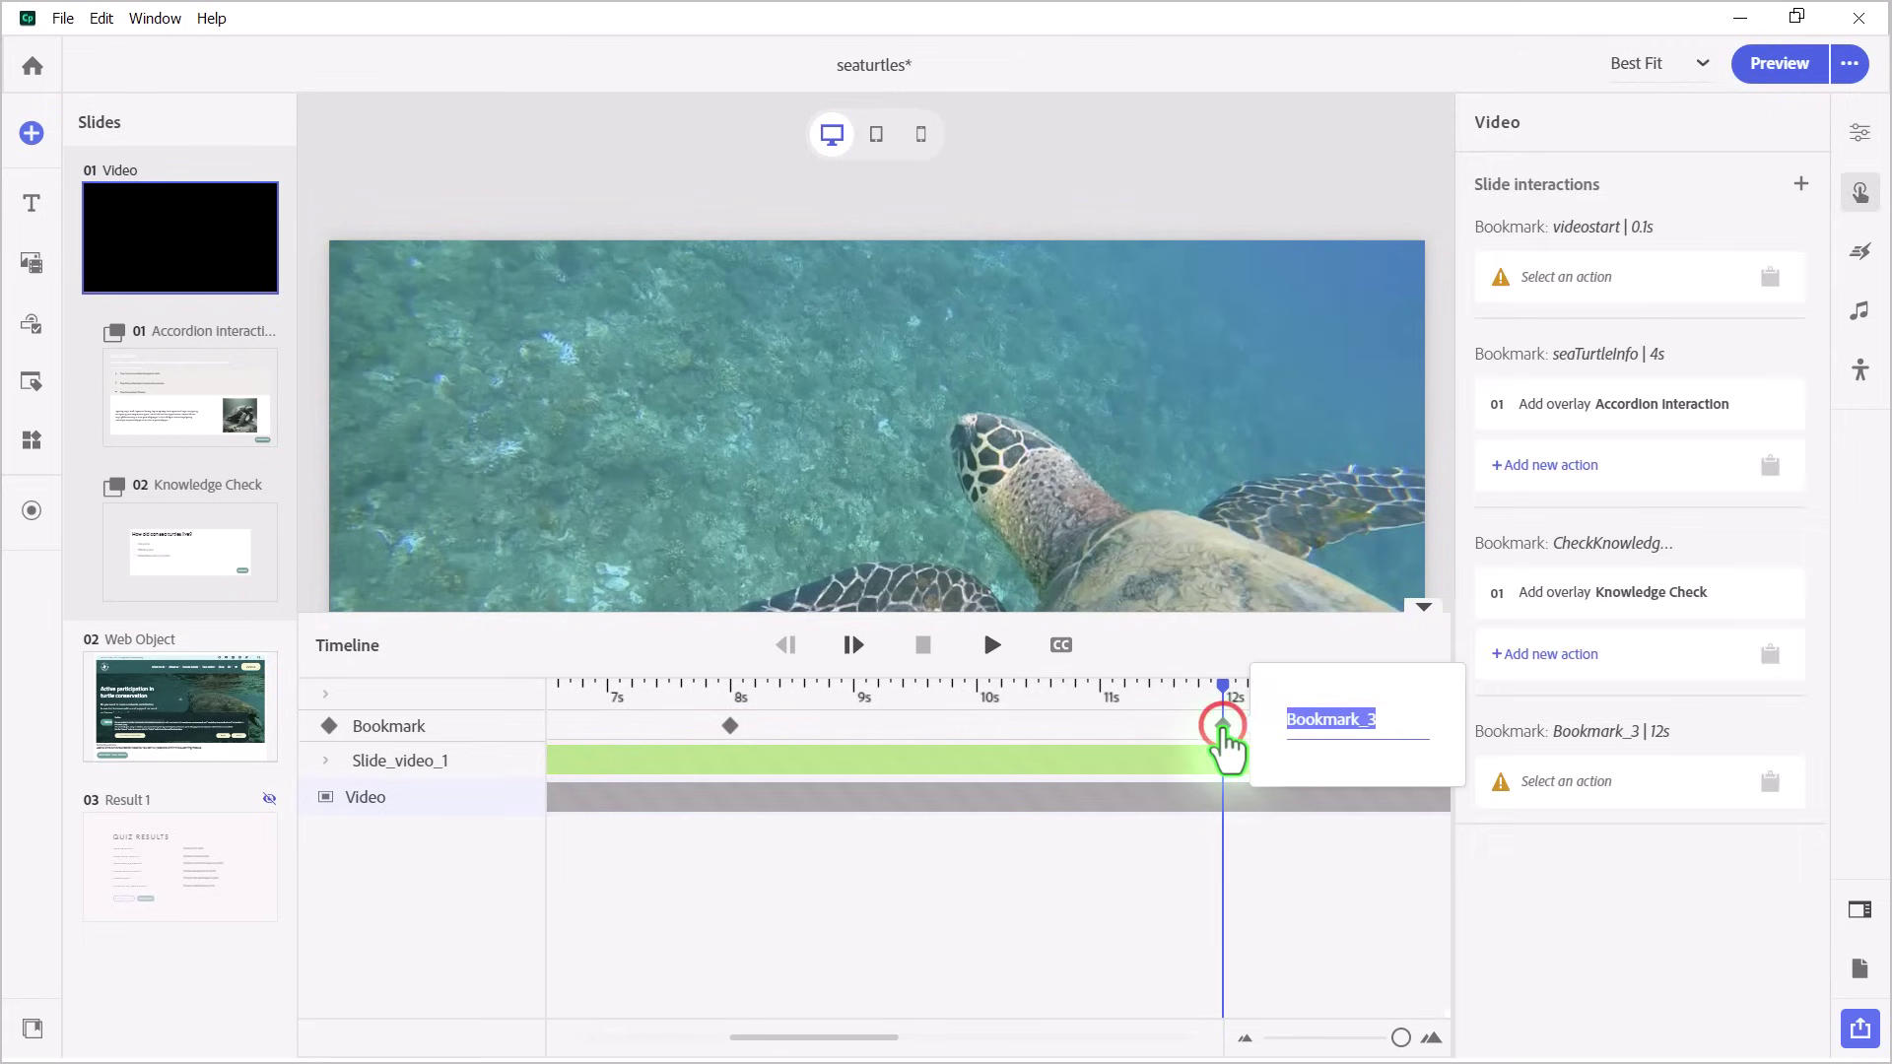
text(web)
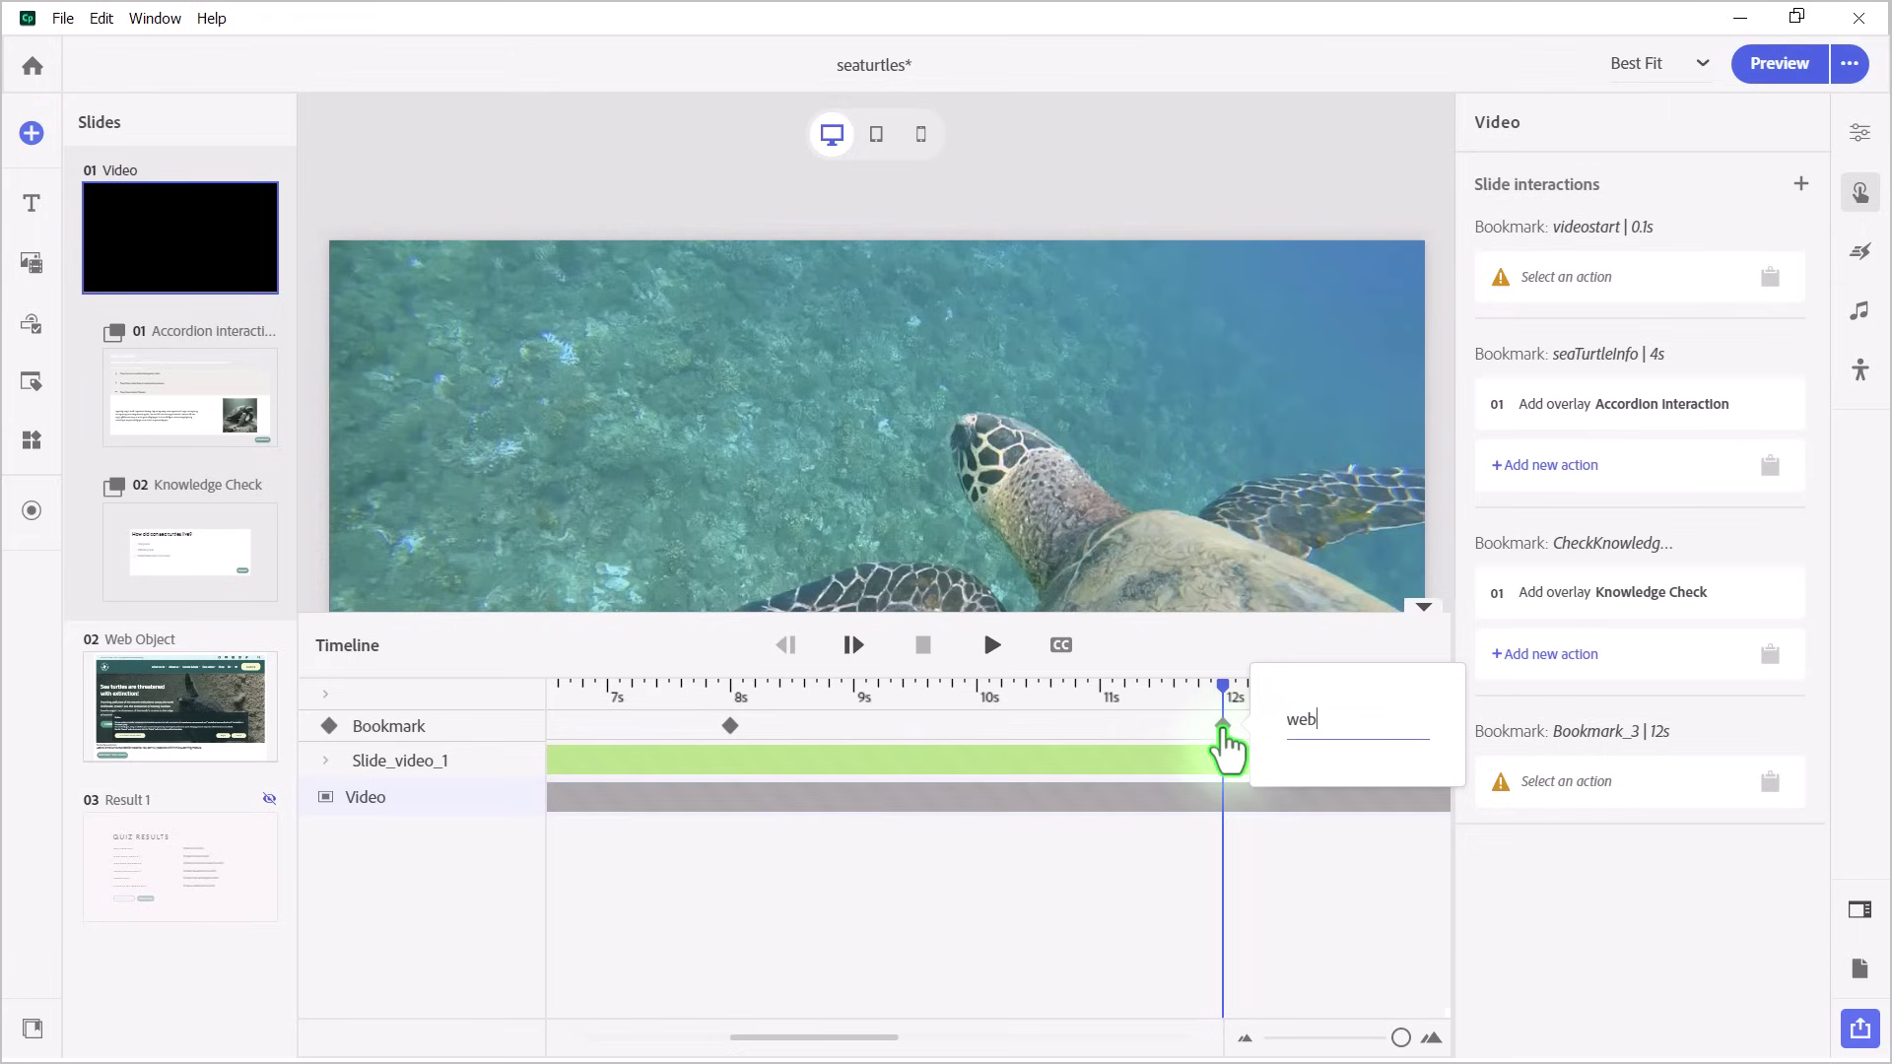
key(Return)
Set the web bookmark's action to Add overlay with the Web Object slide
click(1559, 783)
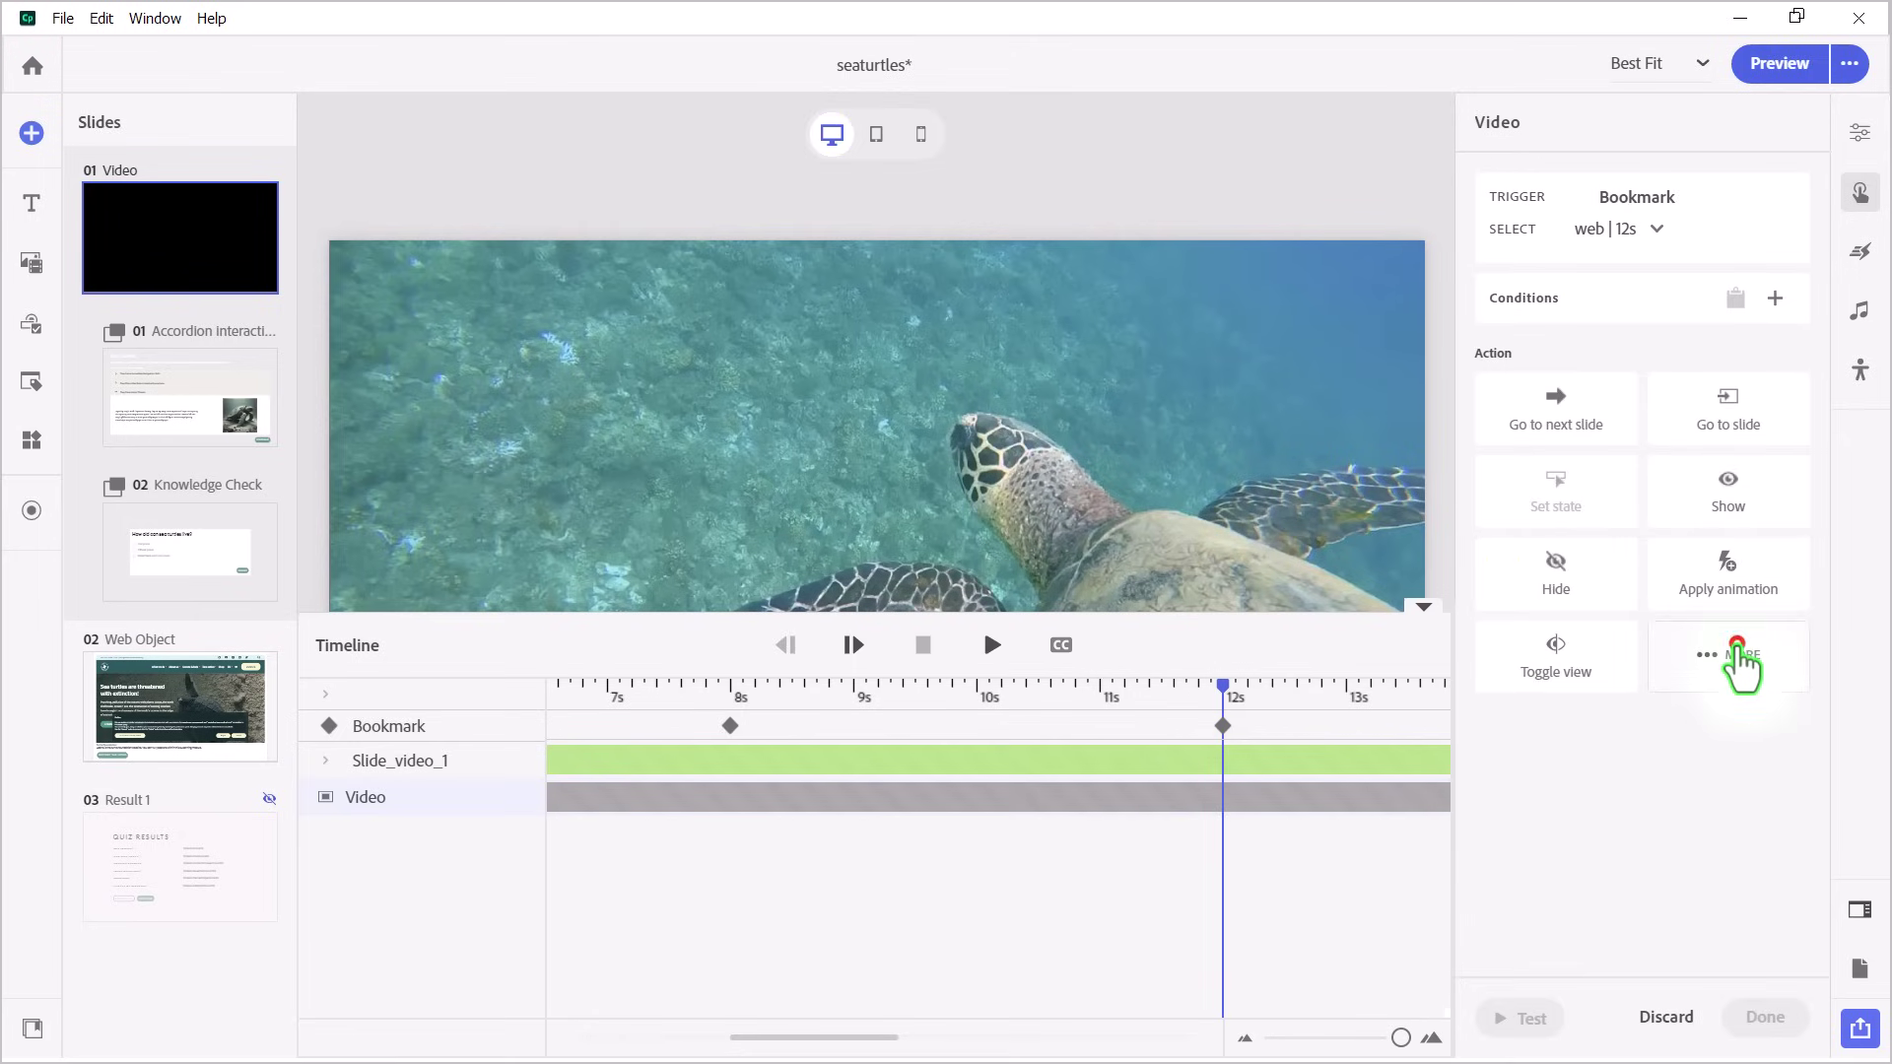
click(1736, 650)
scroll(1741, 527, down, 5)
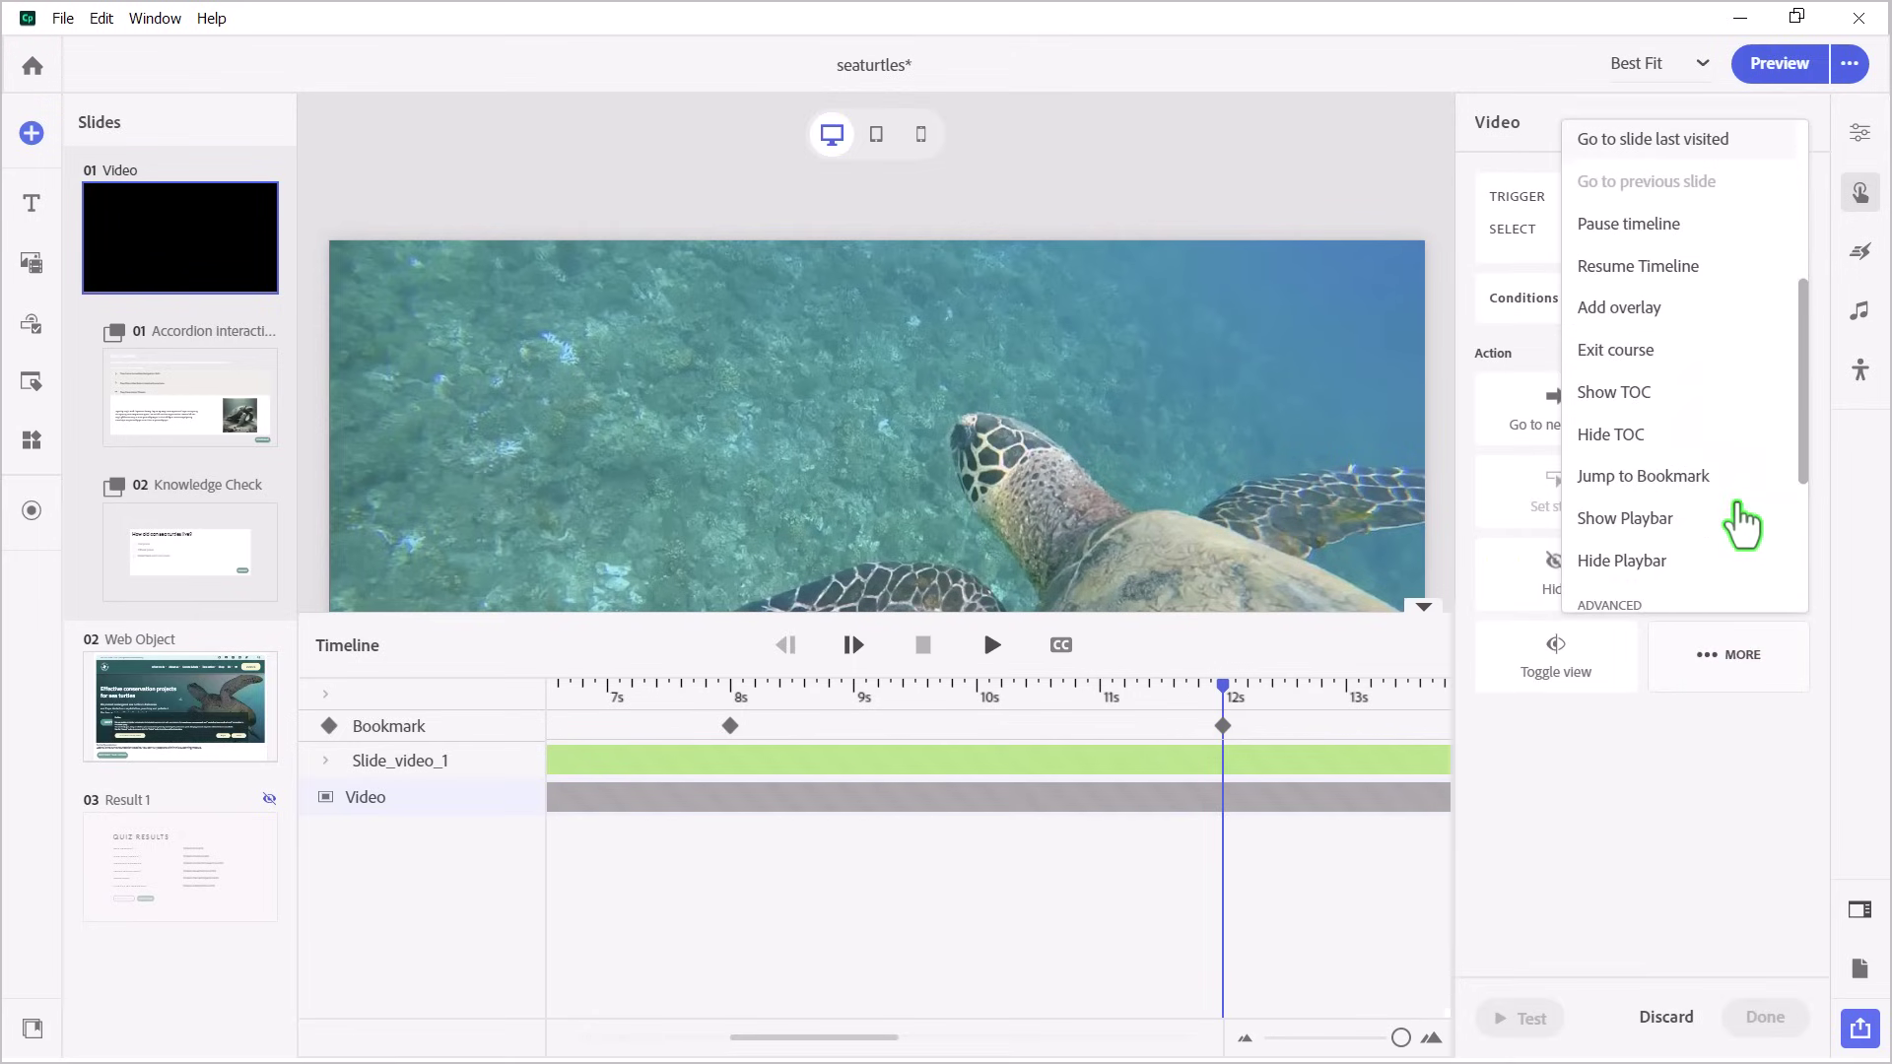
click(1621, 309)
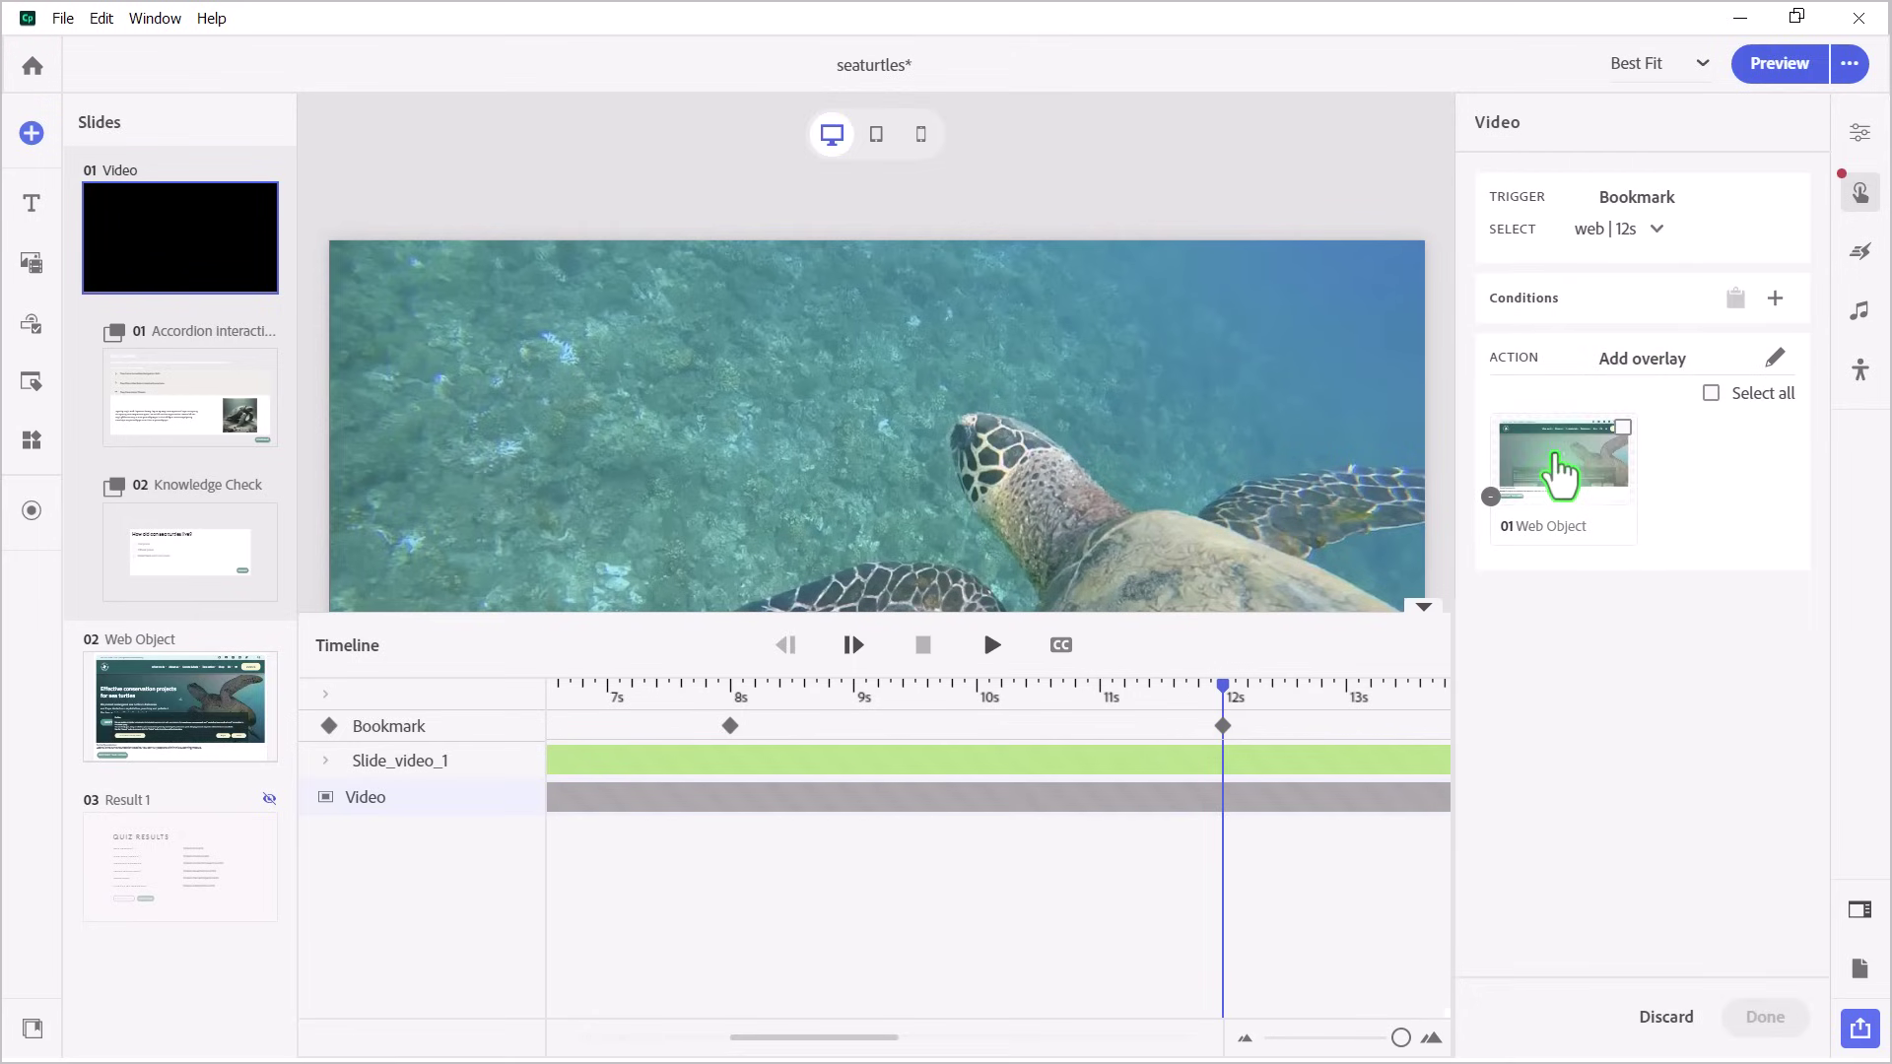
click(1567, 481)
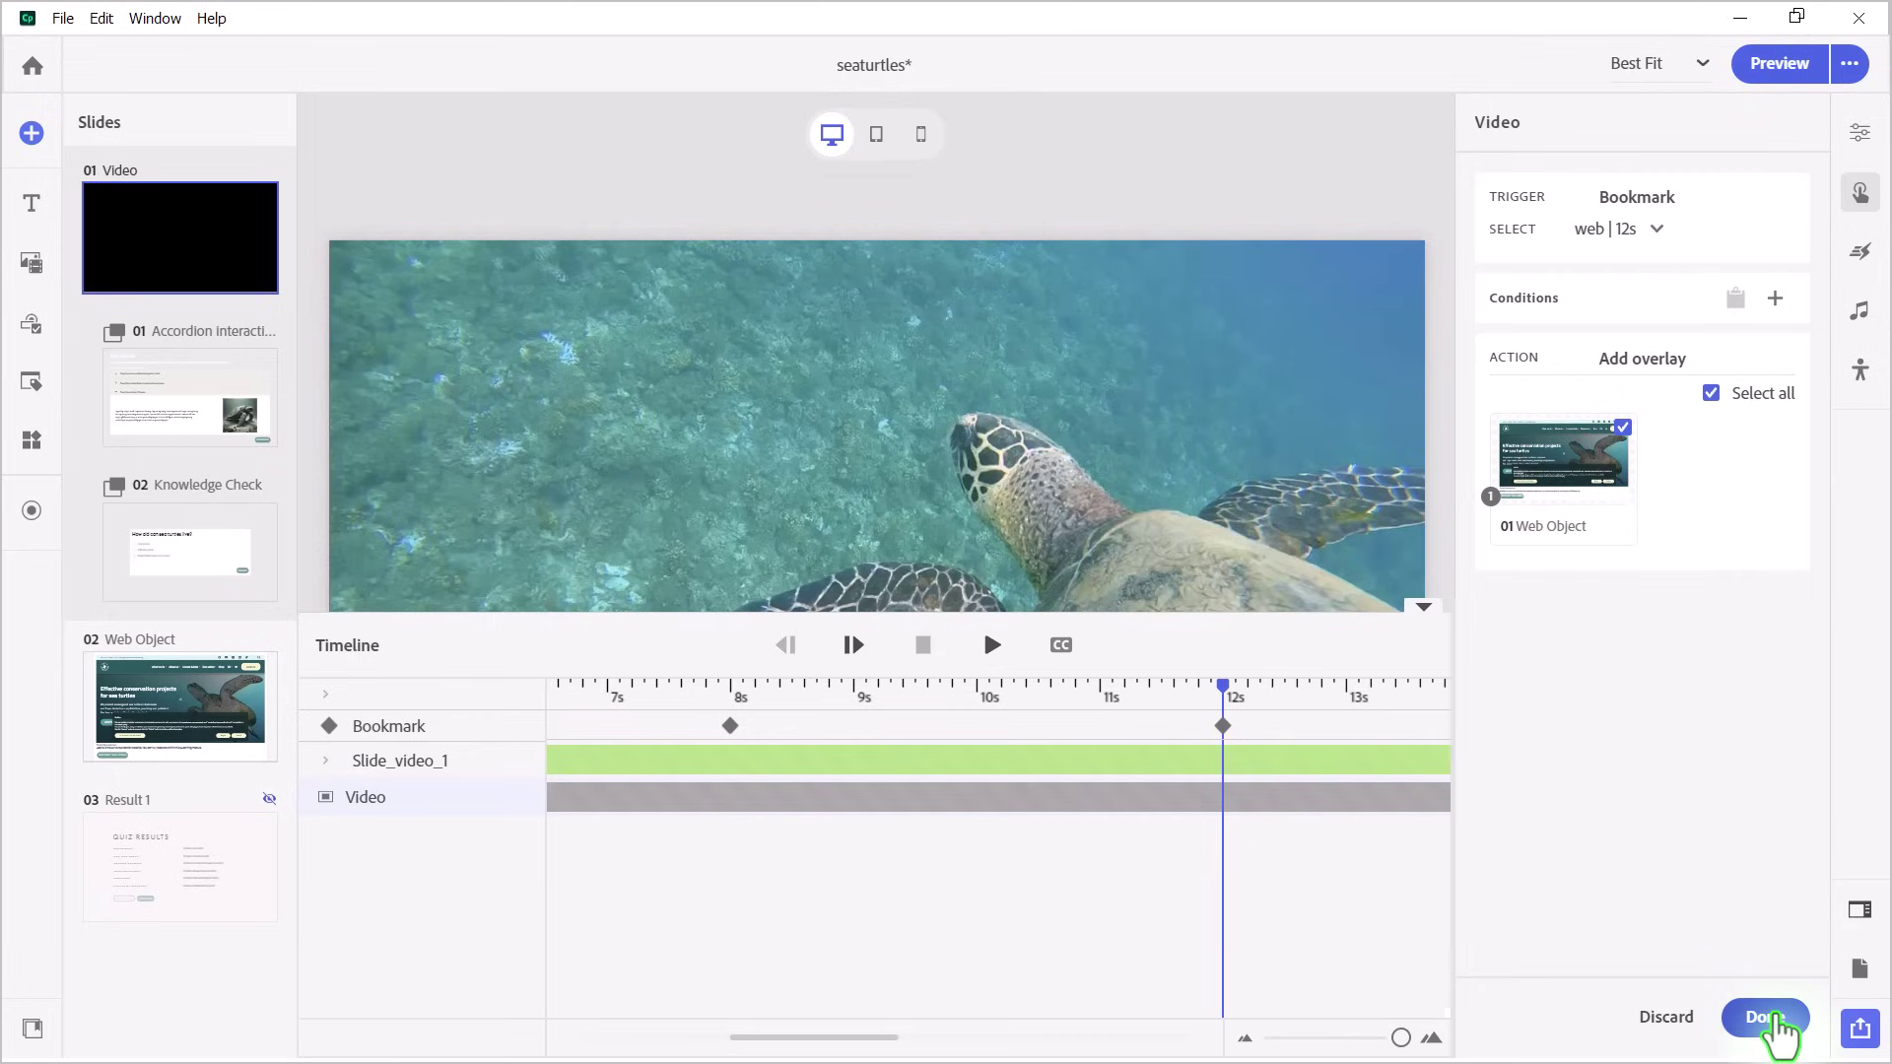
click(1771, 1020)
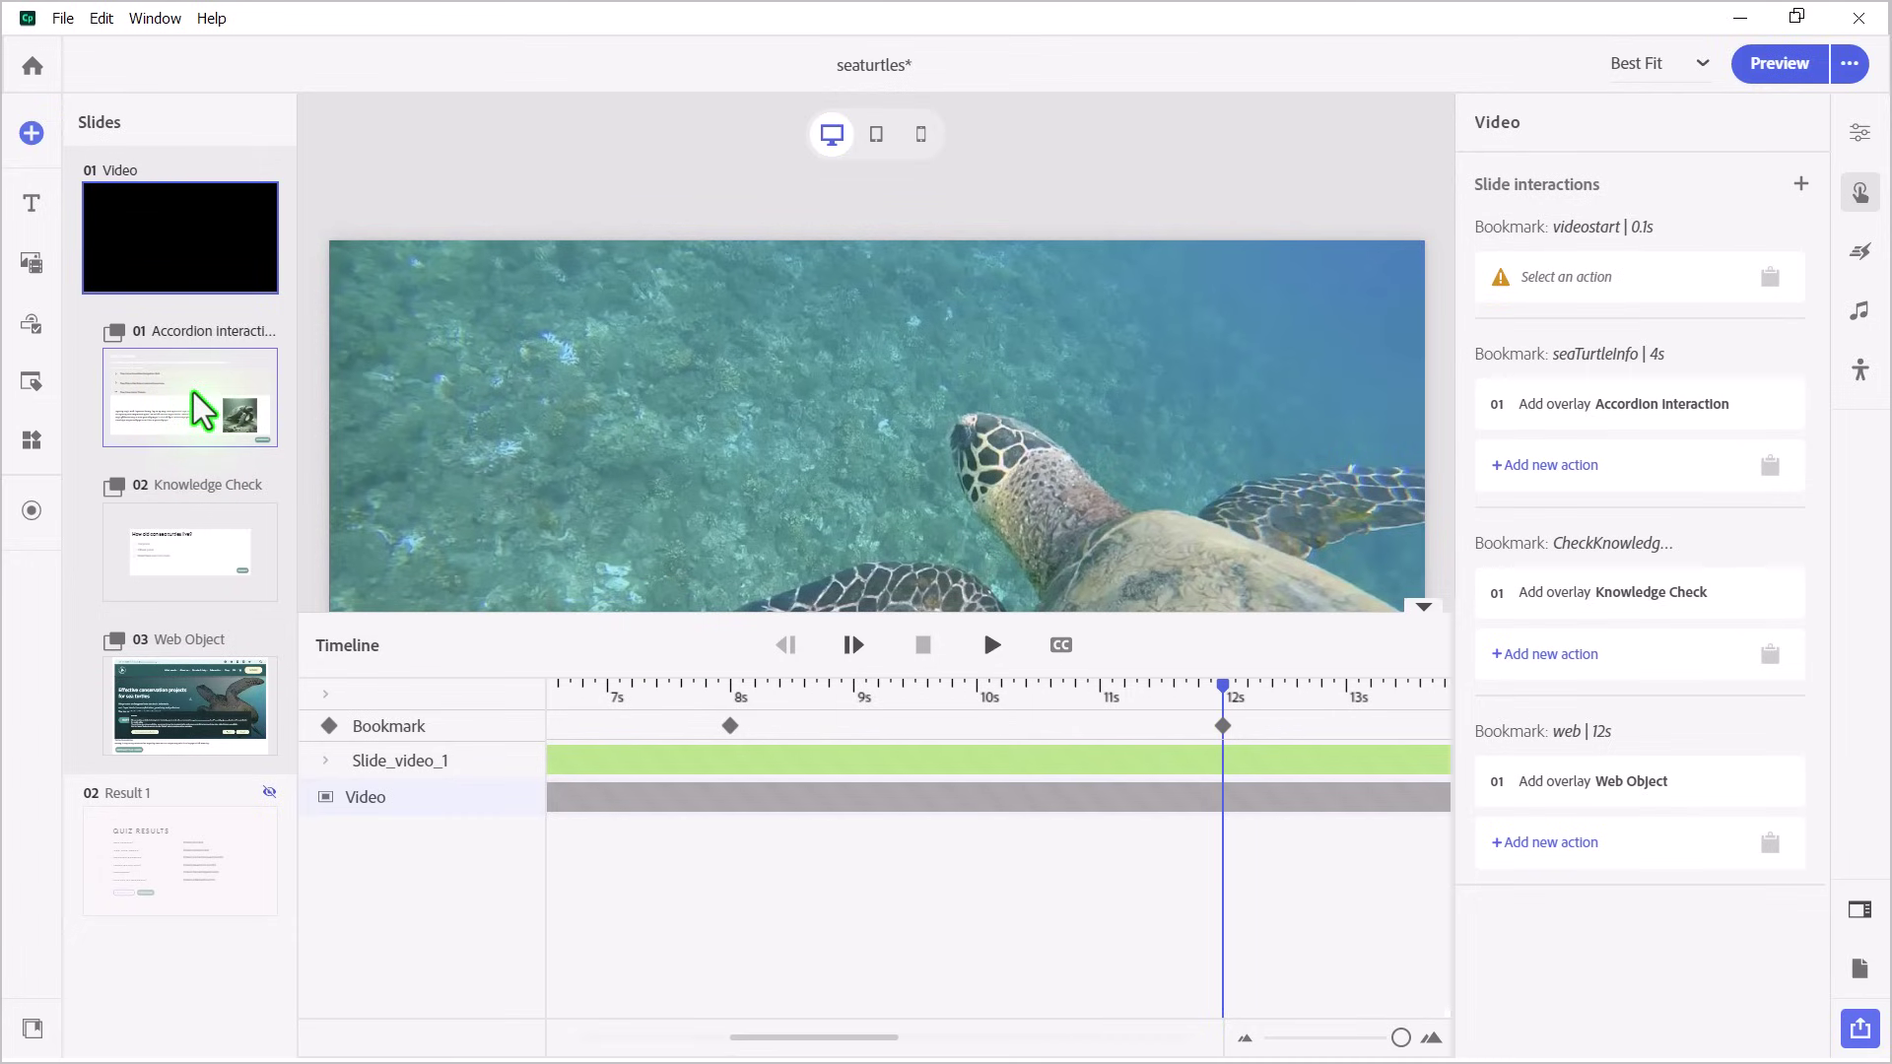
Set the Accordion interaction's CONTINUE button Click/Tap action to Resume Timeline
click(197, 406)
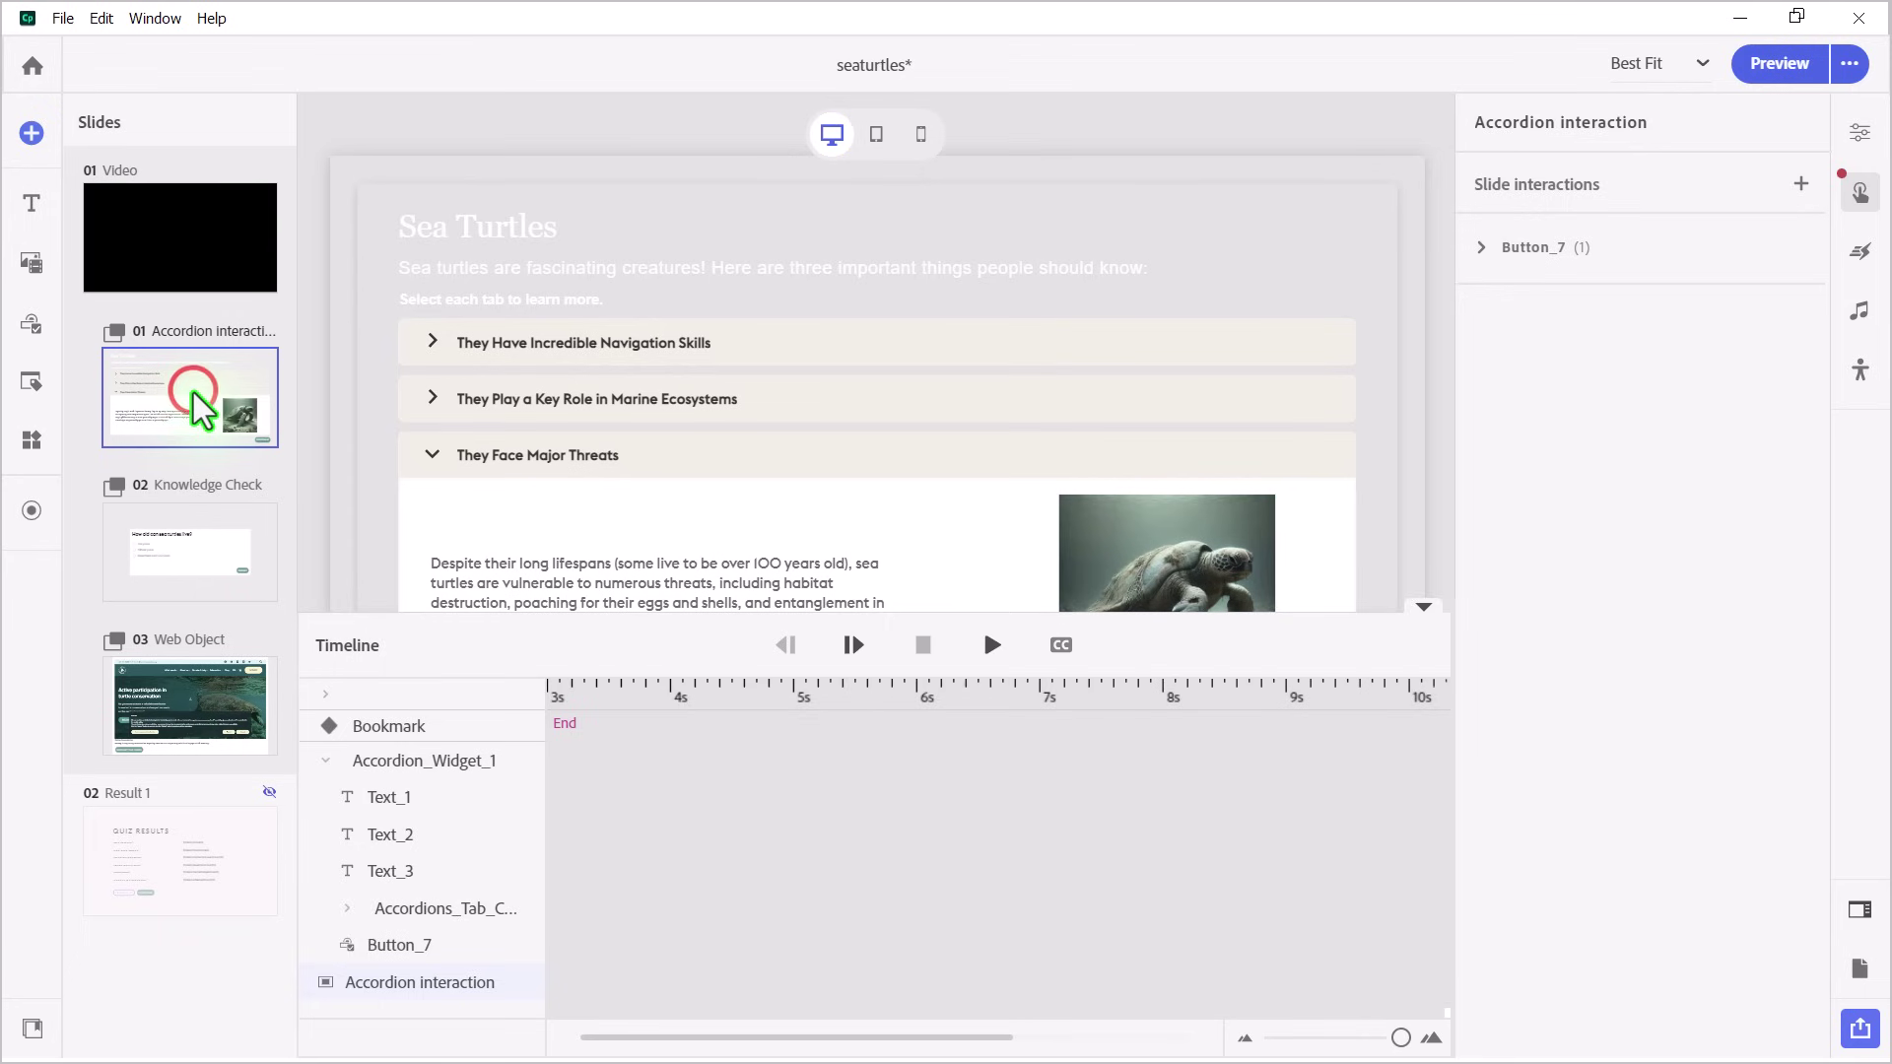
click(1210, 656)
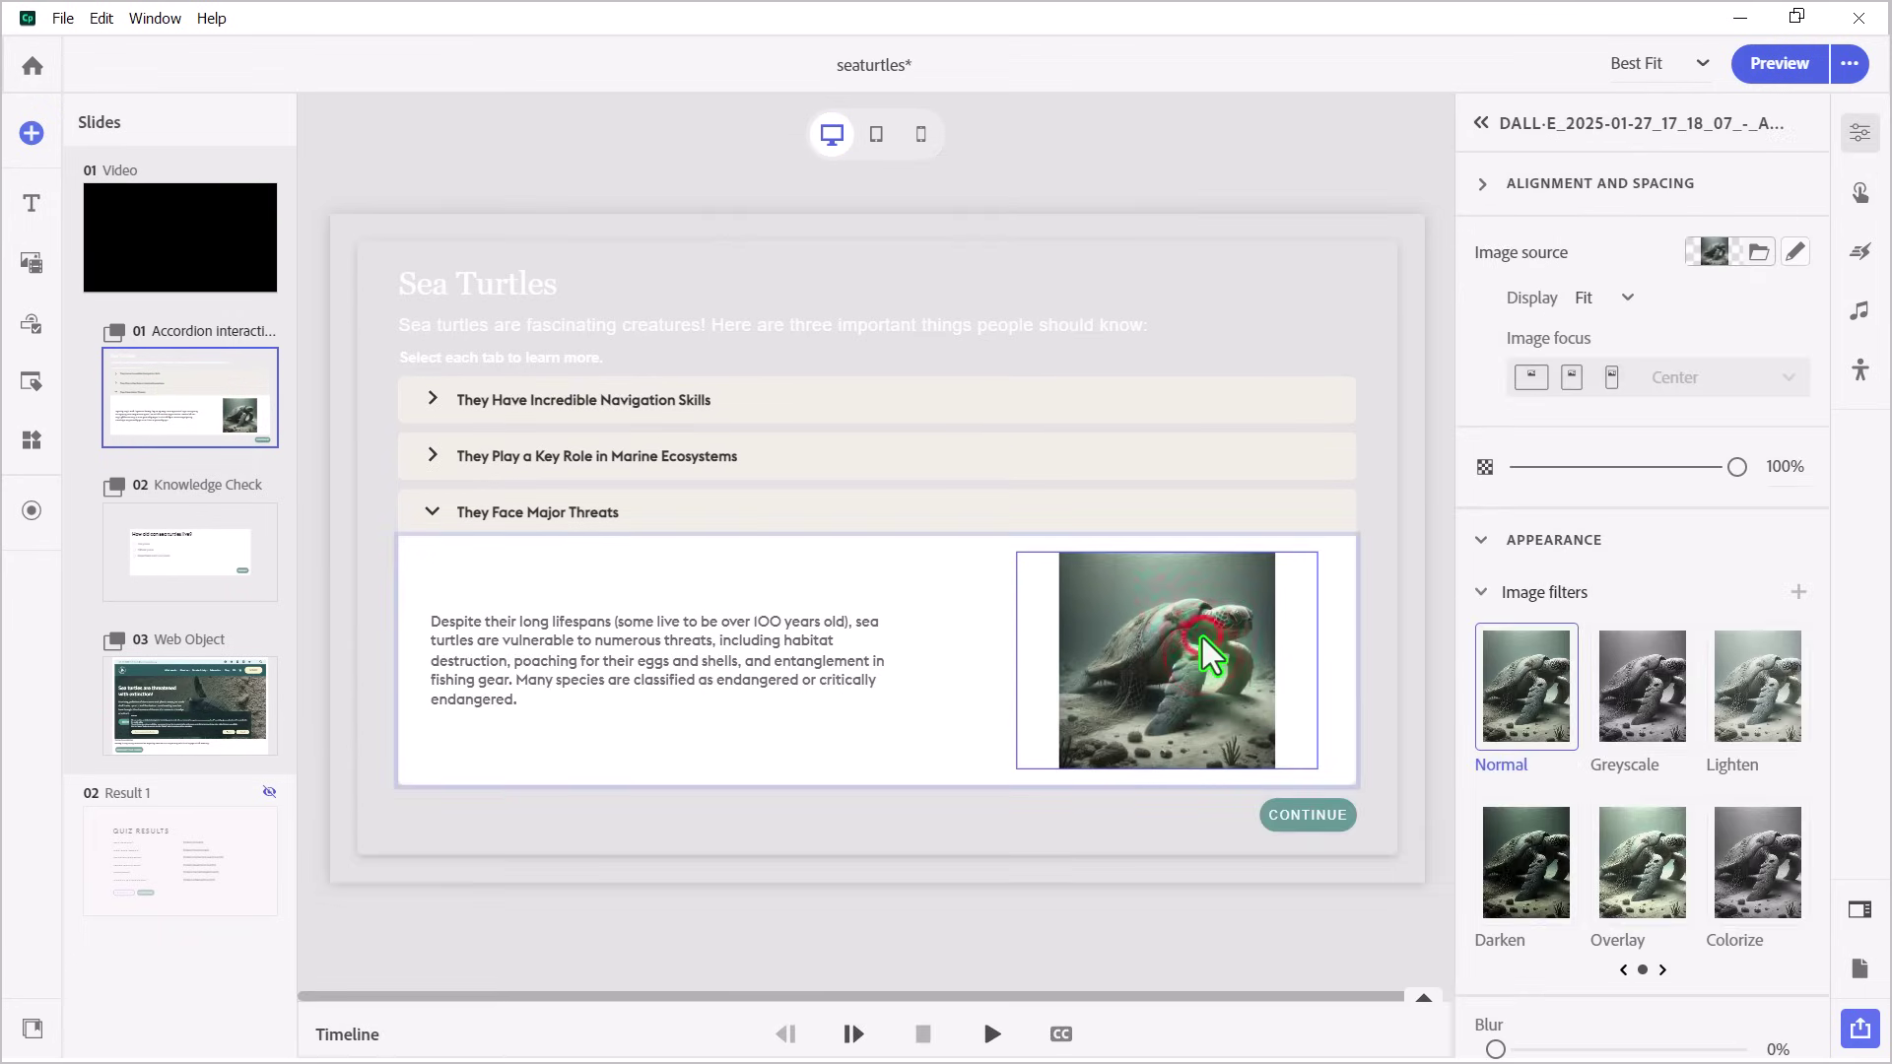
click(1315, 822)
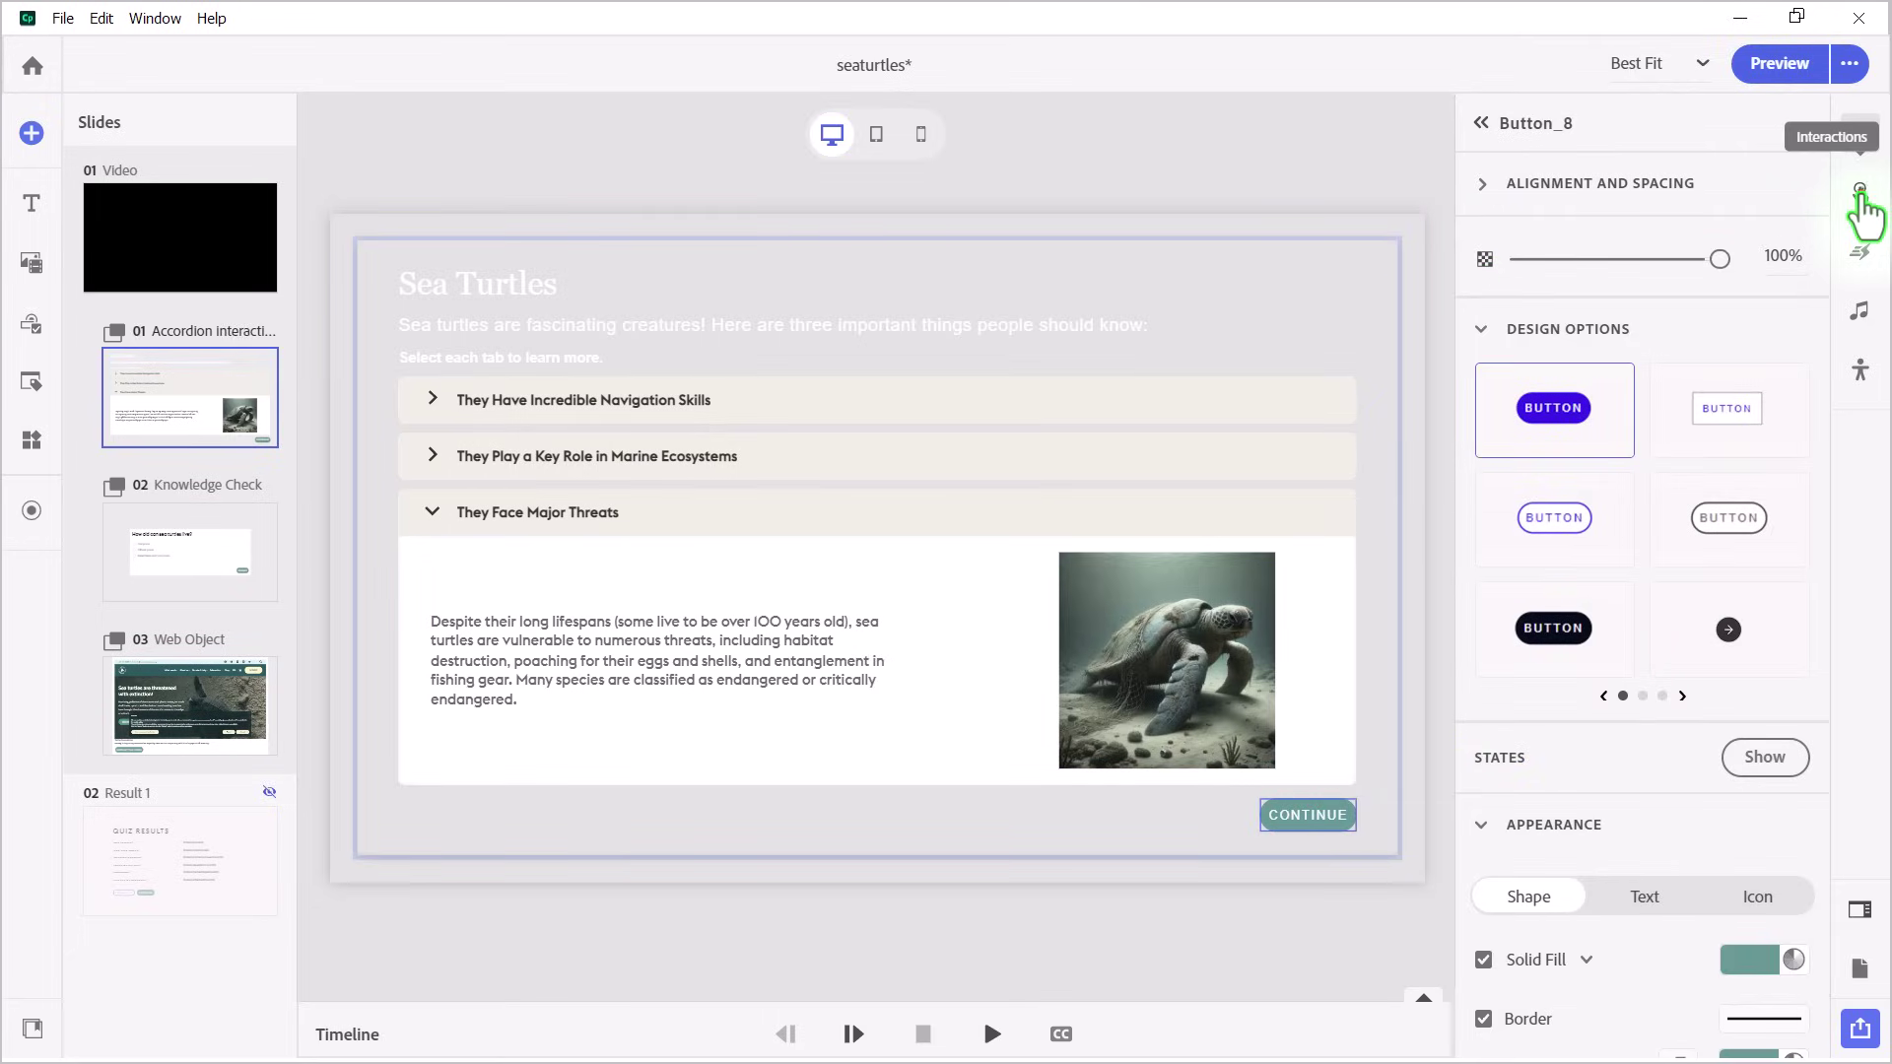
click(1861, 195)
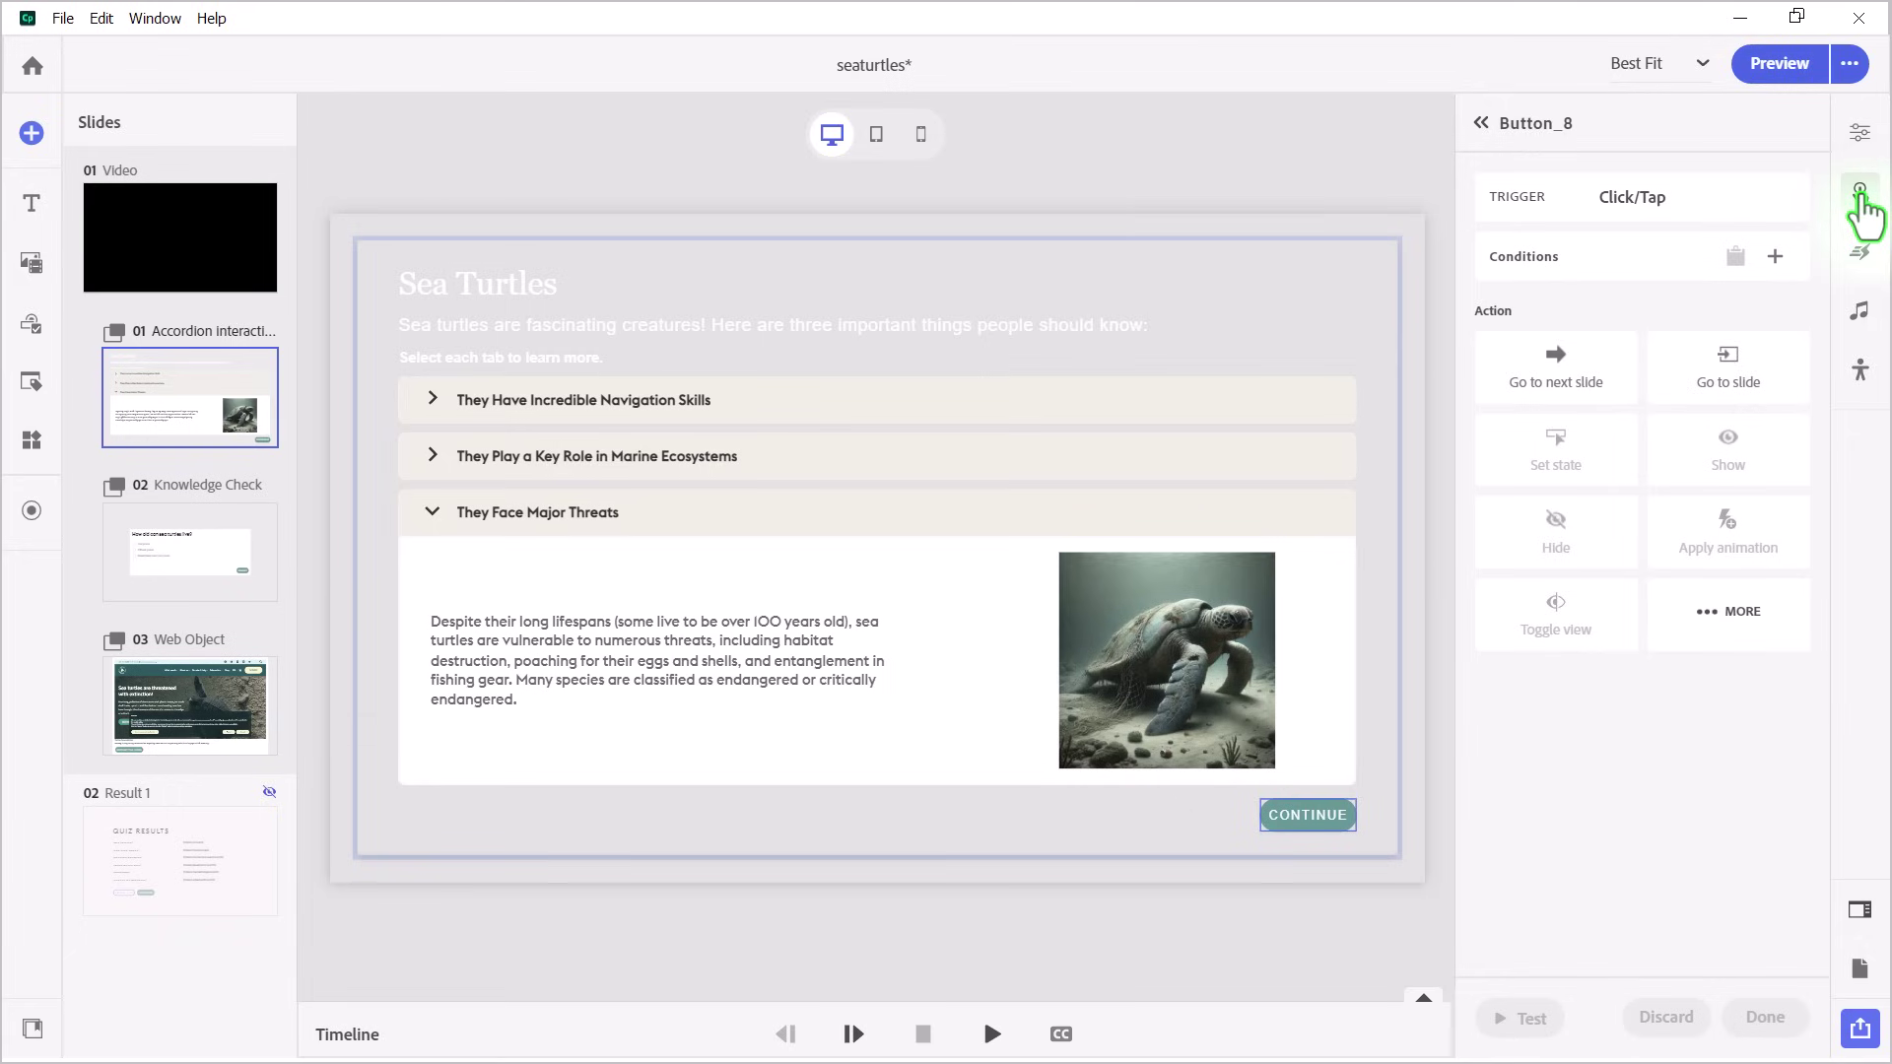
click(1721, 615)
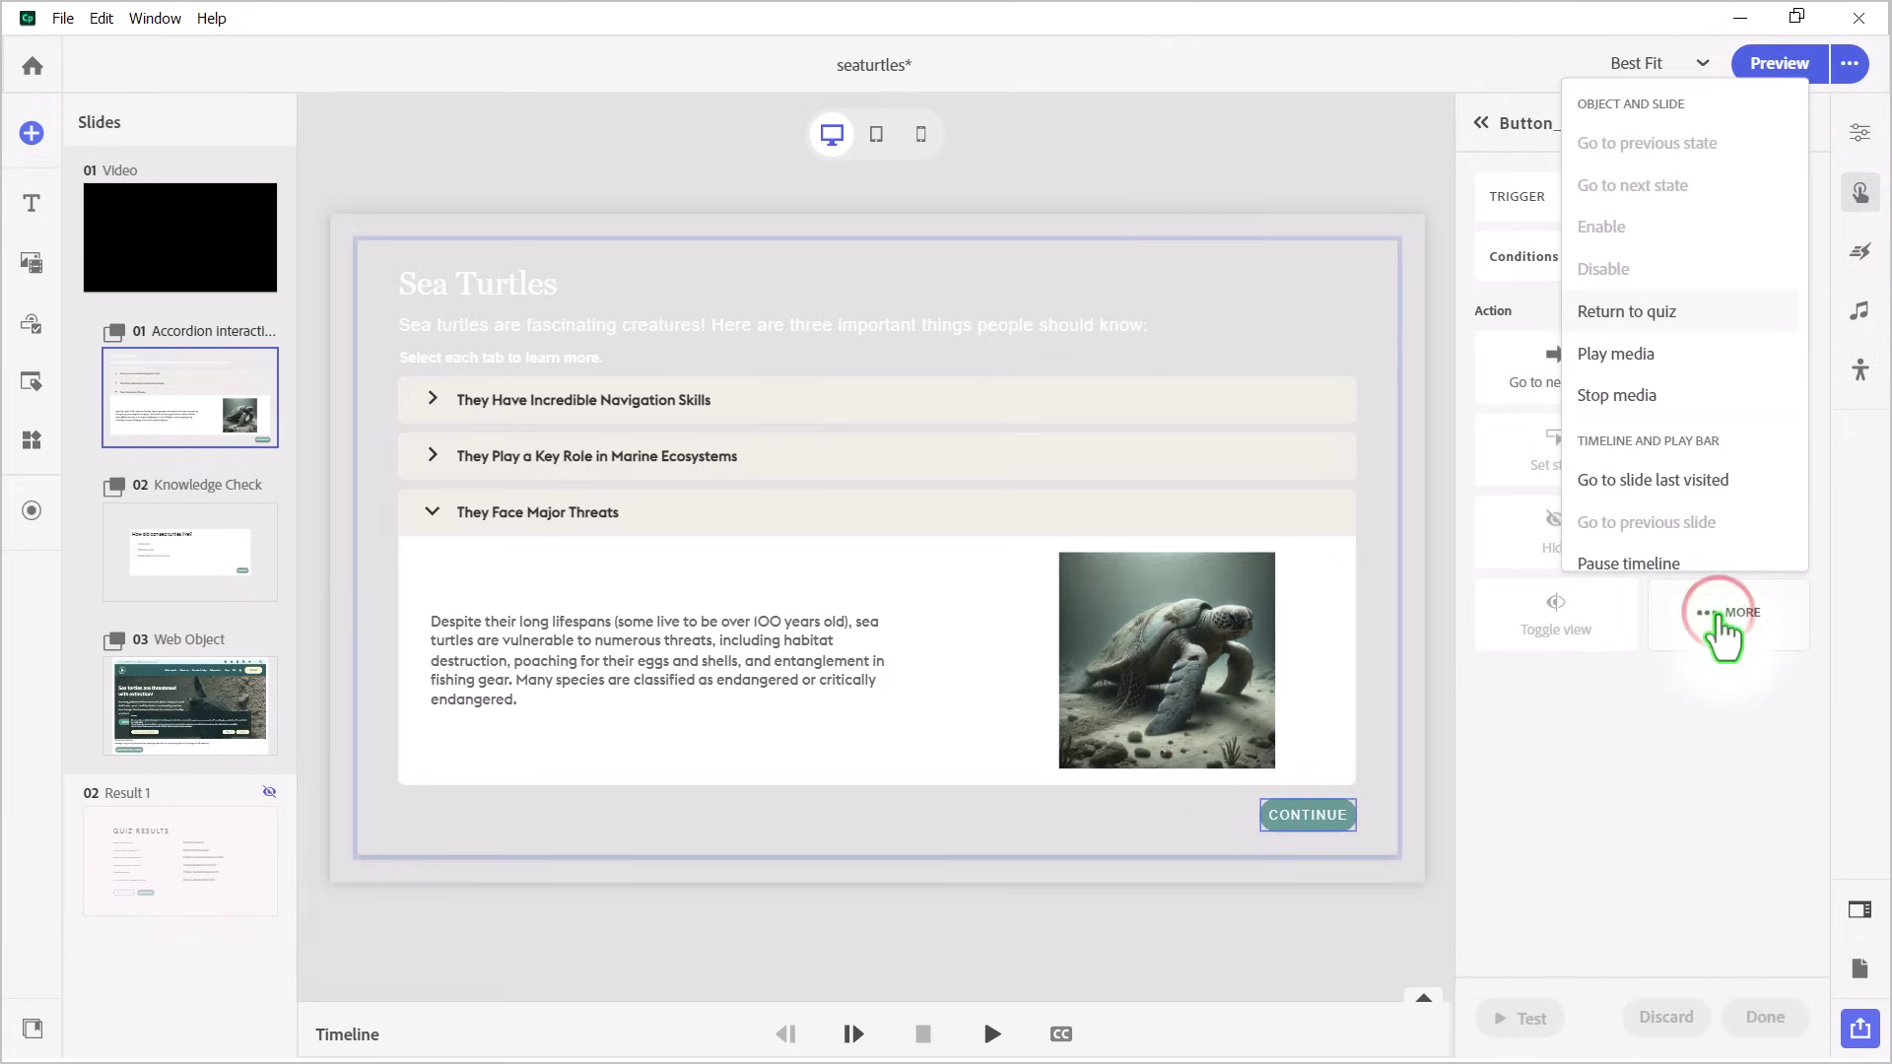
scroll(1702, 350, down, 2)
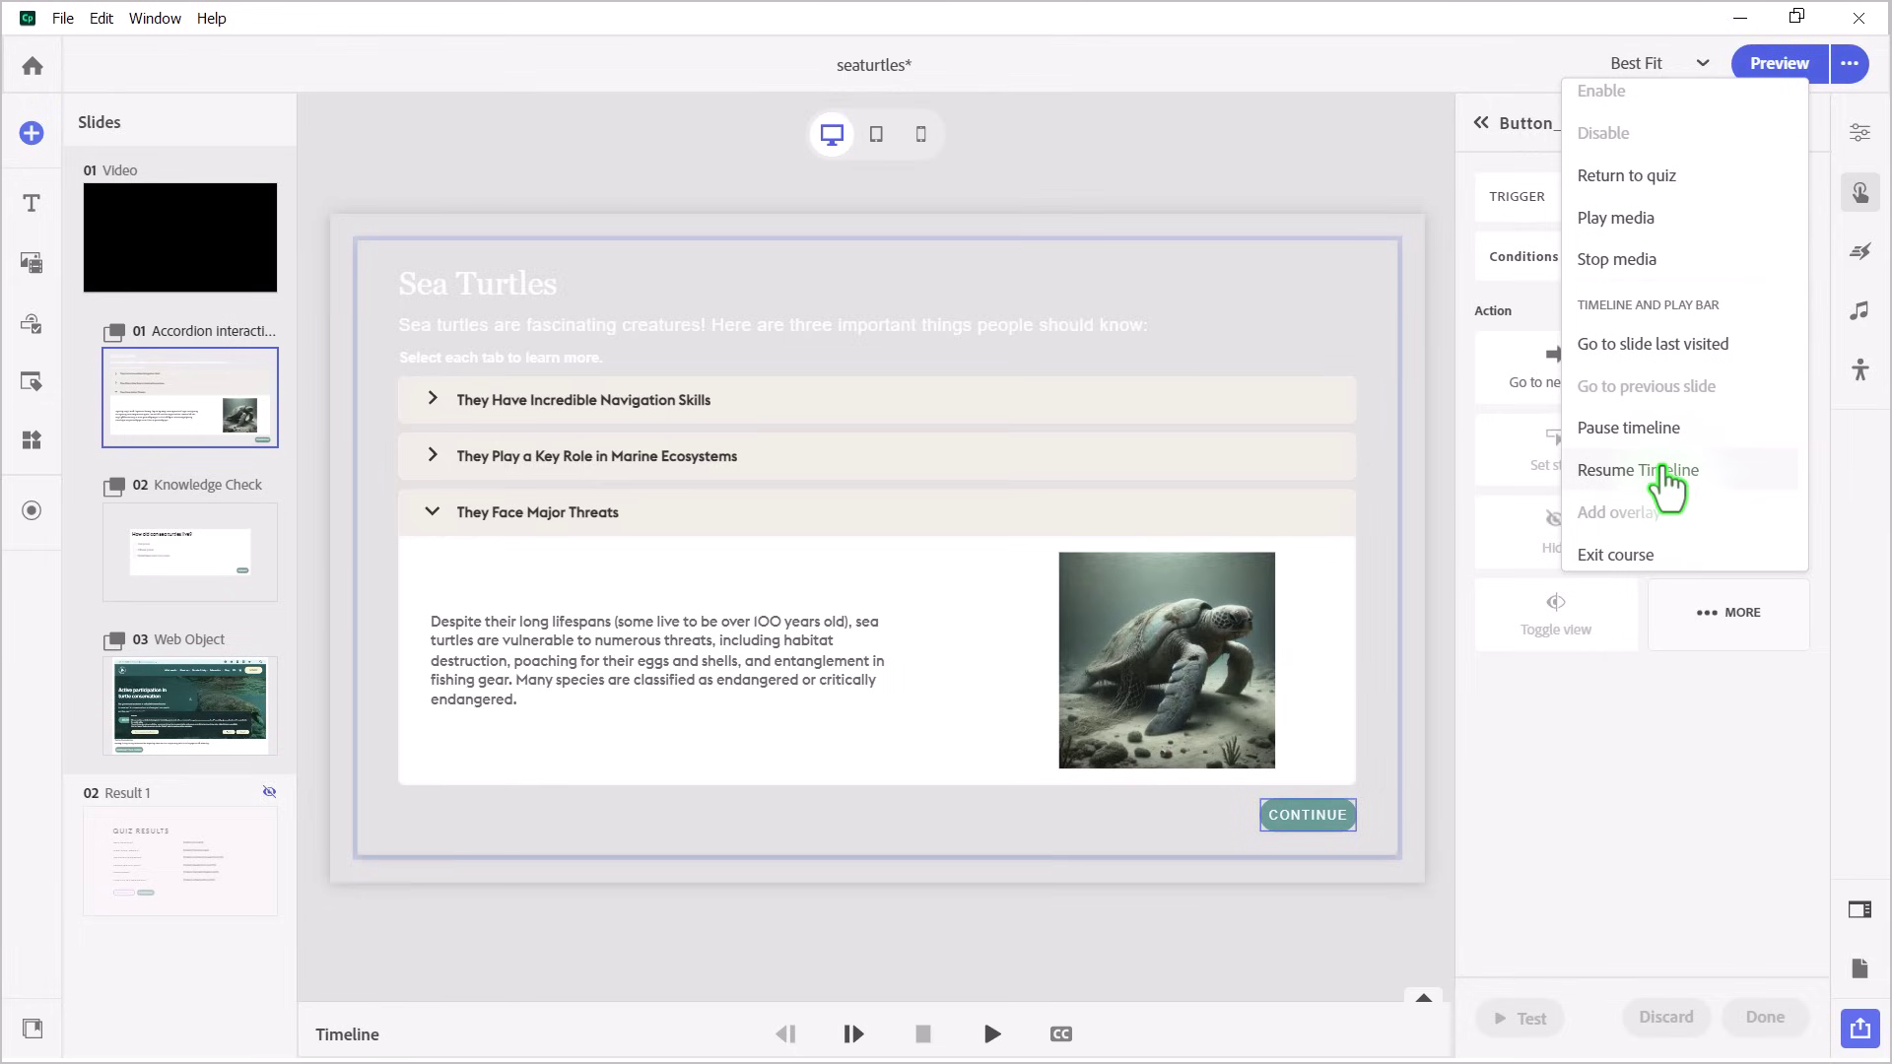
click(1664, 471)
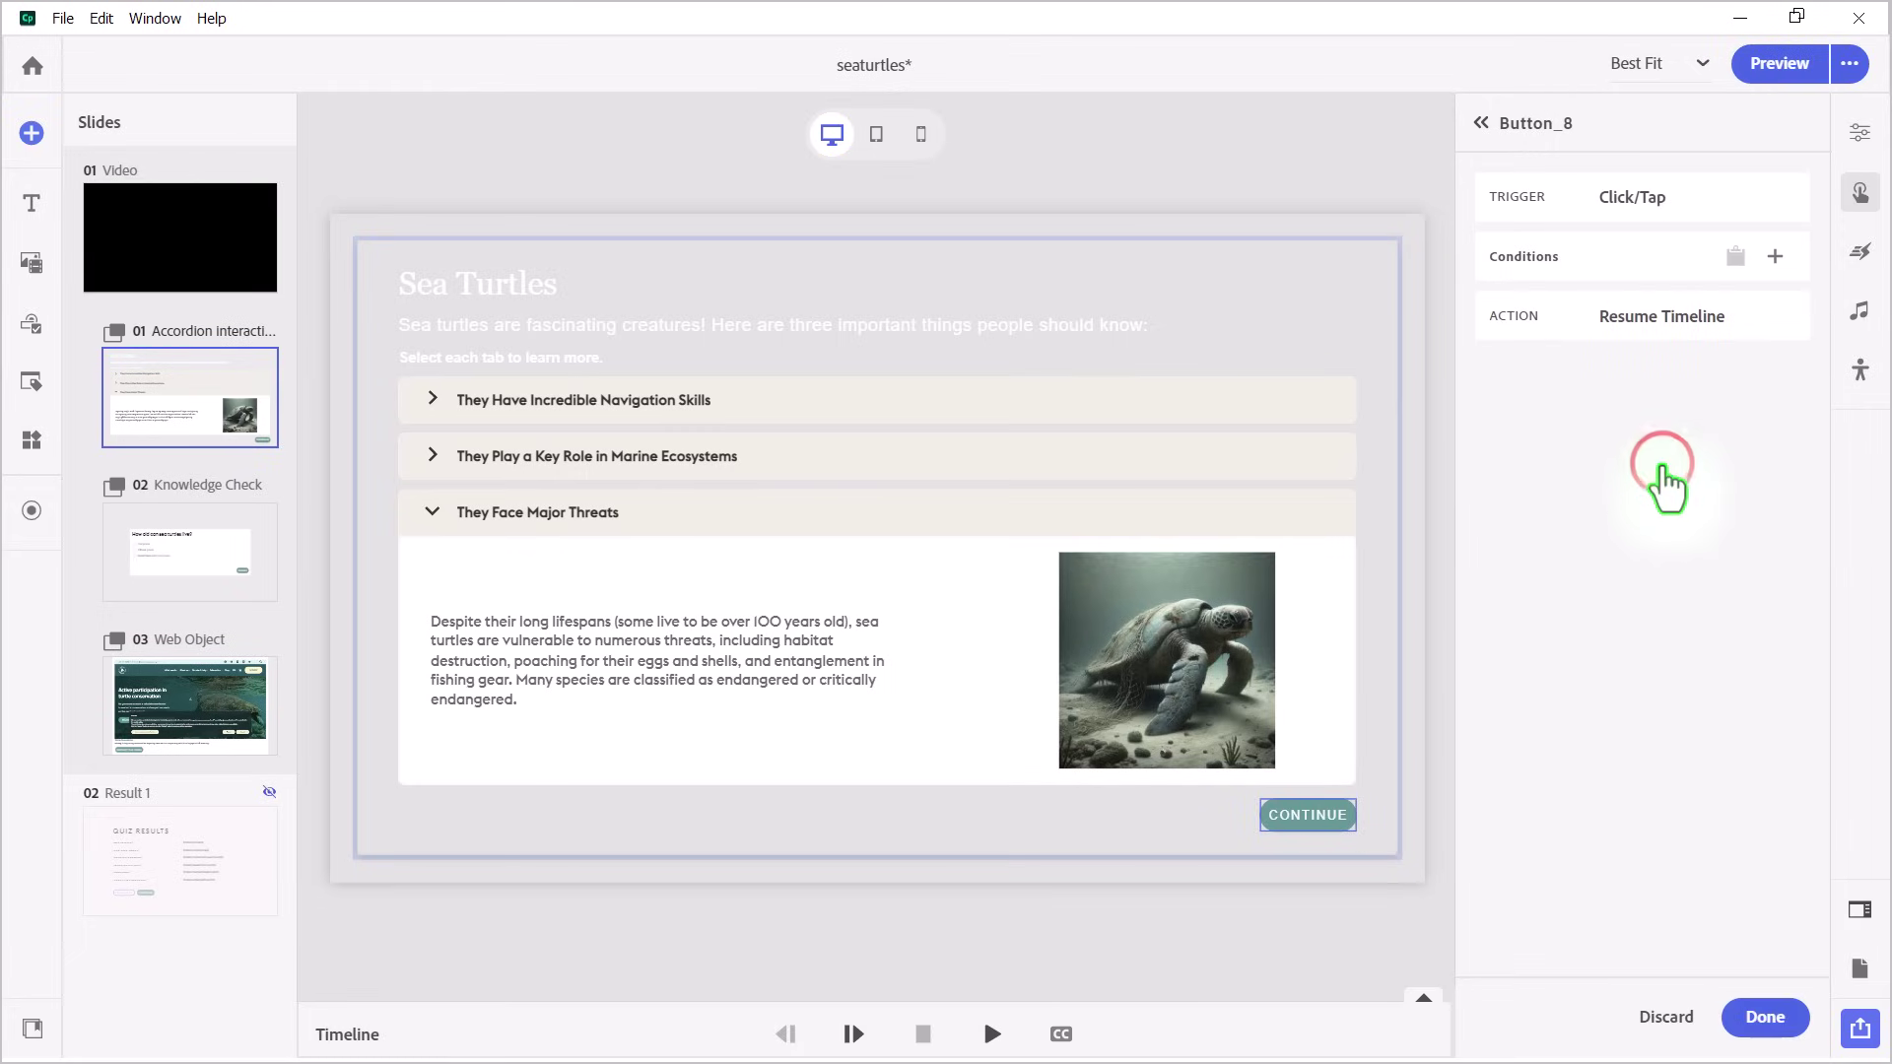
click(1764, 1021)
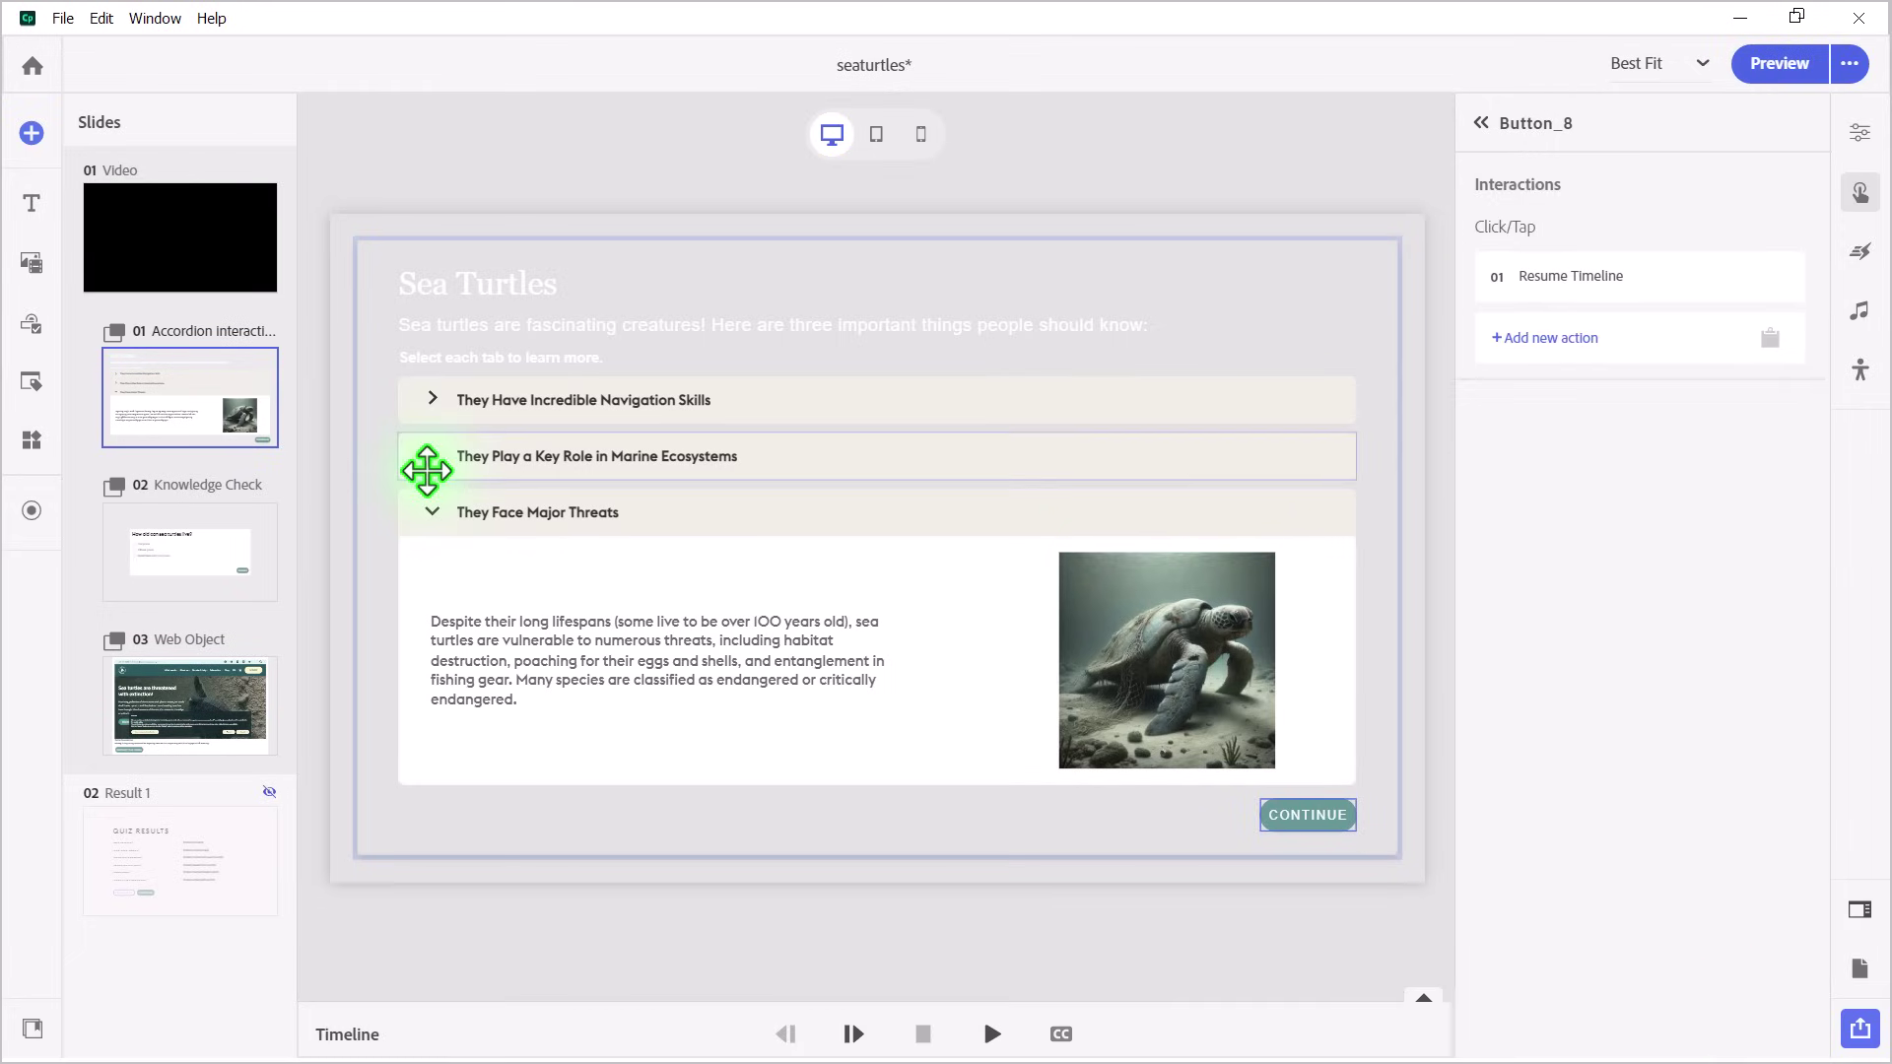
Set the Knowledge Check slide's Success interaction action to Resume Timeline
click(164, 554)
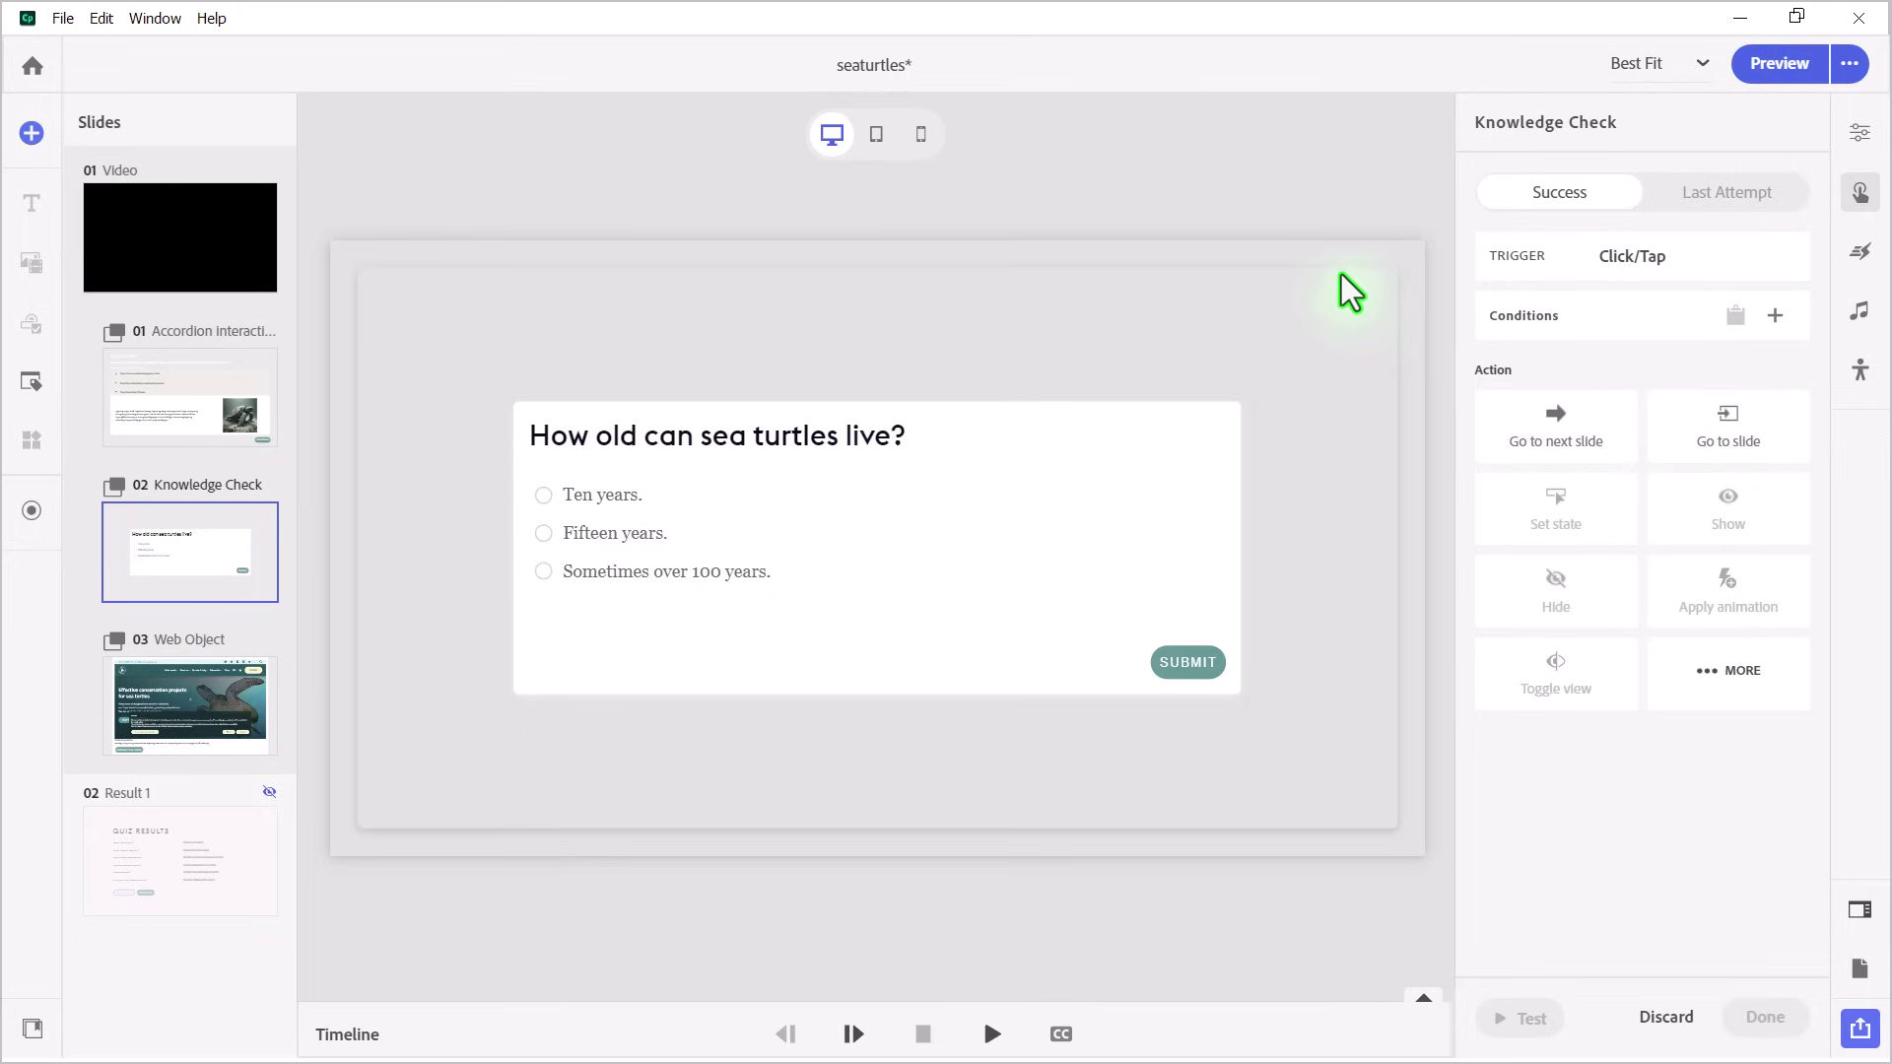
click(1734, 674)
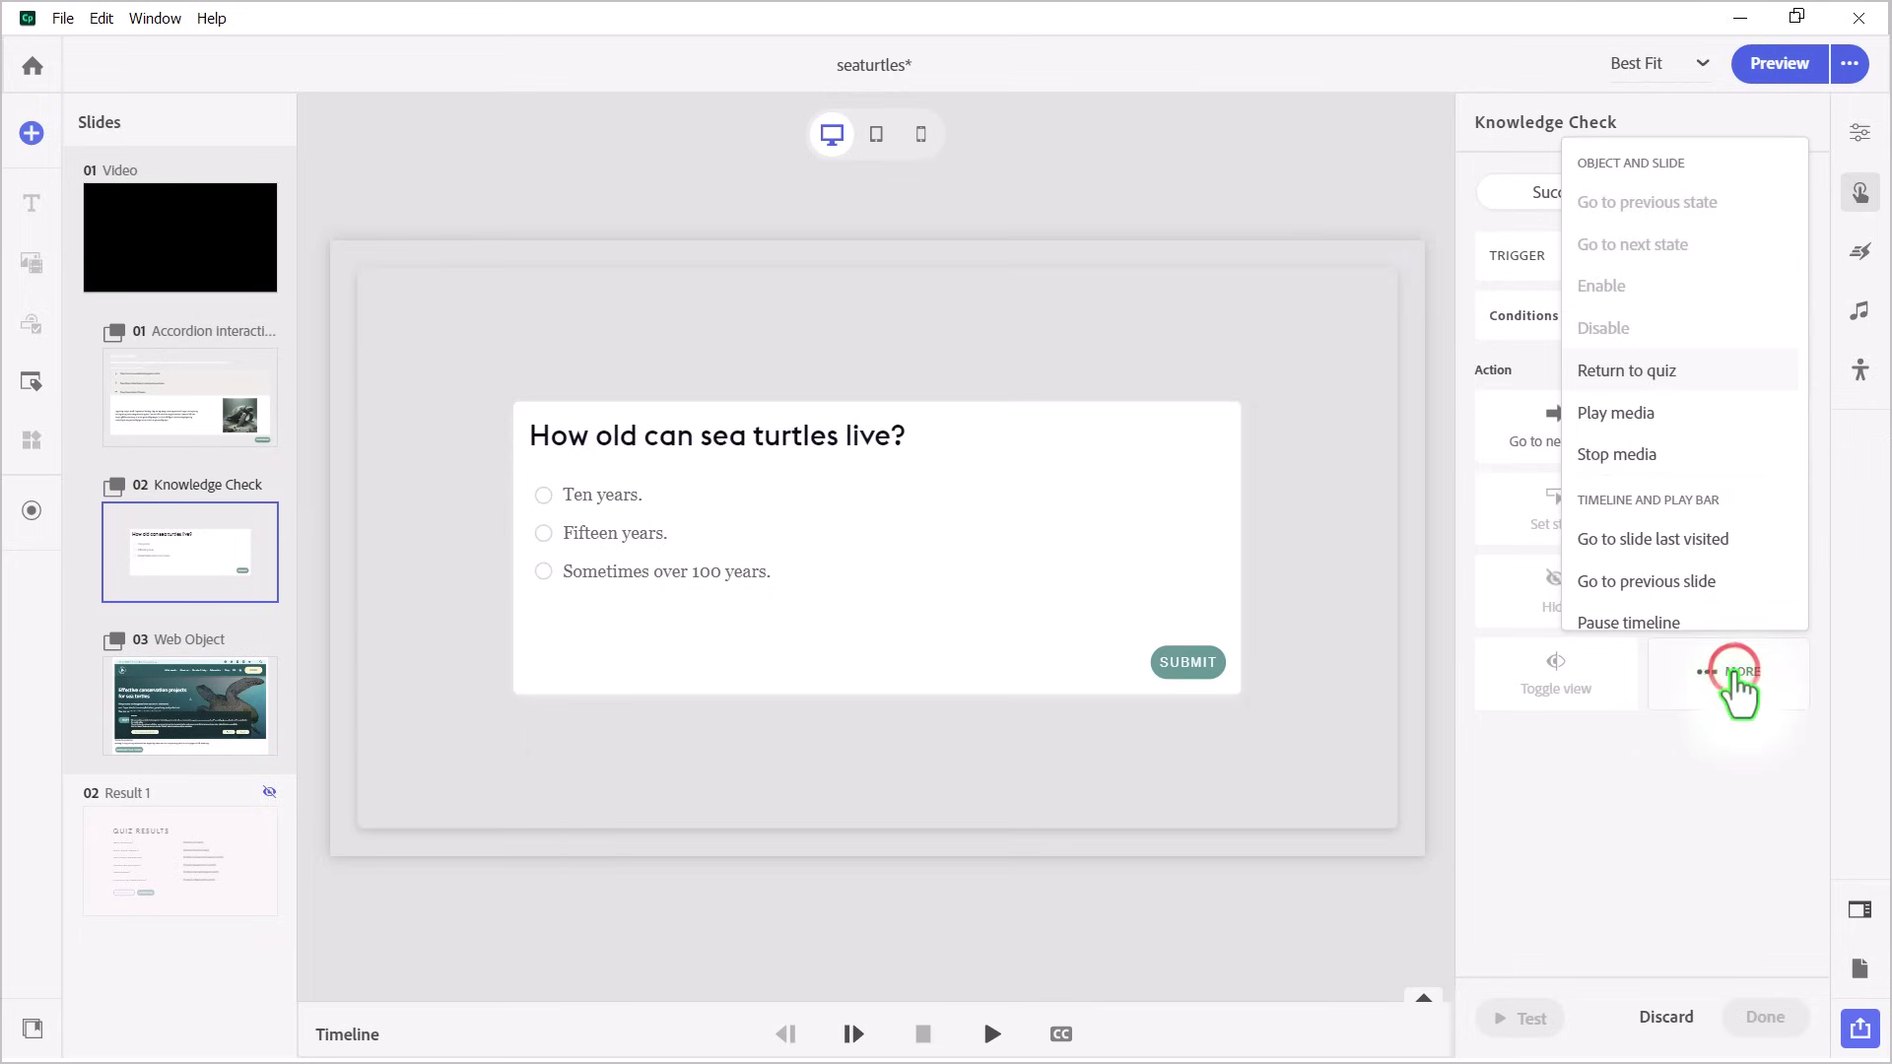
scroll(1744, 549, down, 3)
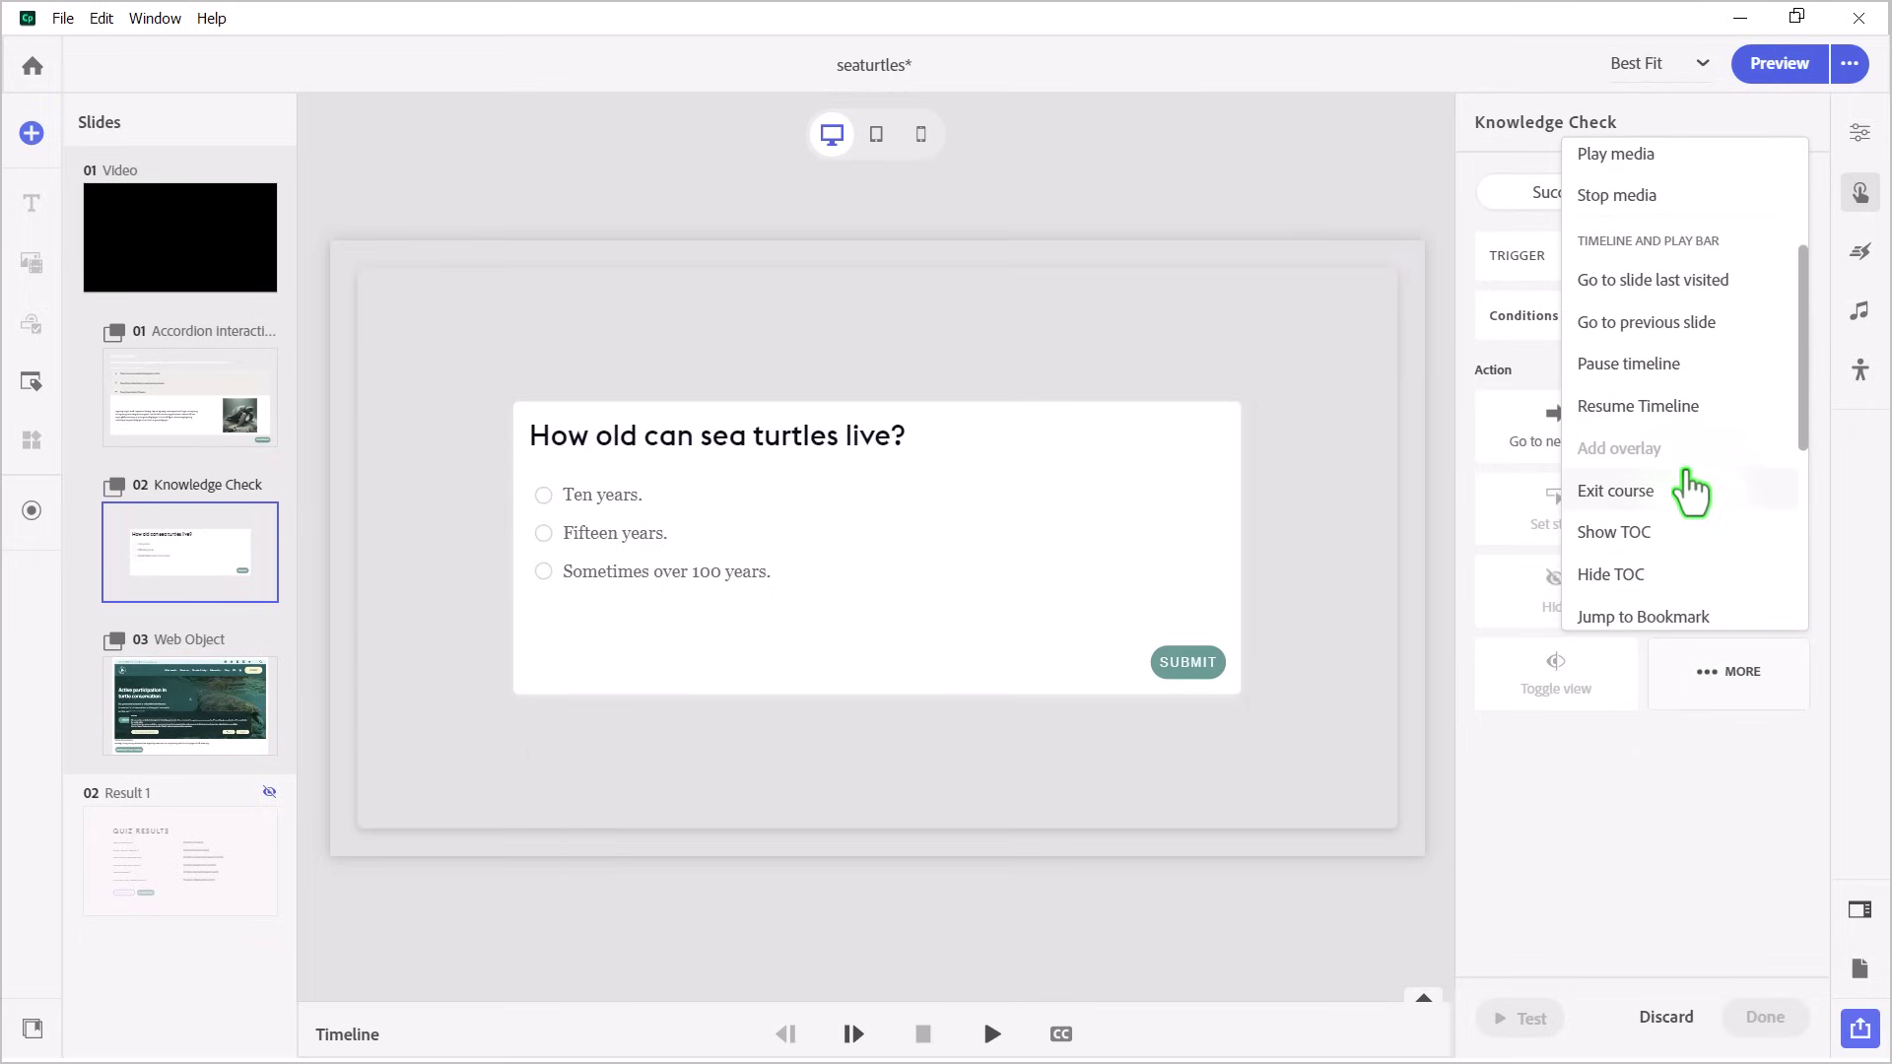
click(1641, 409)
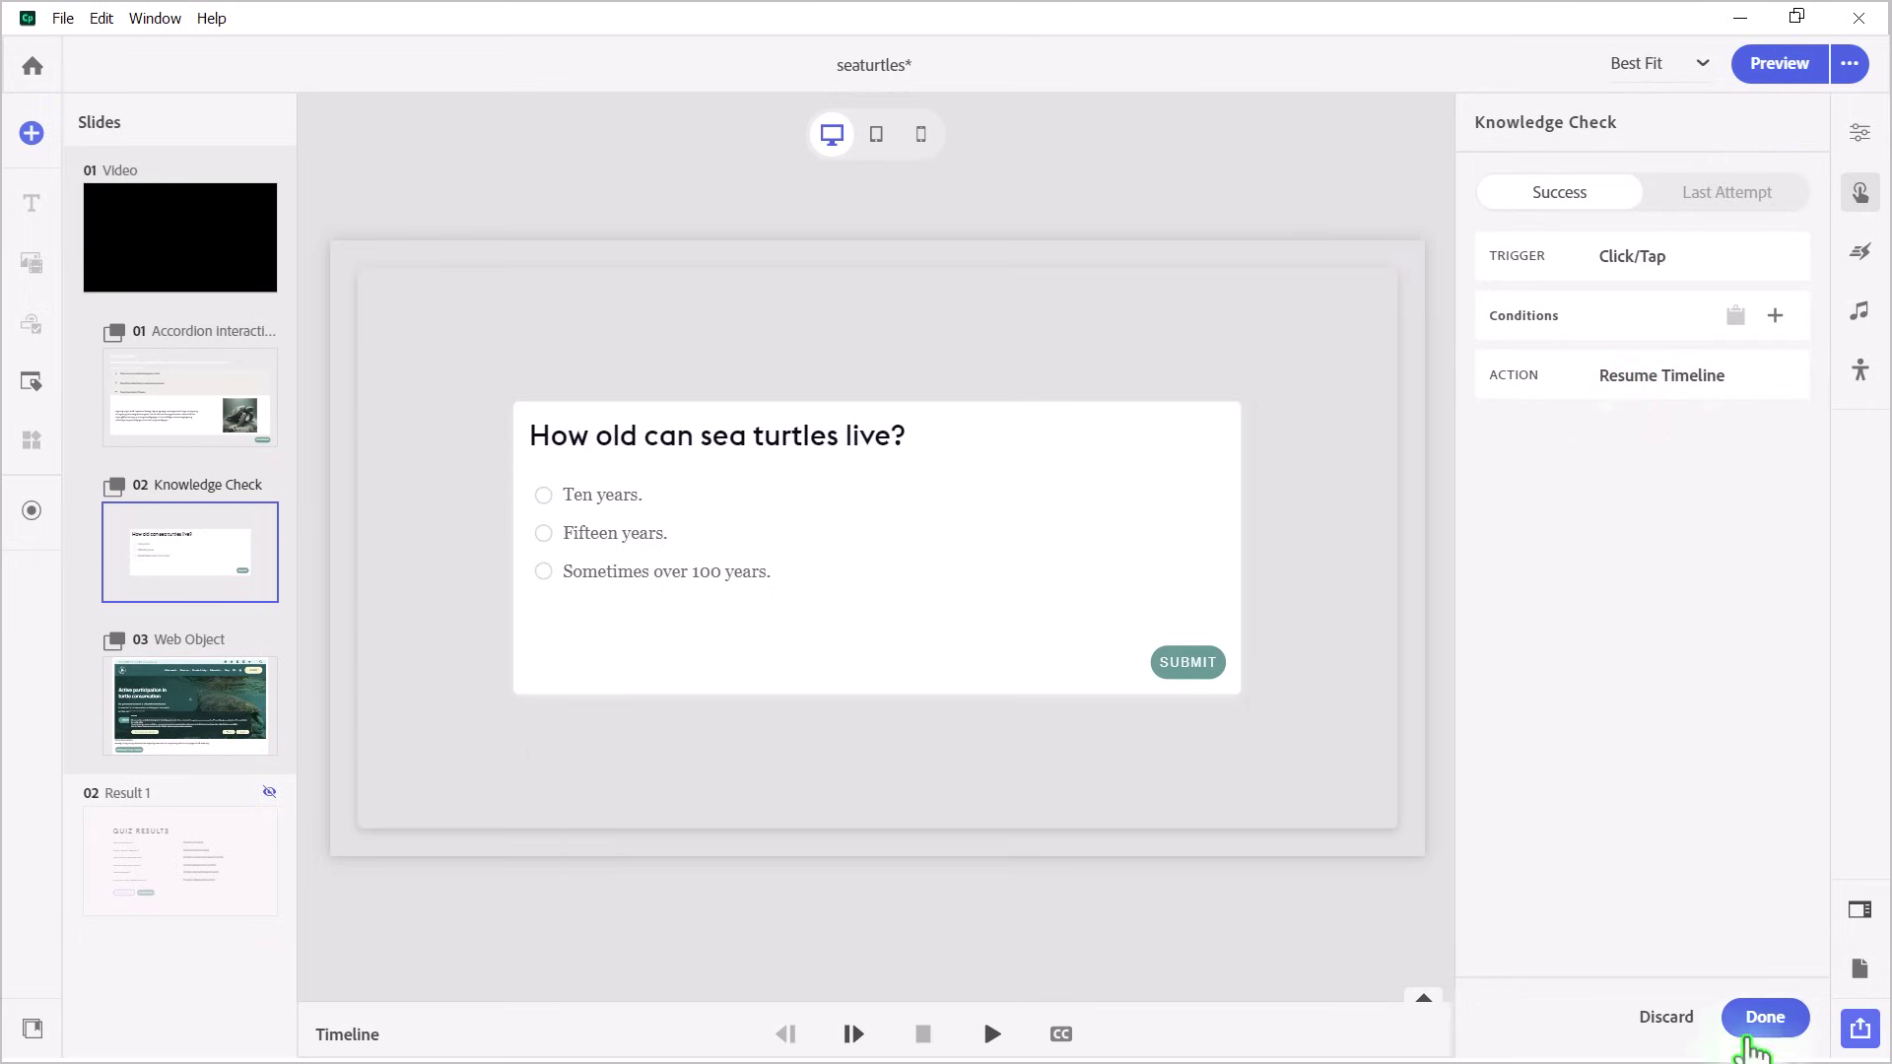
click(1769, 1020)
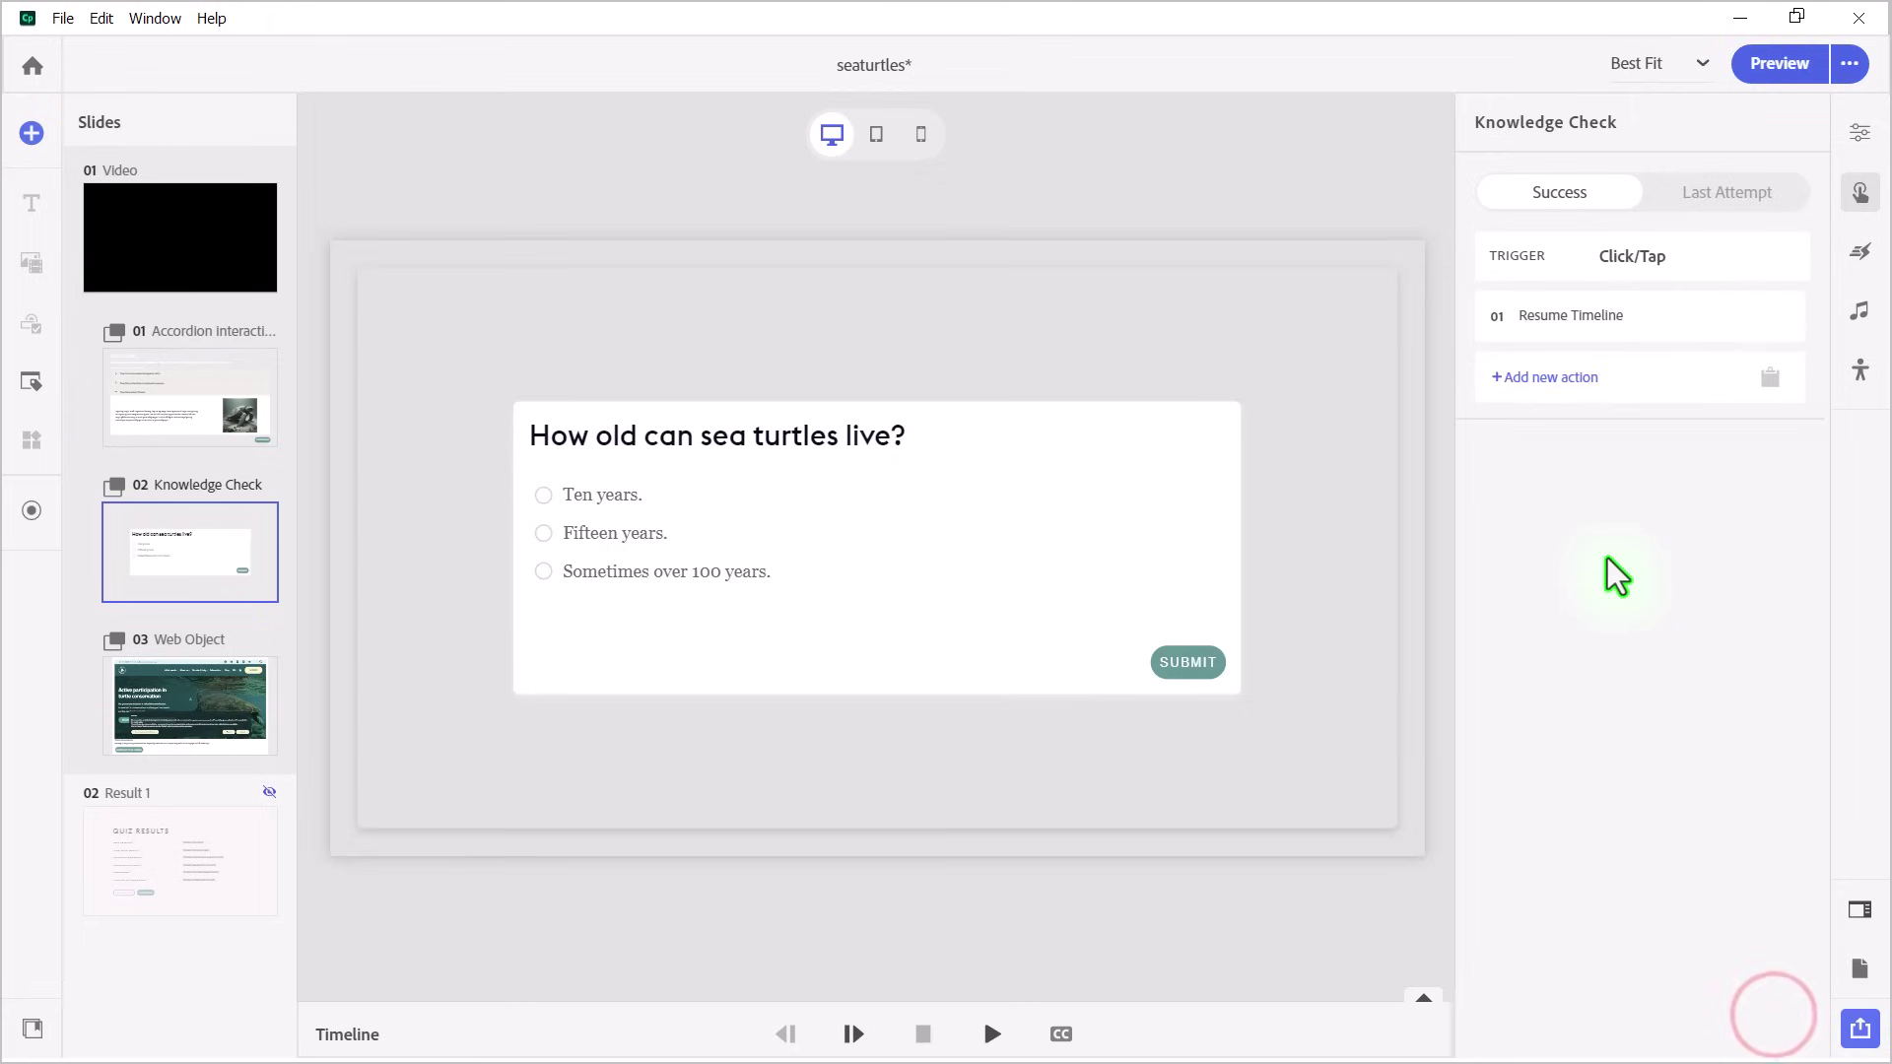
Give the Web Object slide's RESTART THE VIDEO button a Jump to Bookmark action targeting videostart
click(164, 701)
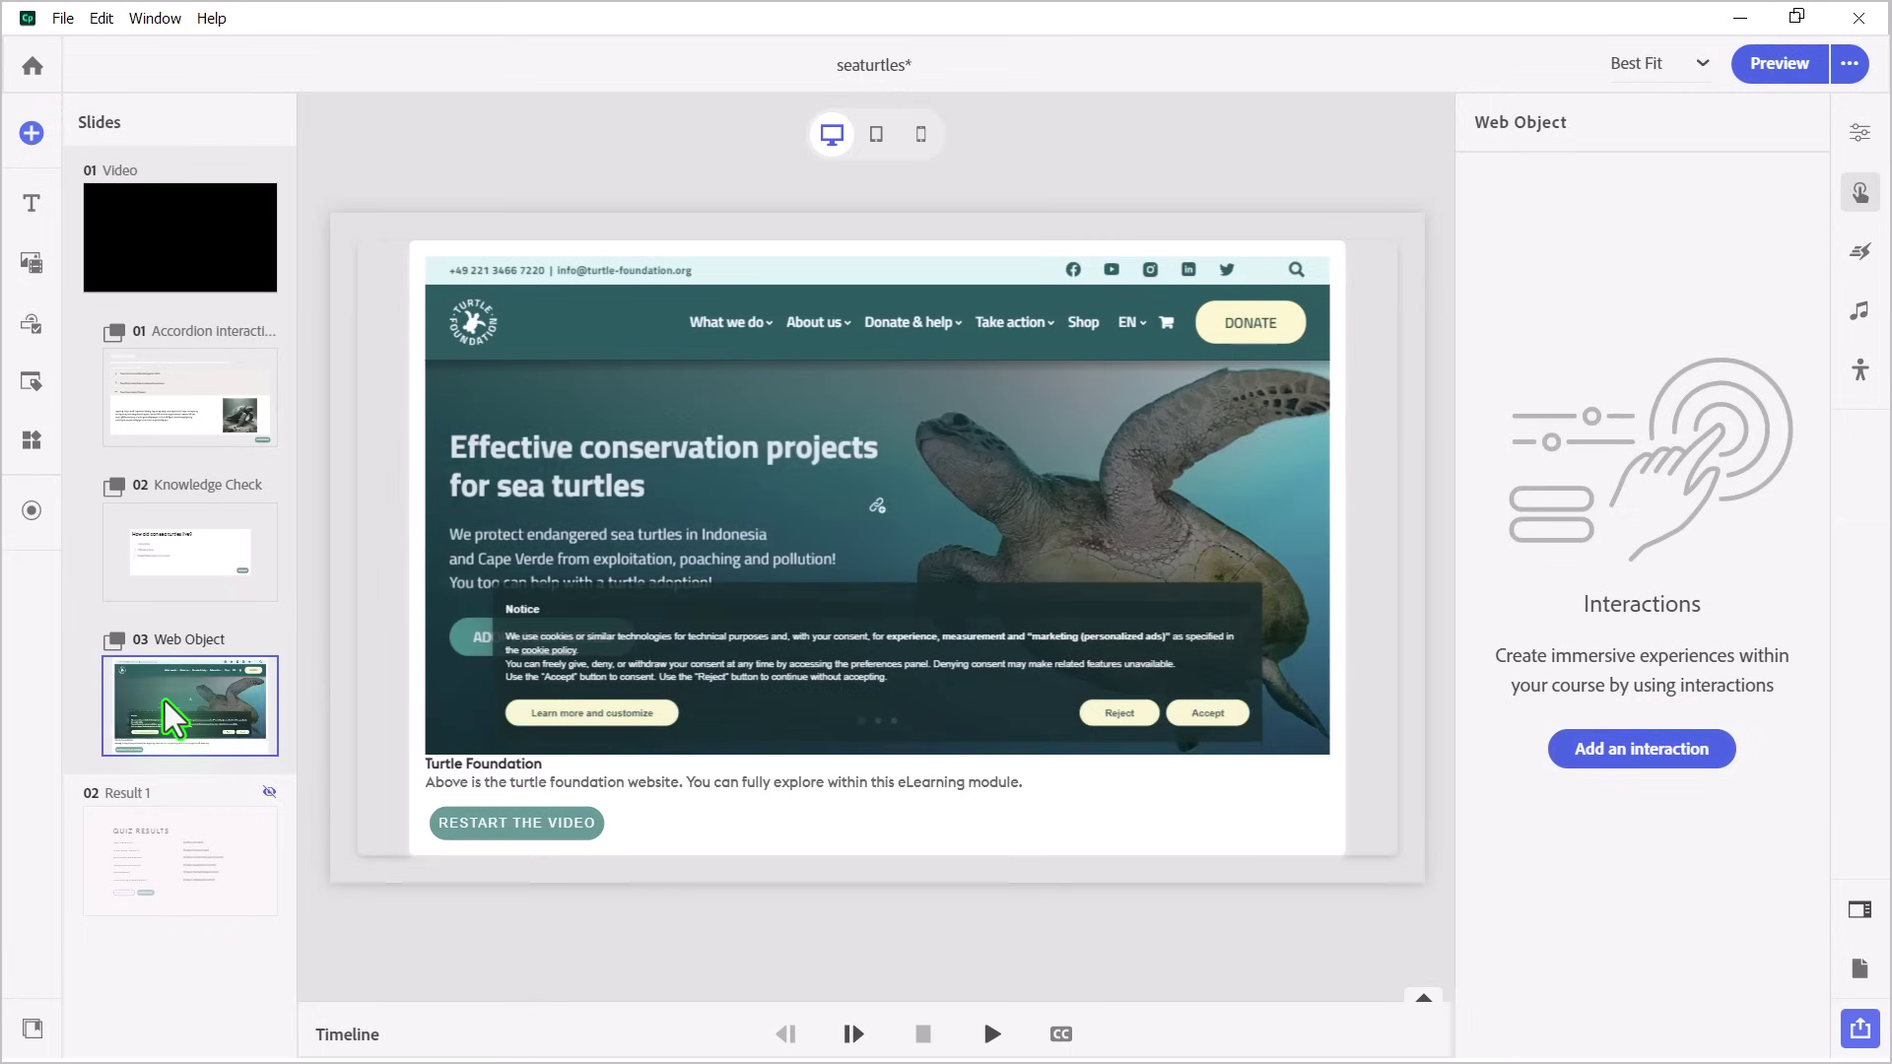
click(634, 698)
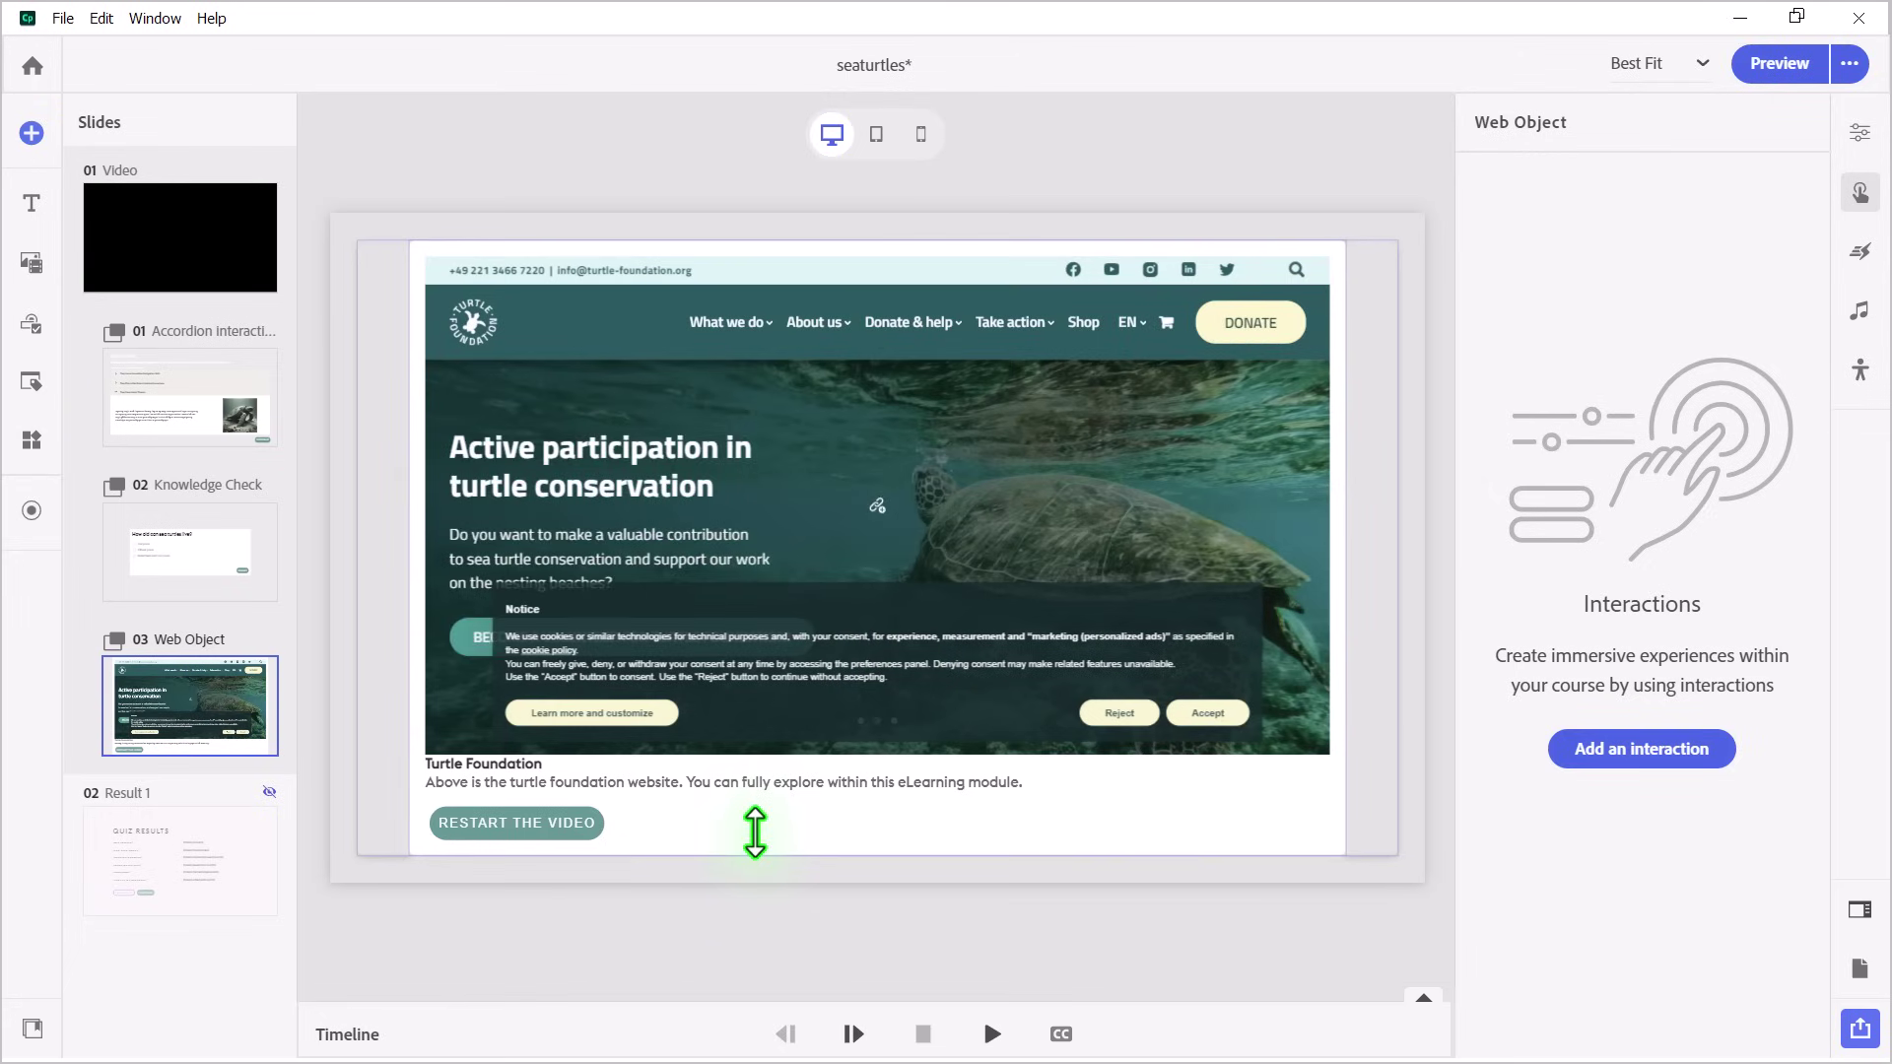
click(534, 826)
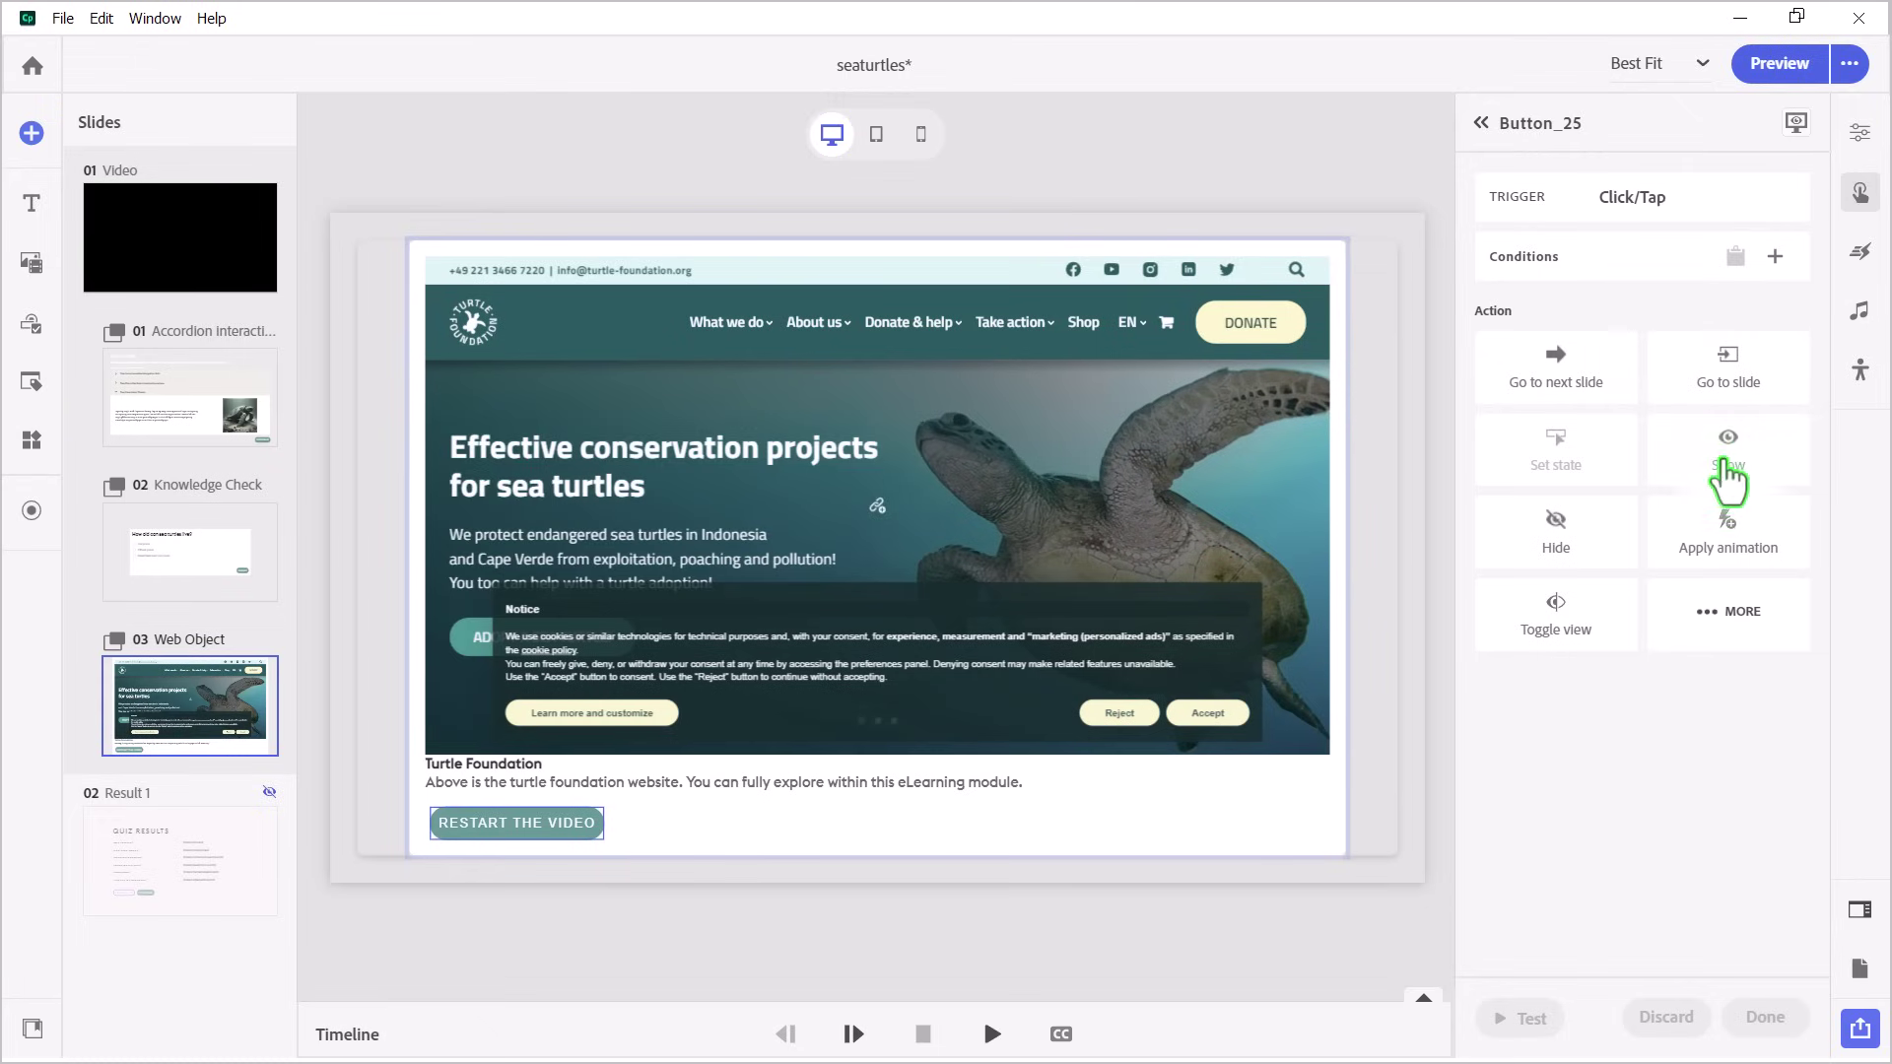
click(1713, 609)
scroll(1752, 414, down, 3)
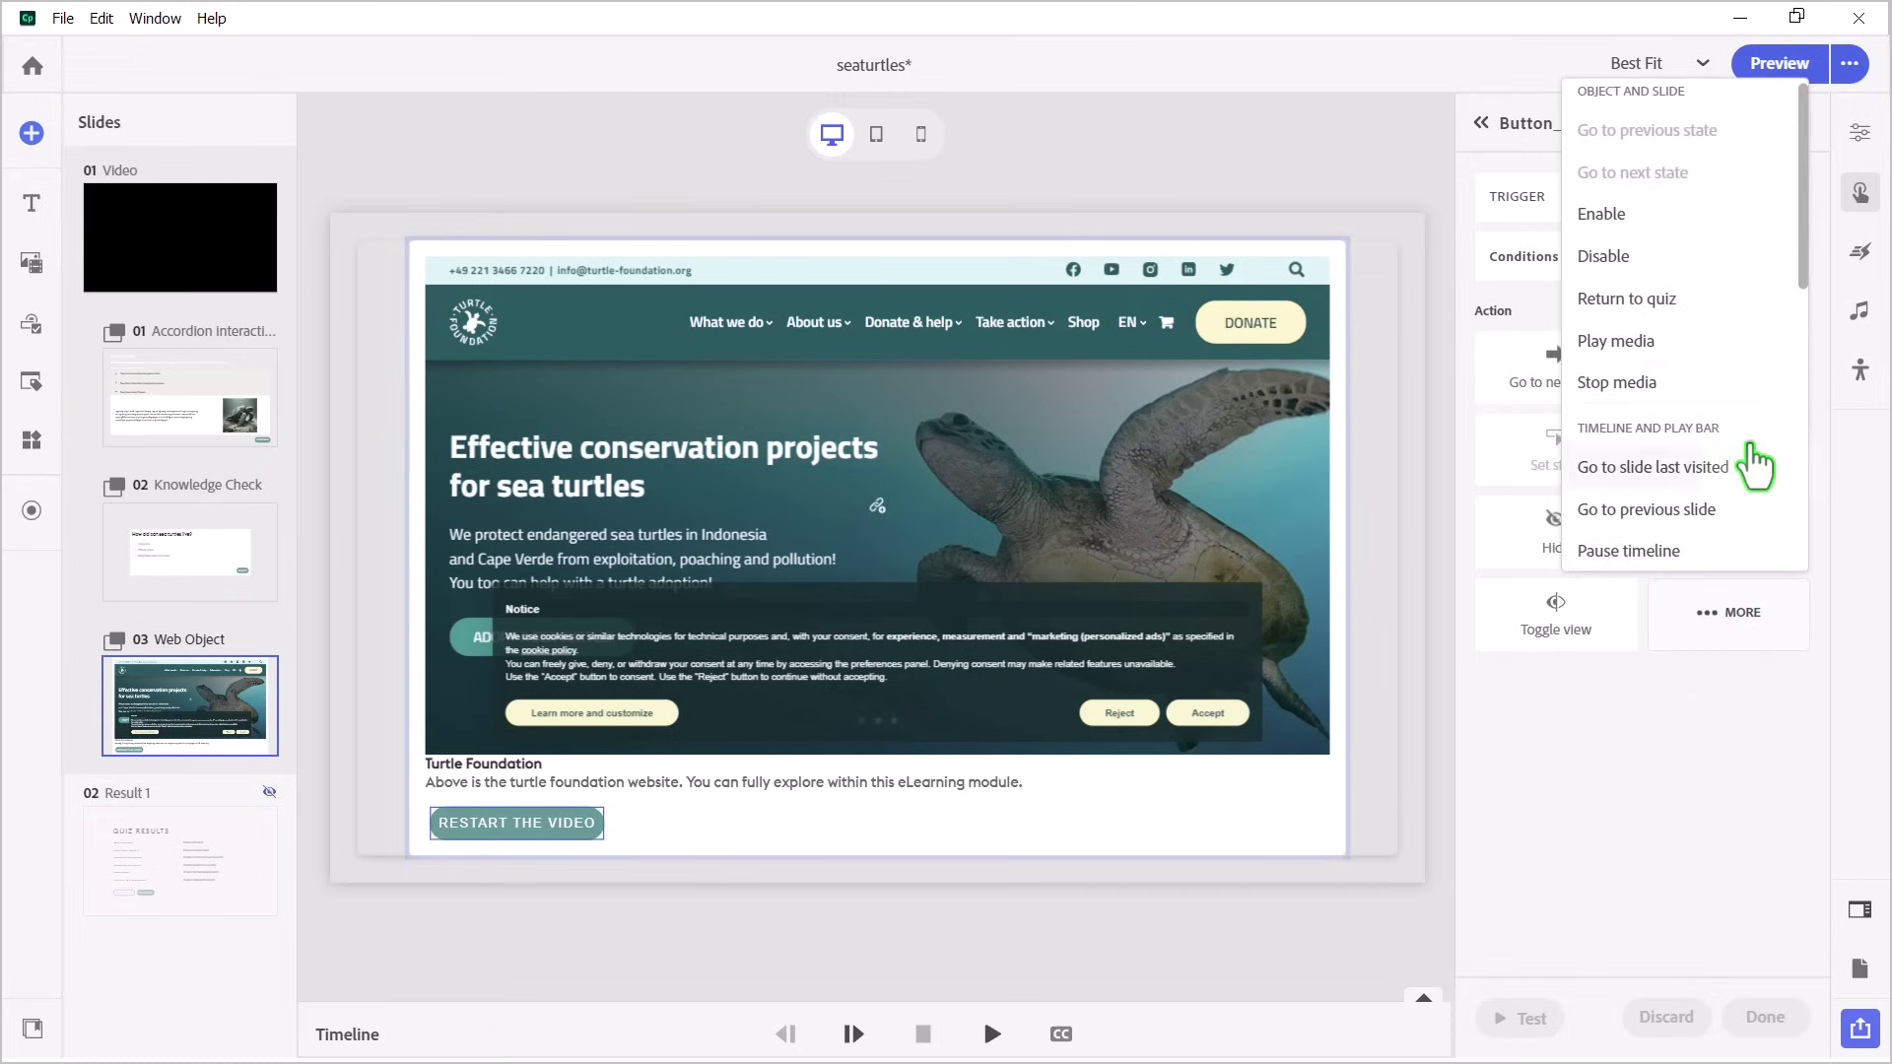
scroll(1750, 393, down, 2)
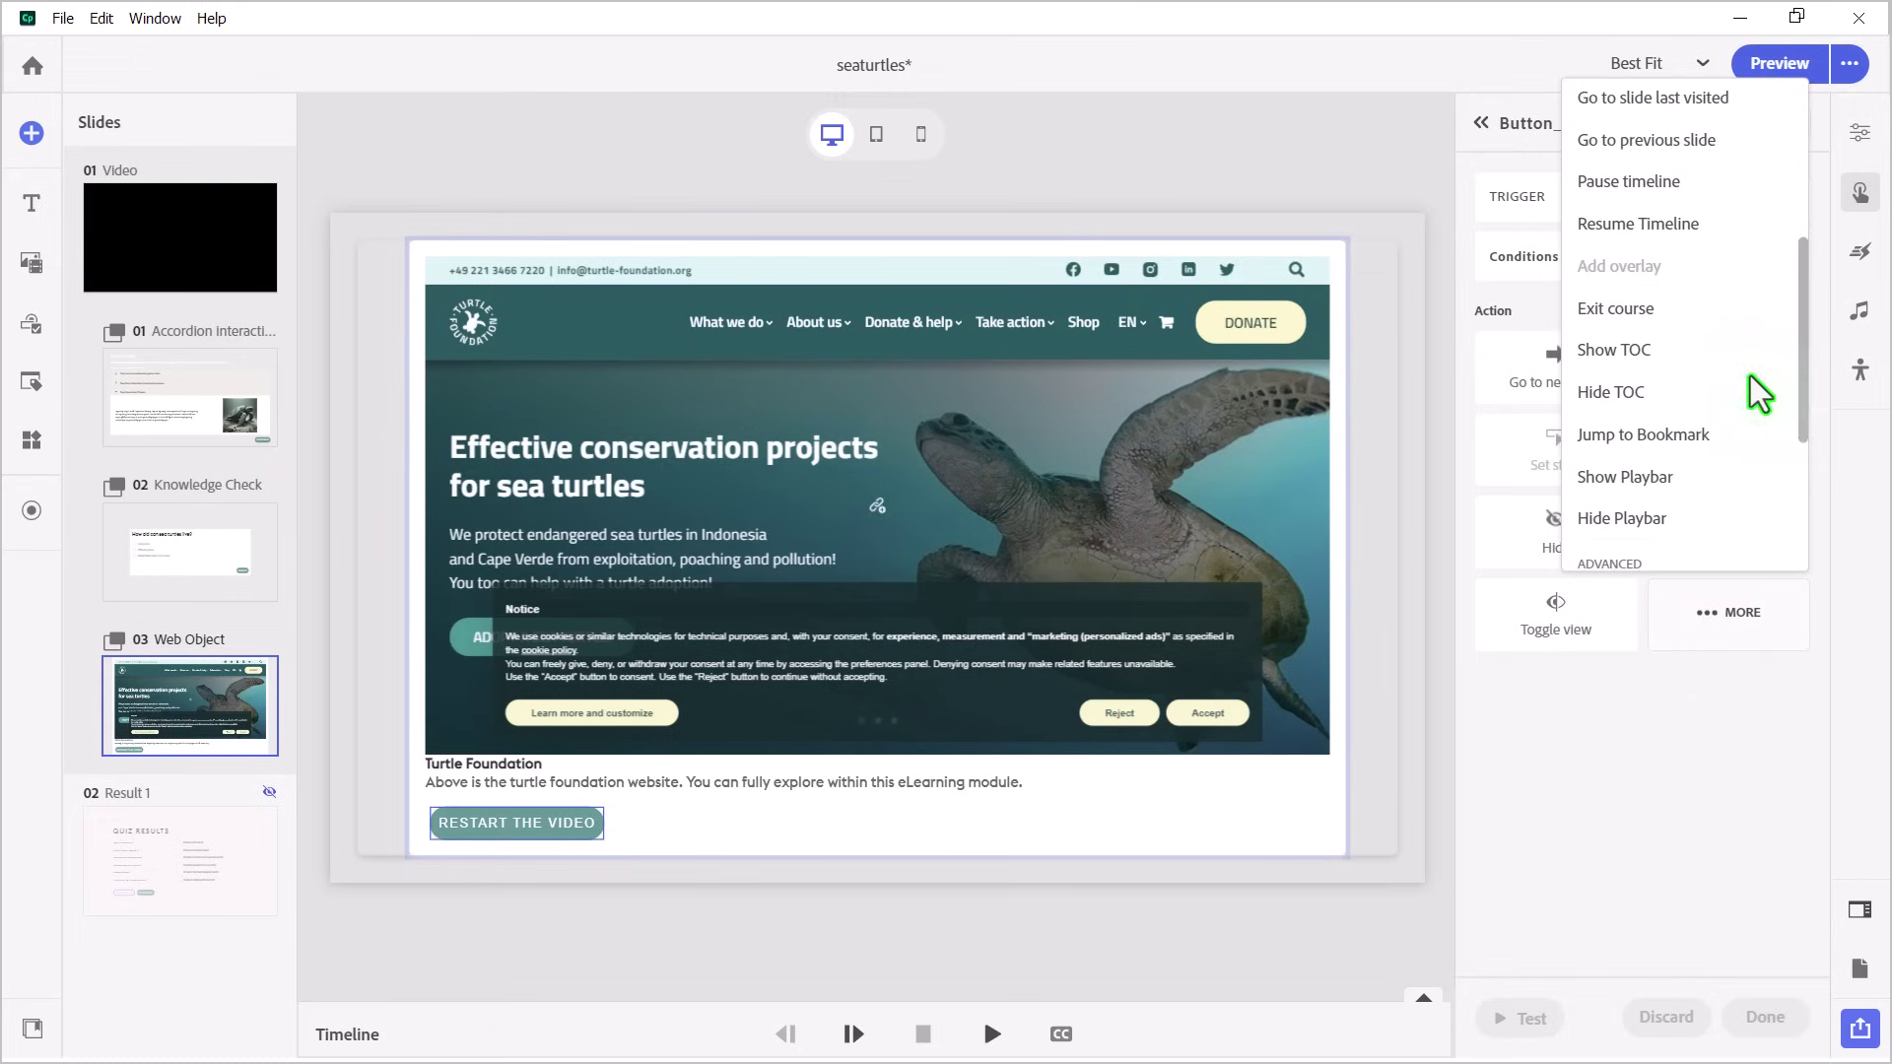
click(1644, 436)
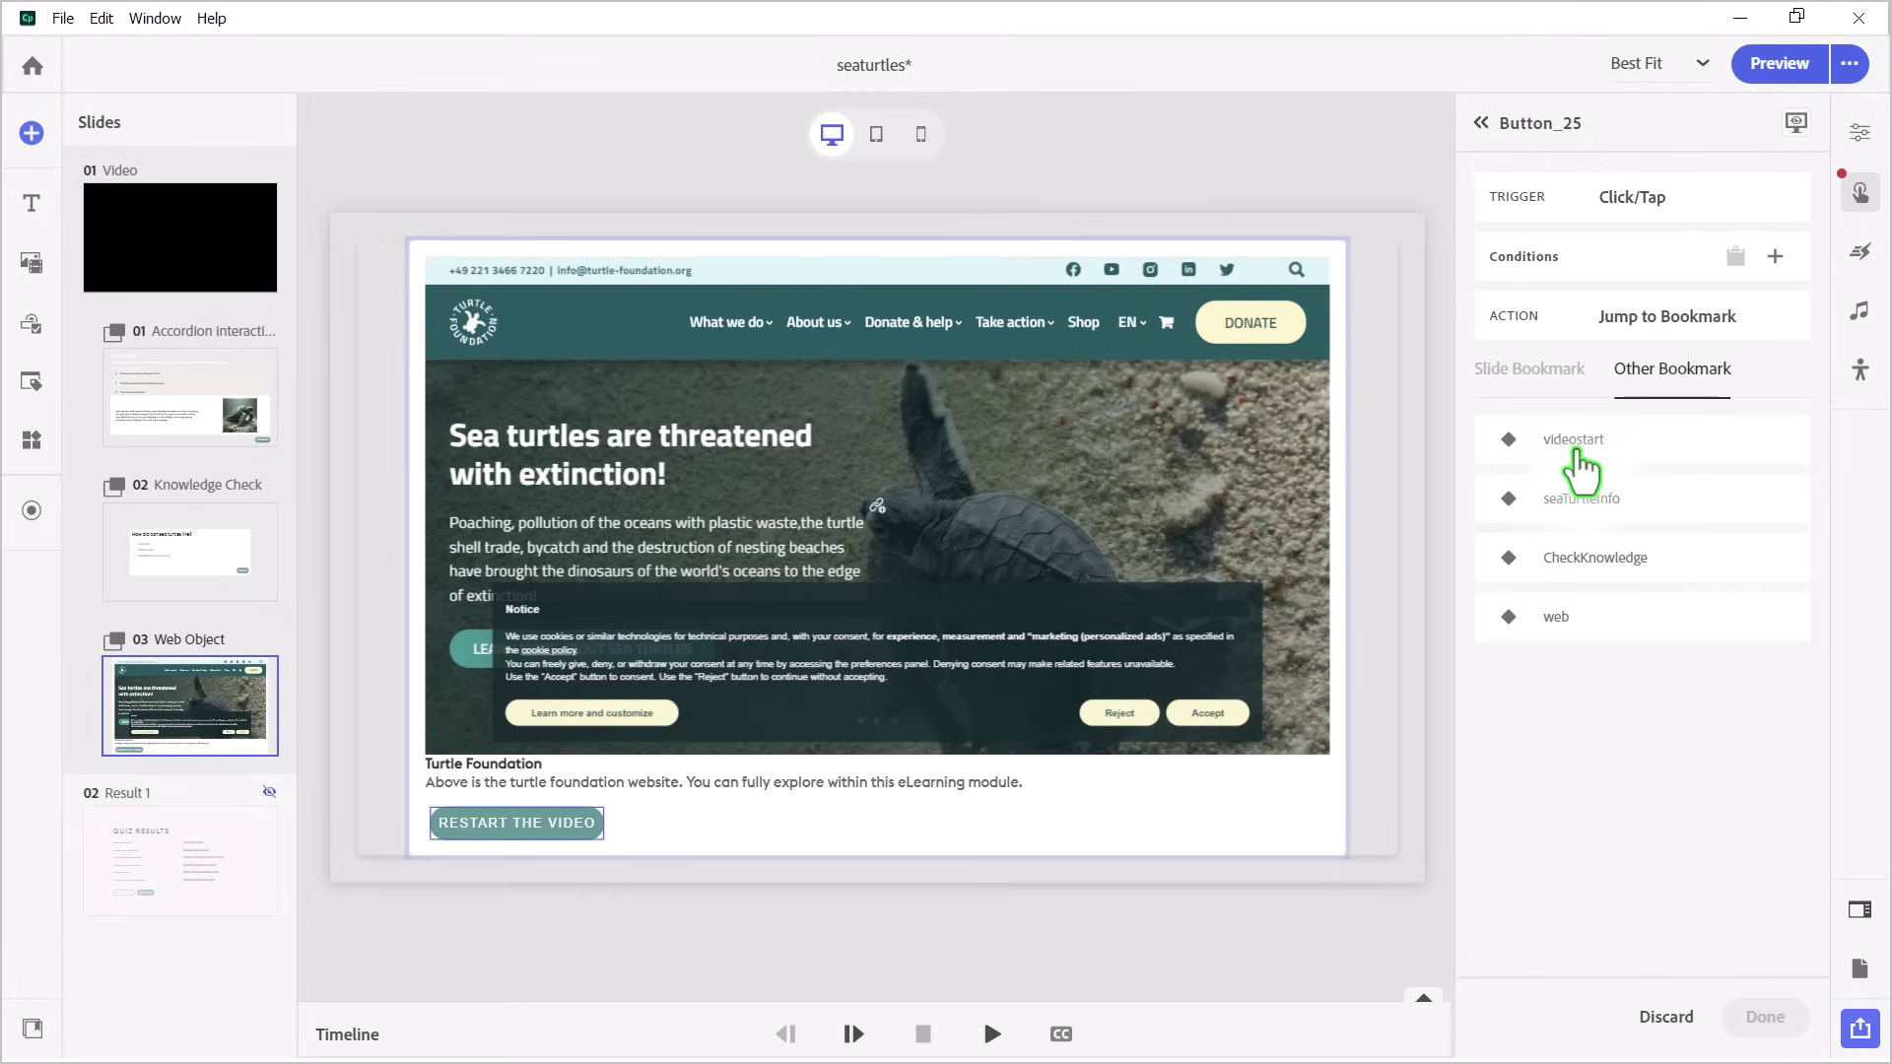
click(1575, 444)
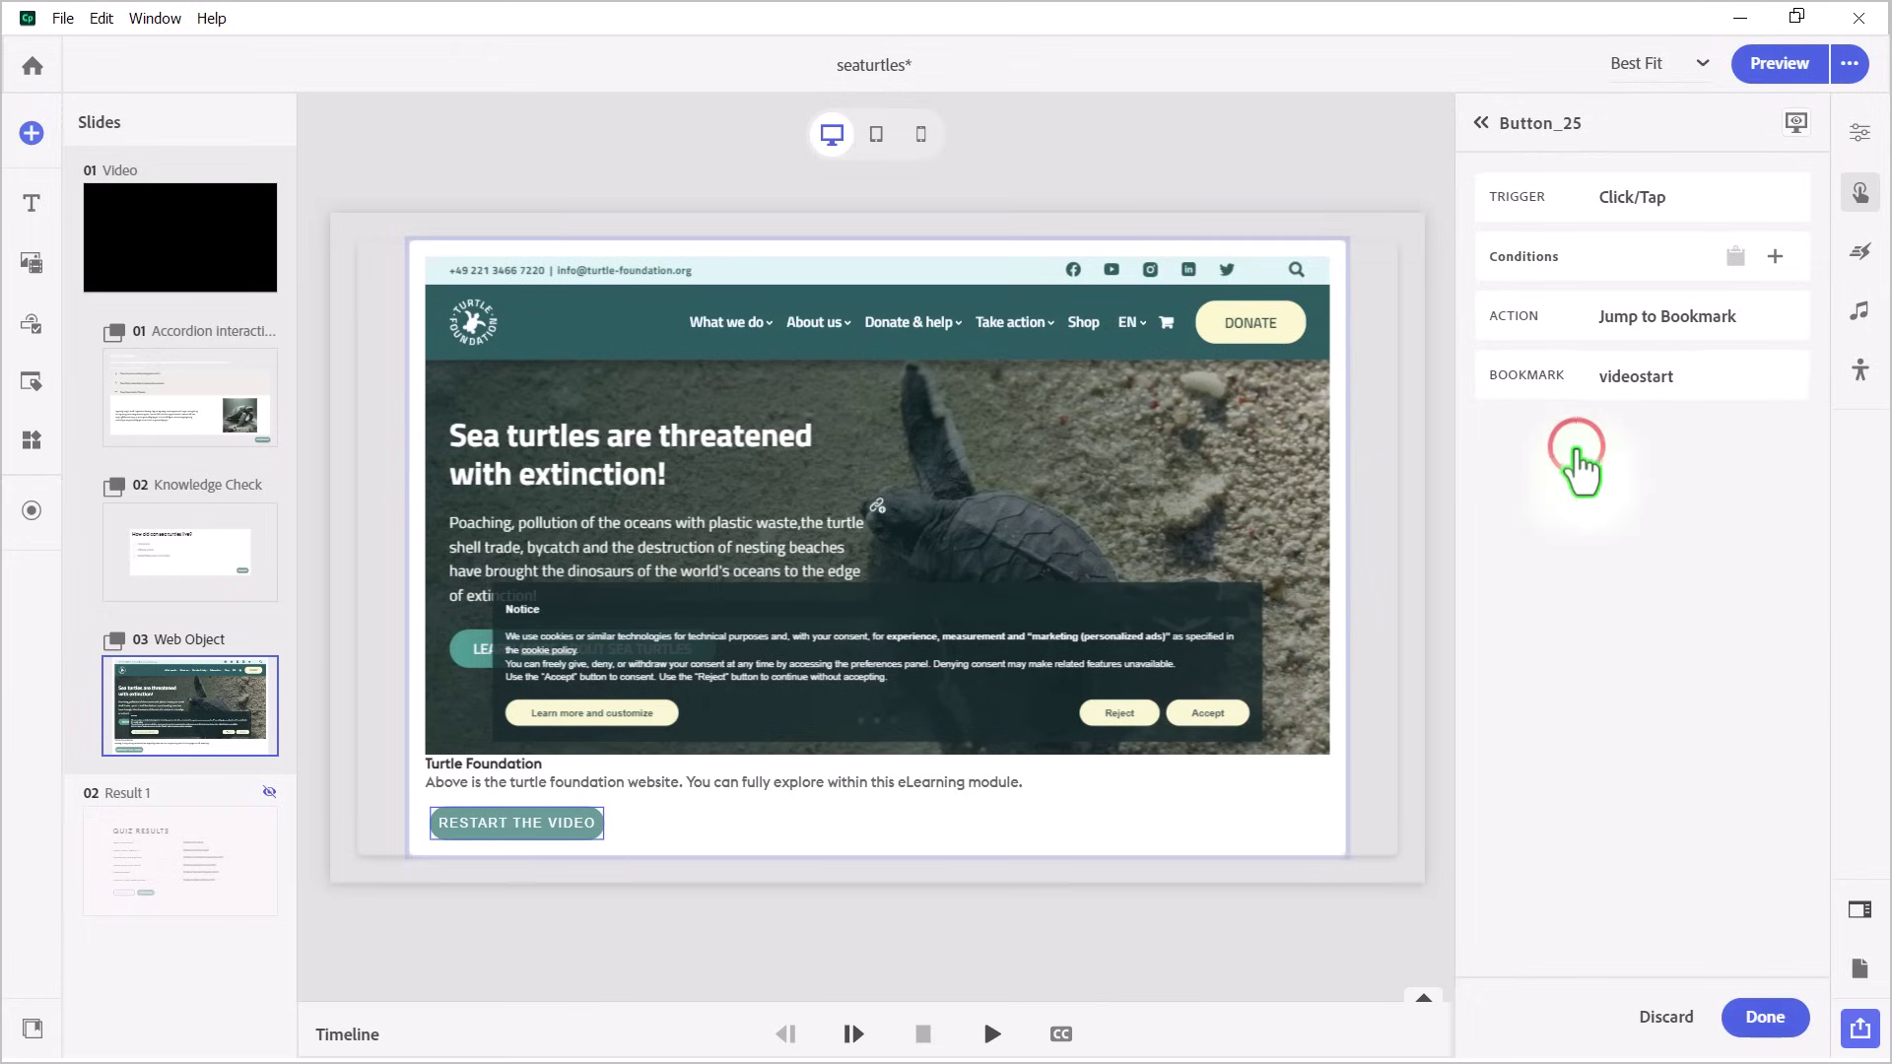
click(1767, 1005)
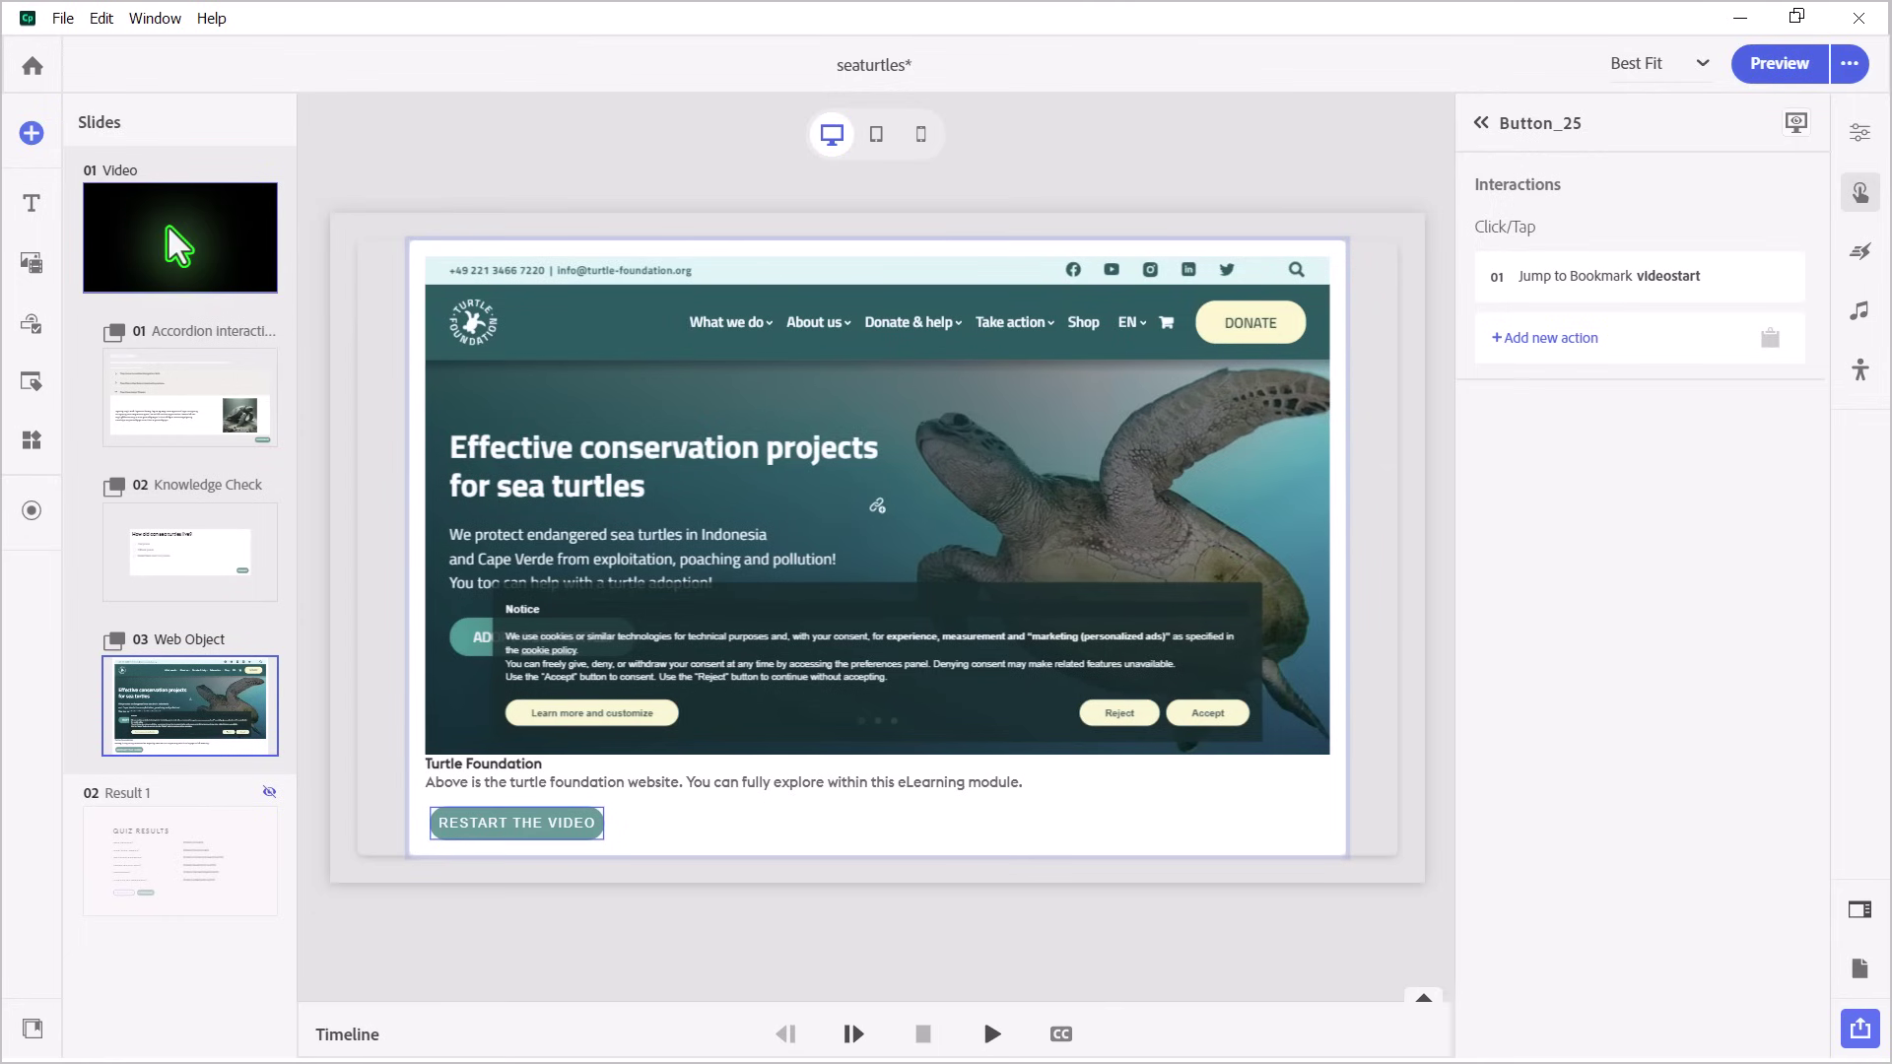
Preview the course from the Video slide until the accordion overlay appears
click(168, 227)
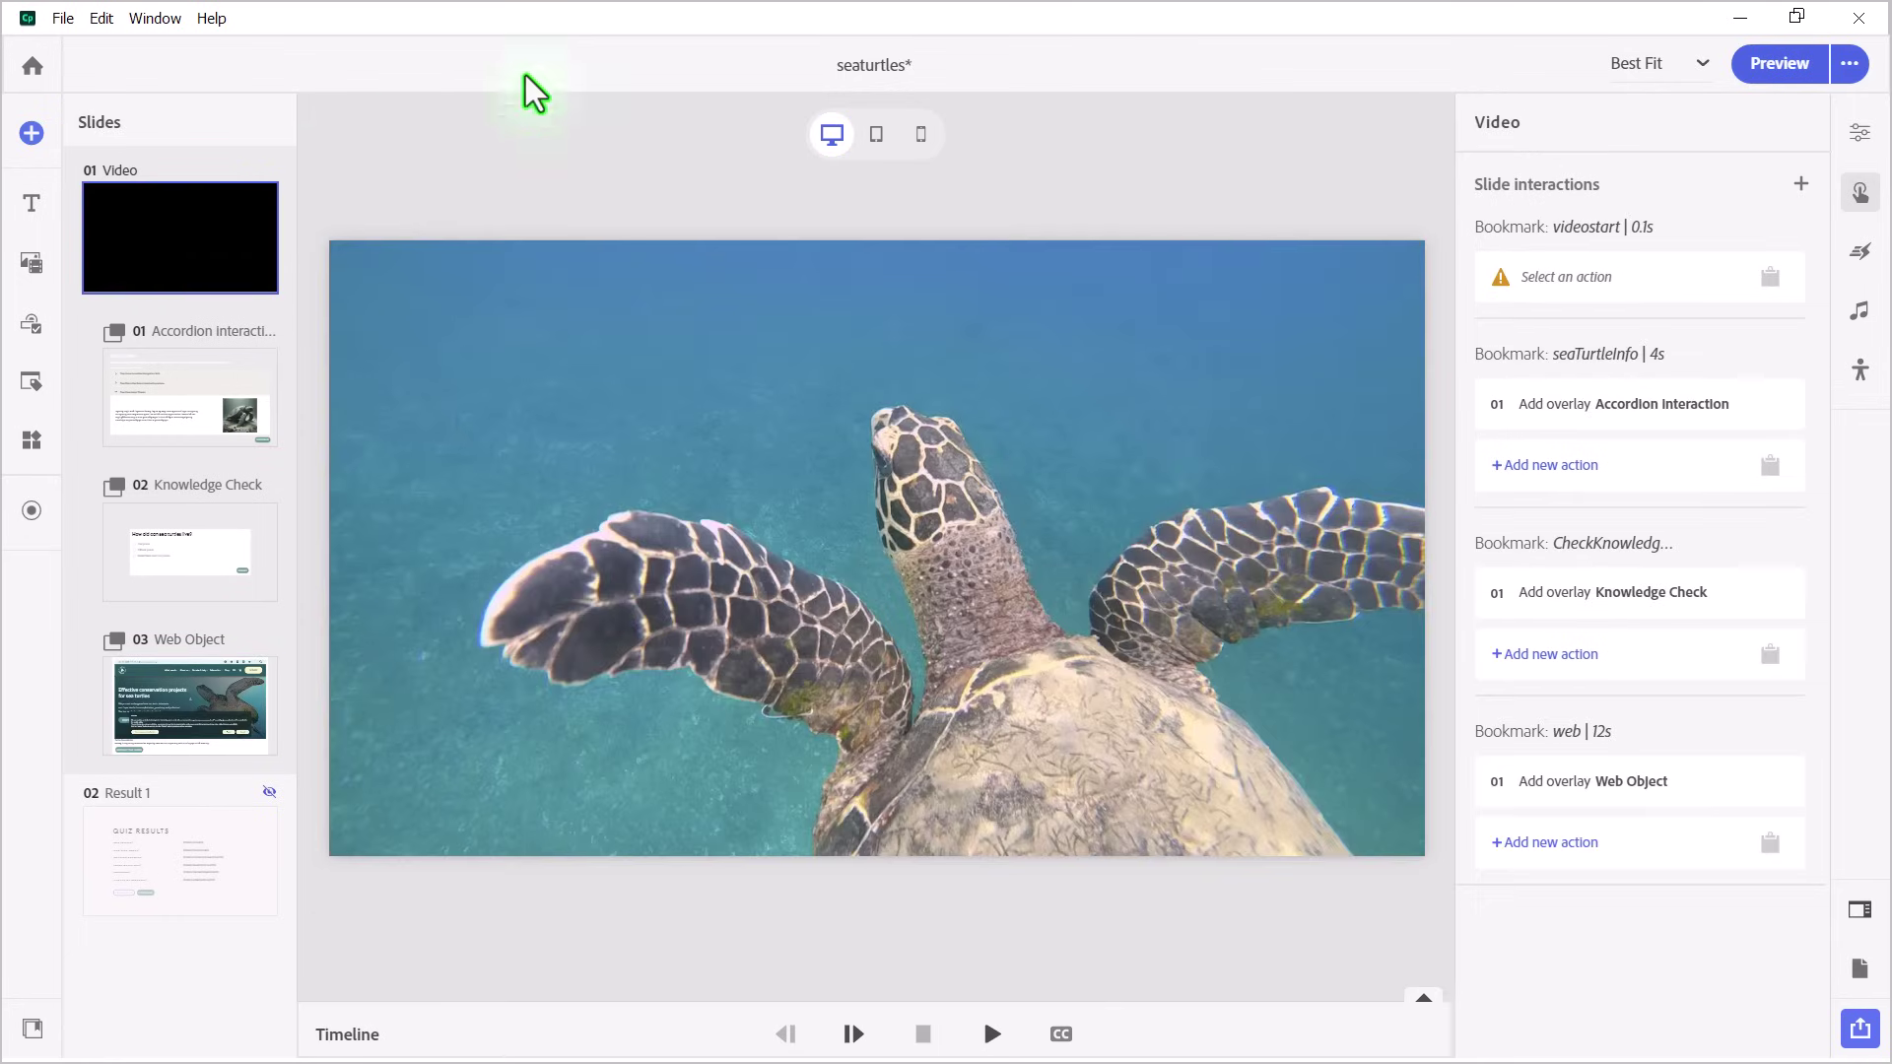
click(1788, 65)
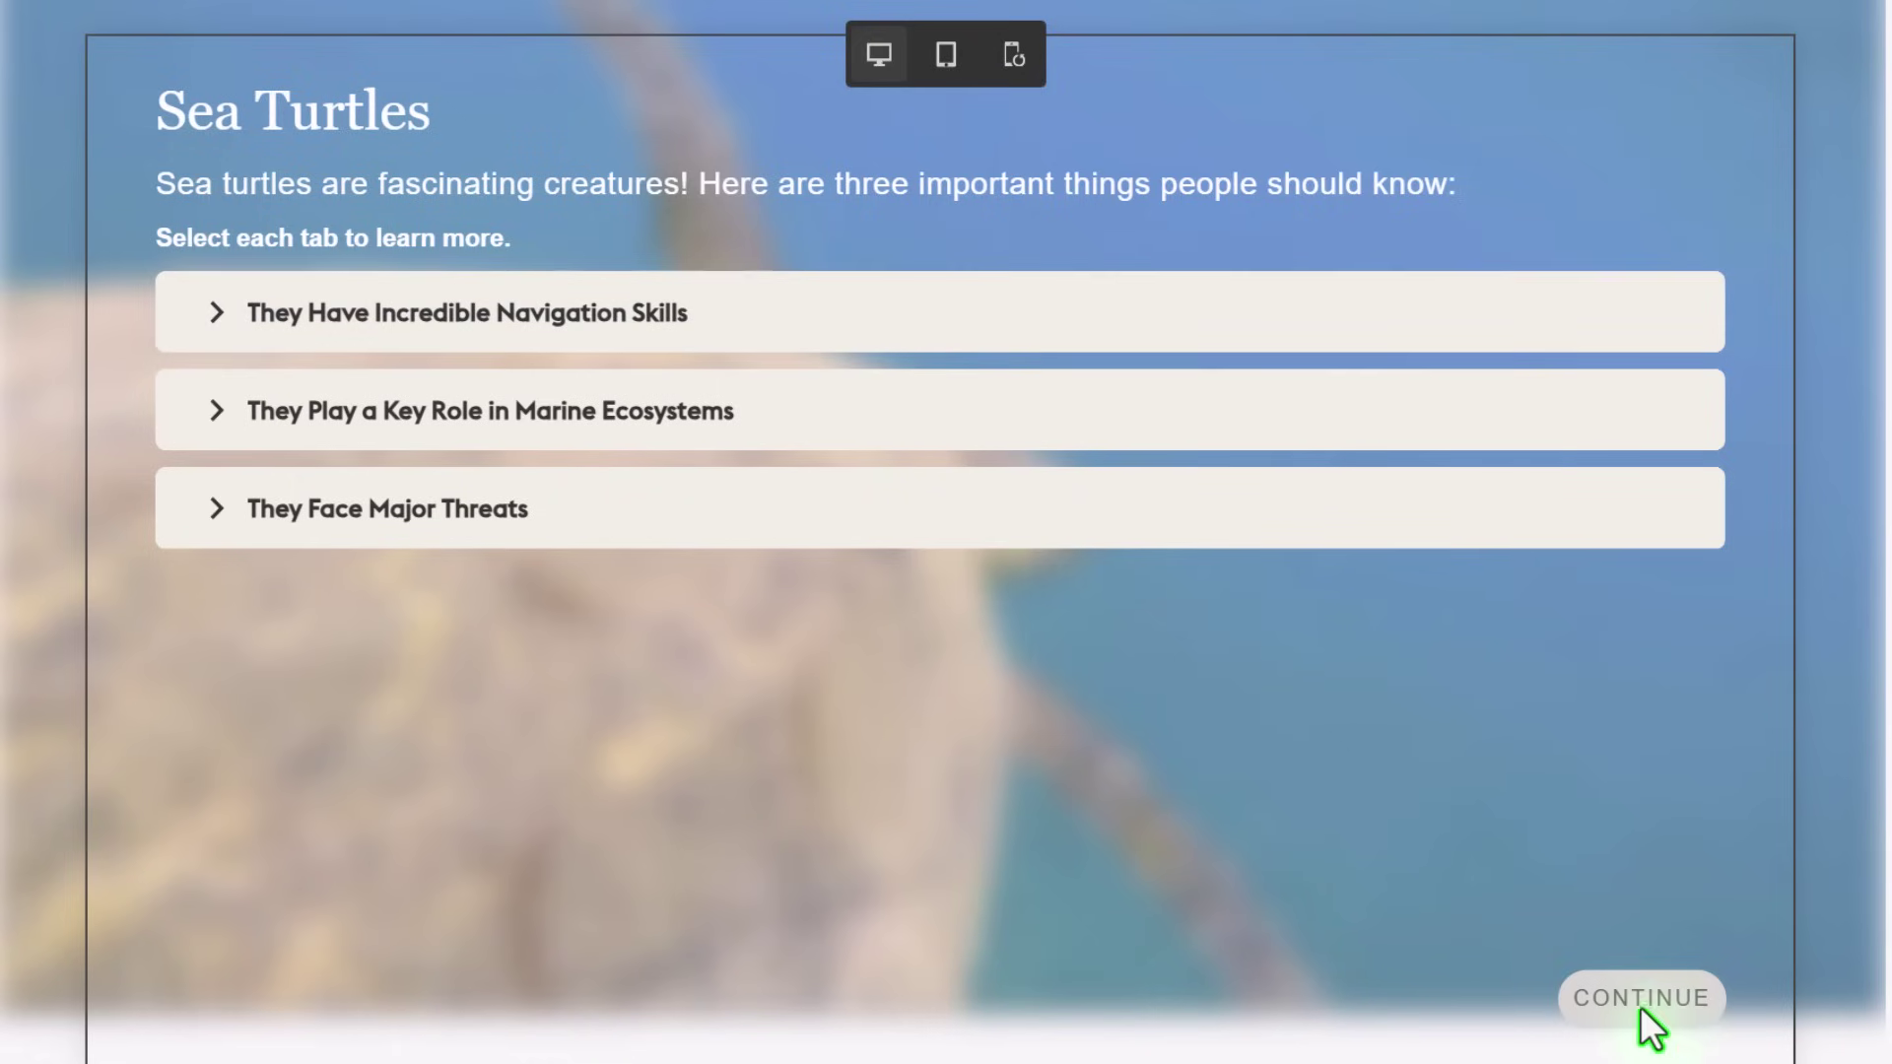
click(1663, 993)
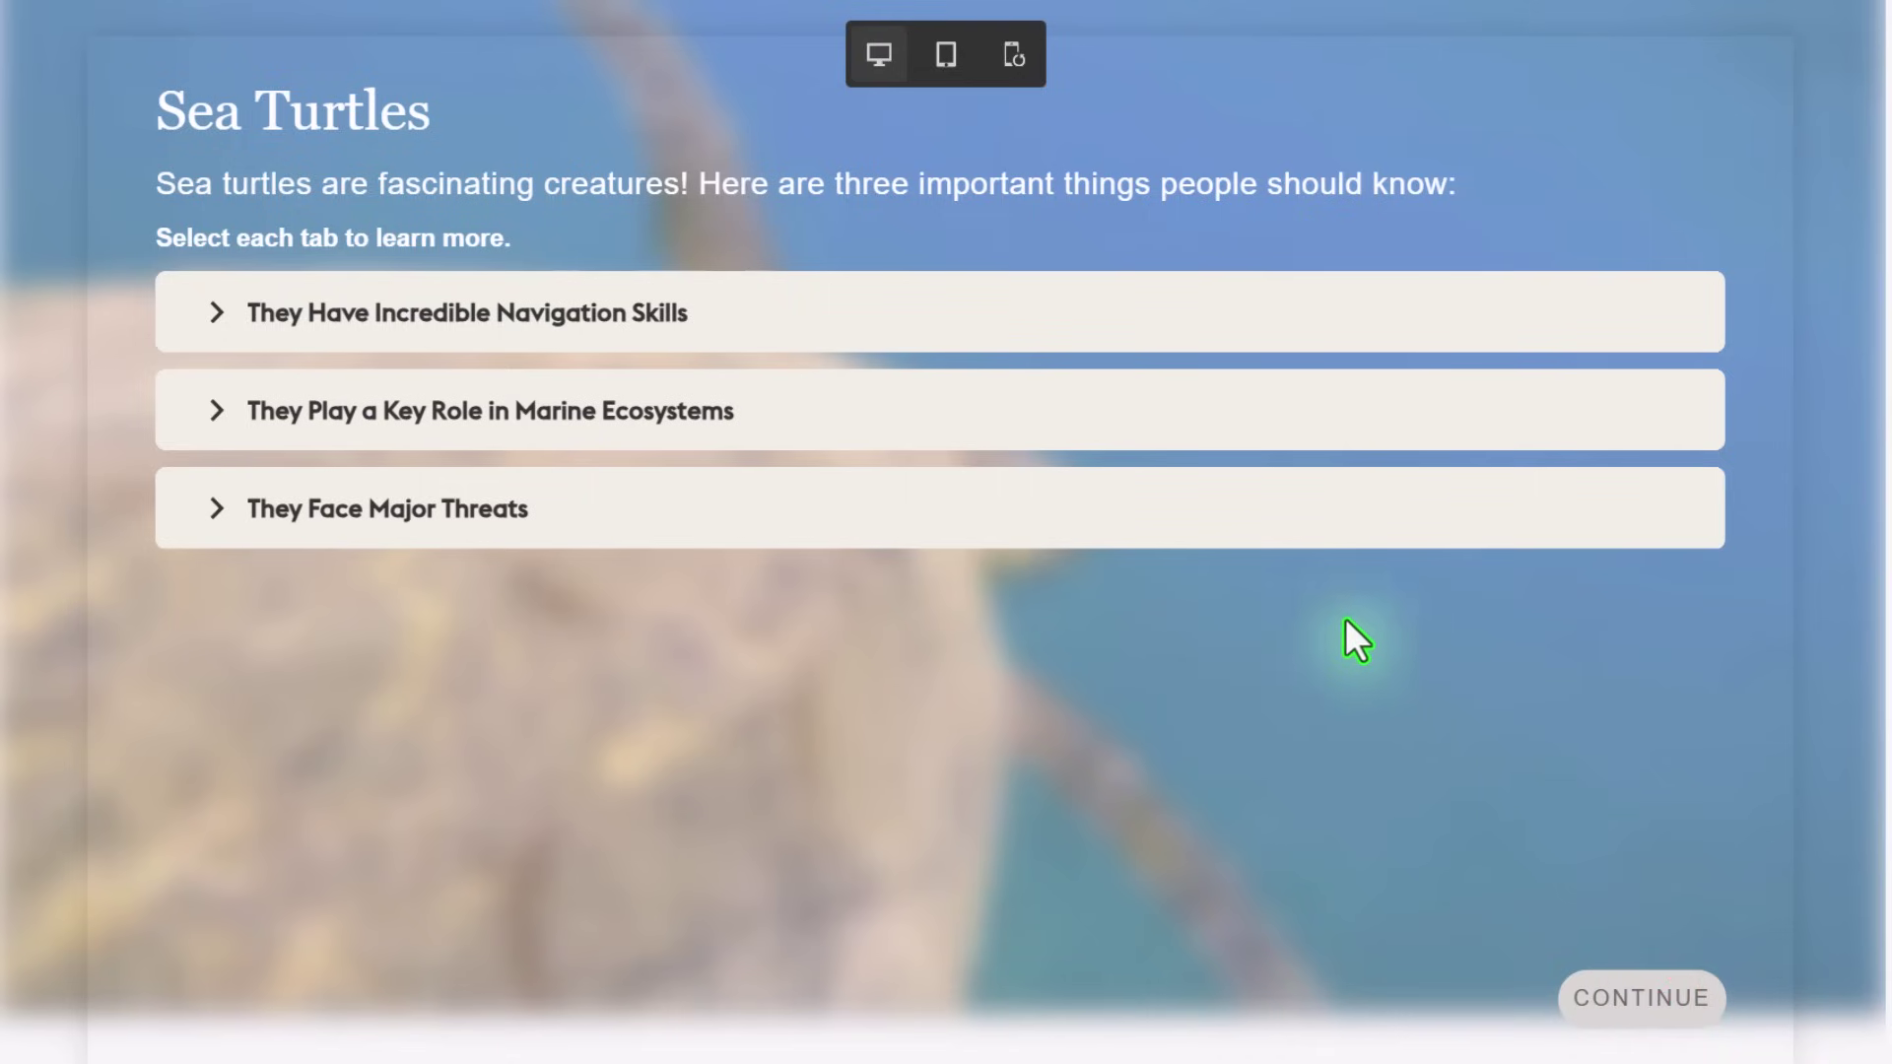
Expand the Navigation Skills, Marine Ecosystems and Major Threats tabs, then continue to the video
click(1062, 321)
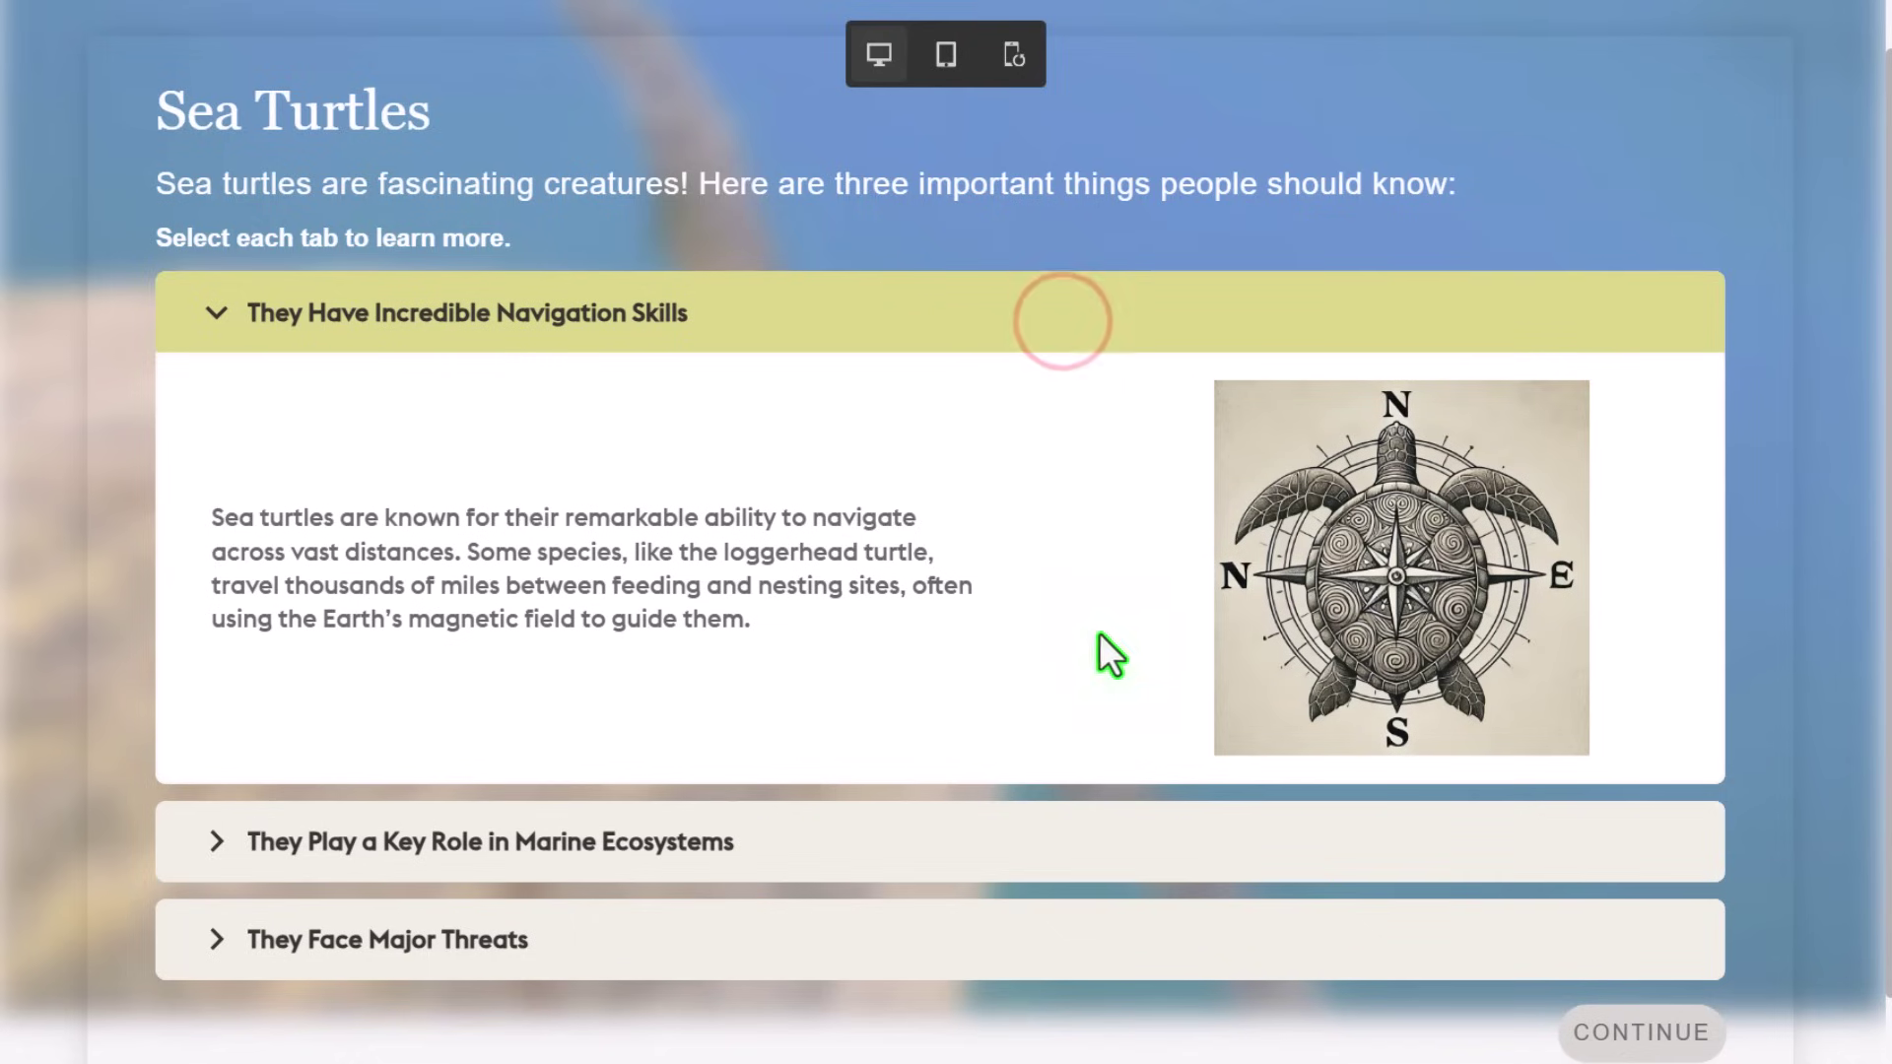
click(1096, 820)
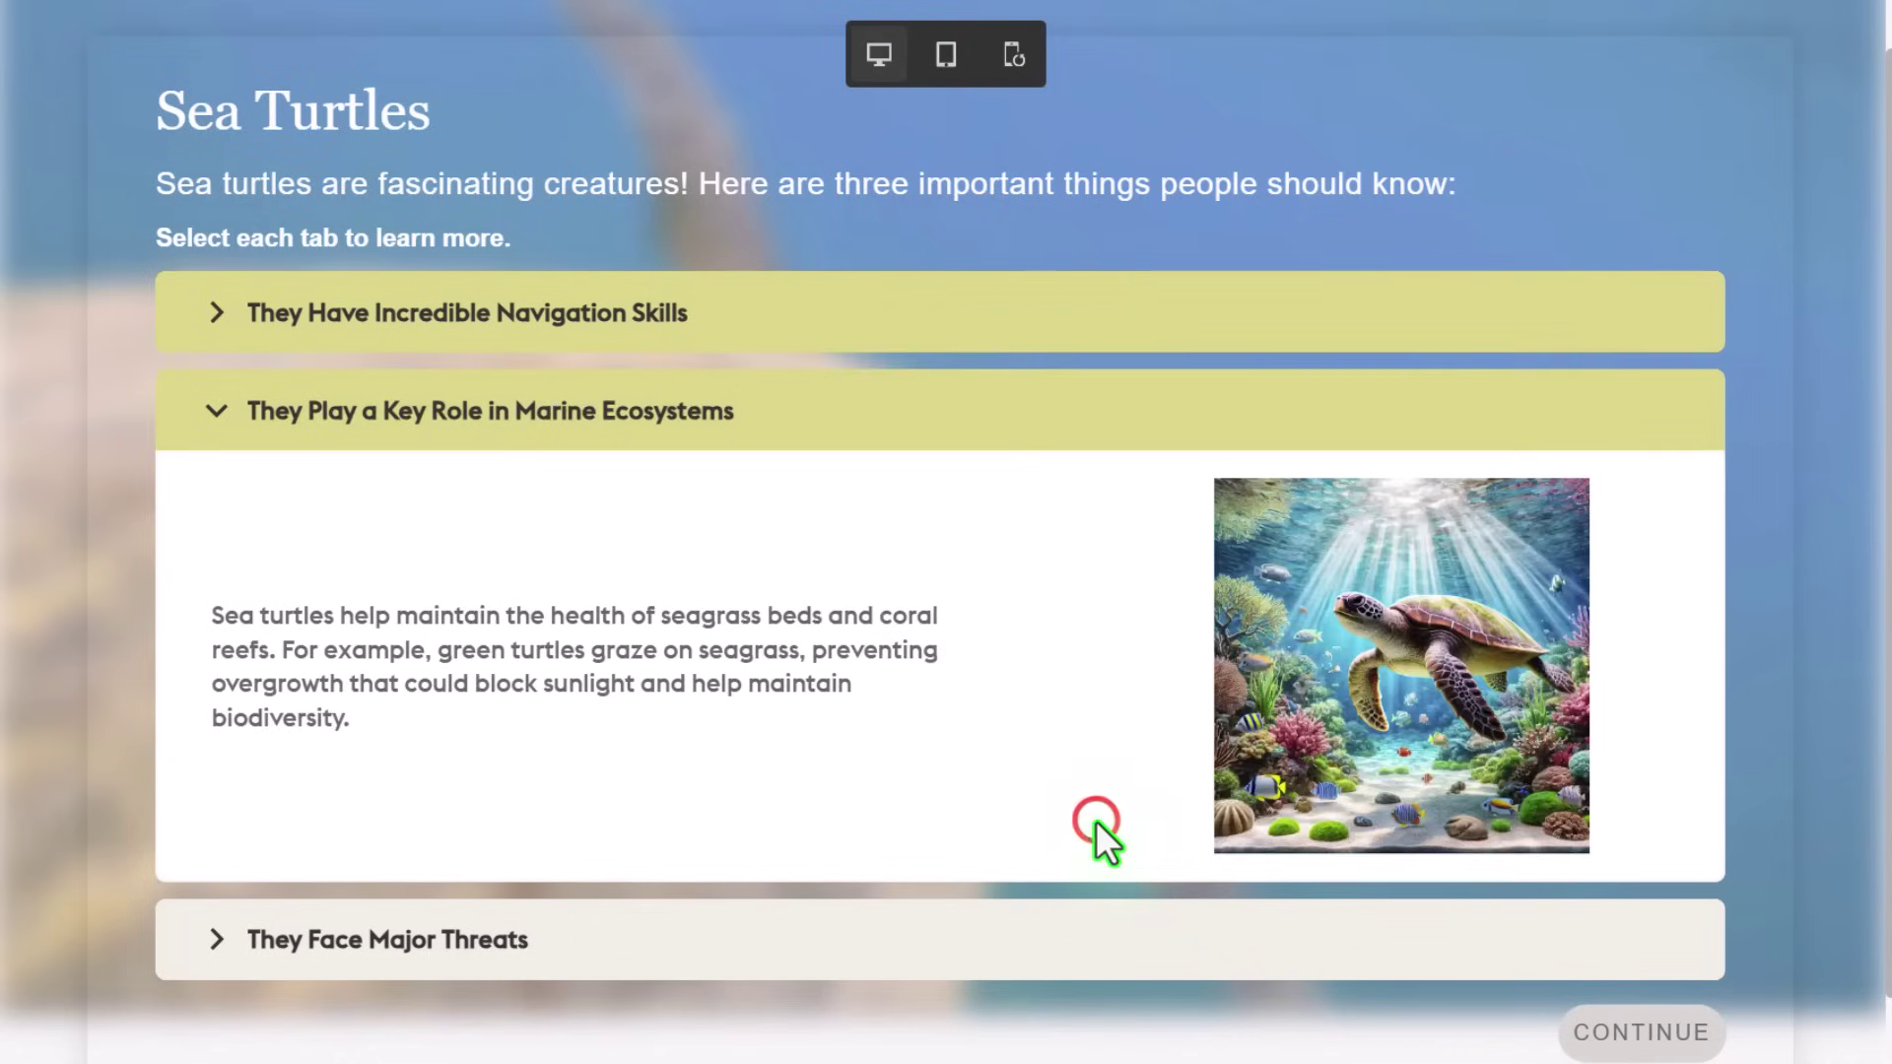
click(1107, 937)
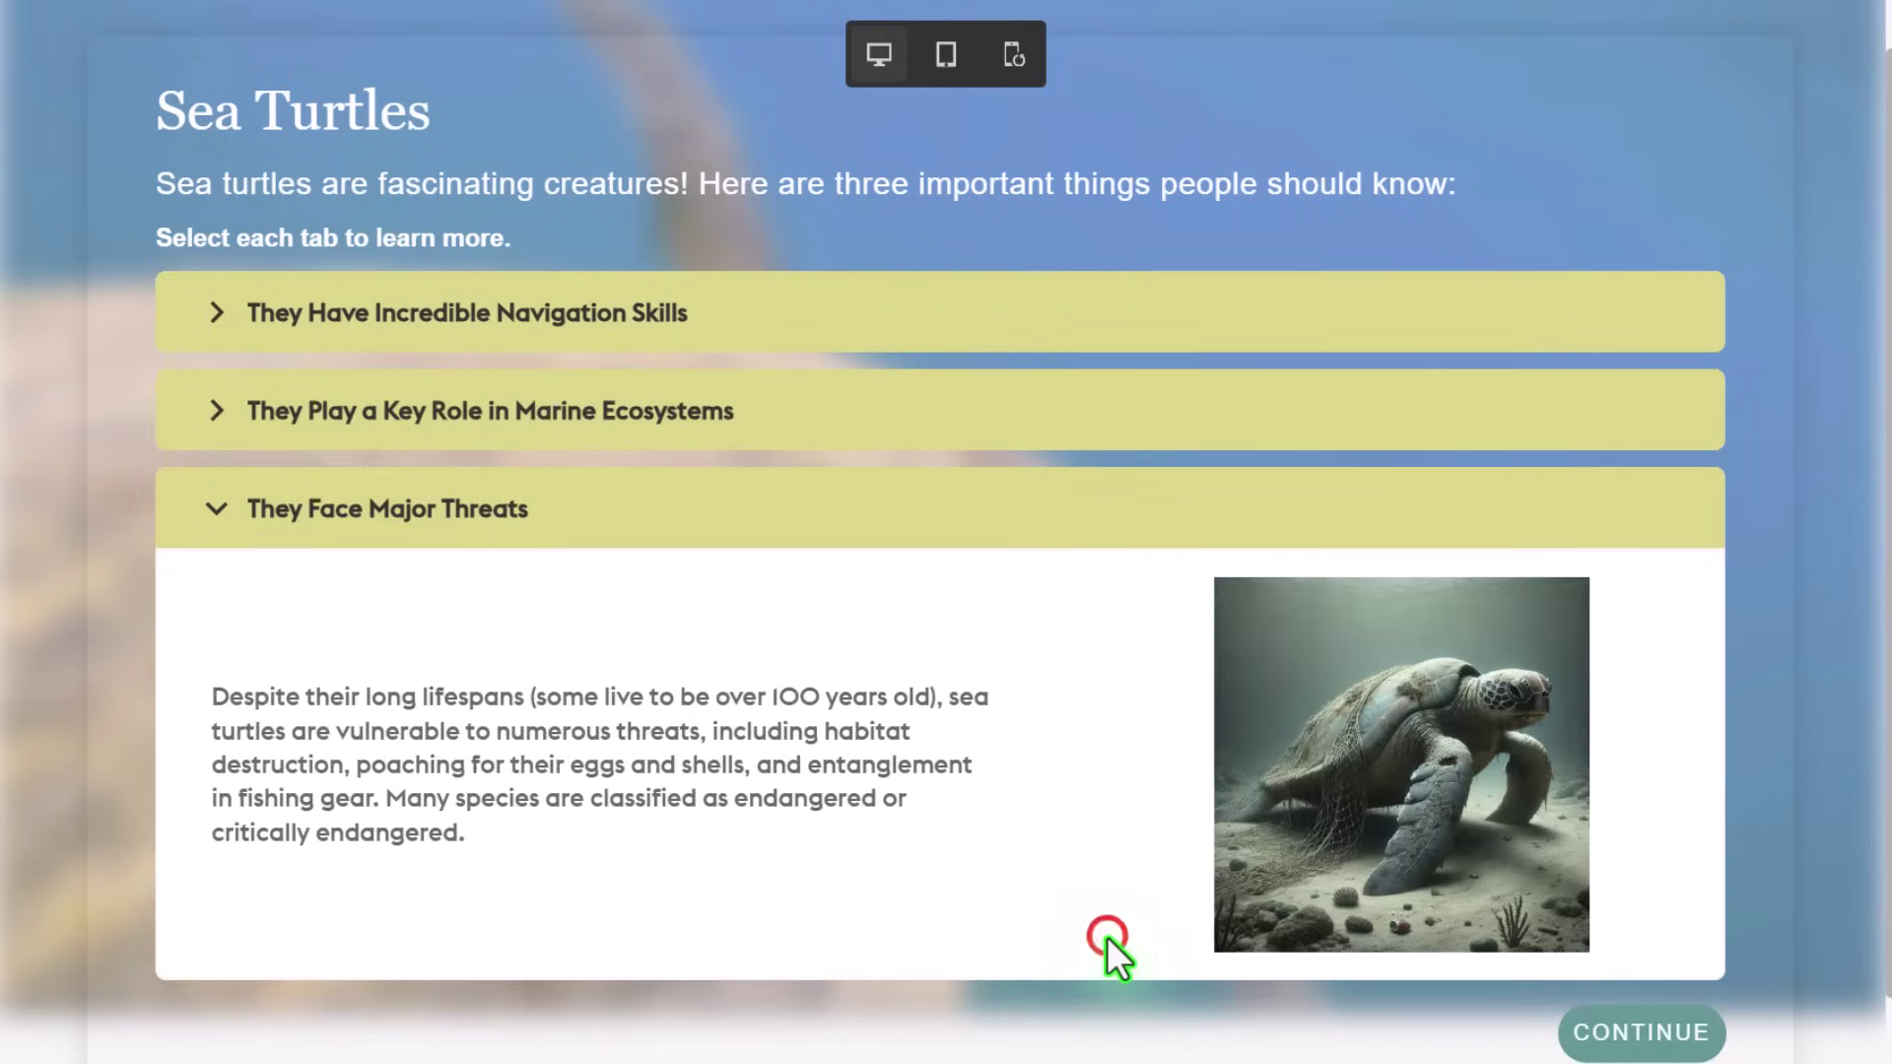
click(1658, 1051)
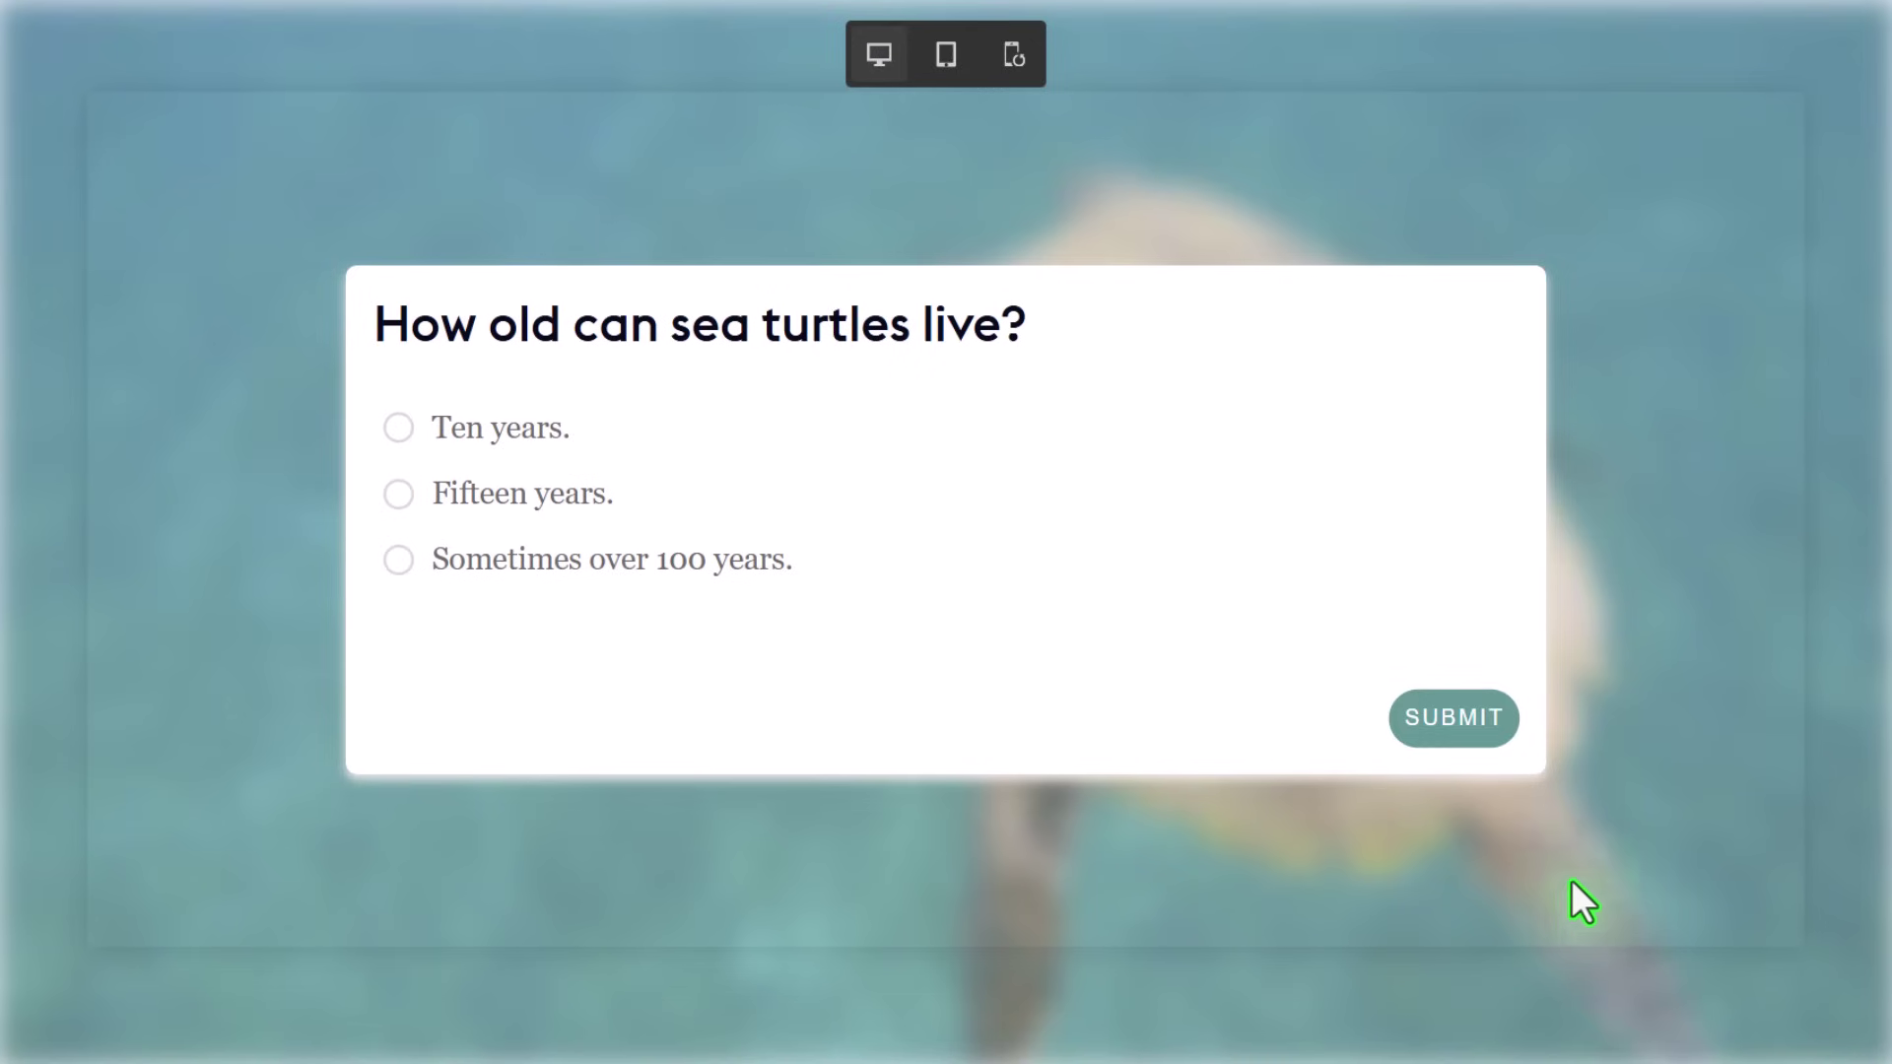
Submit Ten years, dismiss the incorrect message, then submit Sometimes over 100 years
click(520, 432)
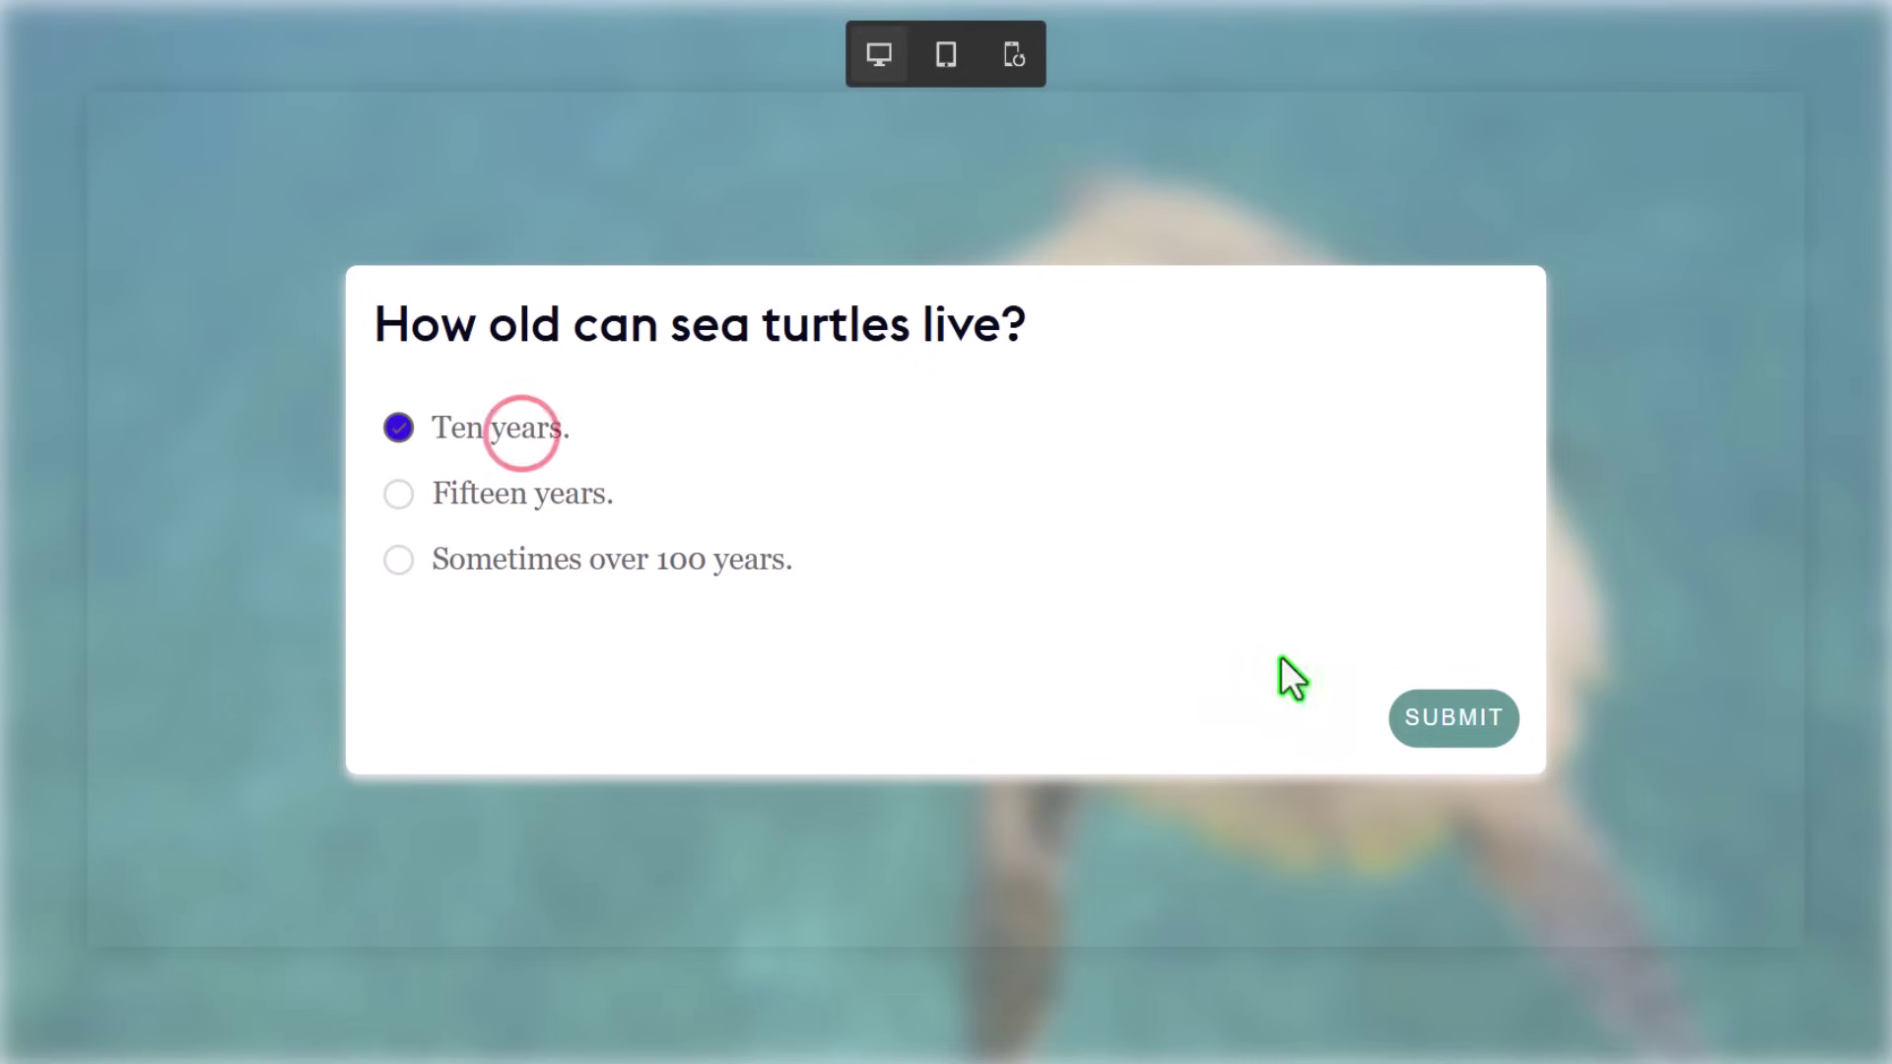
click(1461, 720)
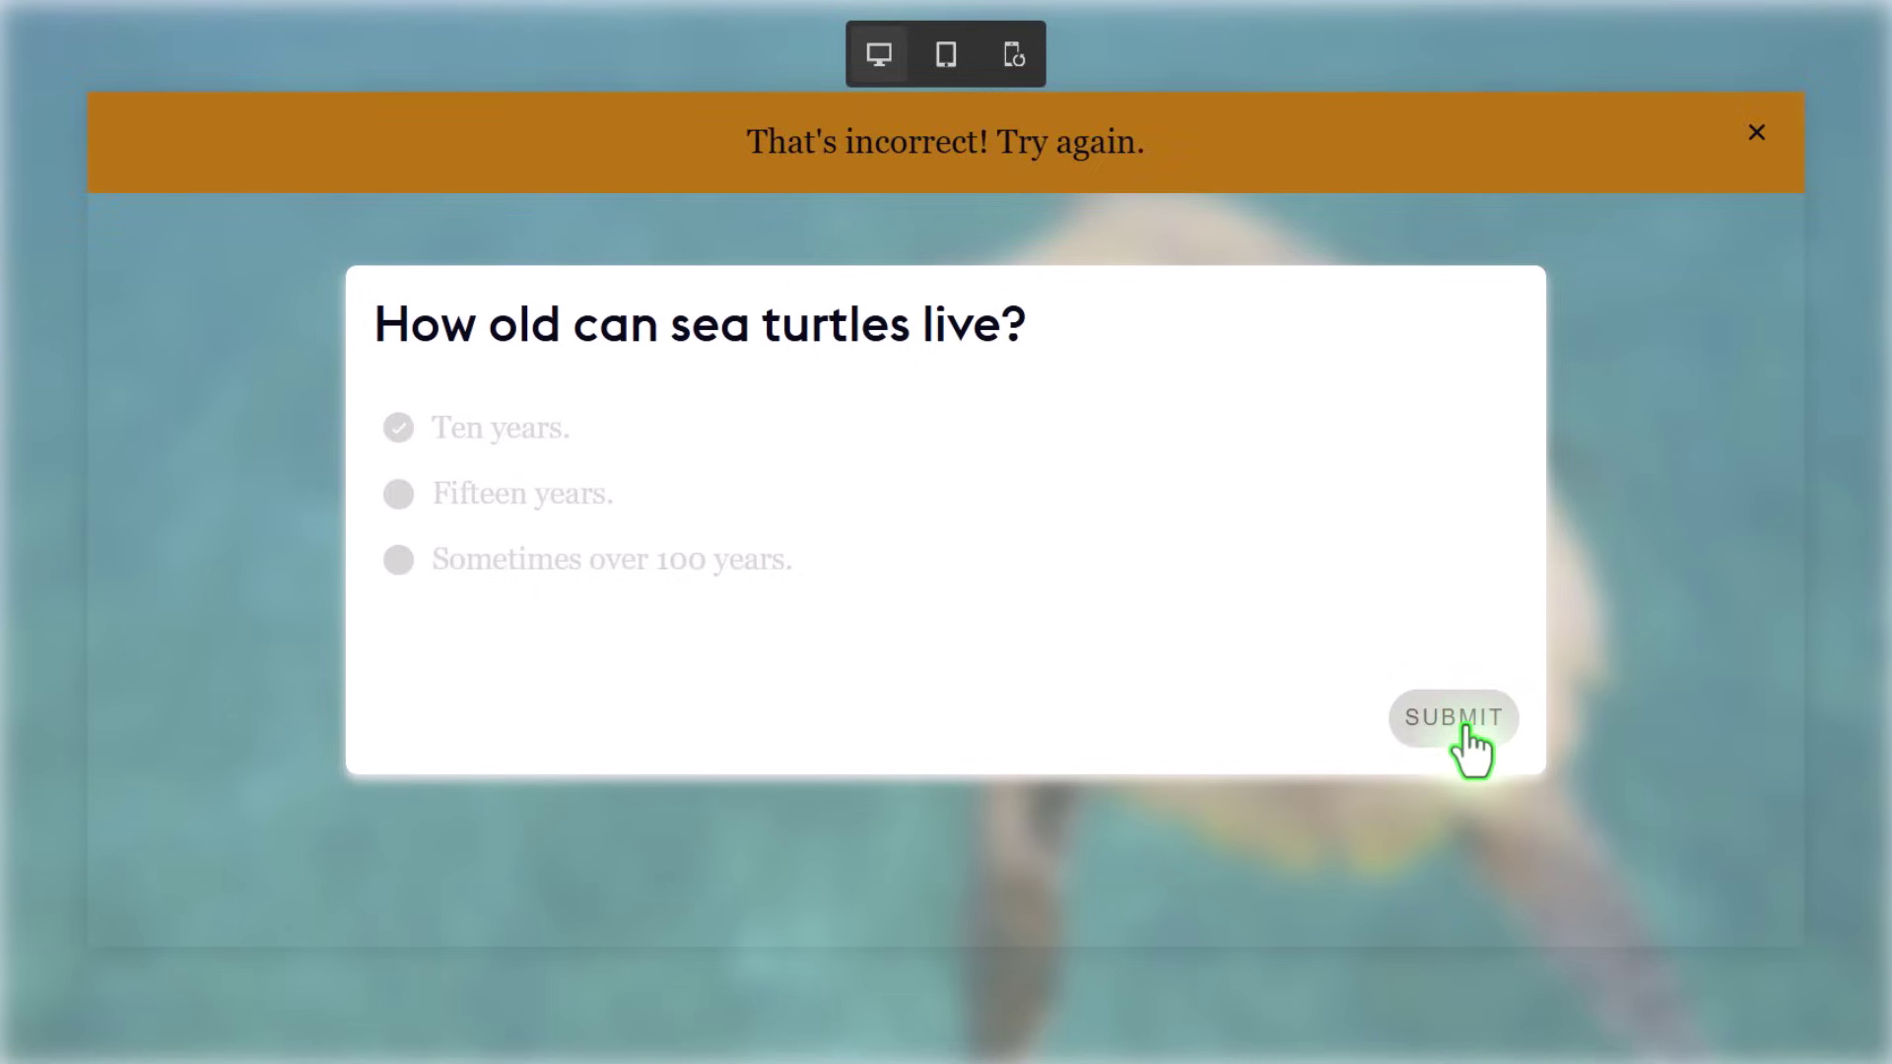
click(1153, 577)
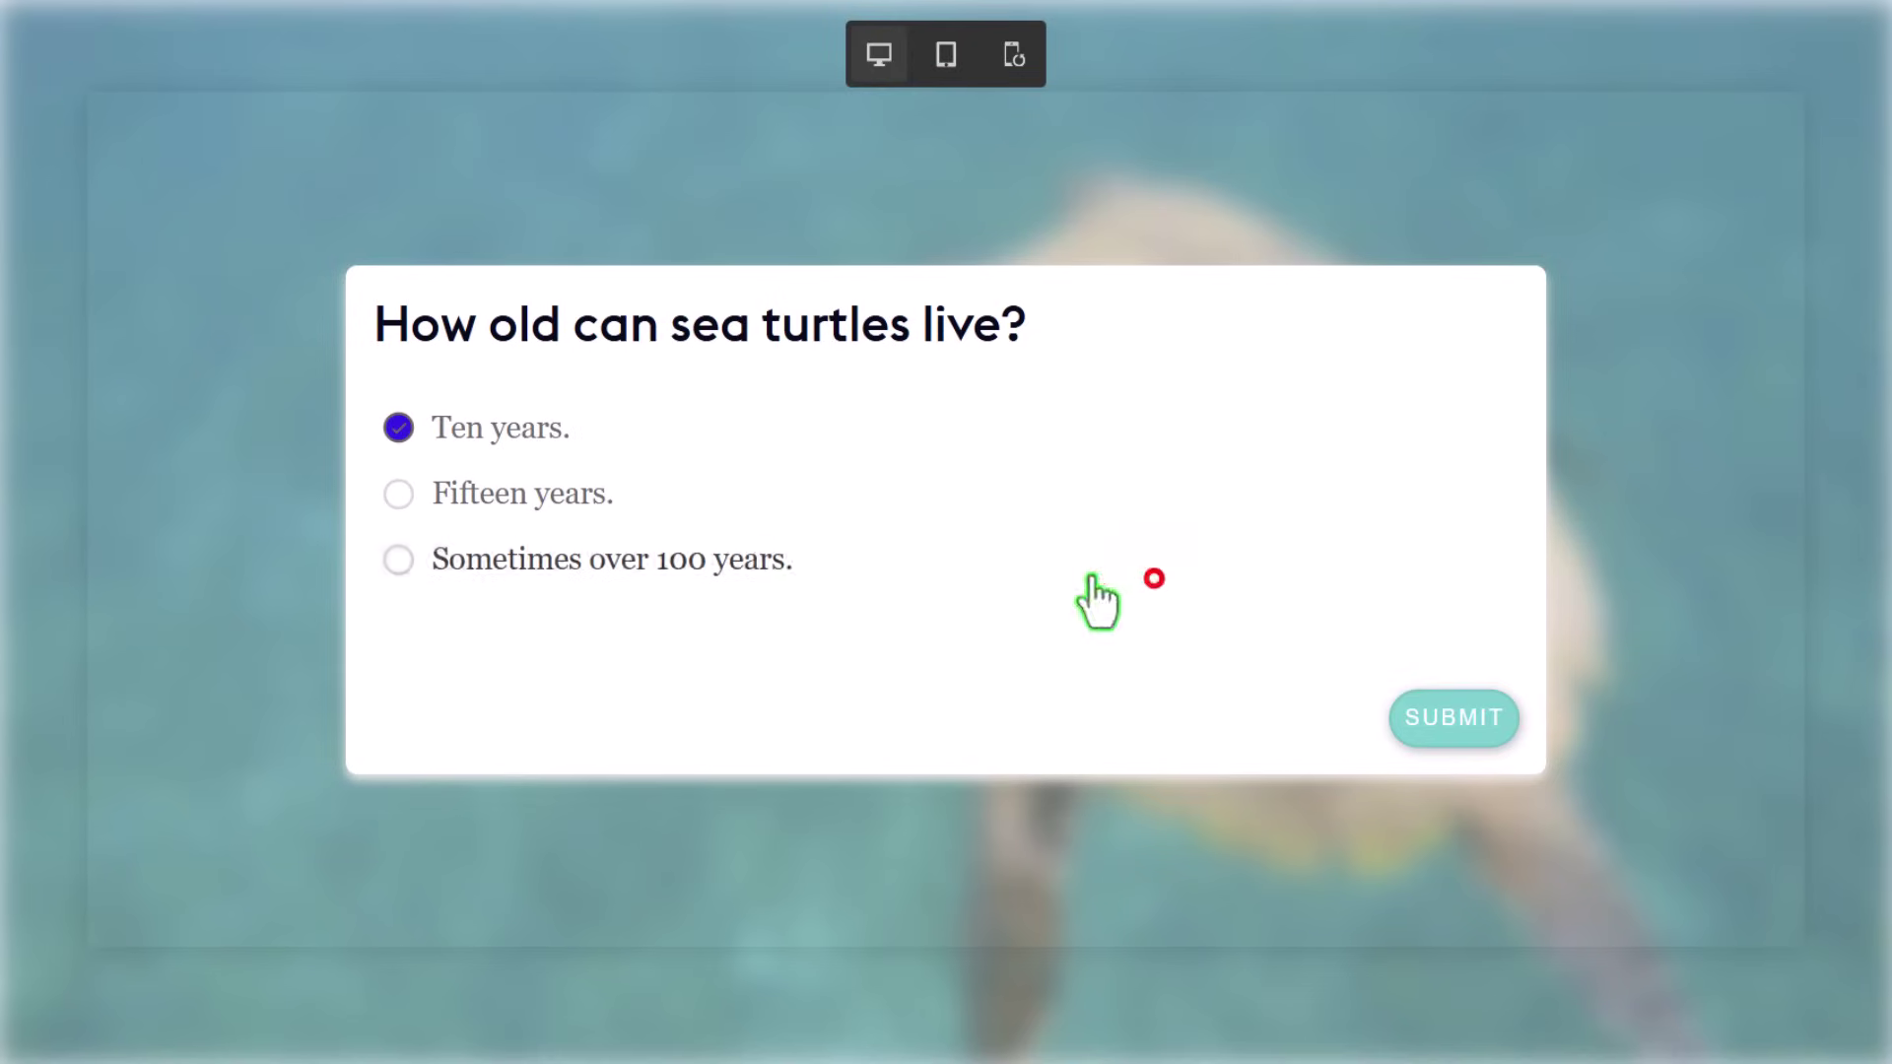
click(500, 560)
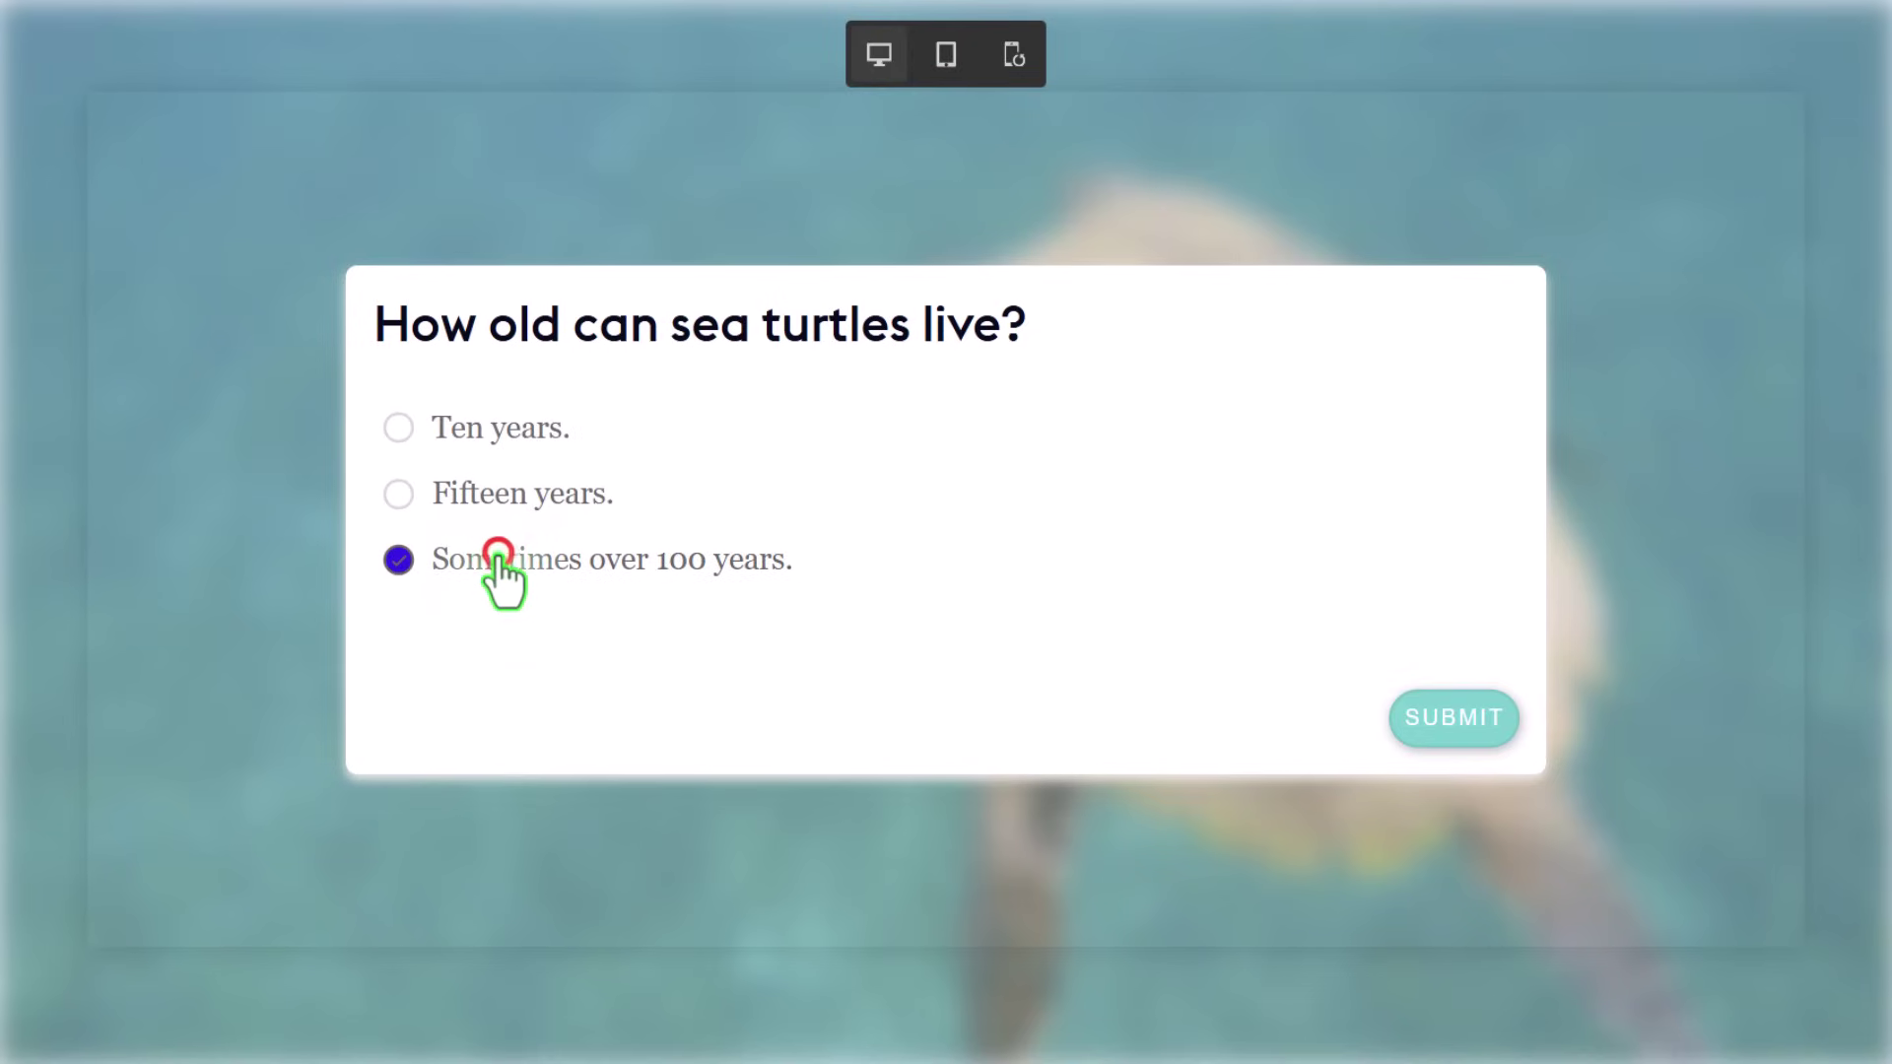
click(1456, 744)
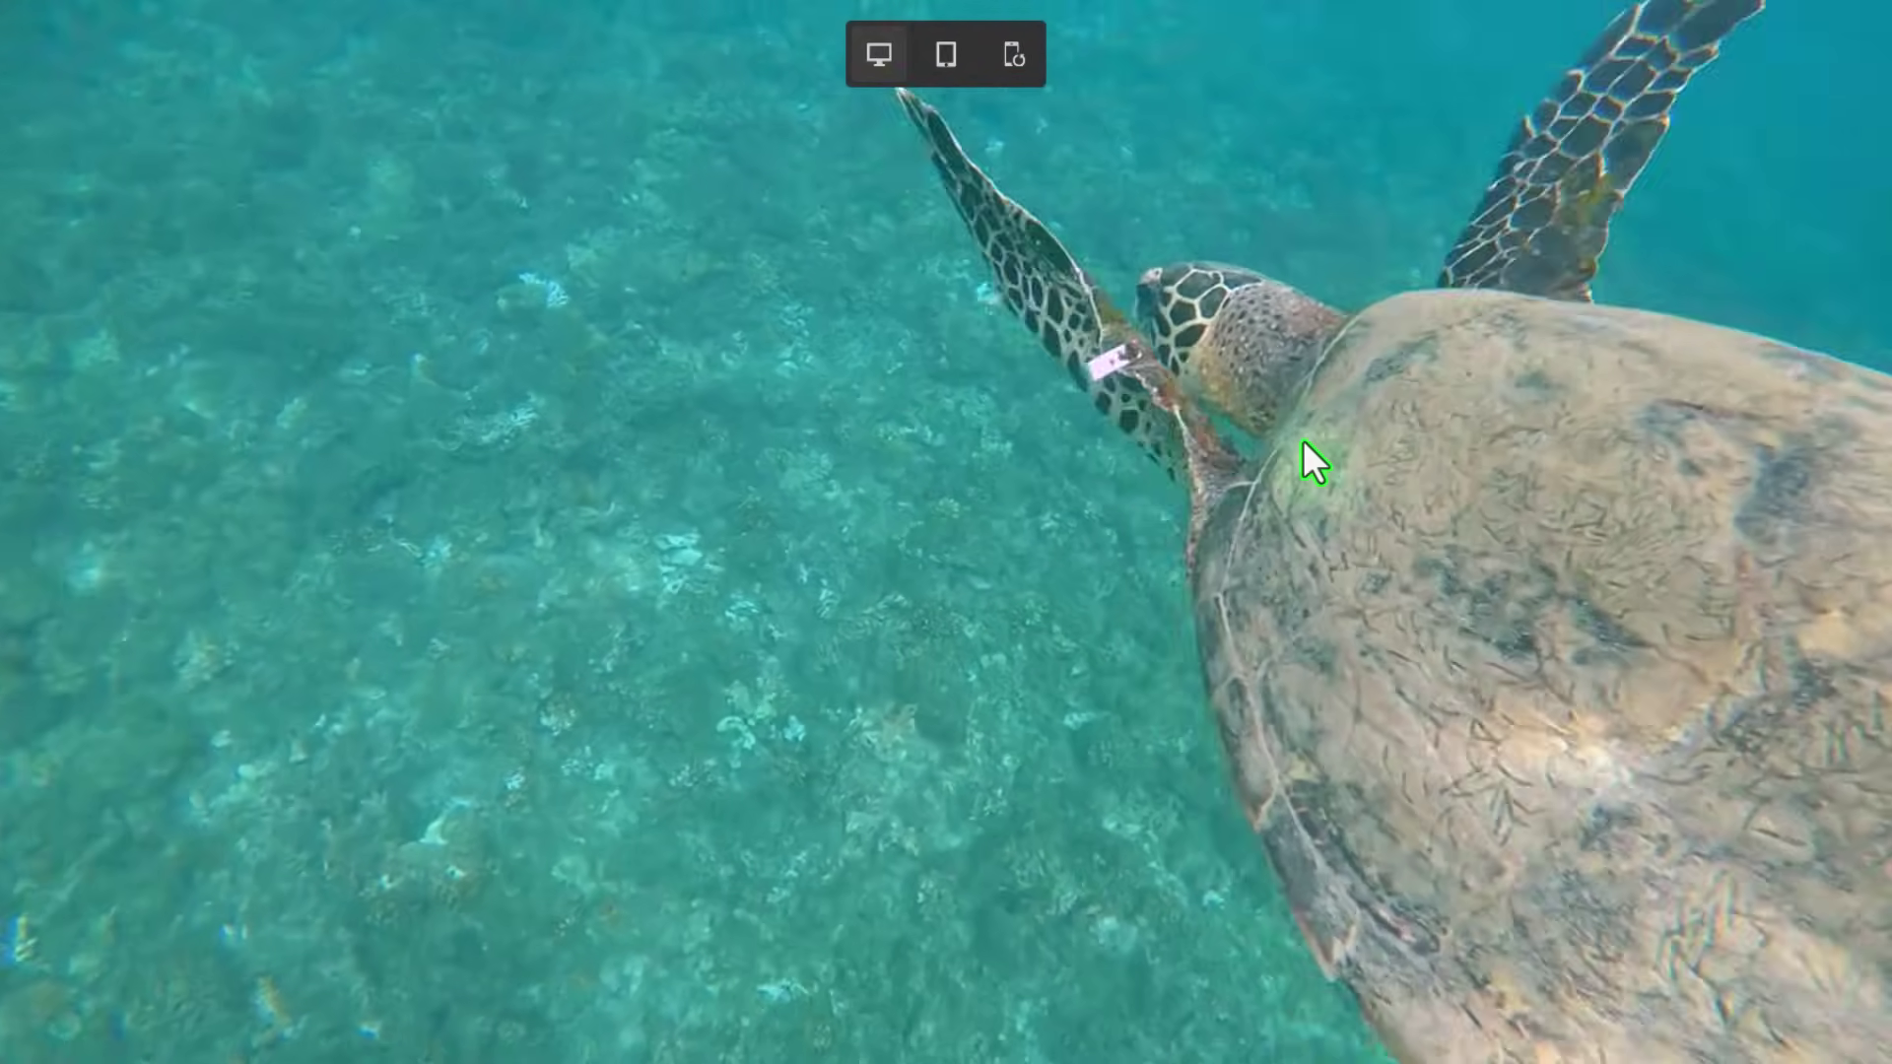
On the Turtle Foundation website overlay, use RESTART THE VIDEO to return to the video's start
click(1303, 440)
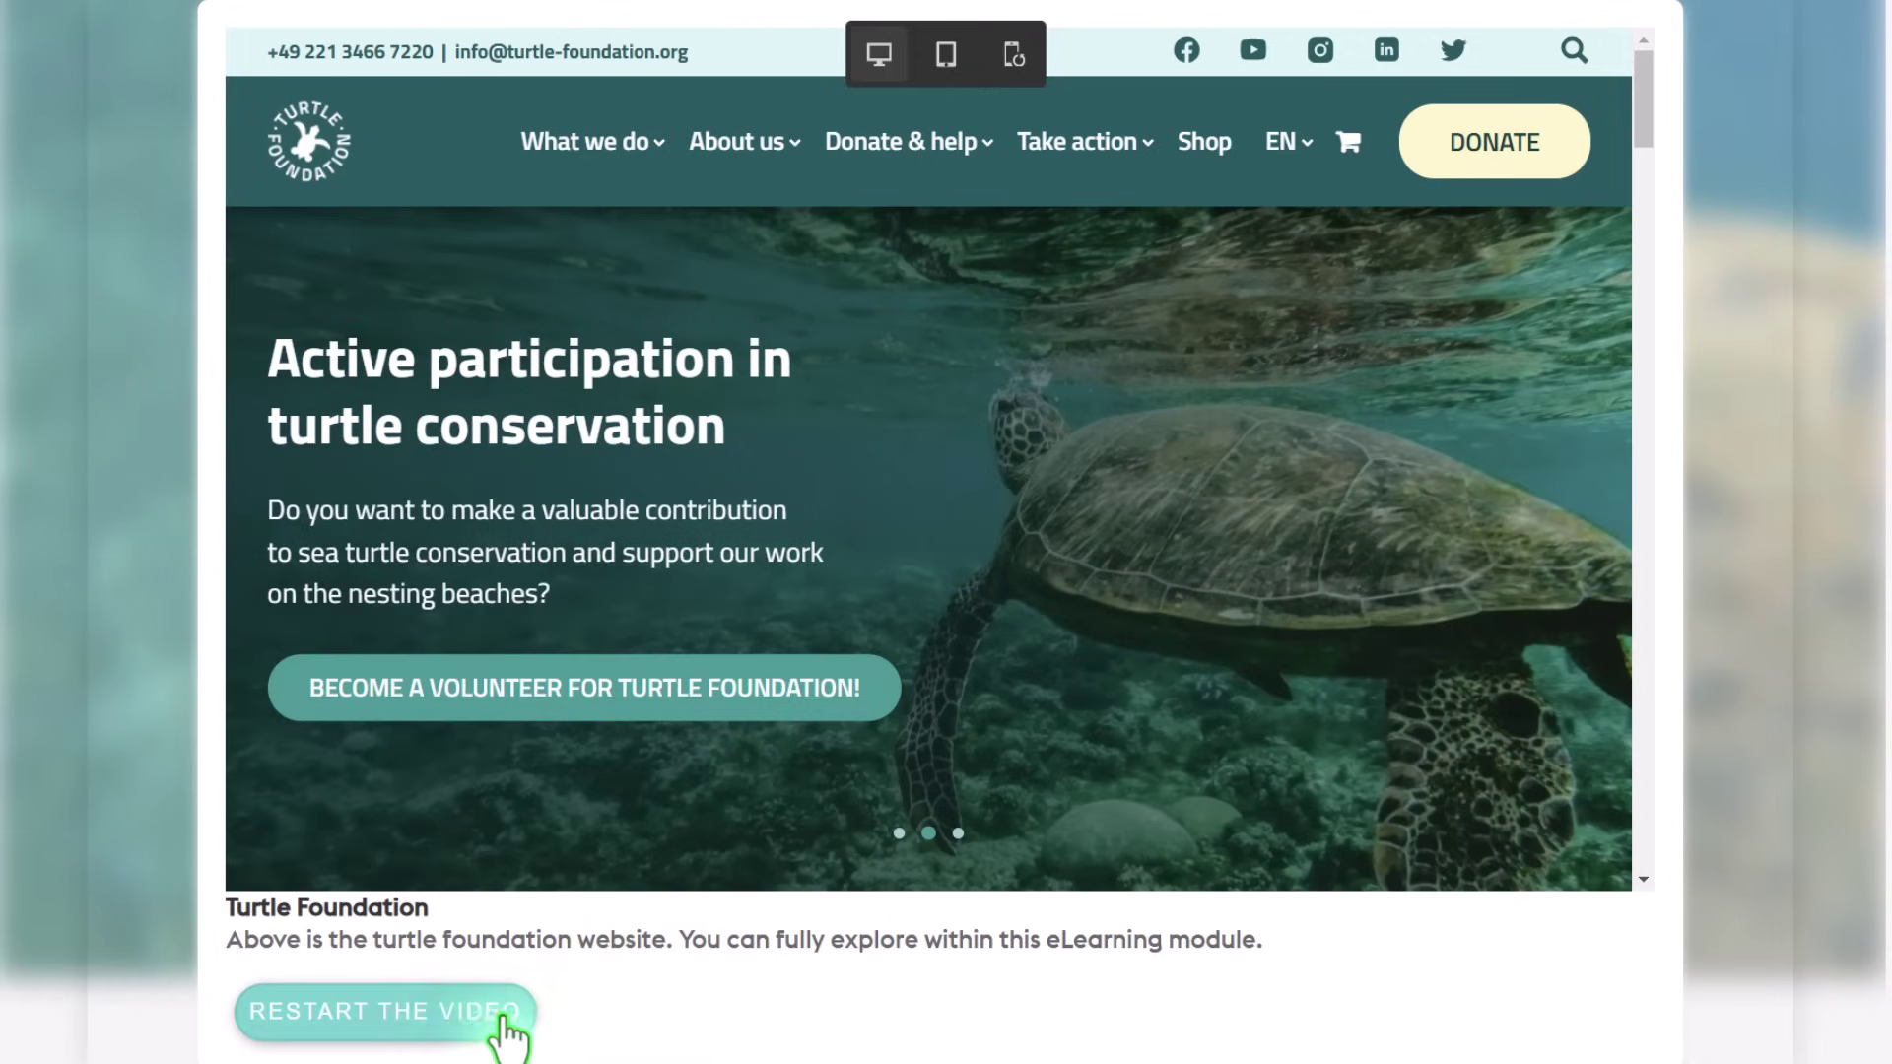
click(465, 1033)
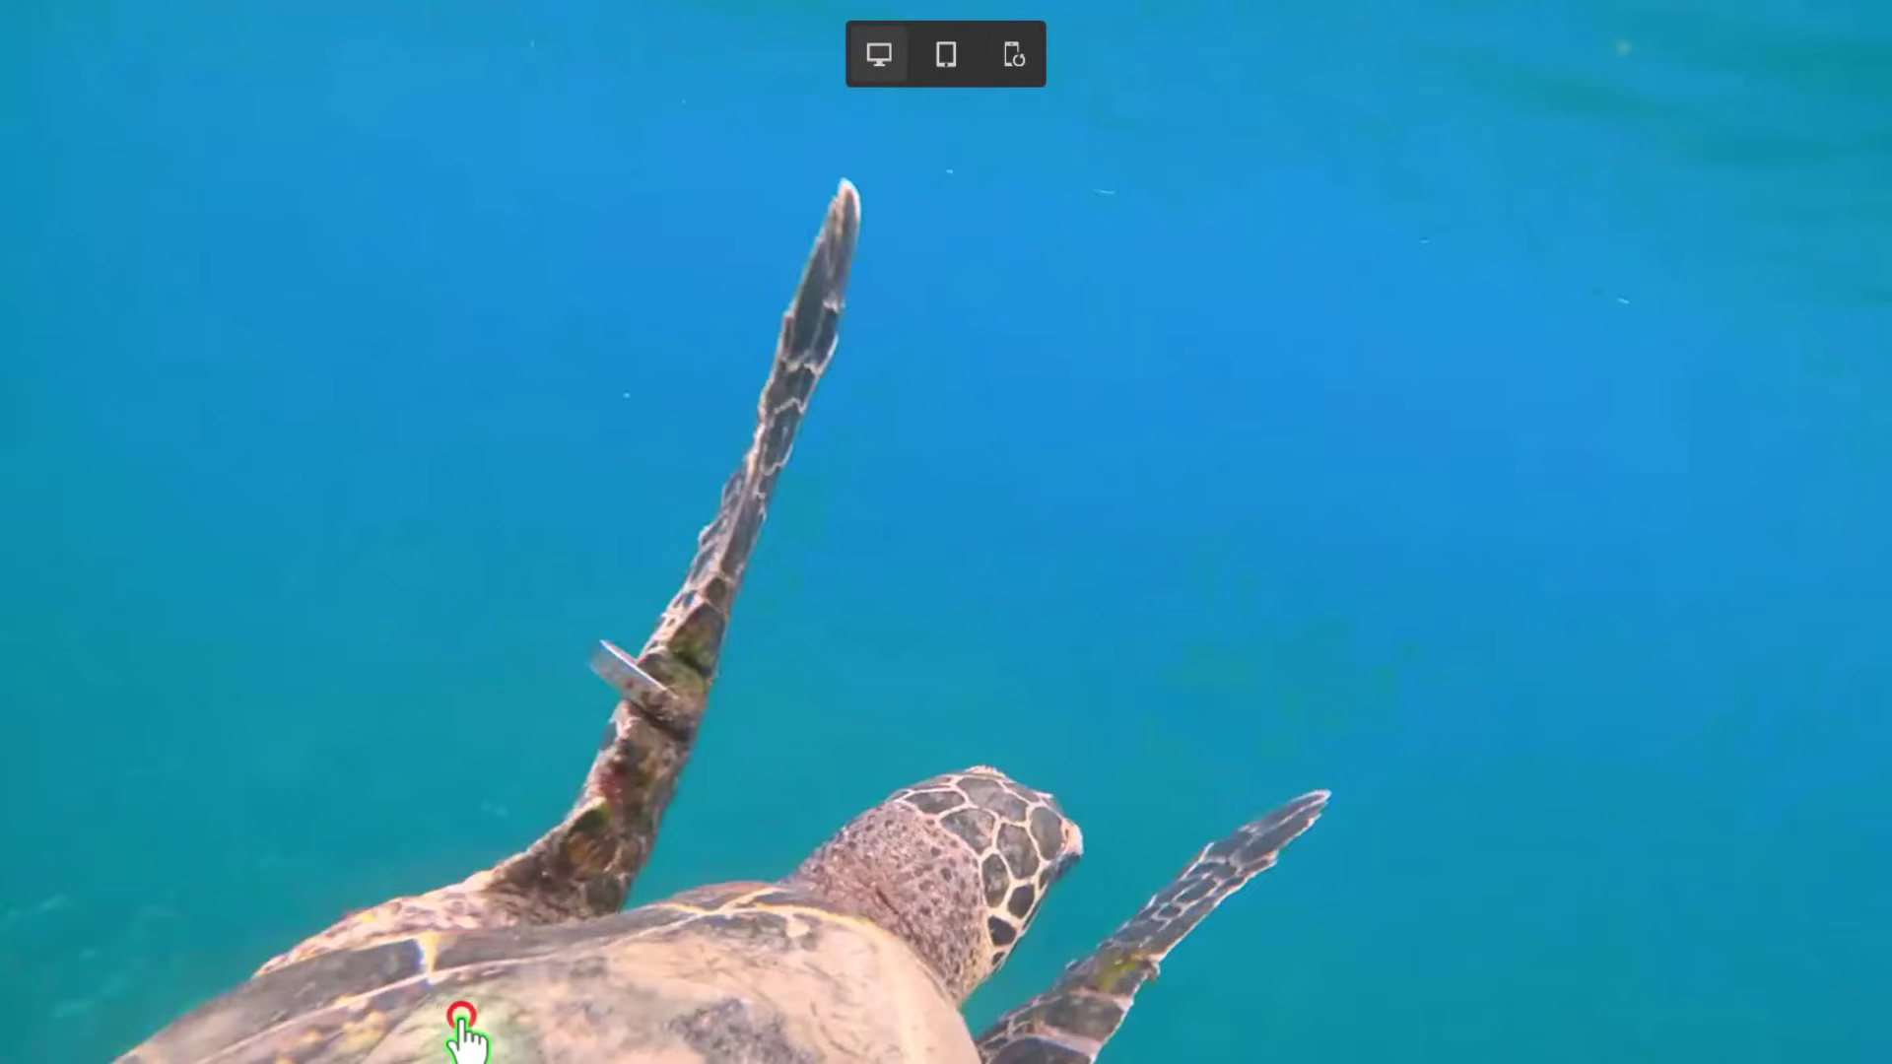